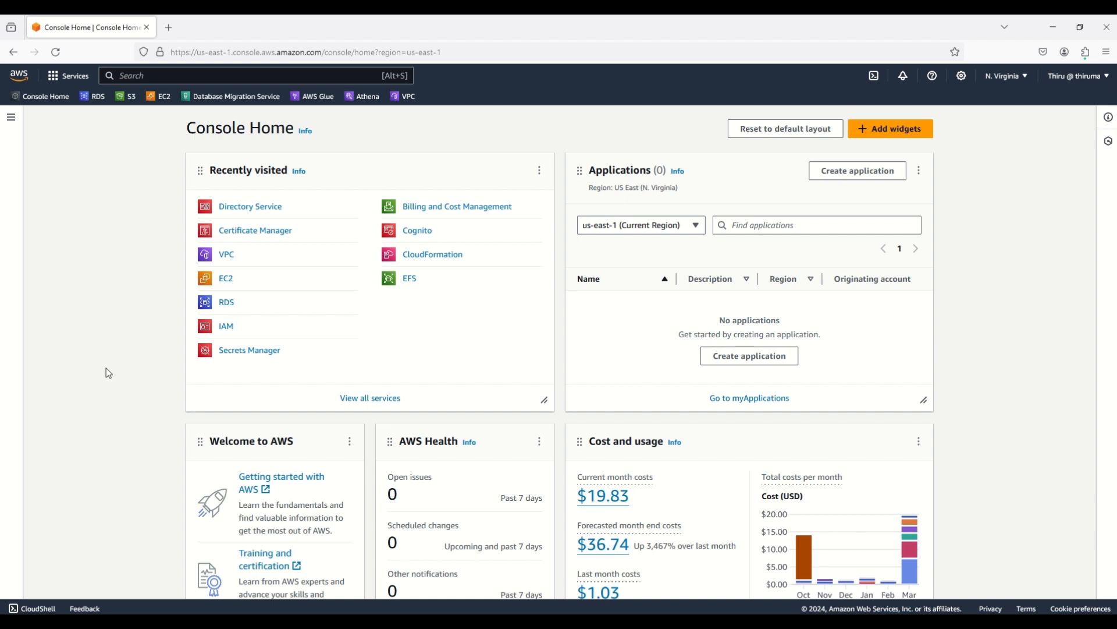
Open the list of VPCs and view the details of ClientVPNDemo-vpc.
{"action": "left_click", "coordinate": [227, 257]}
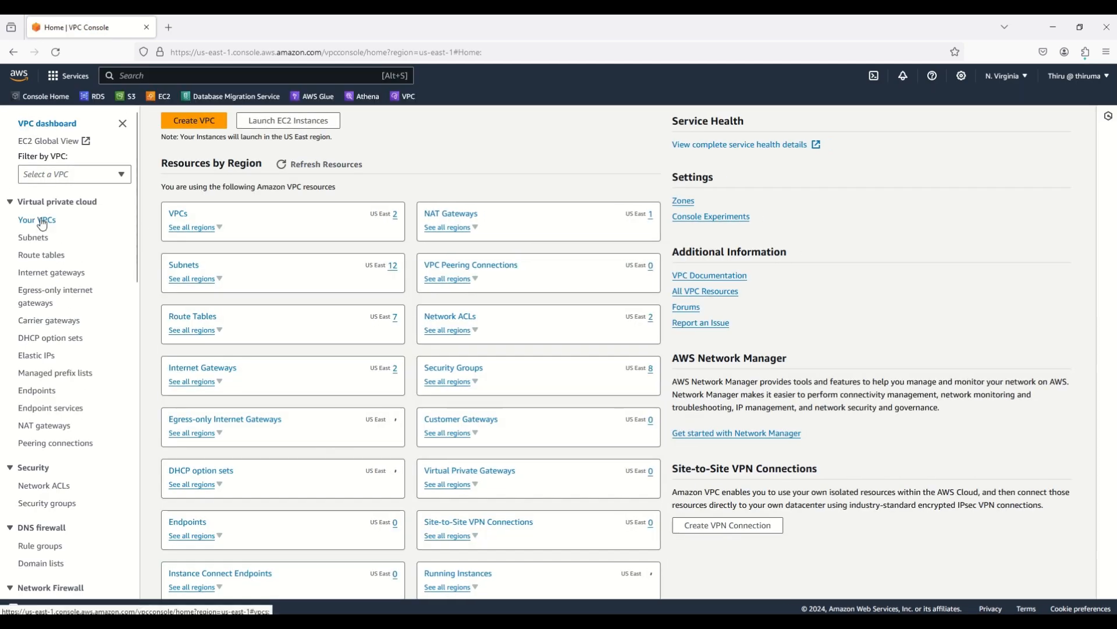
{"action": "left_click", "coordinate": [41, 220]}
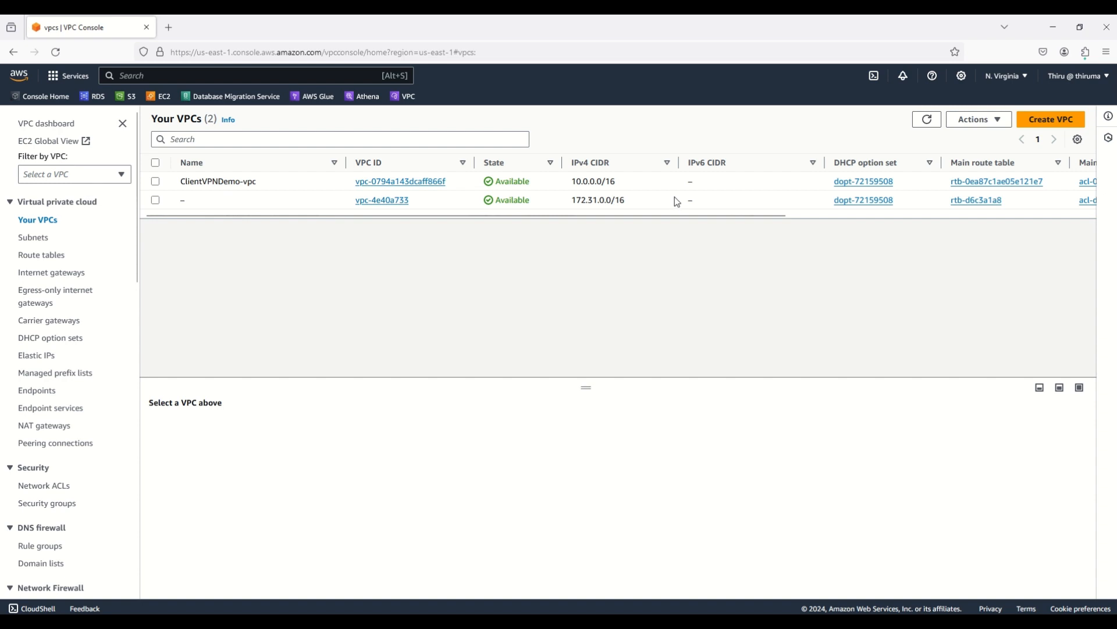
{"action": "left_click", "coordinate": [156, 181]}
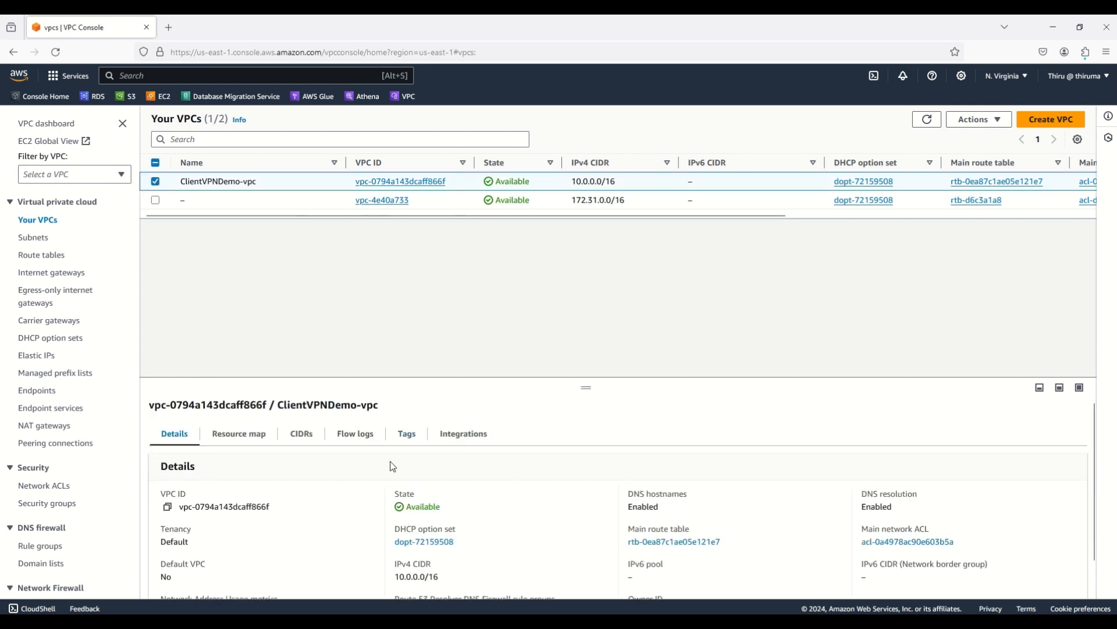
List the subnets and filter them by VPC vpc-0794a143dcaff866f.
{"action": "left_click", "coordinate": [32, 239]}
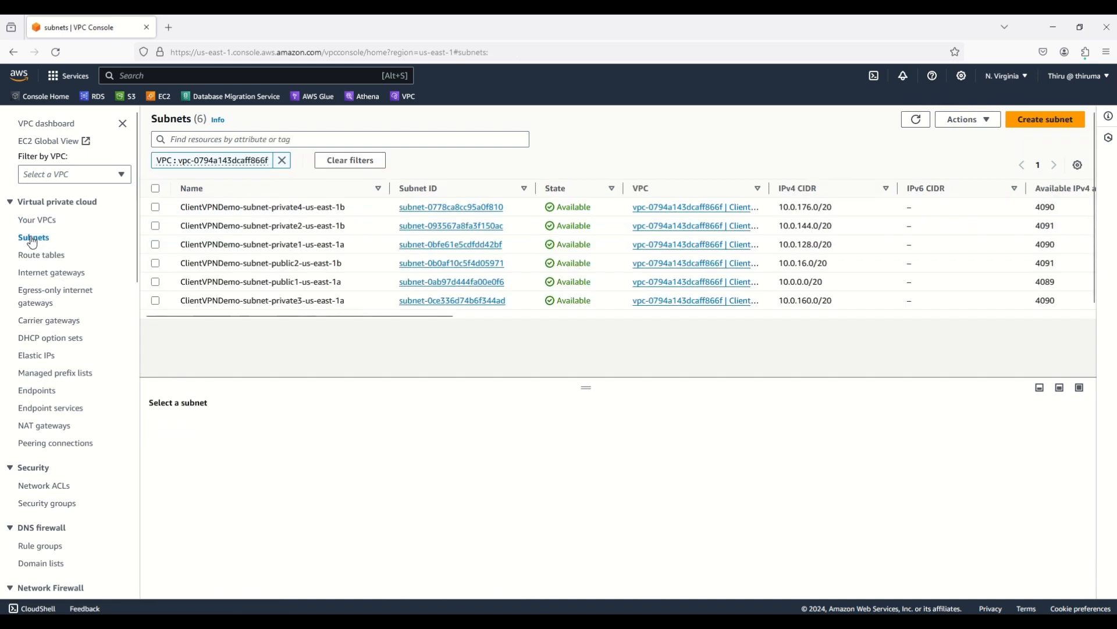
{"action": "left_click", "coordinate": [282, 160]}
{"action": "left_click", "coordinate": [187, 136]}
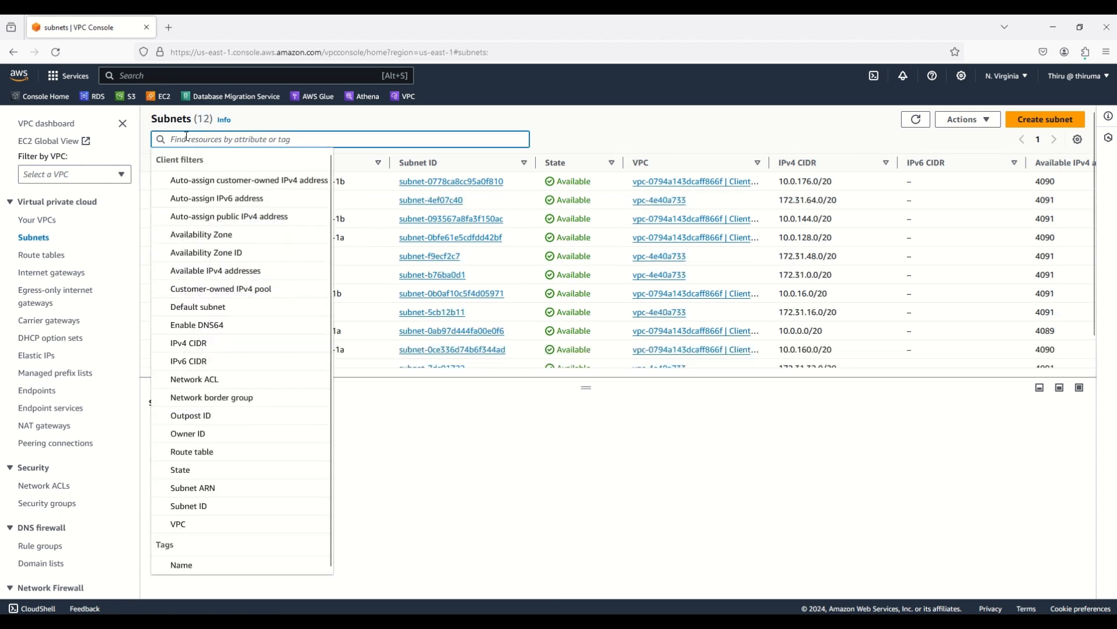
{"action": "left_click", "coordinate": [199, 525]}
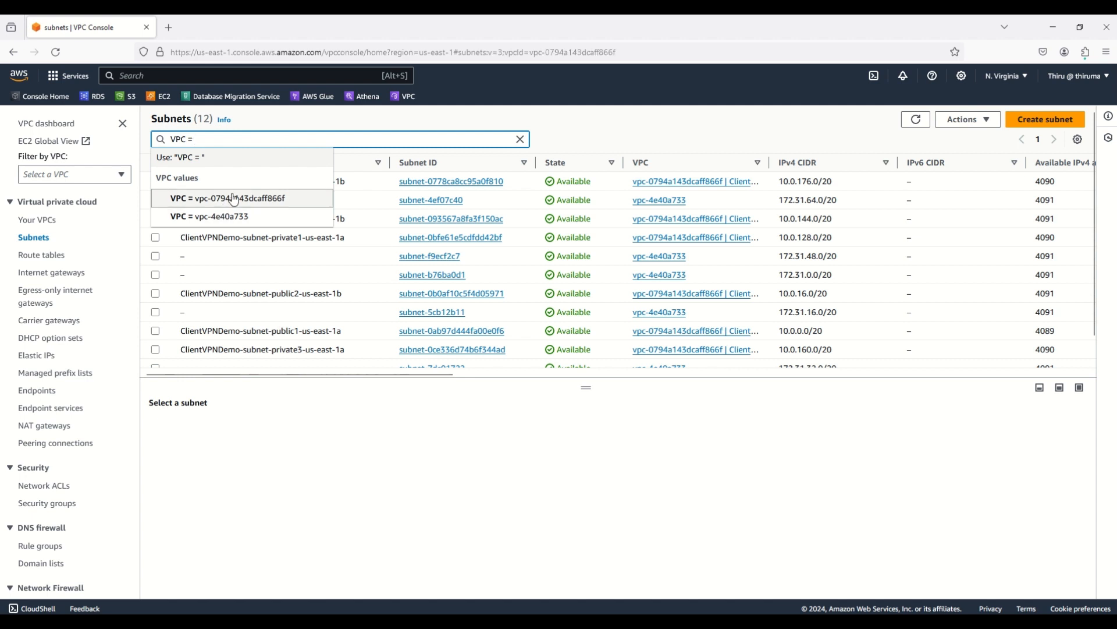
{"action": "left_click", "coordinate": [227, 198]}
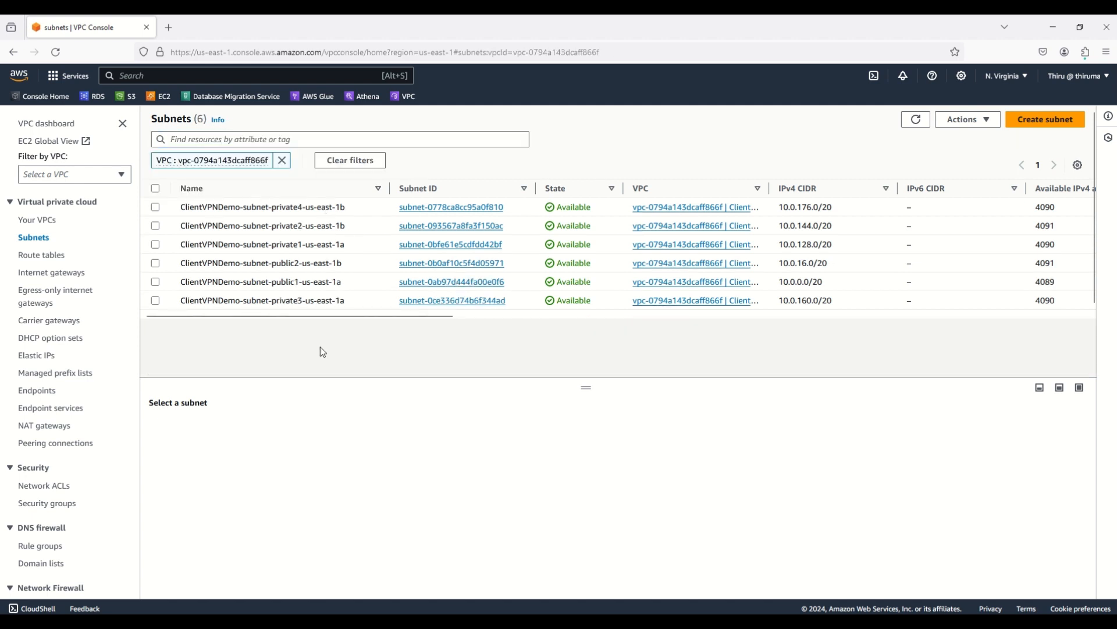
Inspect the details of the public1 and public2 subnets of ClientVPNDemo.
{"action": "double_click", "coordinate": [284, 282]}
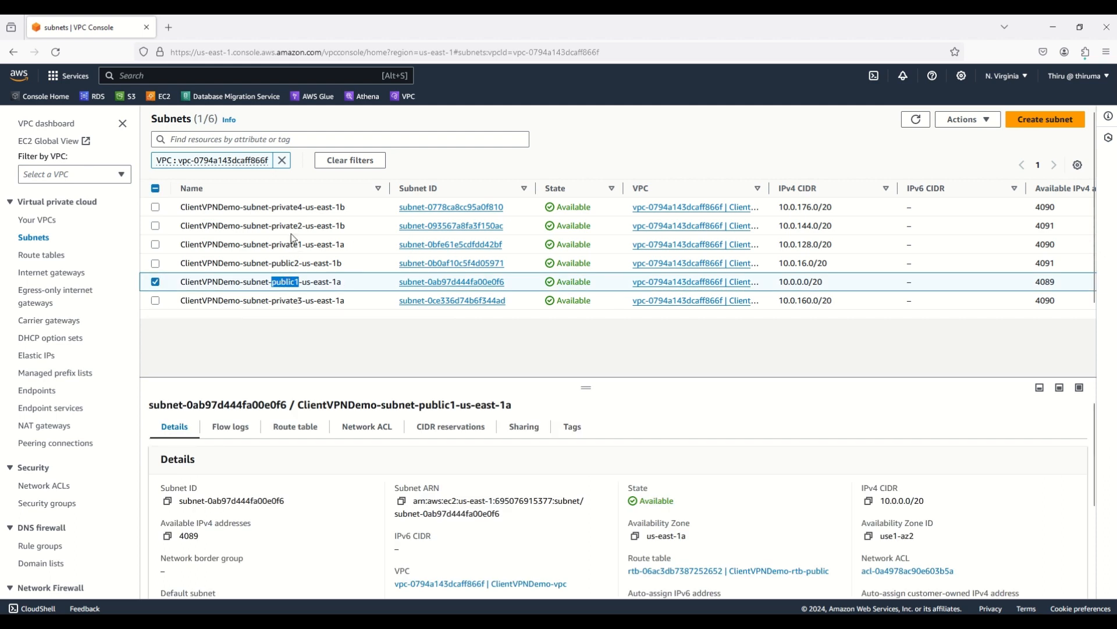
{"action": "double_click", "coordinate": [285, 263]}
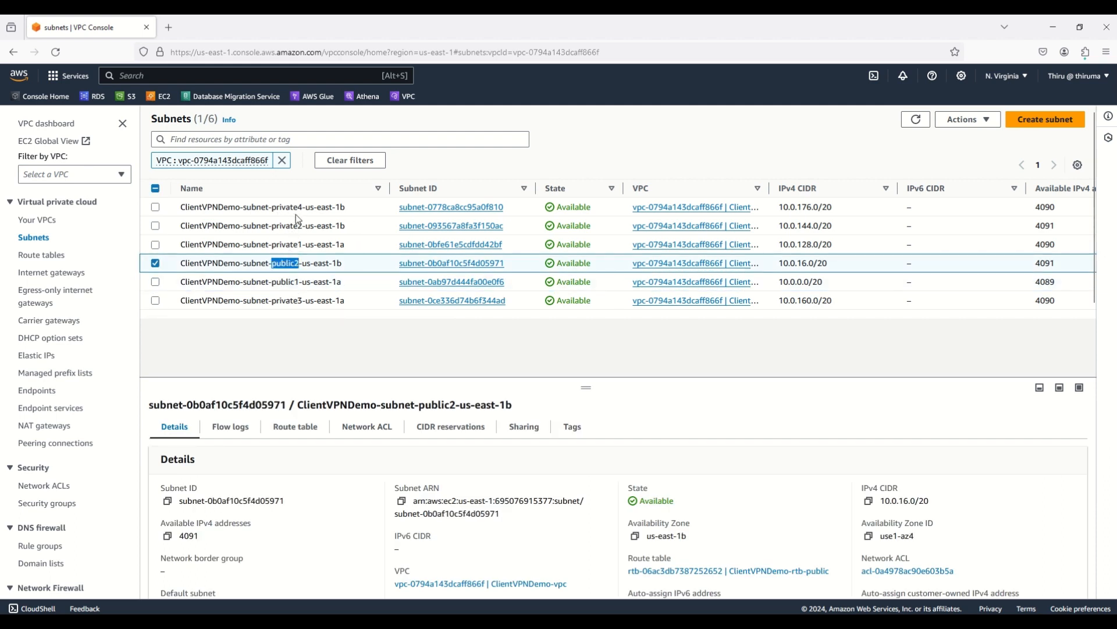
{"action": "left_click", "coordinate": [284, 262]}
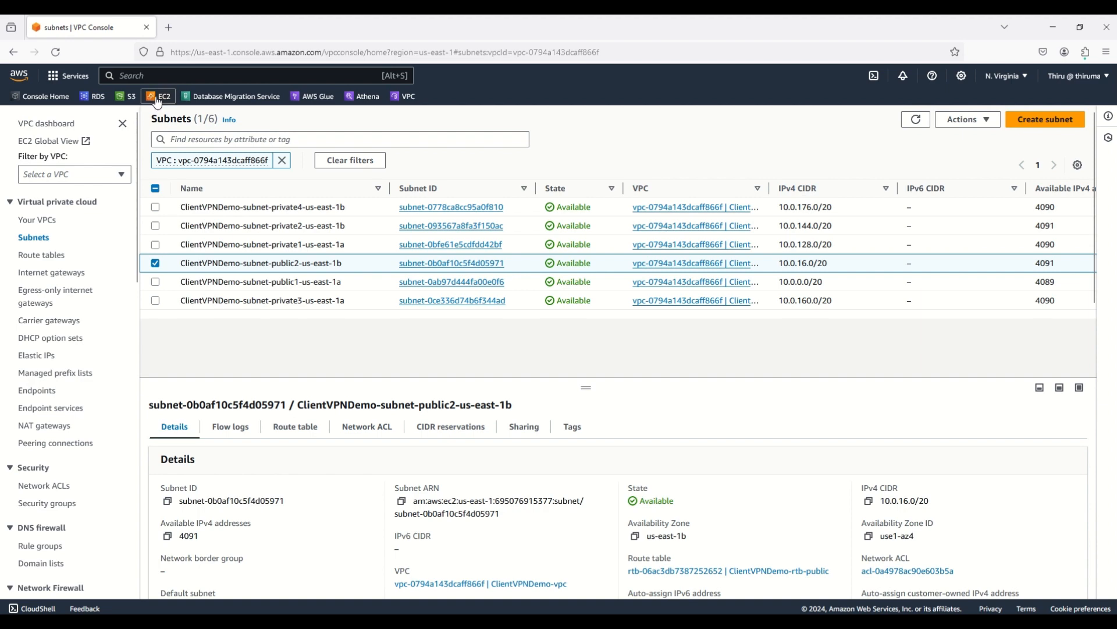
Open the EC2 console in a new browser tab and list the running instances.
{"action": "right_click", "coordinate": [185, 96]}
{"action": "left_click", "coordinate": [192, 107]}
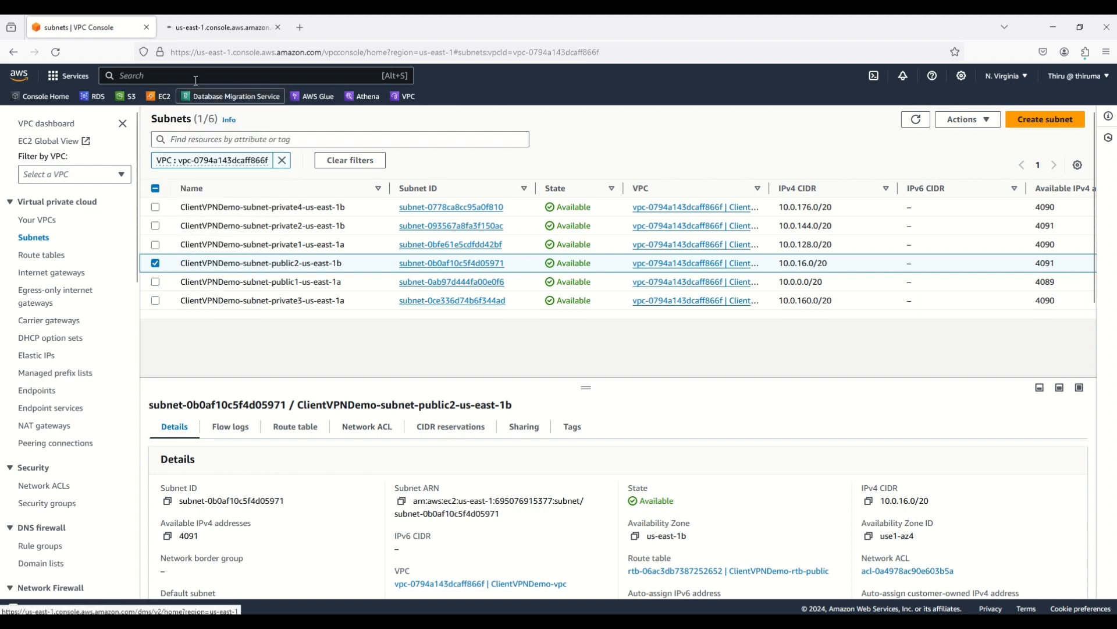
{"action": "left_click", "coordinate": [204, 25]}
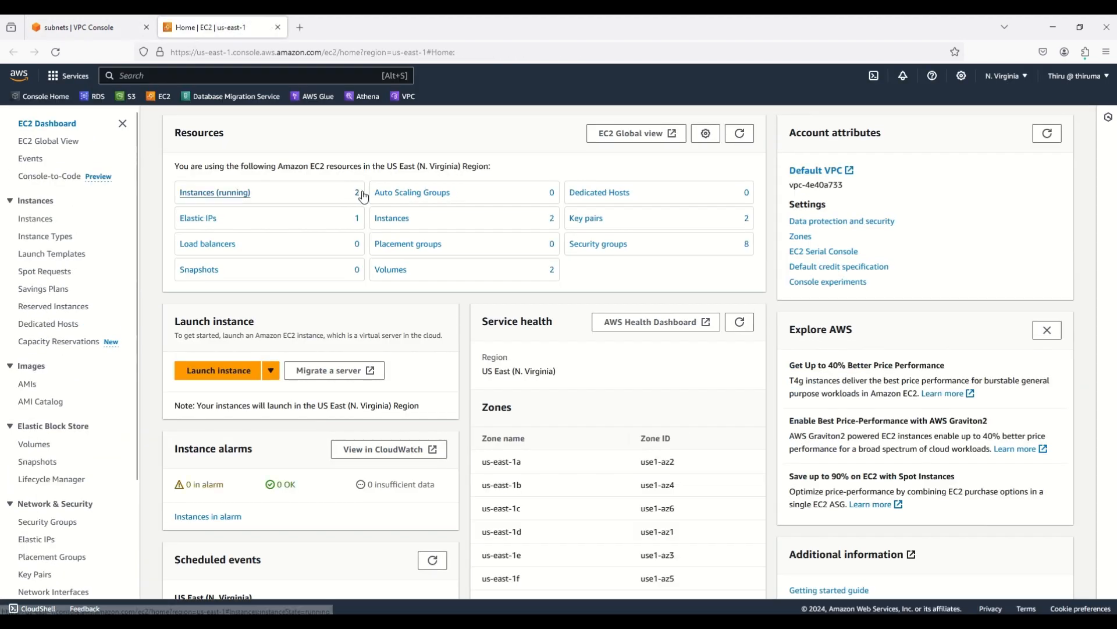
{"action": "left_click", "coordinate": [220, 197]}
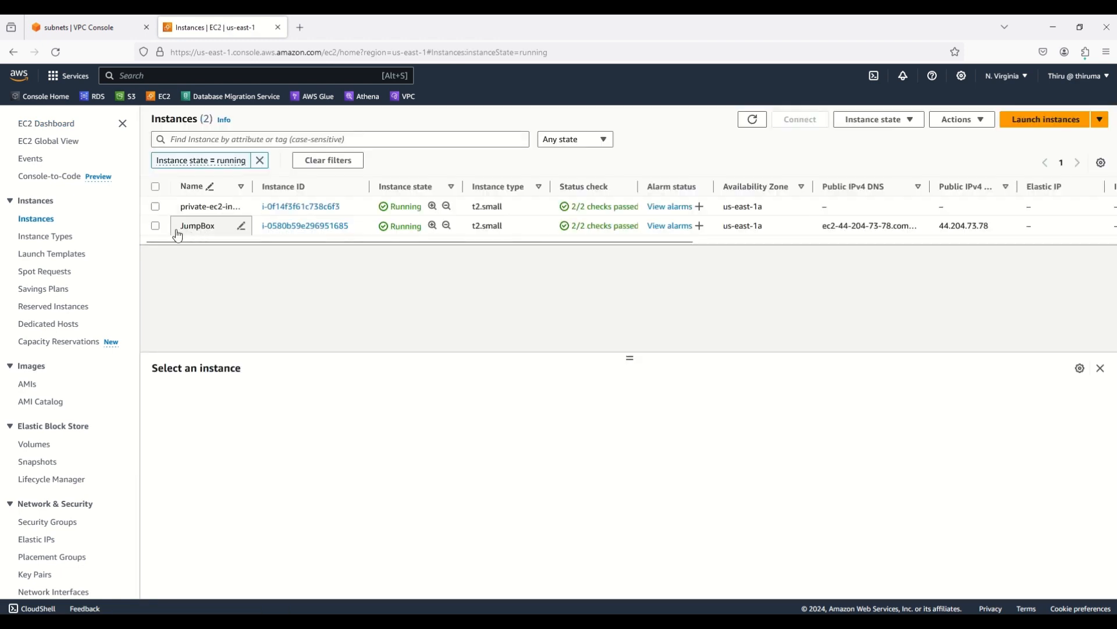
Check the details of the JumpBox instance and of private-ec2-instance, leaving neither selected.
{"action": "left_click", "coordinate": [156, 226]}
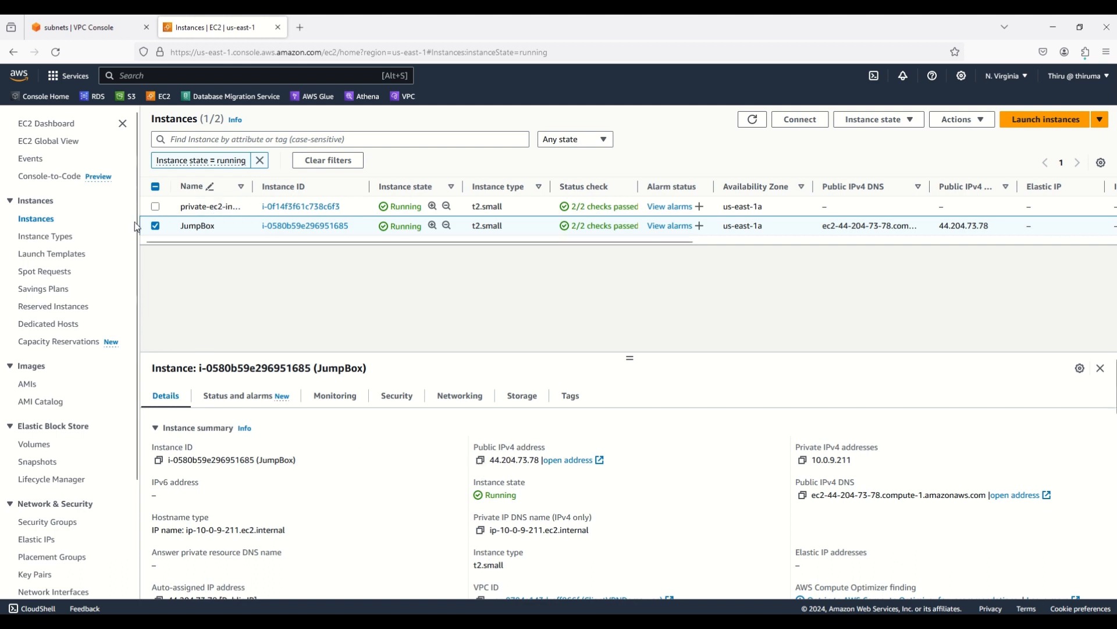
{"action": "left_click", "coordinate": [155, 226]}
{"action": "left_click", "coordinate": [155, 206]}
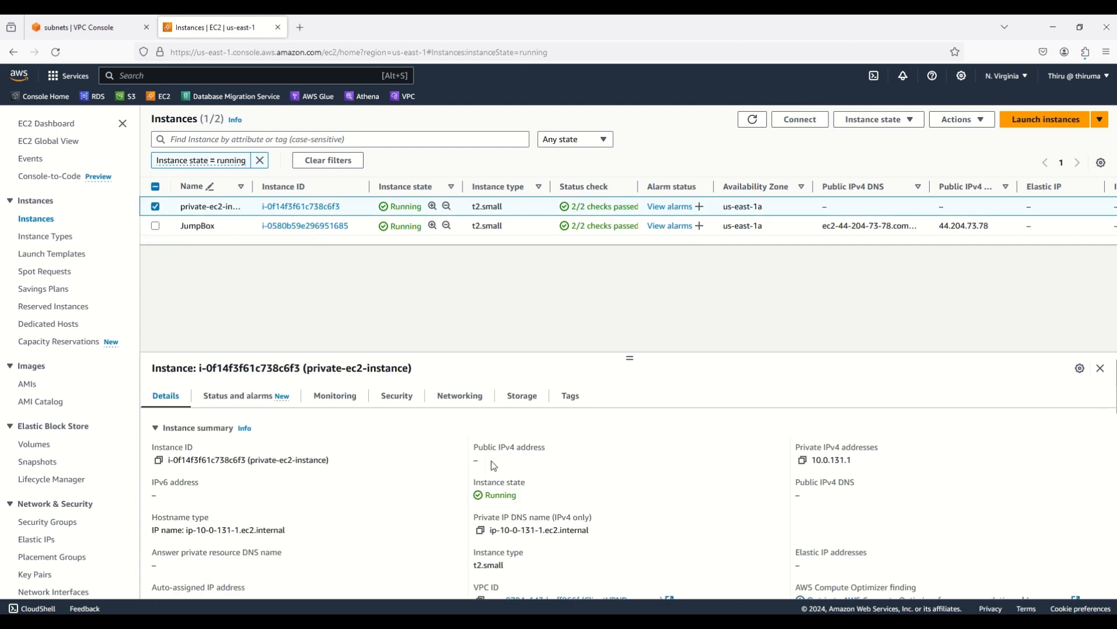
{"action": "left_click", "coordinate": [155, 206]}
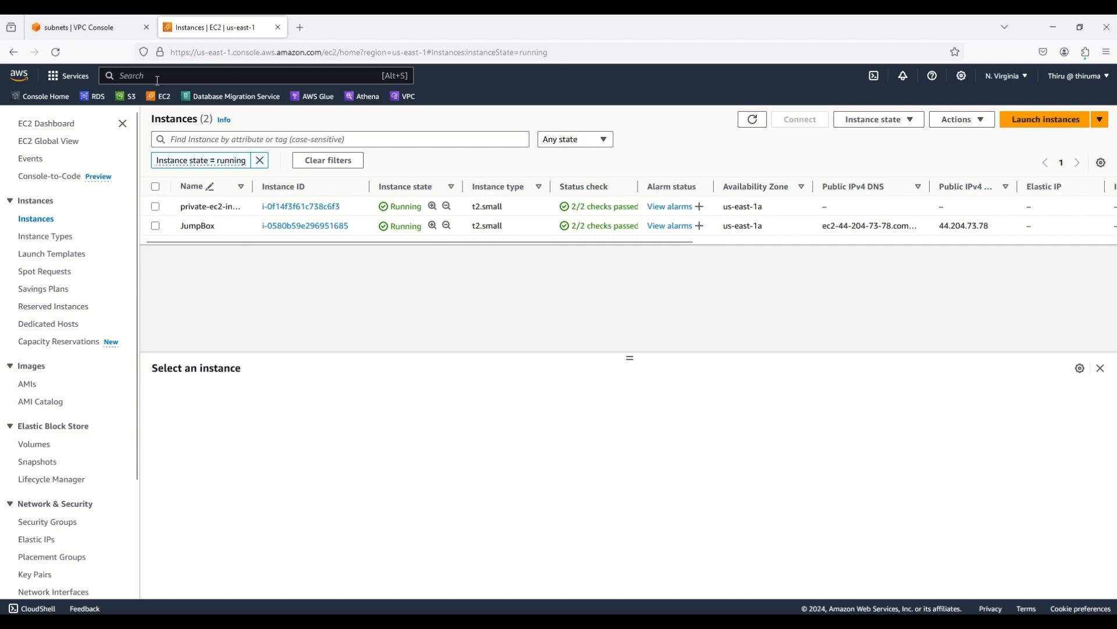
Open the RDS console in a new browser tab and go to the details of the myaurora-cluster database.
{"action": "right_click", "coordinate": [98, 98]}
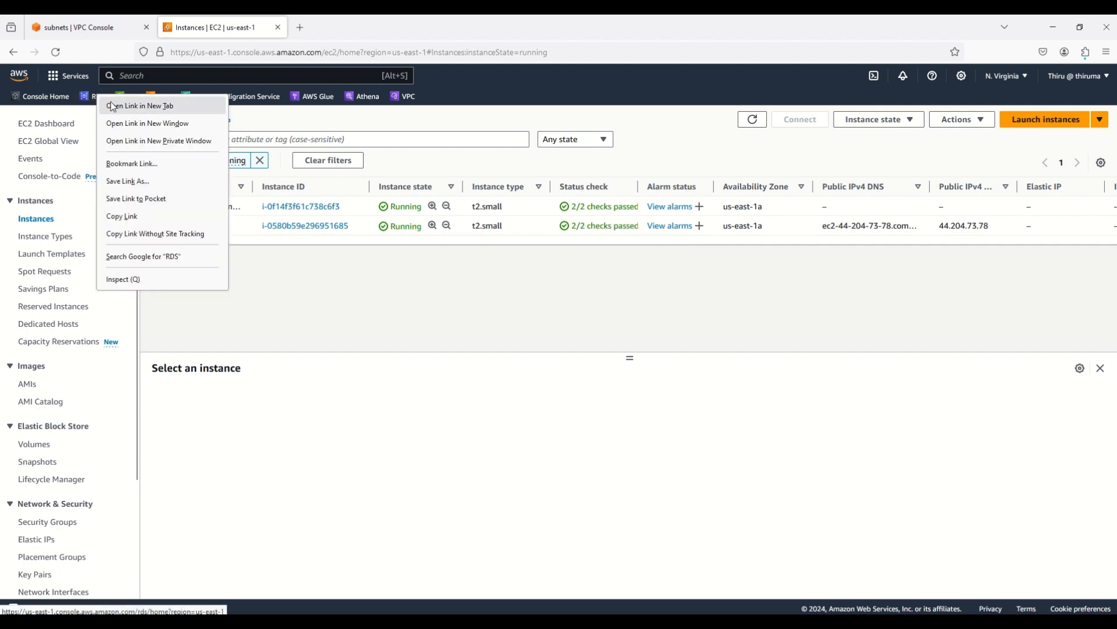
{"action": "left_click", "coordinate": [114, 105]}
{"action": "left_click", "coordinate": [330, 27]}
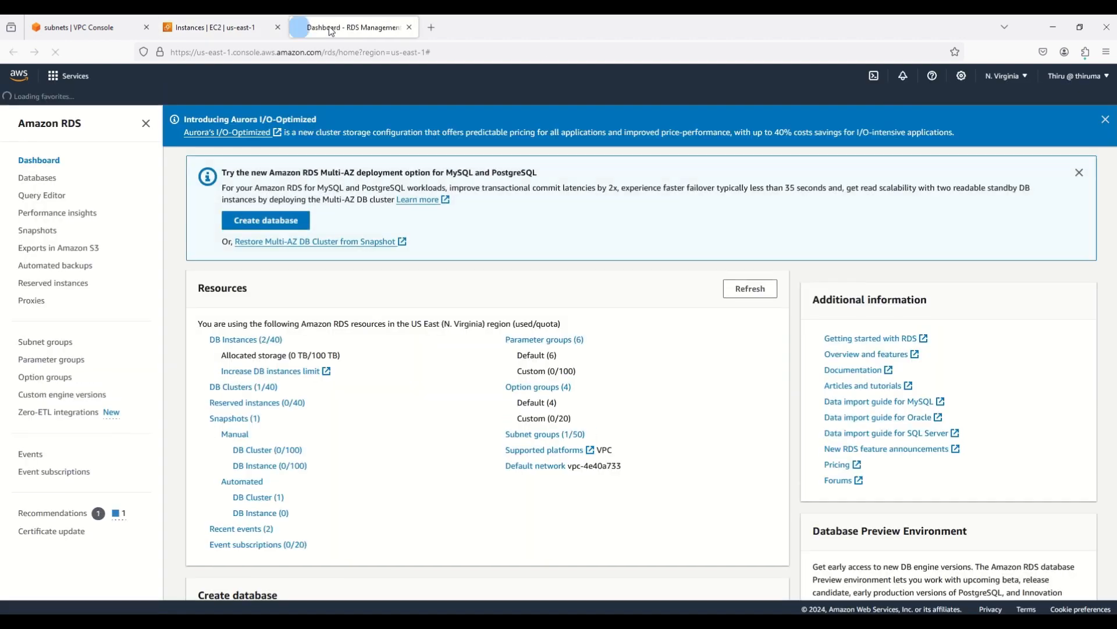
{"action": "left_click", "coordinate": [37, 179]}
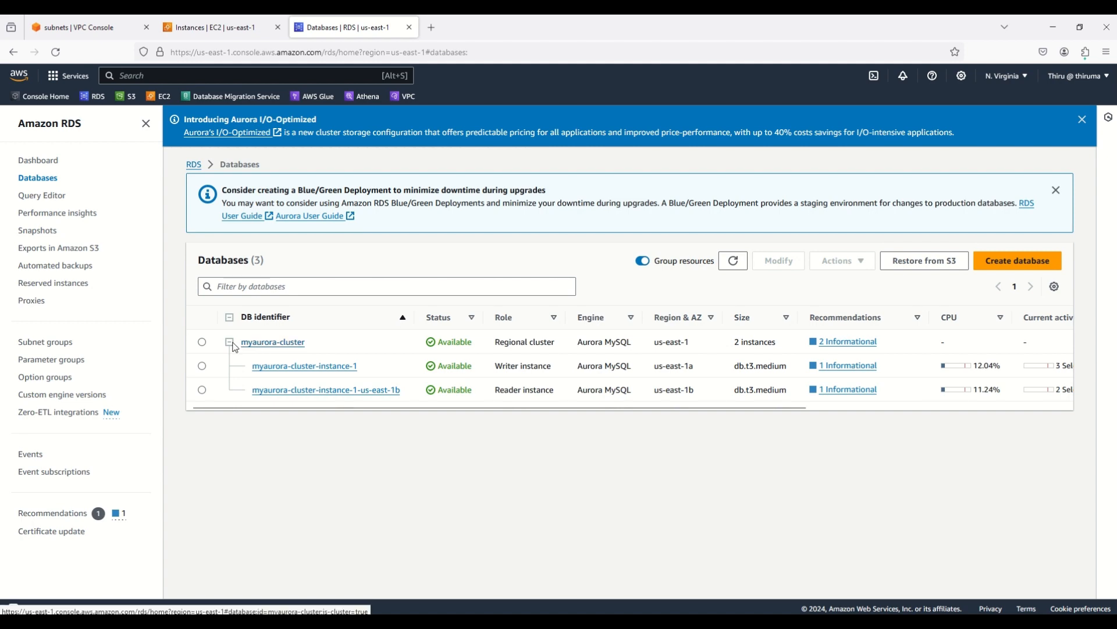
{"action": "left_click", "coordinate": [202, 343]}
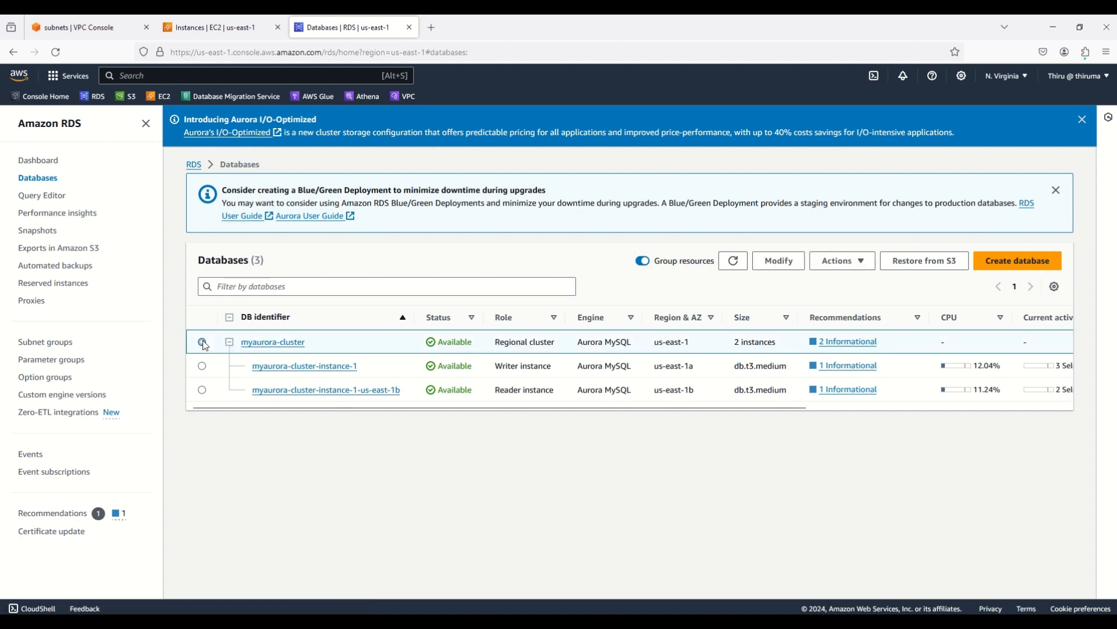
{"action": "left_click", "coordinate": [279, 342]}
Examine the Aurora cluster's writer and reader endpoints, IAM roles, connected compute resources and proxies.
{"action": "scroll", "coordinate": [393, 461], "scroll_direction": "down", "scroll_amount": 10}
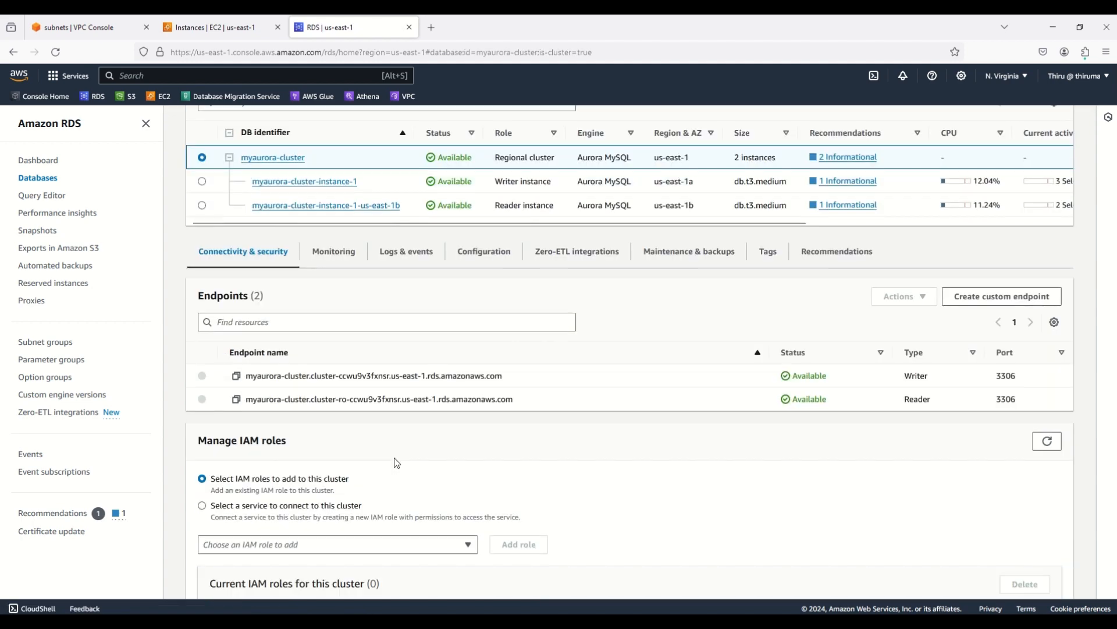
{"action": "scroll", "coordinate": [392, 463], "scroll_direction": "down", "scroll_amount": 3}
{"action": "scroll", "coordinate": [389, 468], "scroll_direction": "up", "scroll_amount": 12}
{"action": "scroll", "coordinate": [389, 473], "scroll_direction": "up", "scroll_amount": 1}
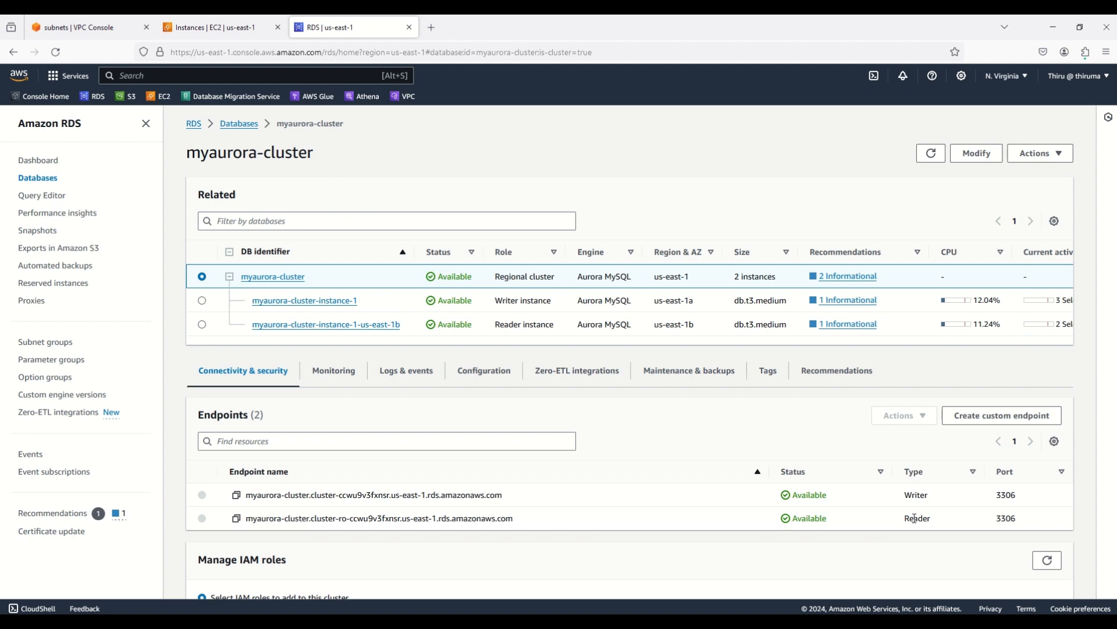
{"action": "scroll", "coordinate": [382, 495], "scroll_direction": "down", "scroll_amount": 7}
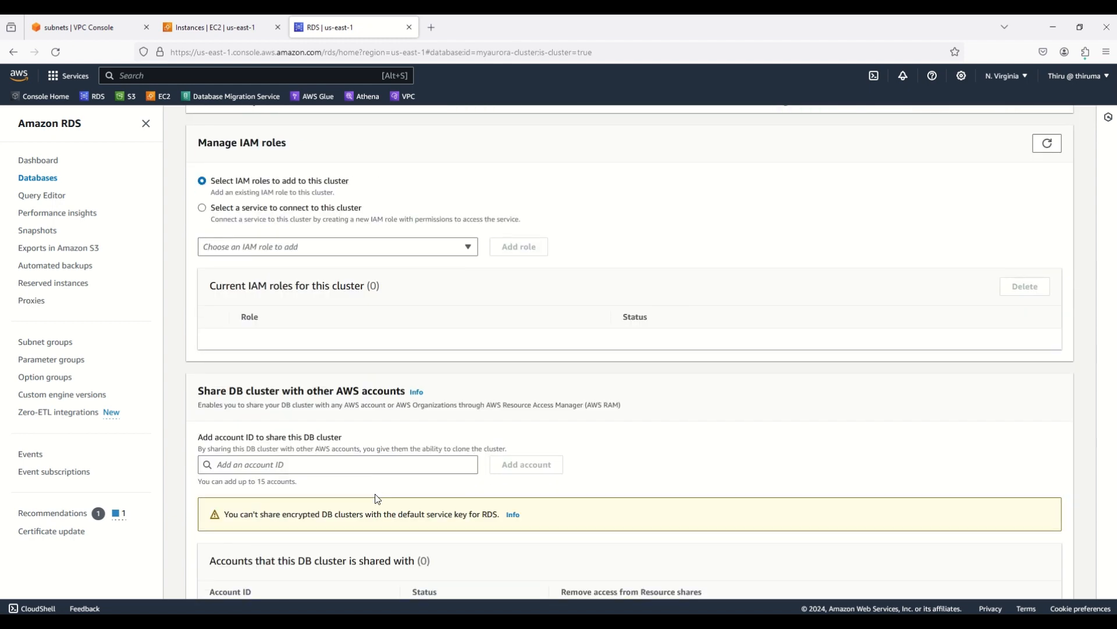
{"action": "scroll", "coordinate": [381, 436], "scroll_direction": "down", "scroll_amount": 3}
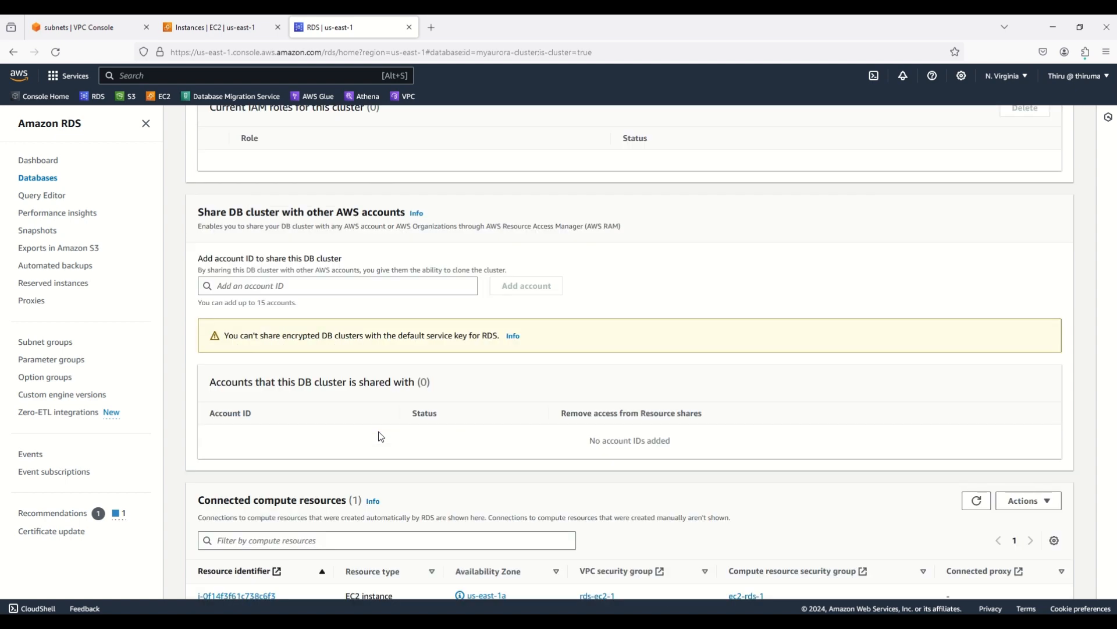
{"action": "scroll", "coordinate": [382, 437], "scroll_direction": "down", "scroll_amount": 4}
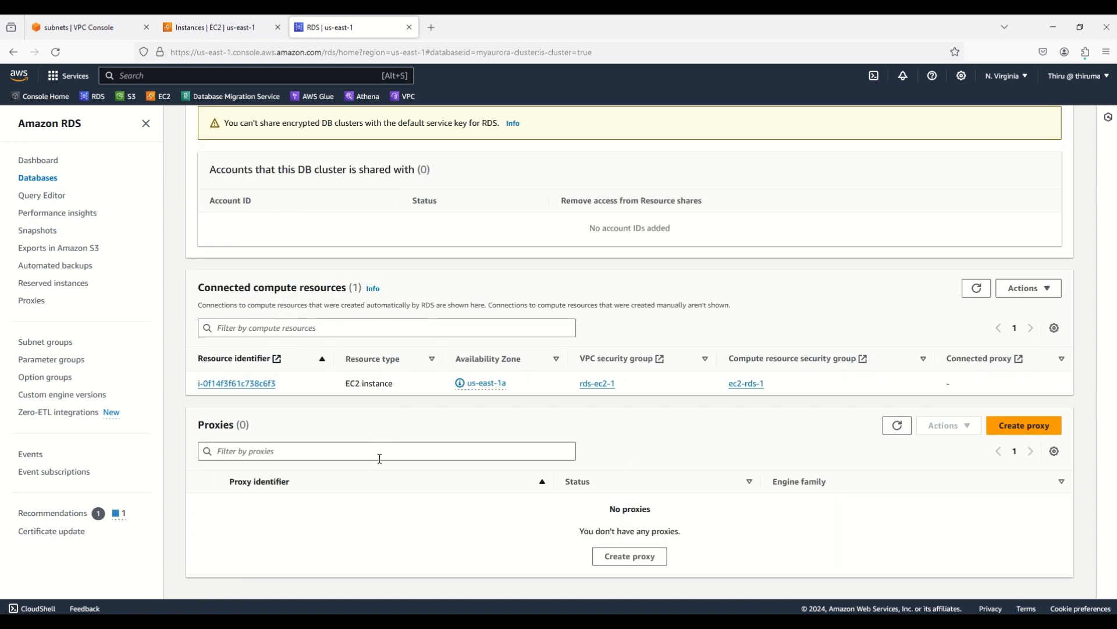
{"action": "scroll", "coordinate": [380, 458], "scroll_direction": "up", "scroll_amount": 12}
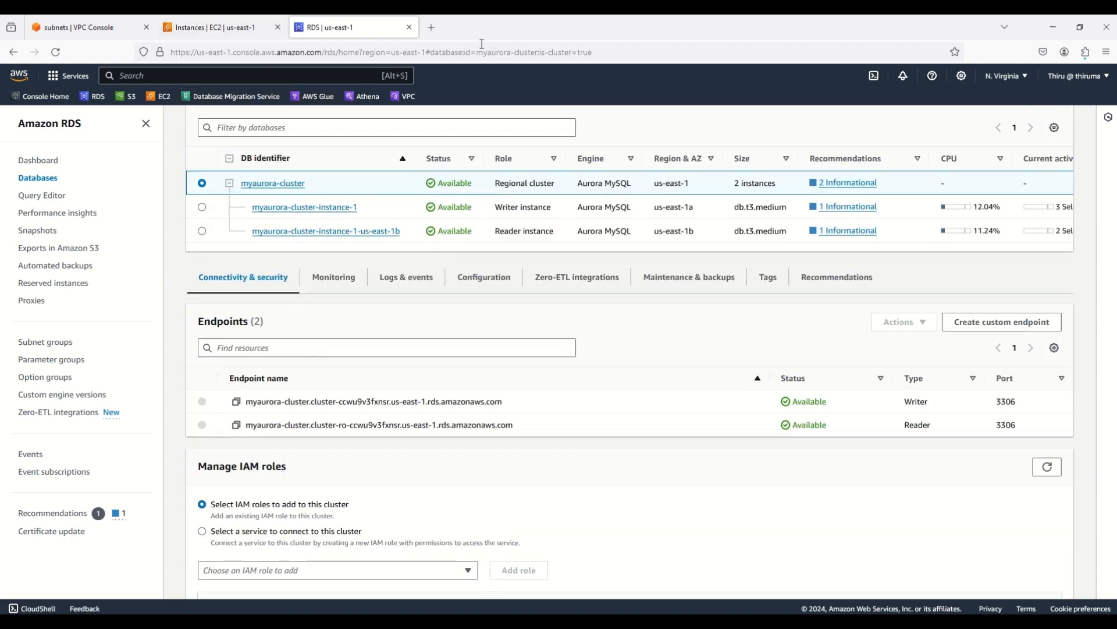
Return to the EC2 instances list, switch to PuTTY and load the saved bastion-host session.
{"action": "left_click", "coordinate": [240, 32]}
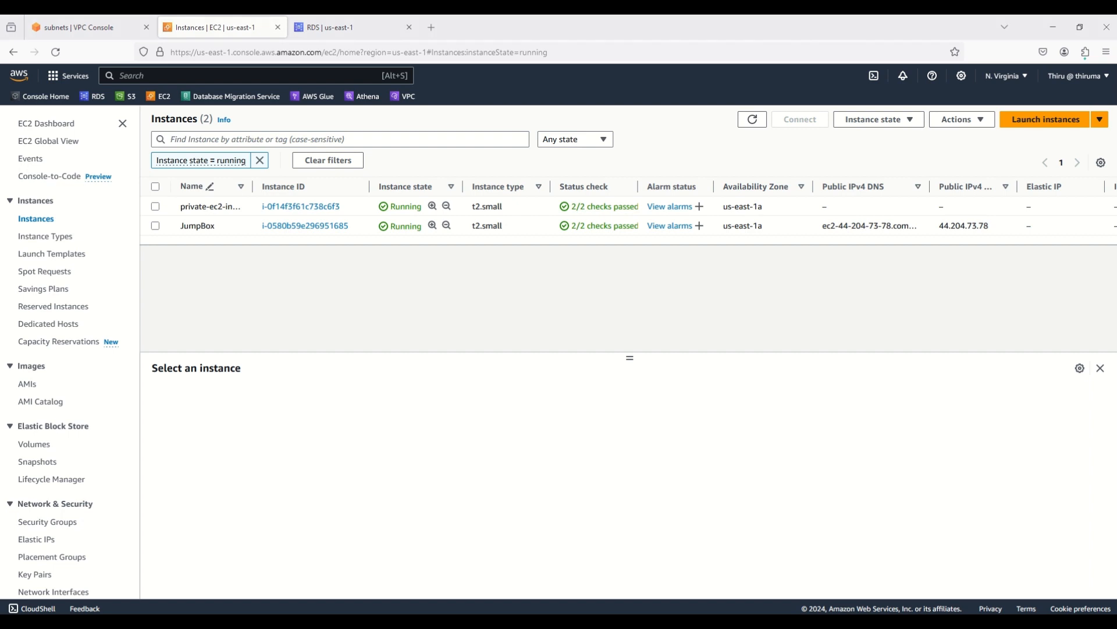
{"action": "left_click_drag", "start_coordinate": [0, 225], "coordinate": [305, 201]}
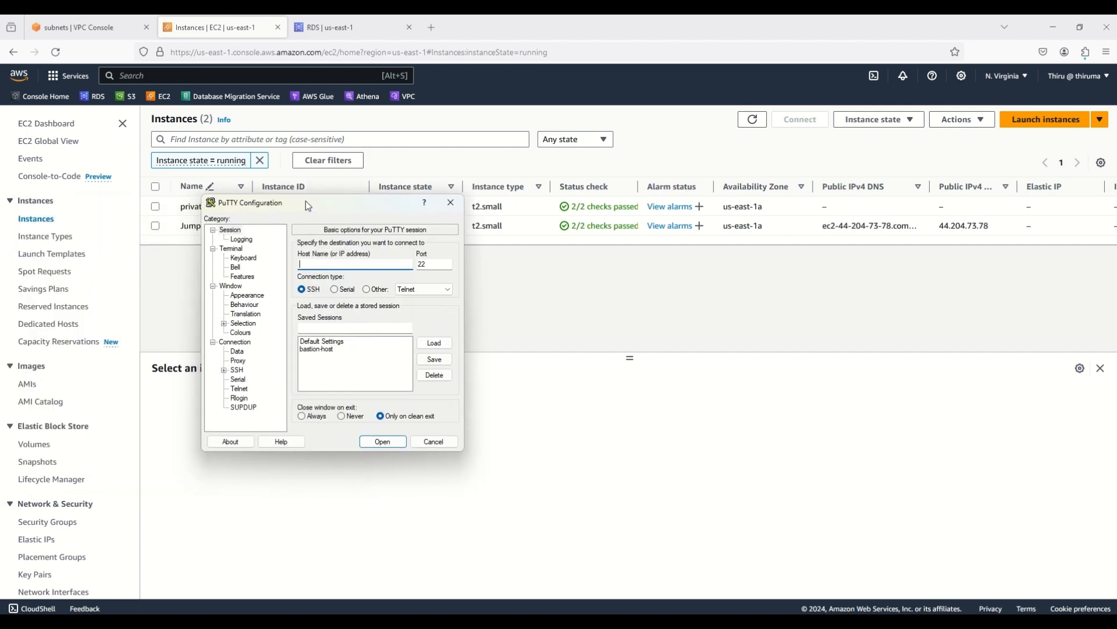
{"action": "left_click", "coordinate": [321, 350]}
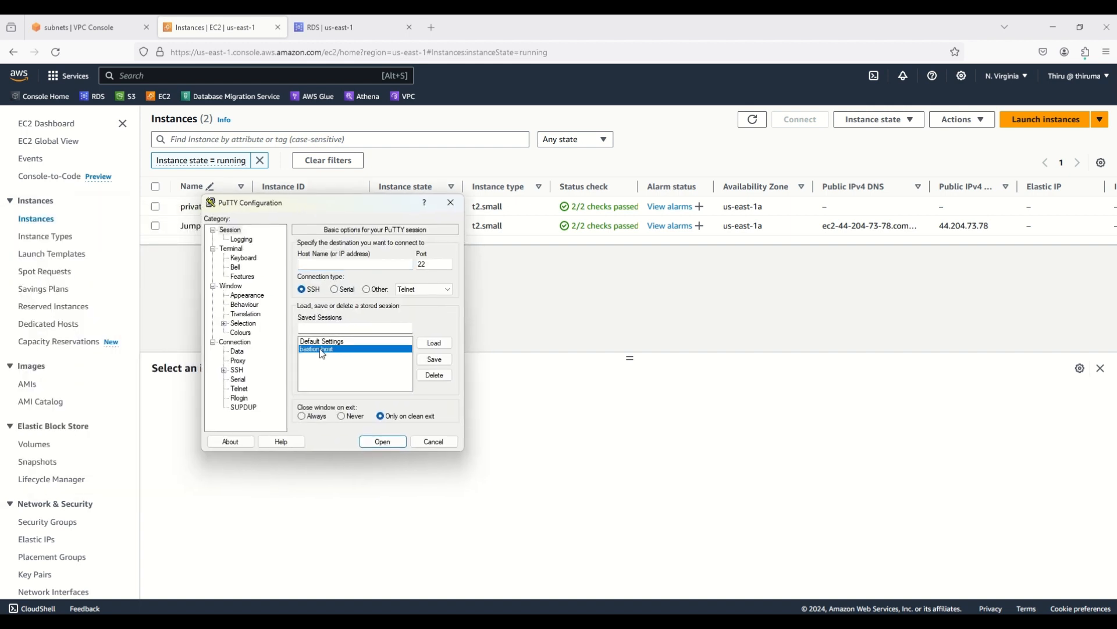
{"action": "left_click", "coordinate": [435, 342]}
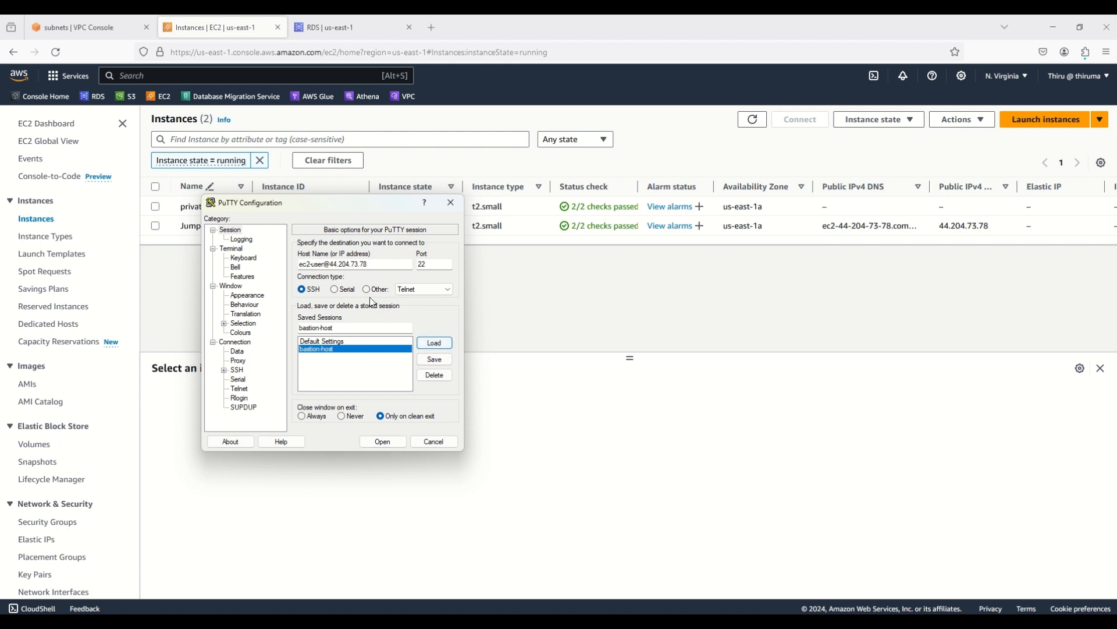
Select the JumpBox instance and compare its public IPv4 address with the host name of the PuTTY session.
{"action": "left_click_drag", "start_coordinate": [328, 205], "coordinate": [590, 193]}
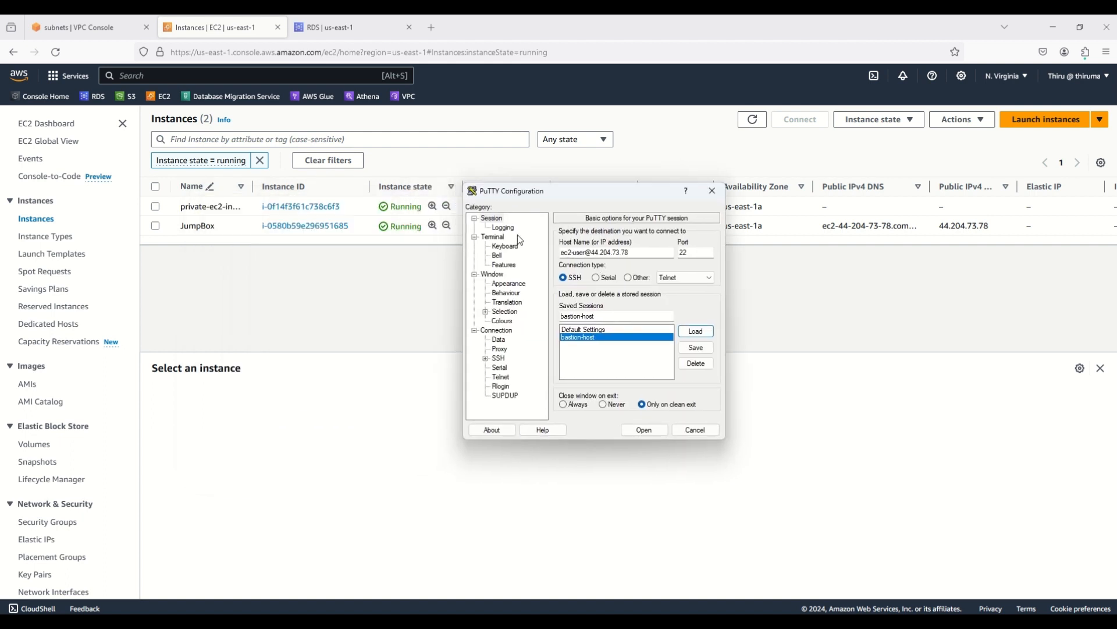
{"action": "left_click", "coordinate": [155, 227]}
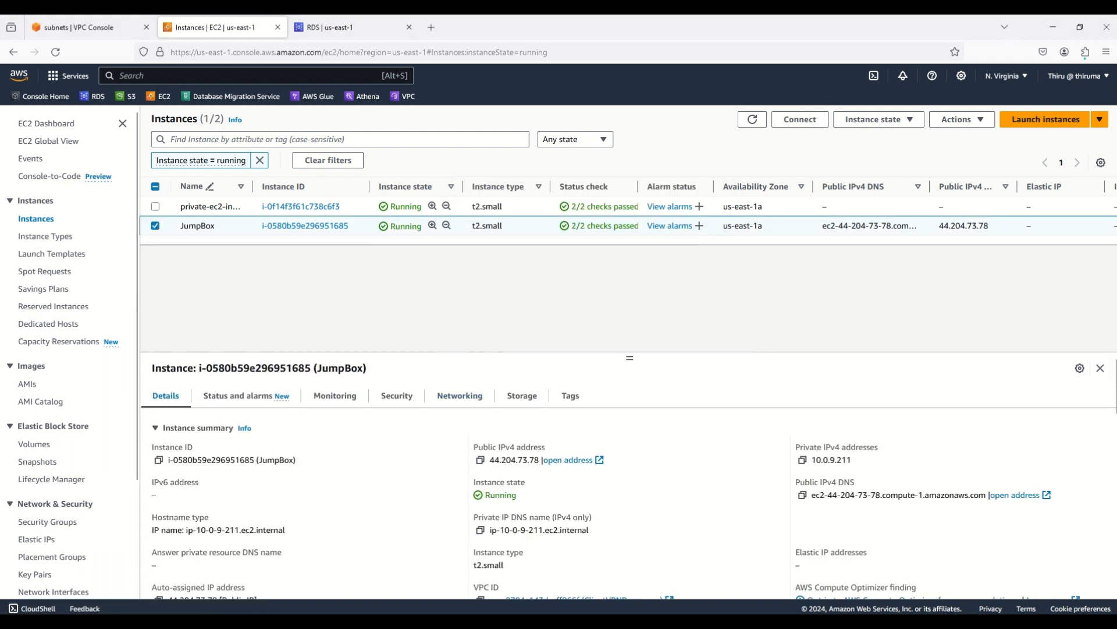
{"action": "key", "text": "alt+Tab"}
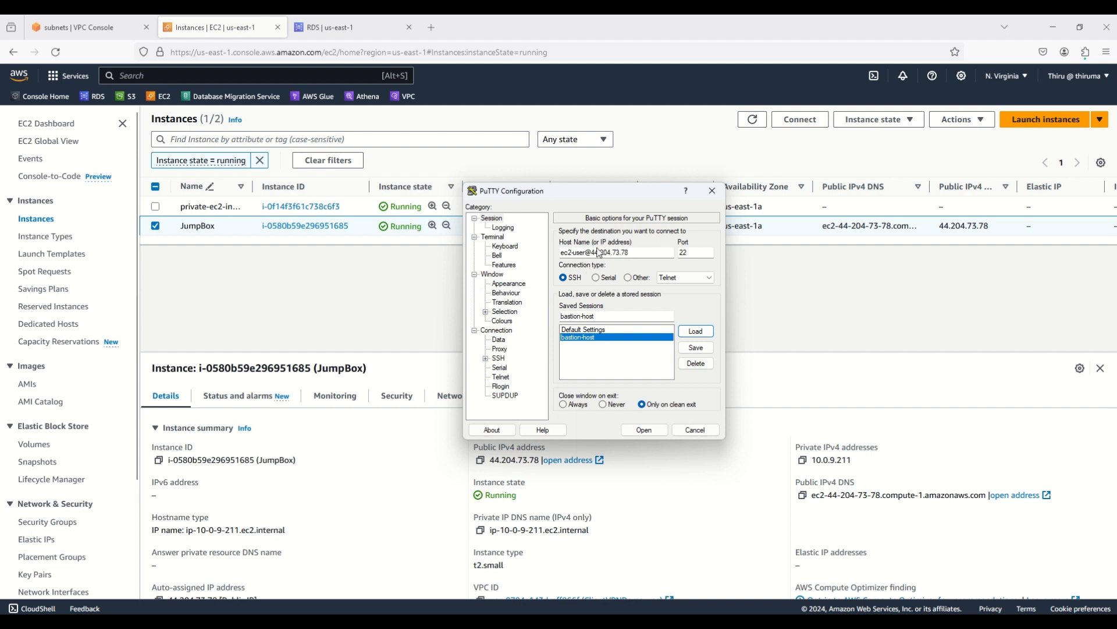
Review the SSH authentication options of the bastion-host session, including agent forwarding, and the private key file set under its credentials.
{"action": "left_click_drag", "start_coordinate": [588, 192], "coordinate": [607, 167]}
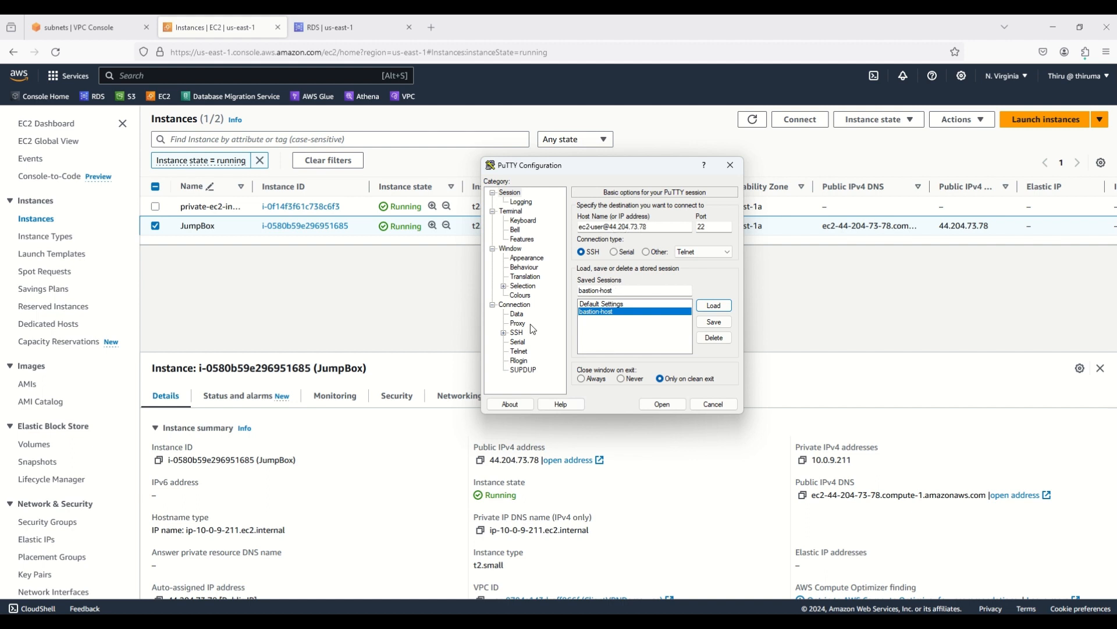
{"action": "left_click", "coordinate": [504, 333]}
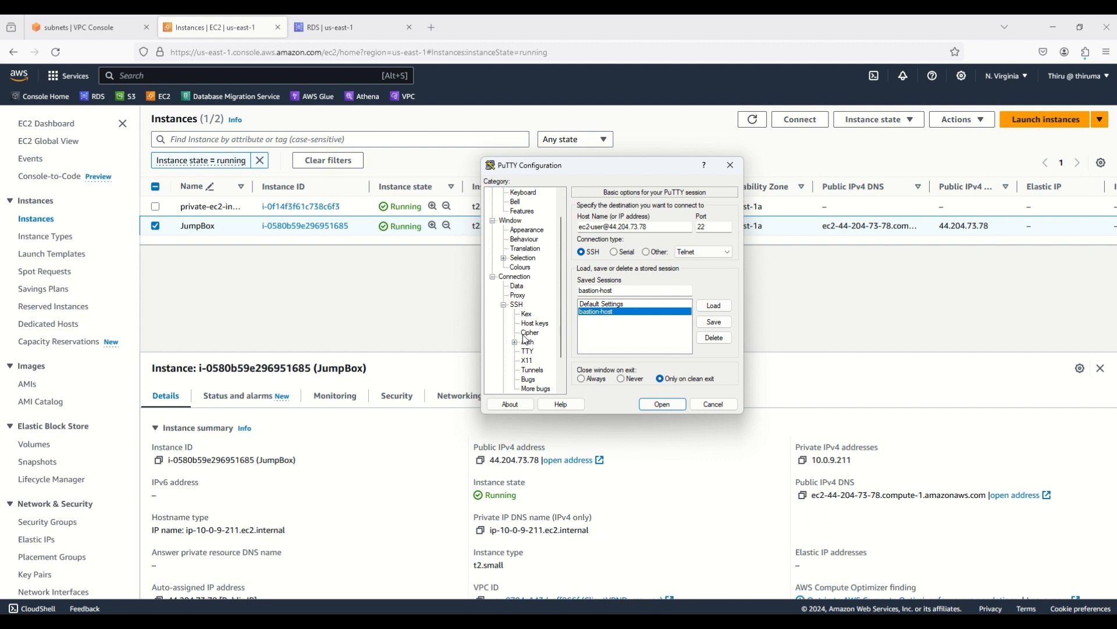
{"action": "left_click", "coordinate": [529, 344]}
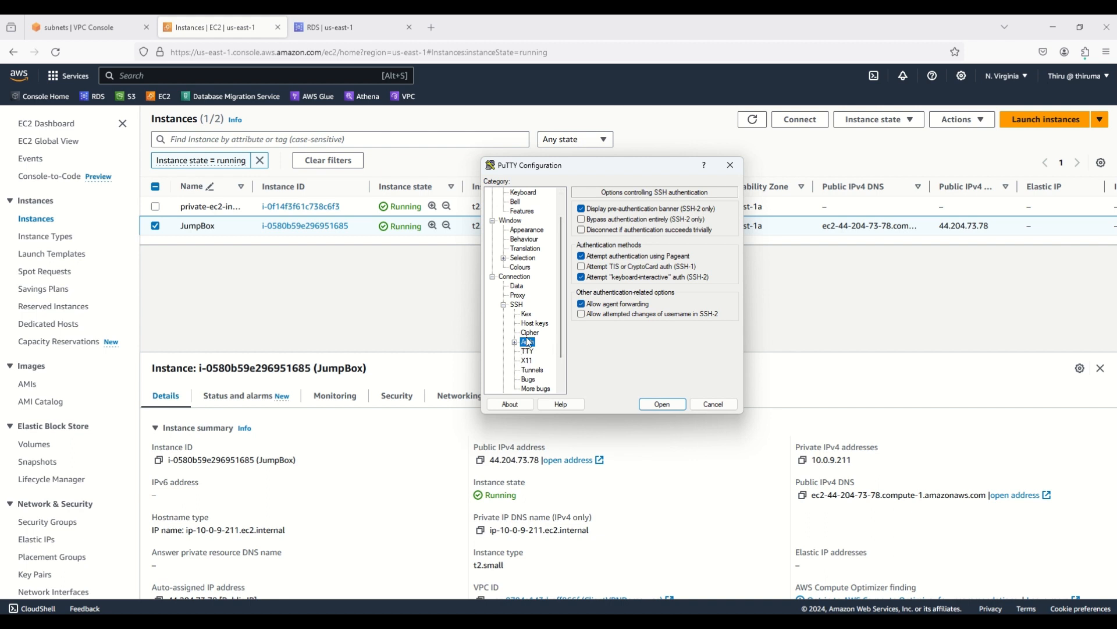
{"action": "scroll", "coordinate": [534, 340], "scroll_direction": "down", "scroll_amount": 2}
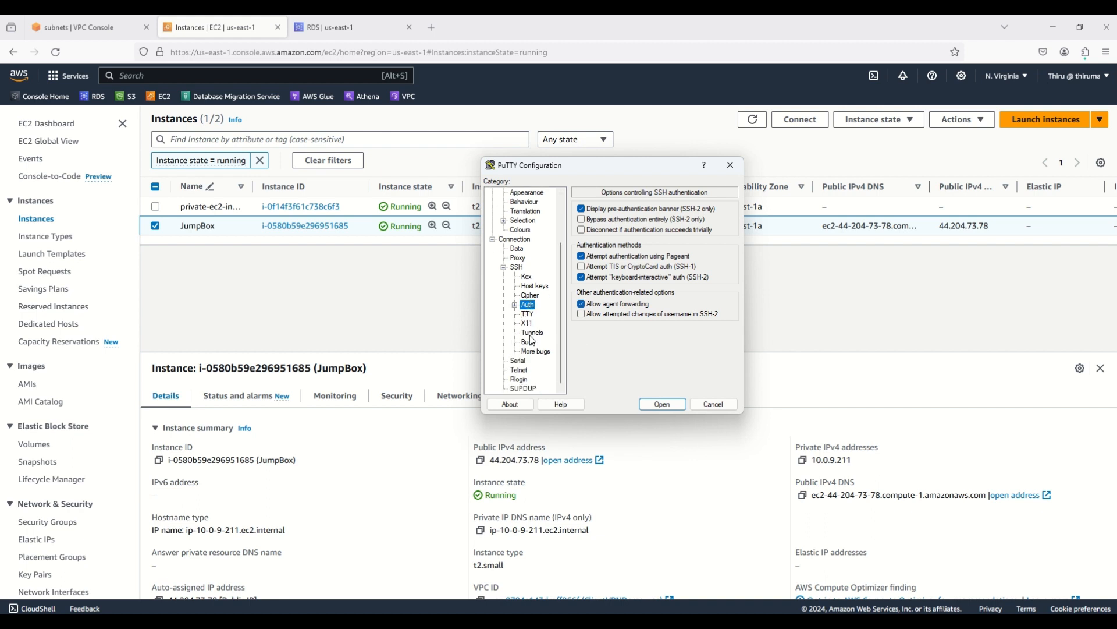
{"action": "left_click", "coordinate": [515, 306]}
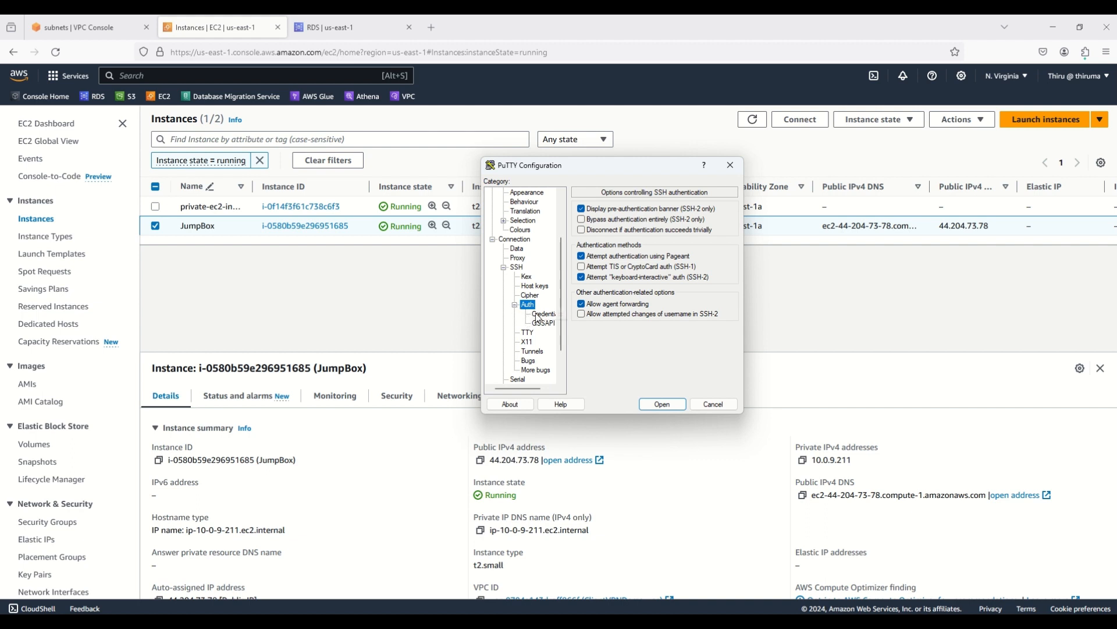
{"action": "left_click", "coordinate": [541, 316]}
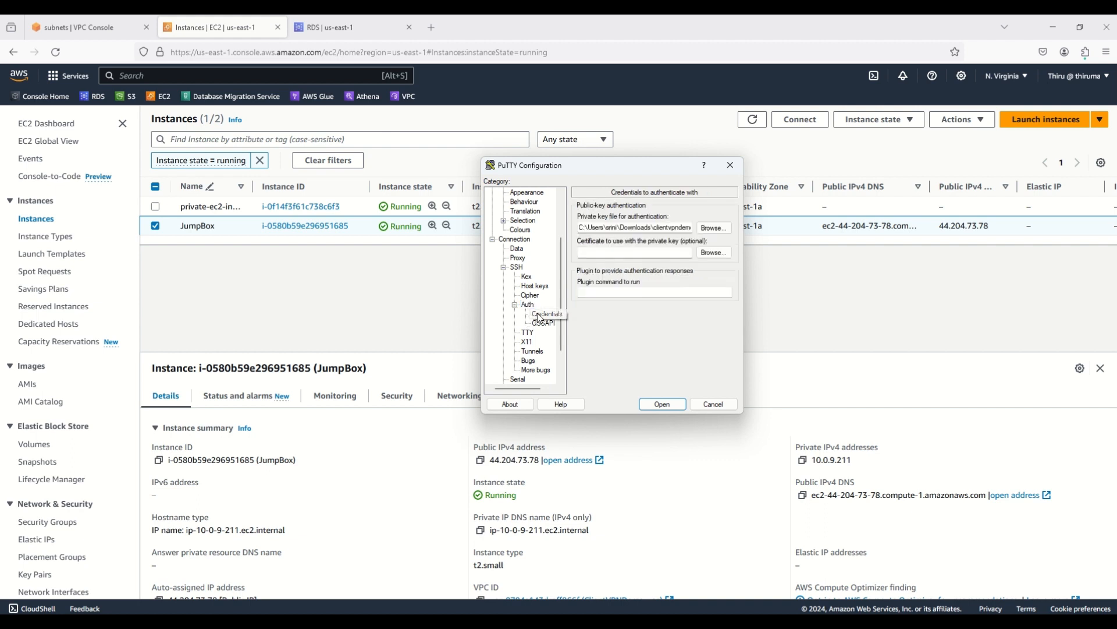
{"action": "left_click", "coordinate": [660, 227]}
{"action": "key", "text": "End"}
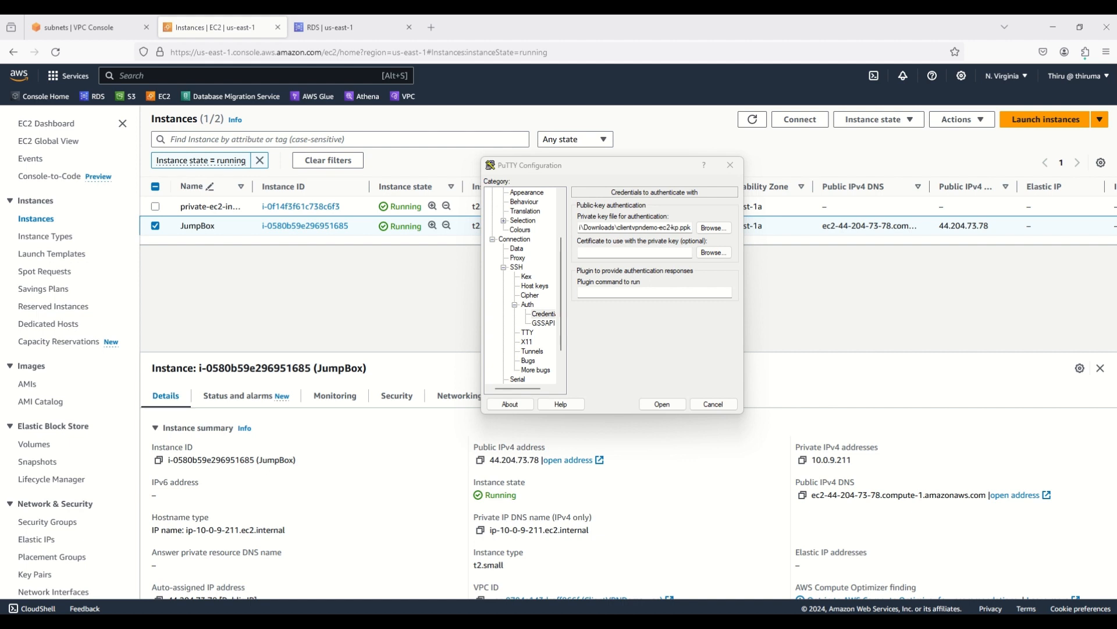
Check the key loaded in Pageant, close its key list, and open the bastion-host SSH session to the JumpBox.
{"action": "left_click_drag", "start_coordinate": [450, 252], "coordinate": [469, 245]}
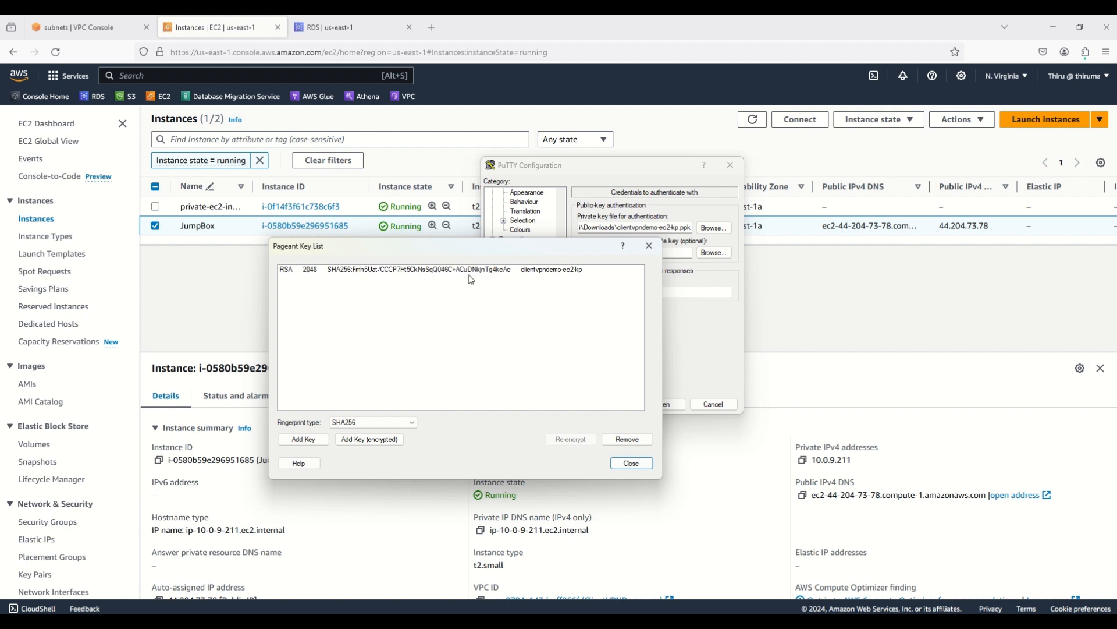
{"action": "left_click", "coordinate": [632, 463]}
{"action": "left_click", "coordinate": [662, 404]}
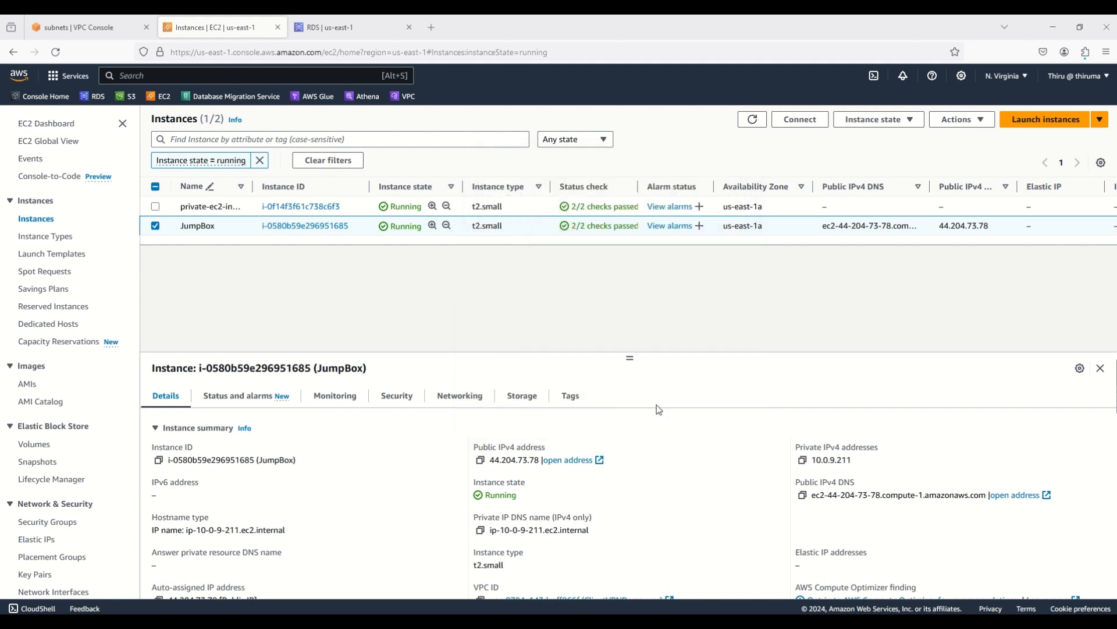
{"action": "left_click_drag", "start_coordinate": [255, 130], "coordinate": [391, 131]}
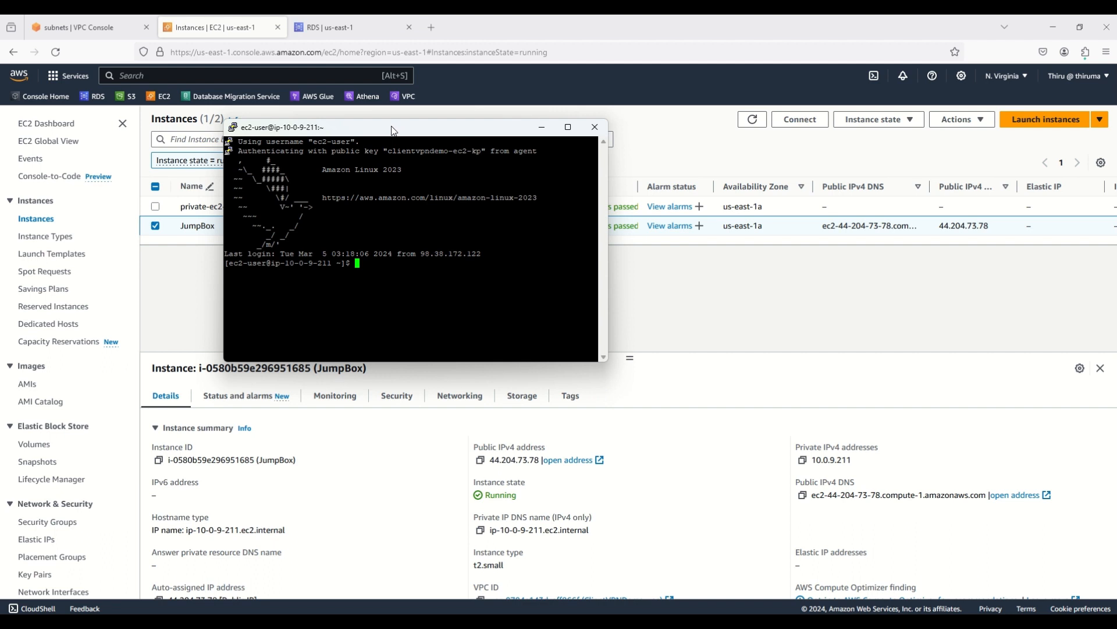
{"action": "left_click_drag", "start_coordinate": [393, 130], "coordinate": [544, 130]}
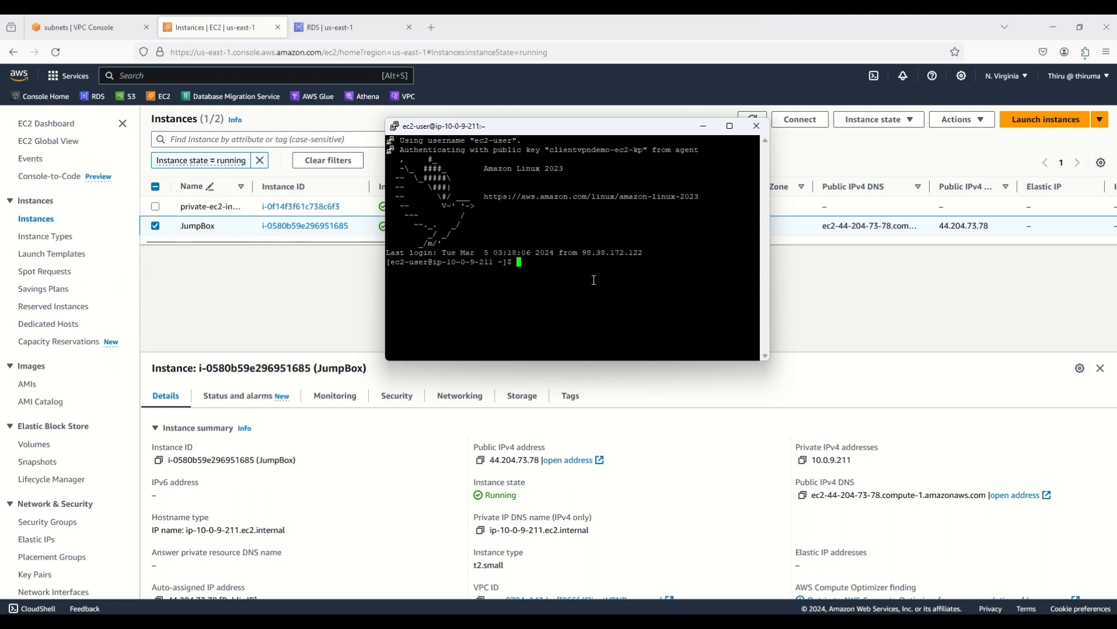
In the EC2 instances list, select only private-ec2-instance and copy its private IPv4 address.
{"action": "left_click", "coordinate": [156, 226]}
{"action": "left_click", "coordinate": [156, 207]}
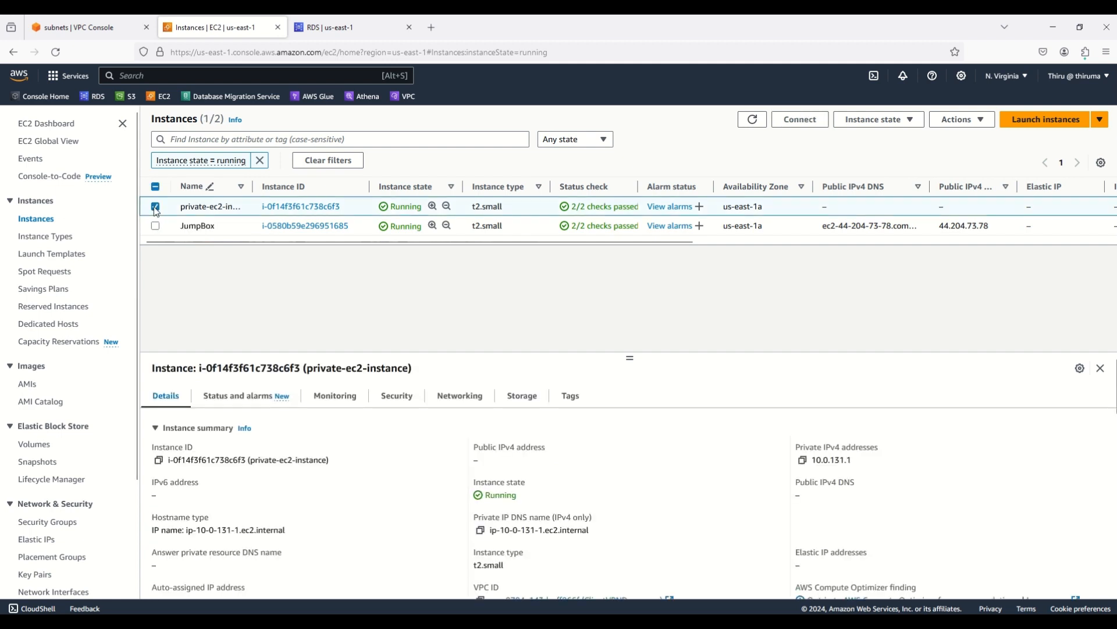
{"action": "left_click", "coordinate": [802, 461]}
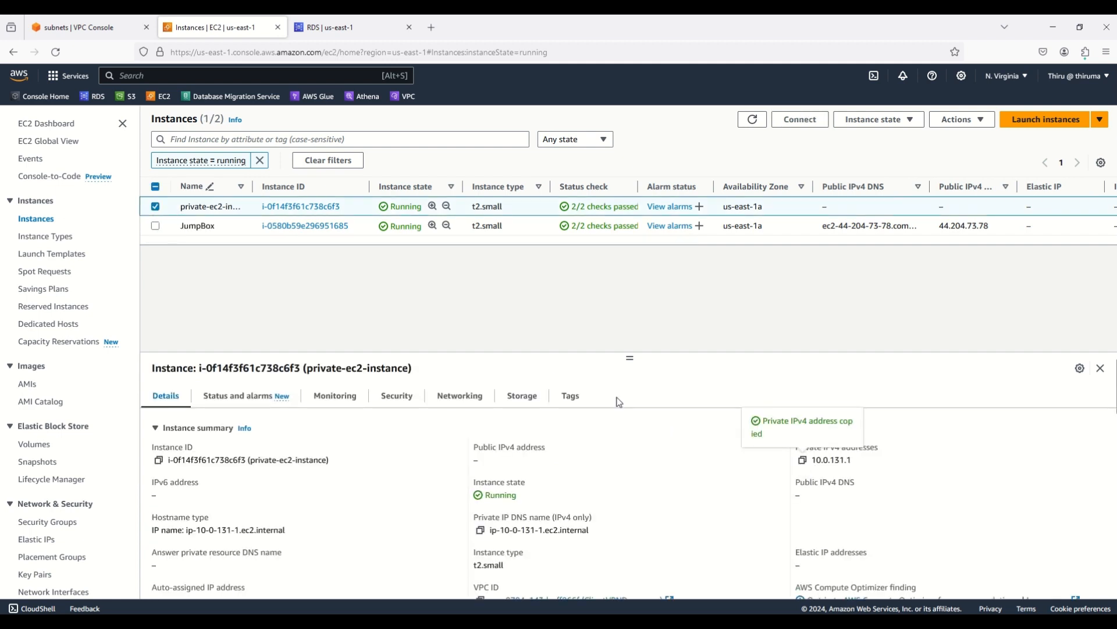
{"action": "key", "text": "alt+Tab"}
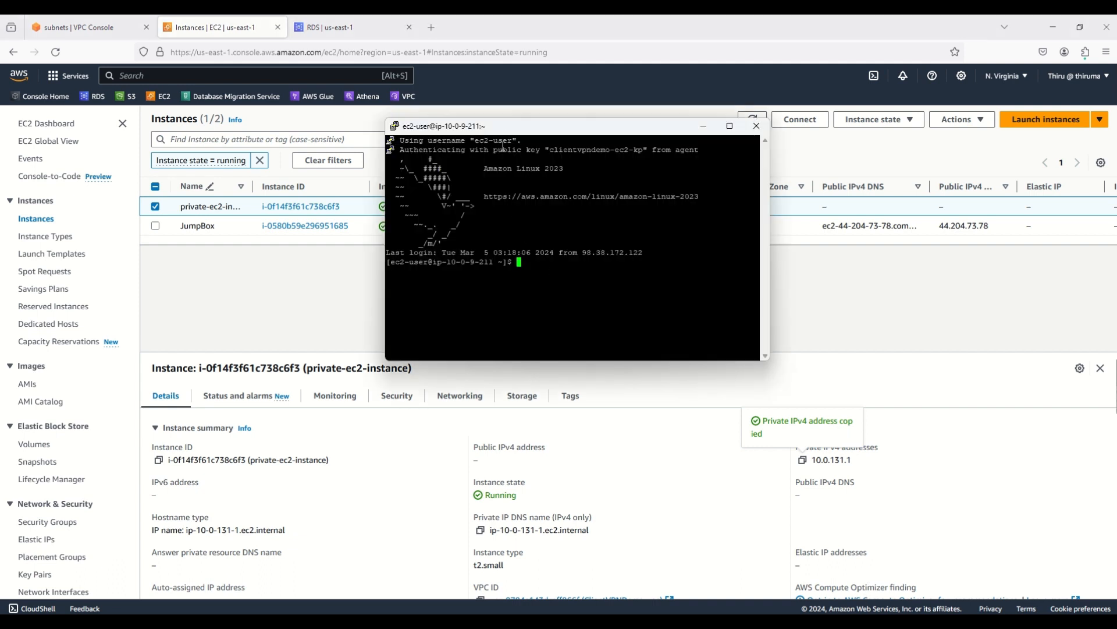
{"action": "double_click", "coordinate": [505, 127]}
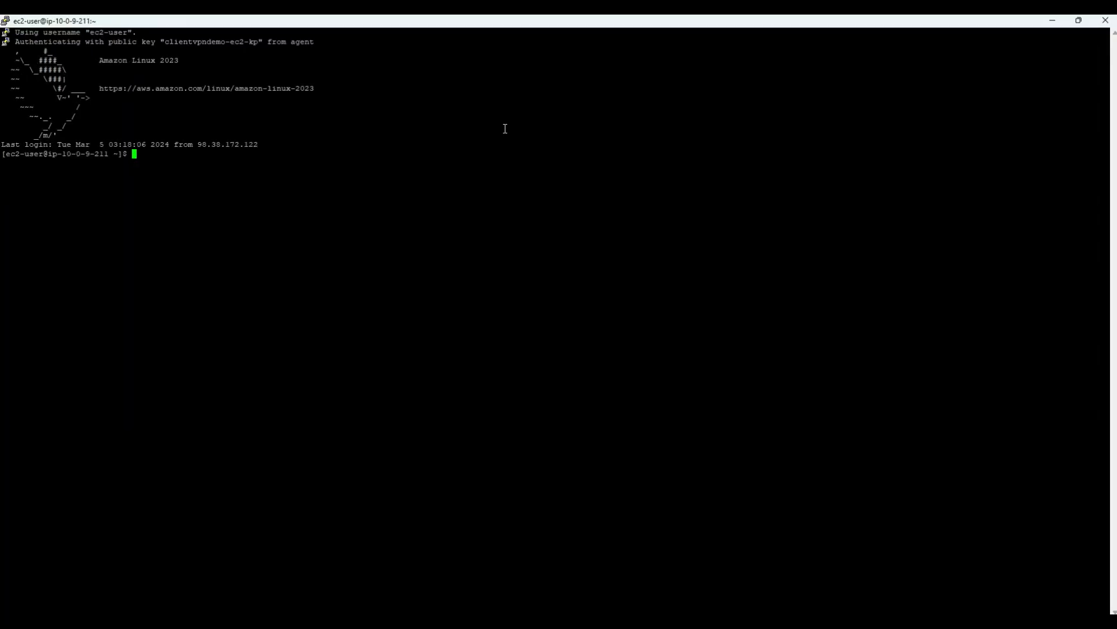
{"action": "type", "text": "ssh ec2-user@"}
{"action": "right_click", "coordinate": [304, 220]}
{"action": "key", "text": "Return"}
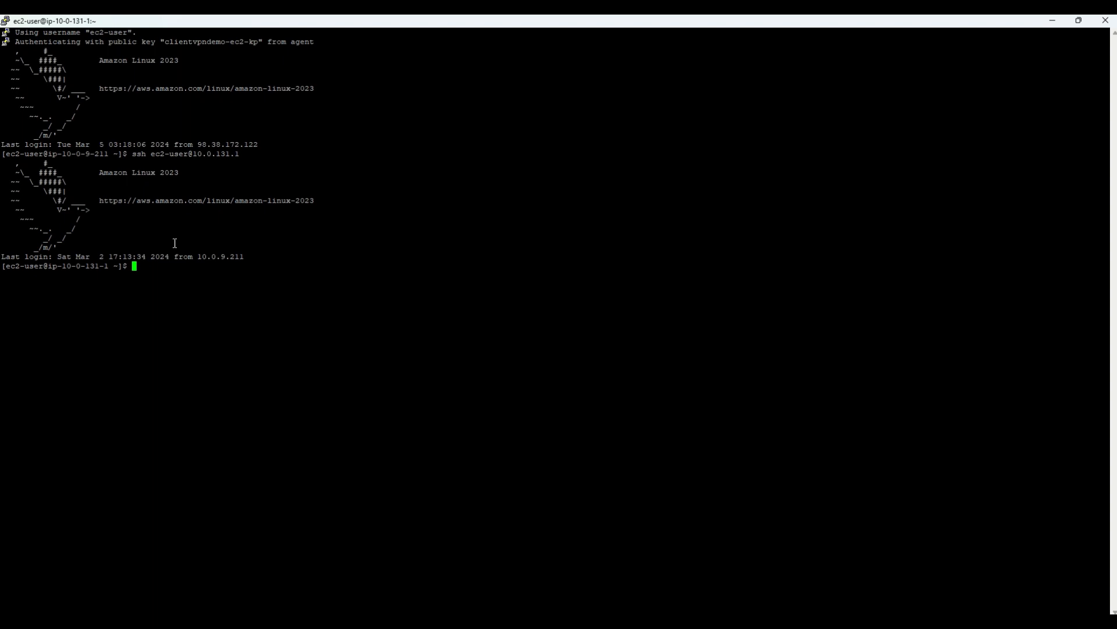
Return to the RDS console in the browser and examine the configuration details of myaurora-cluster.
{"action": "key", "text": "alt+Tab"}
{"action": "left_click", "coordinate": [698, 623]}
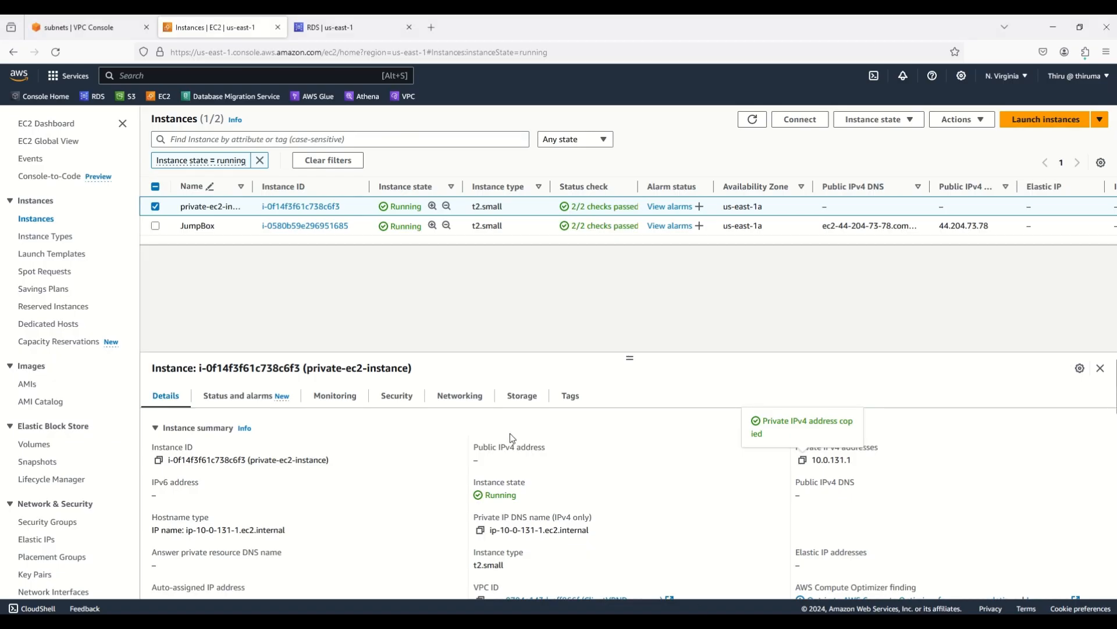
{"action": "left_click", "coordinate": [338, 31]}
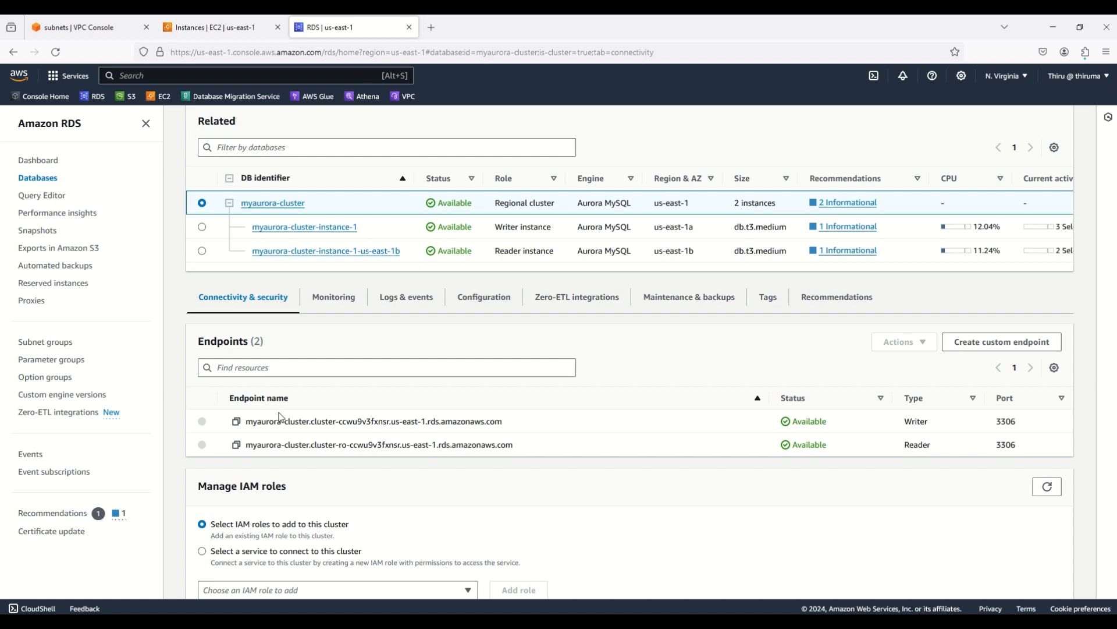
{"action": "left_click", "coordinate": [503, 304]}
{"action": "scroll", "coordinate": [645, 439], "scroll_direction": "down", "scroll_amount": 2}
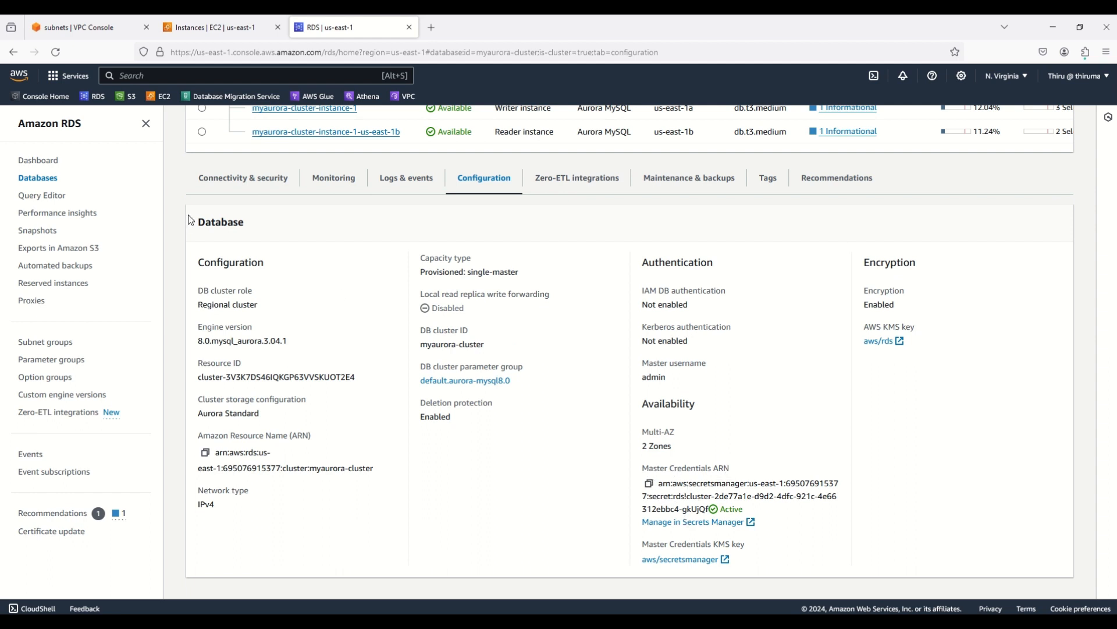
Search the AWS services for Secrets Manager and open its secrets list in a new browser tab.
{"action": "type", "text": "secrets"}
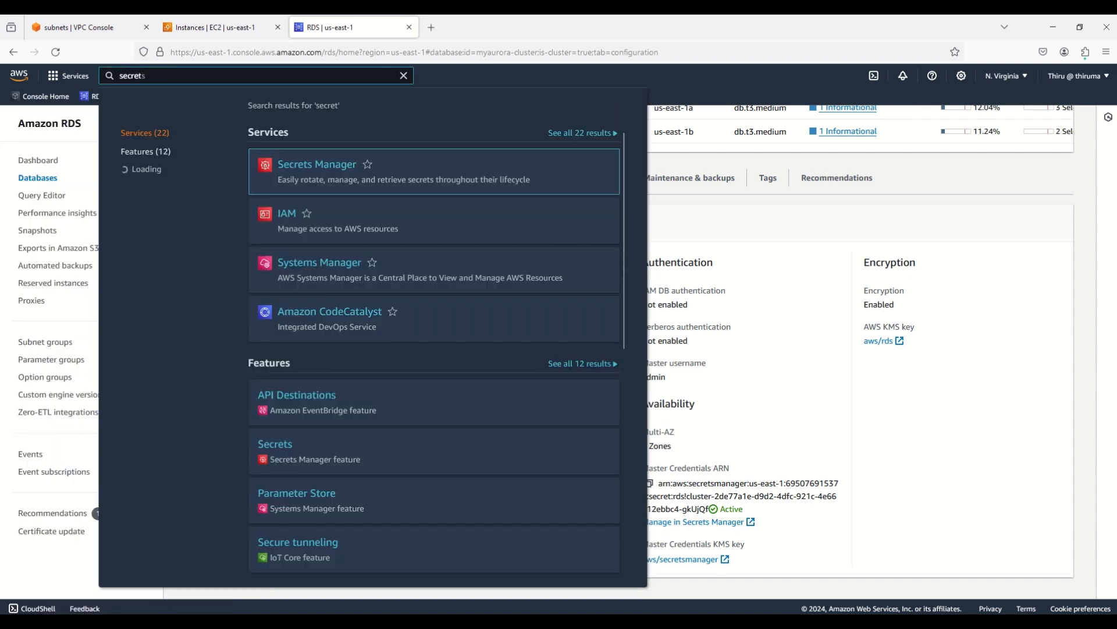
{"action": "right_click", "coordinate": [309, 169]}
{"action": "left_click", "coordinate": [349, 176]}
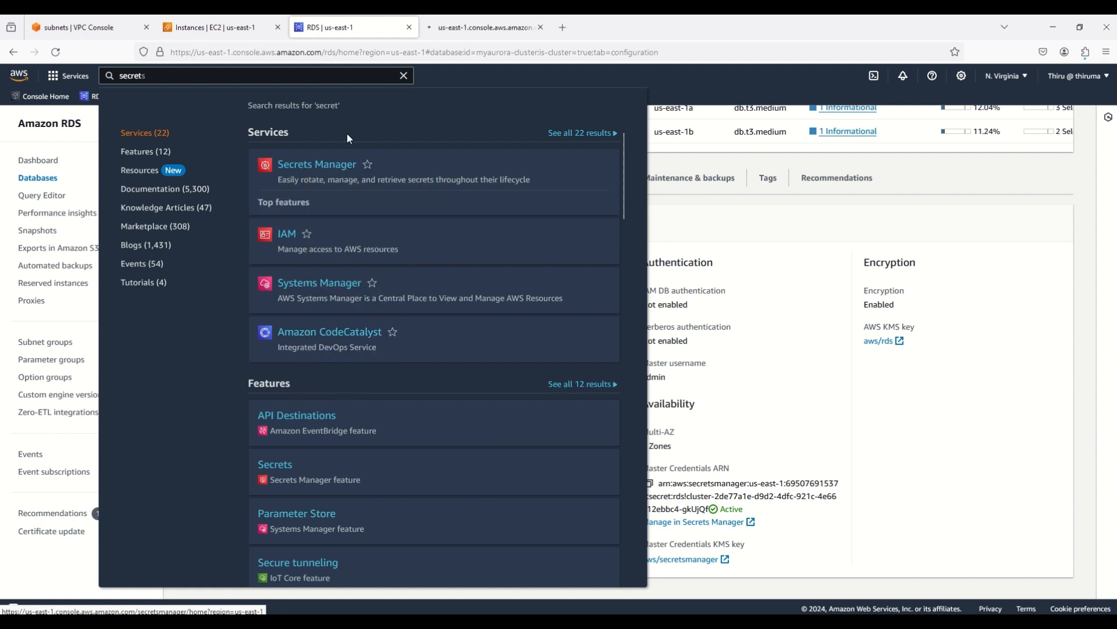
{"action": "left_click", "coordinate": [404, 75]}
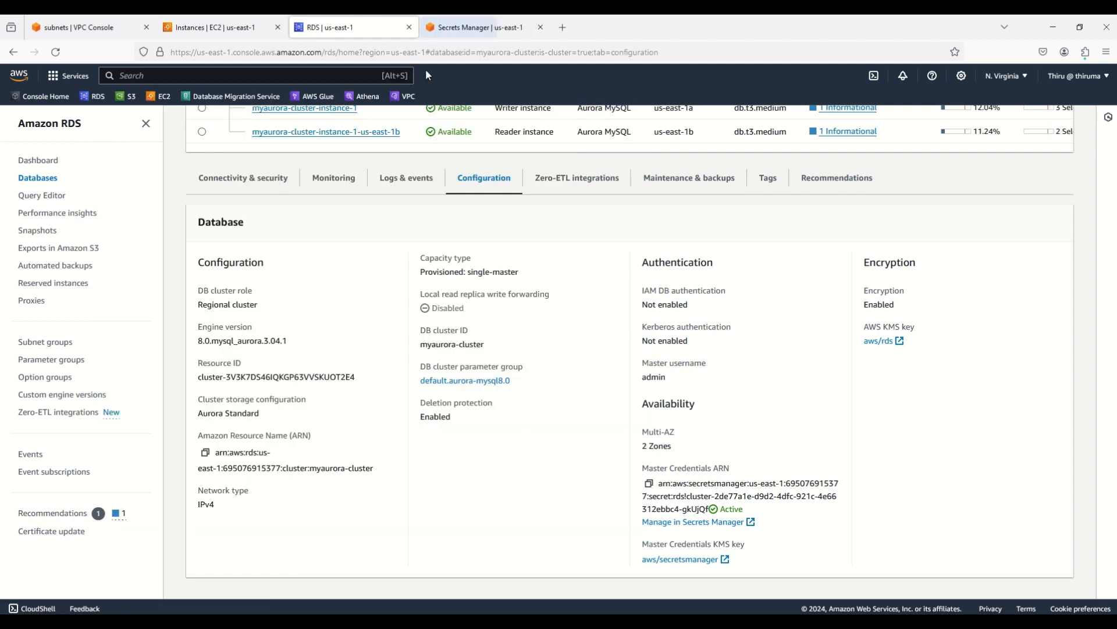
{"action": "left_click", "coordinate": [449, 31]}
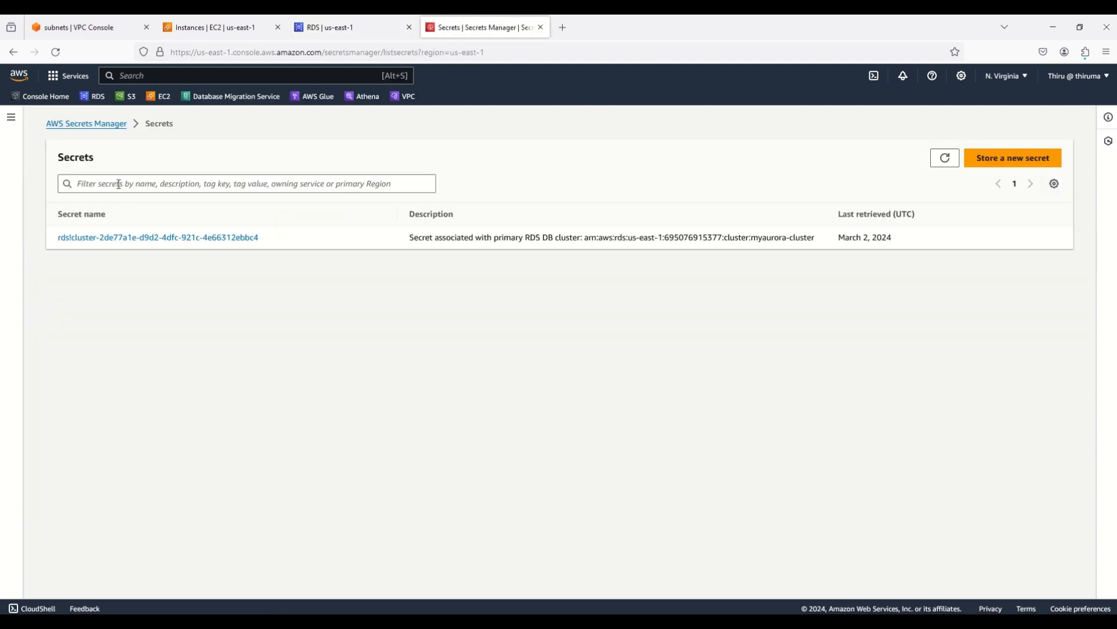
Open the secret associated with myaurora-cluster and look over its details, secret value section and sample code.
{"action": "left_click", "coordinate": [103, 239]}
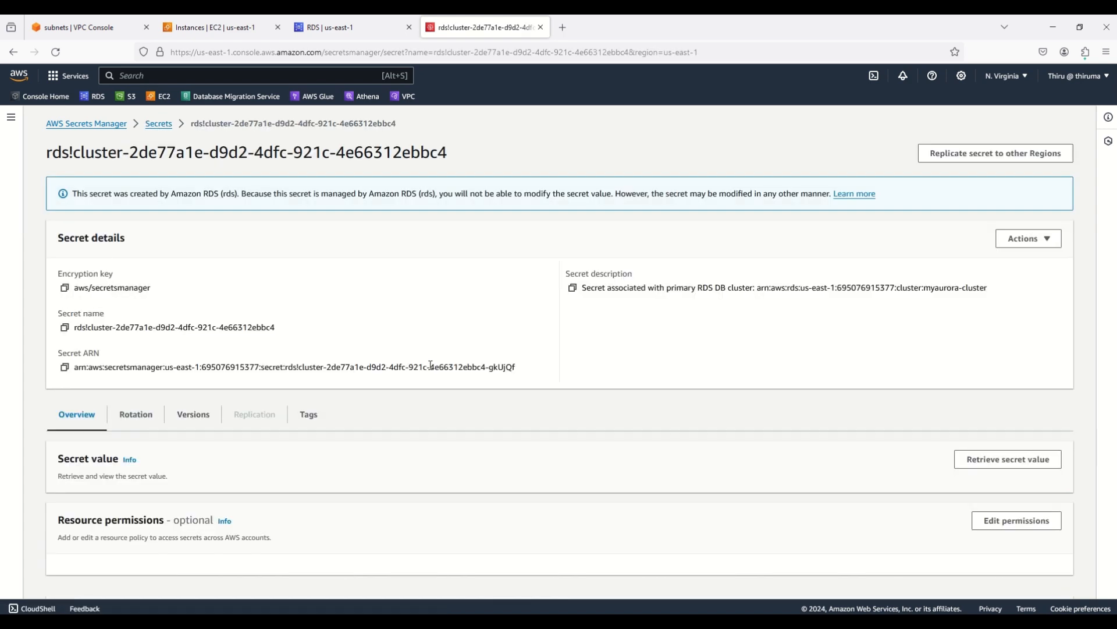
{"action": "scroll", "coordinate": [430, 365], "scroll_direction": "down", "scroll_amount": 2}
{"action": "scroll", "coordinate": [430, 365], "scroll_direction": "down", "scroll_amount": 3}
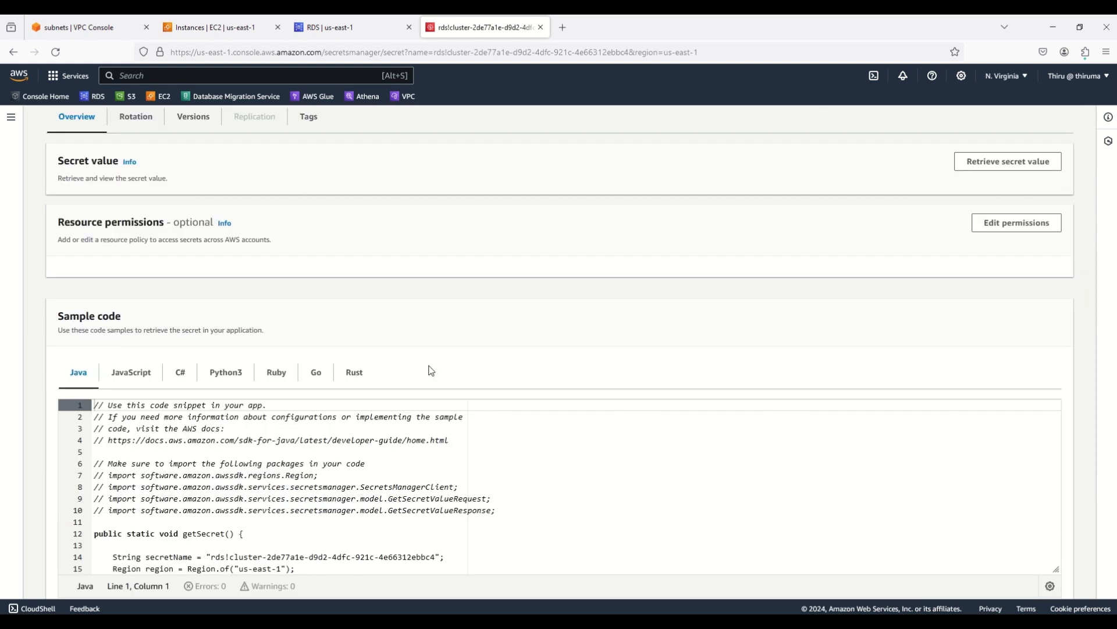
{"action": "scroll", "coordinate": [431, 365], "scroll_direction": "up", "scroll_amount": 5}
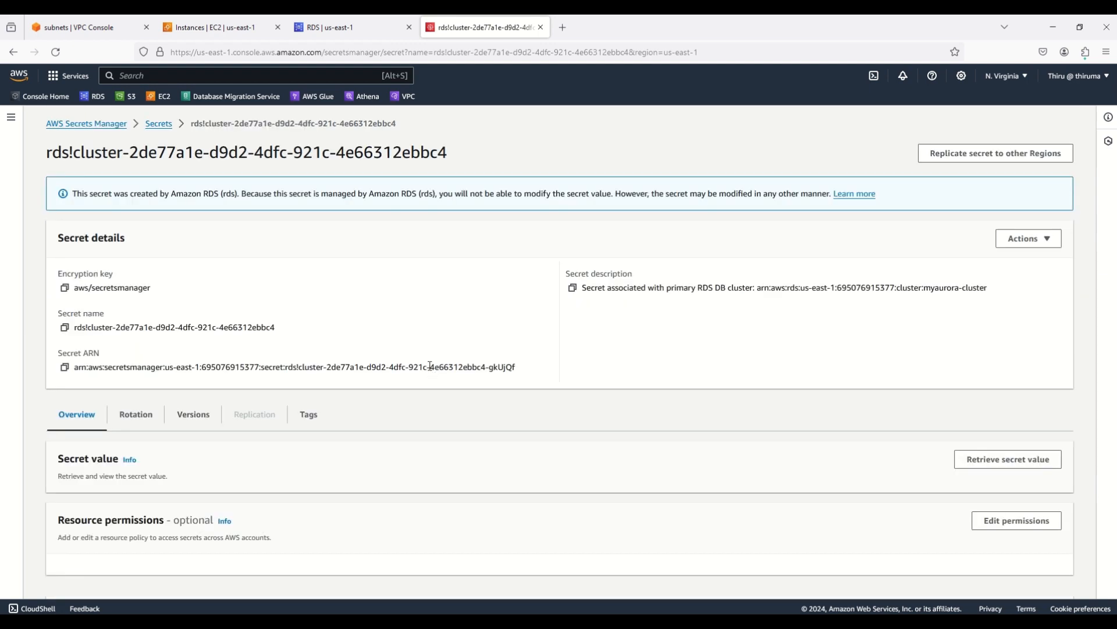
Open the cluster's master credentials secret from its RDS configuration, then return to the cluster's connectivity and security details.
{"action": "left_click", "coordinate": [334, 29]}
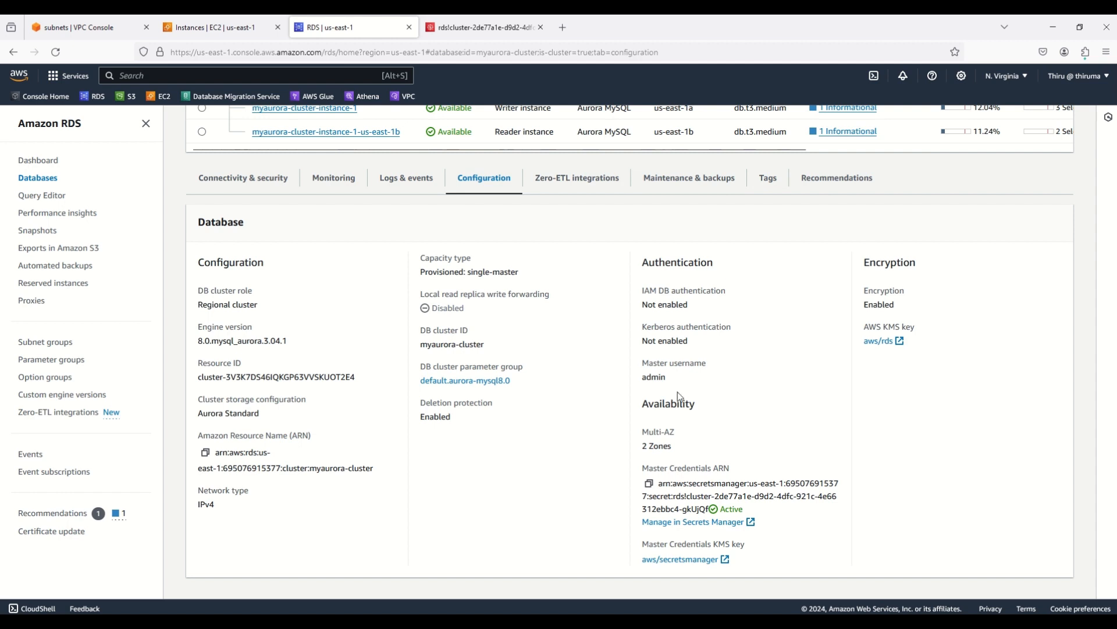
{"action": "left_click", "coordinate": [725, 522]}
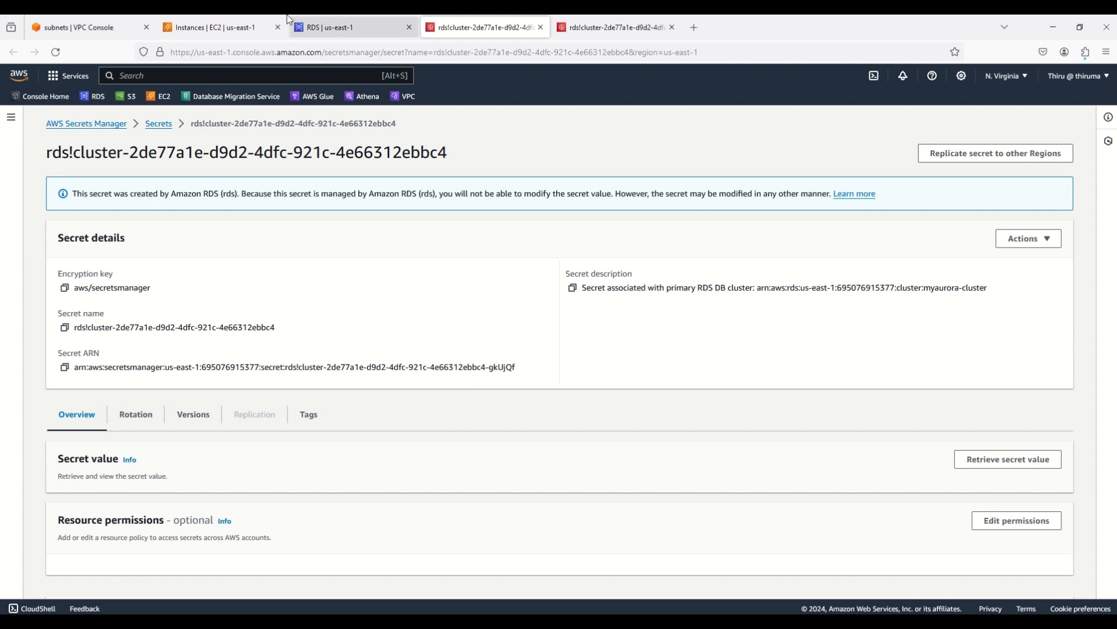
{"action": "left_click", "coordinate": [313, 33]}
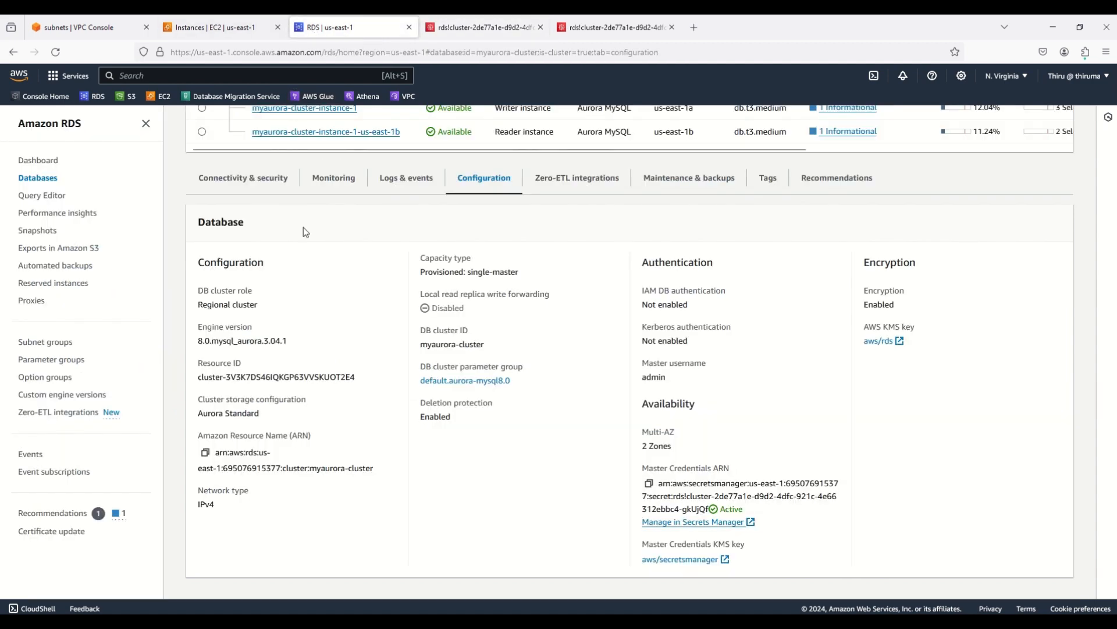
{"action": "left_click", "coordinate": [267, 175]}
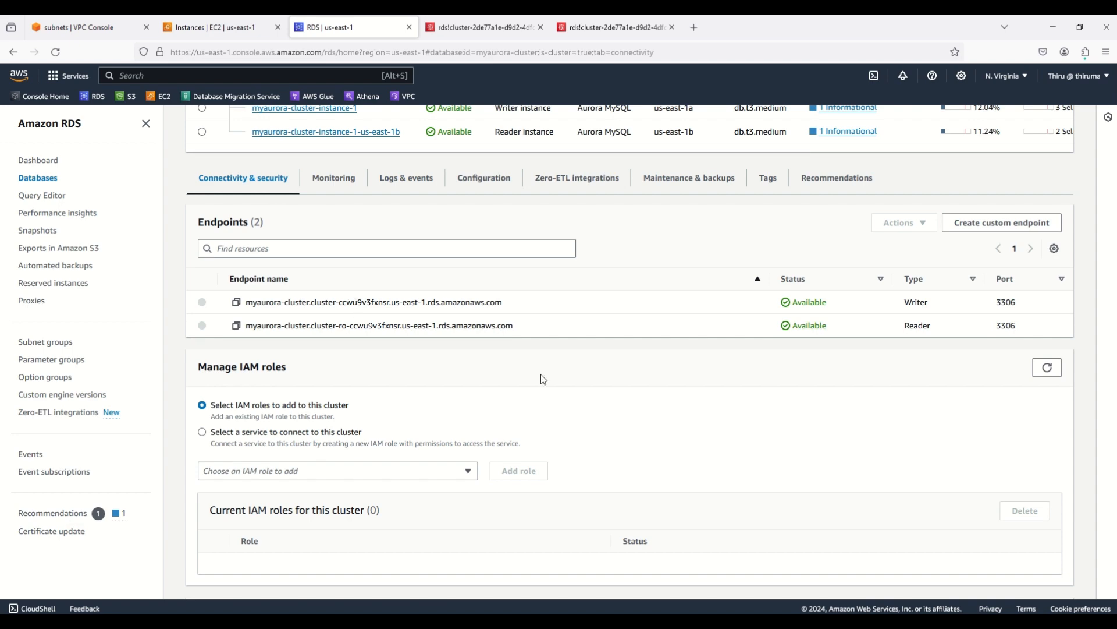
In the private instance's terminal, store the cluster secret's username in the username variable using aws secretsmanager get-secret-value and jq.
{"action": "key", "text": "alt+Tab"}
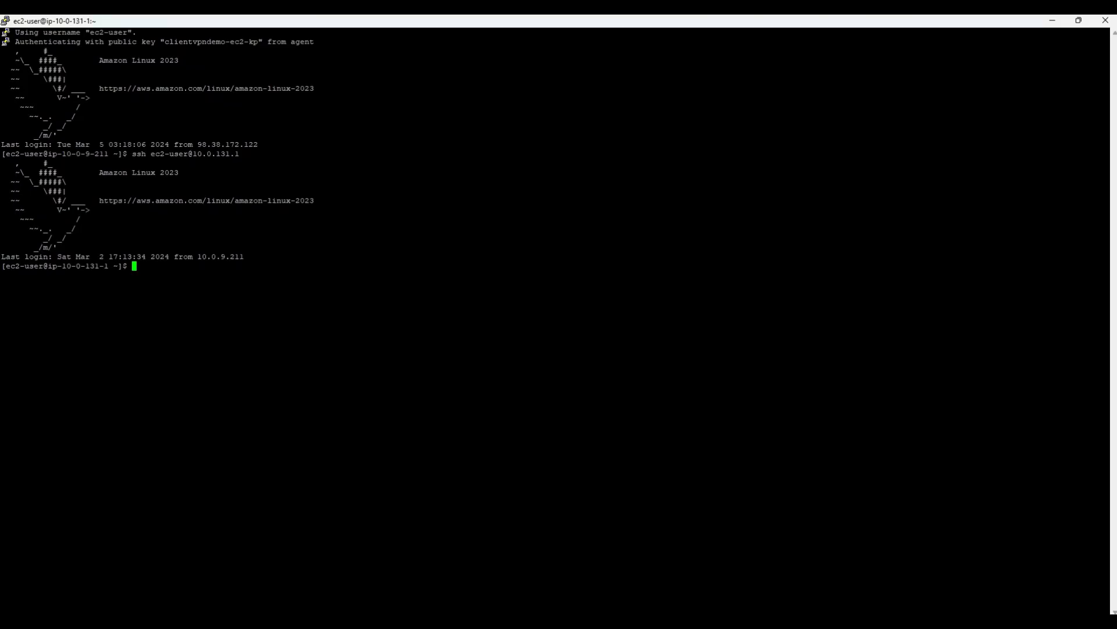
{"action": "key", "text": "alt+Tab"}
{"action": "left_click", "coordinate": [168, 298]}
{"action": "right_click", "coordinate": [168, 299]}
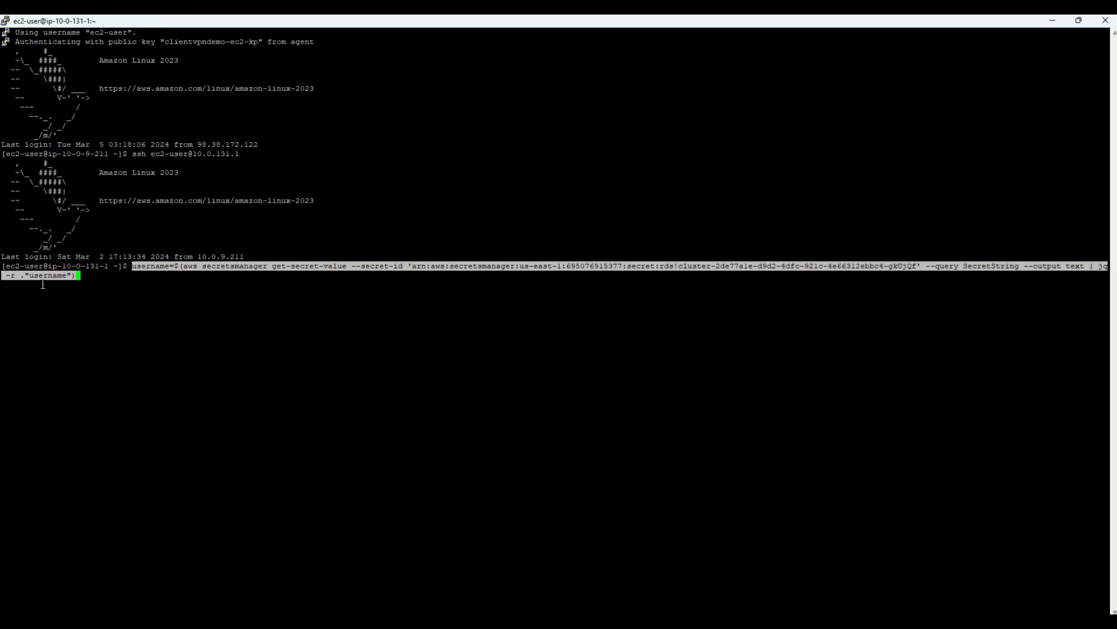
{"action": "key", "text": "Return"}
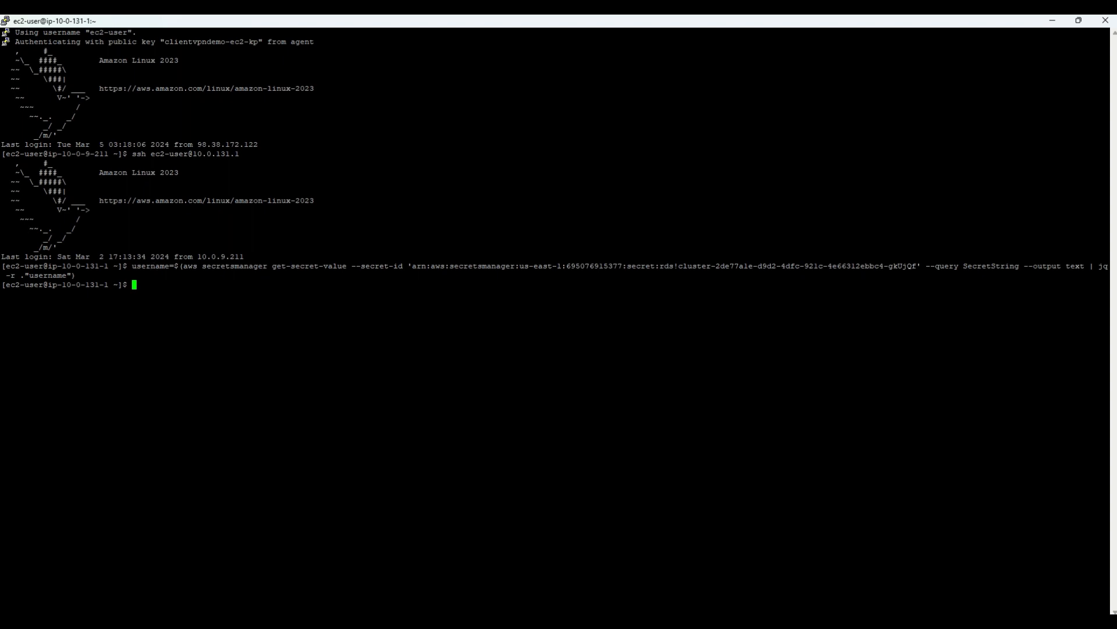
Store the cluster secret's password in the password variable using aws secretsmanager get-secret-value and jq.
{"action": "key", "text": "alt+Tab"}
{"action": "left_click", "coordinate": [101, 309]}
{"action": "right_click", "coordinate": [125, 309]}
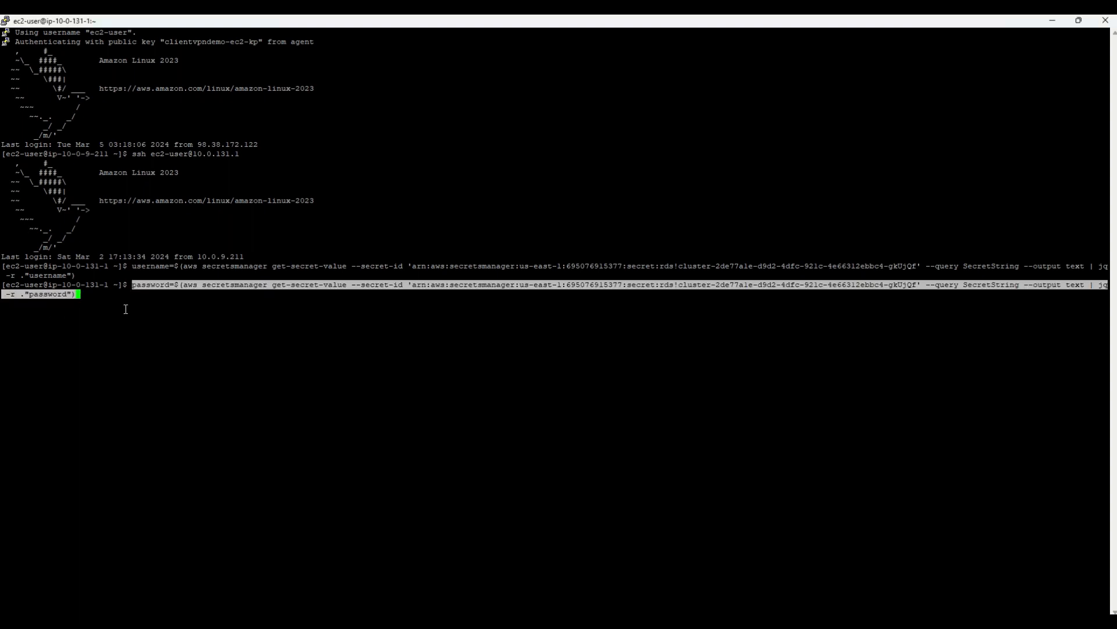
{"action": "key", "text": "Return"}
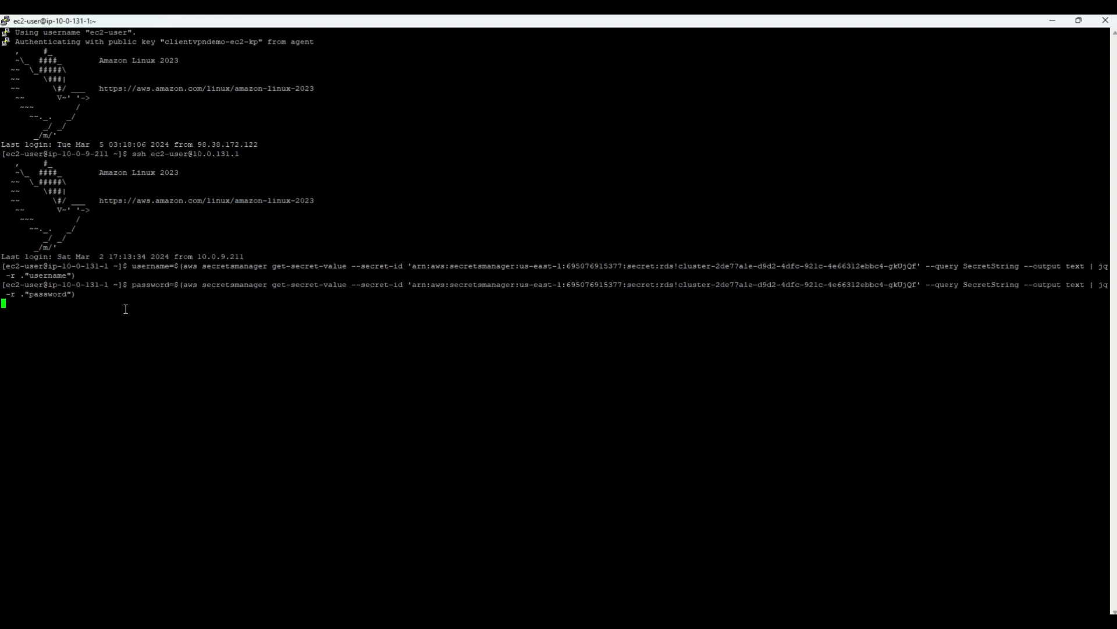
Connect to the Aurora cluster's writer endpoint with the mysql client on port 3306, using the stored username and password variables.
{"action": "key", "text": "Return"}
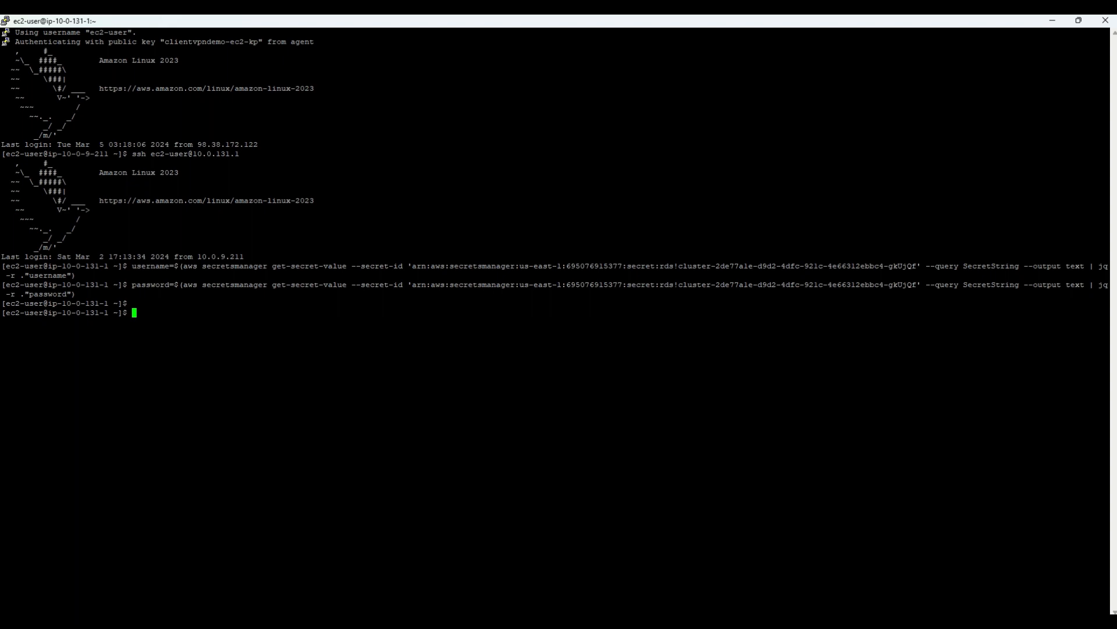
{"action": "type", "text": "mysql -h"}
{"action": "left_click", "coordinate": [706, 623]}
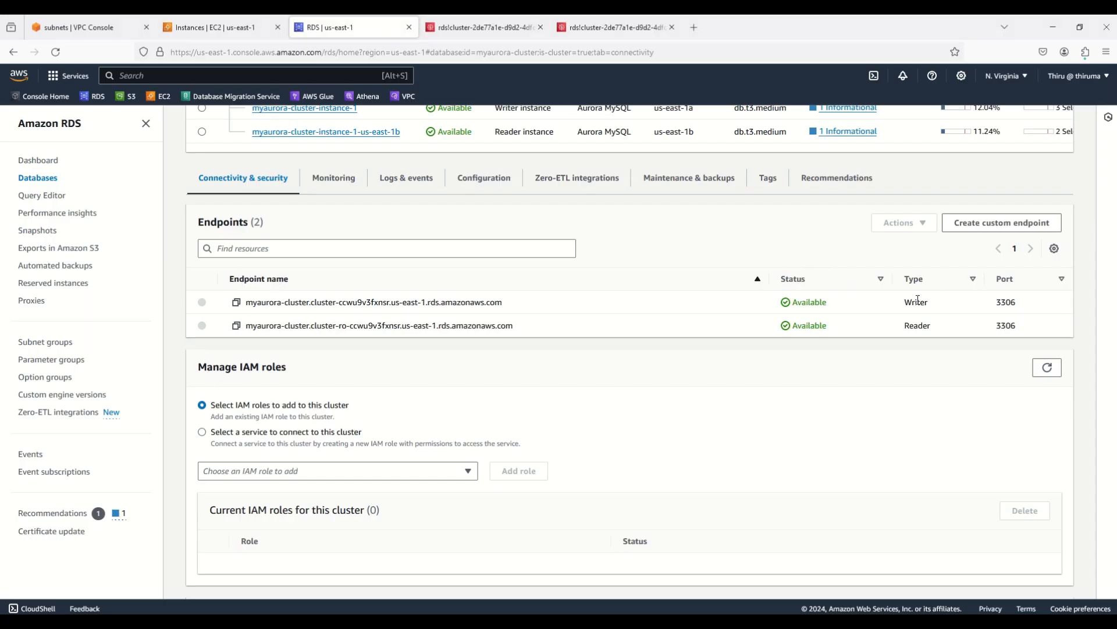
{"action": "left_click", "coordinate": [236, 302]}
{"action": "key", "text": "alt+Tab"}
{"action": "right_click", "coordinate": [234, 343]}
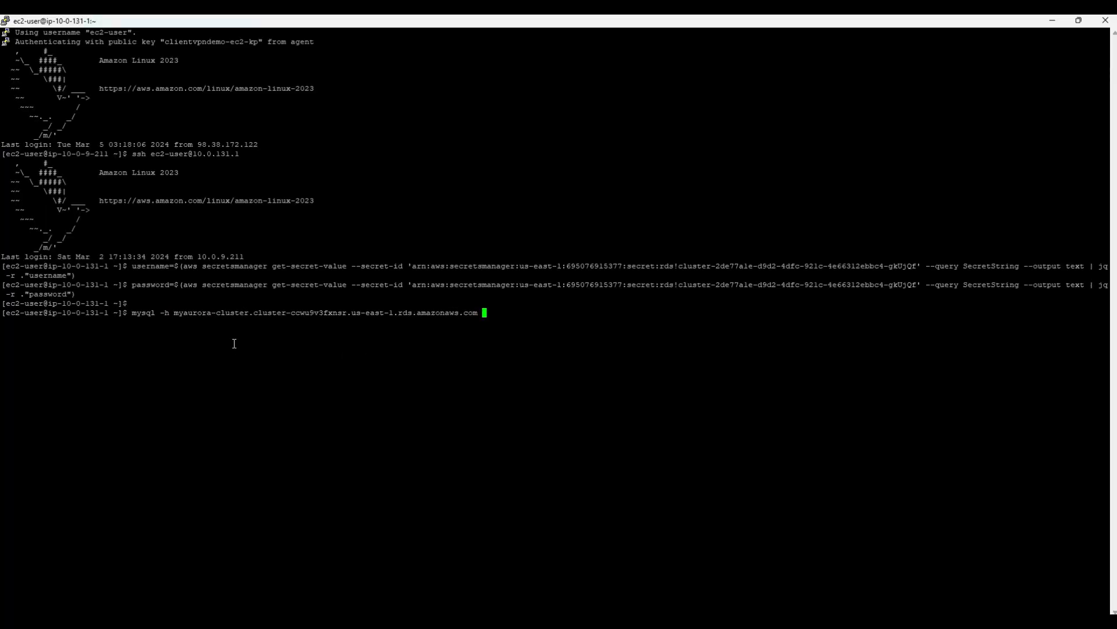
{"action": "type", "text": "-P 3306 --user=$"}
{"action": "key", "text": "BackSpace"}
{"action": "type", "text": "$username --pa"}
{"action": "type", "text": "ssword"}
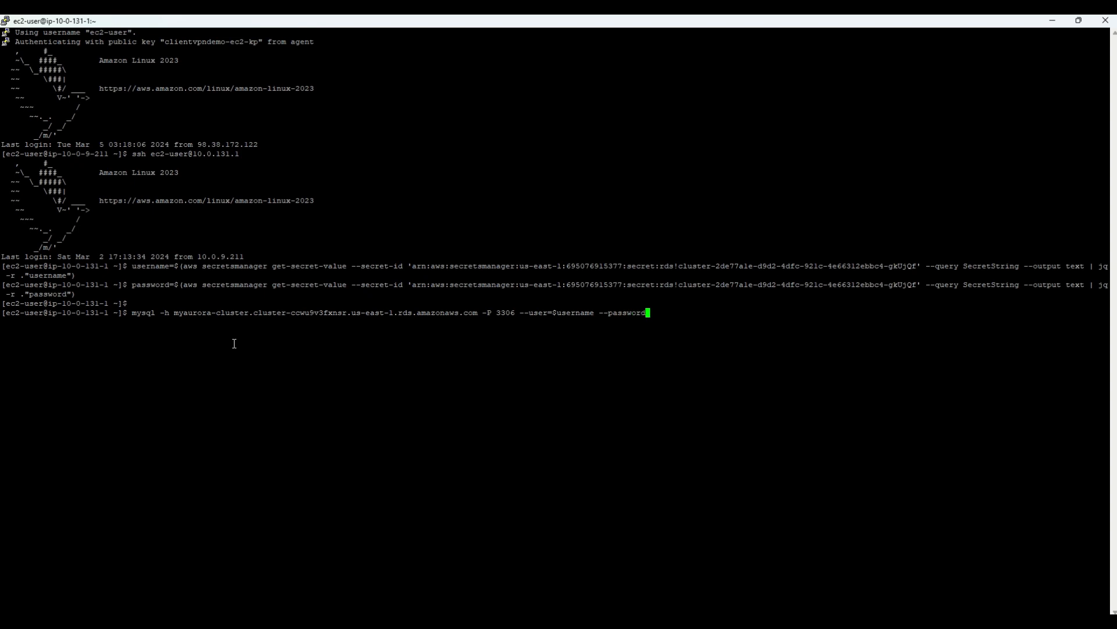
{"action": "type", "text": "=$password"}
{"action": "key", "text": "Return"}
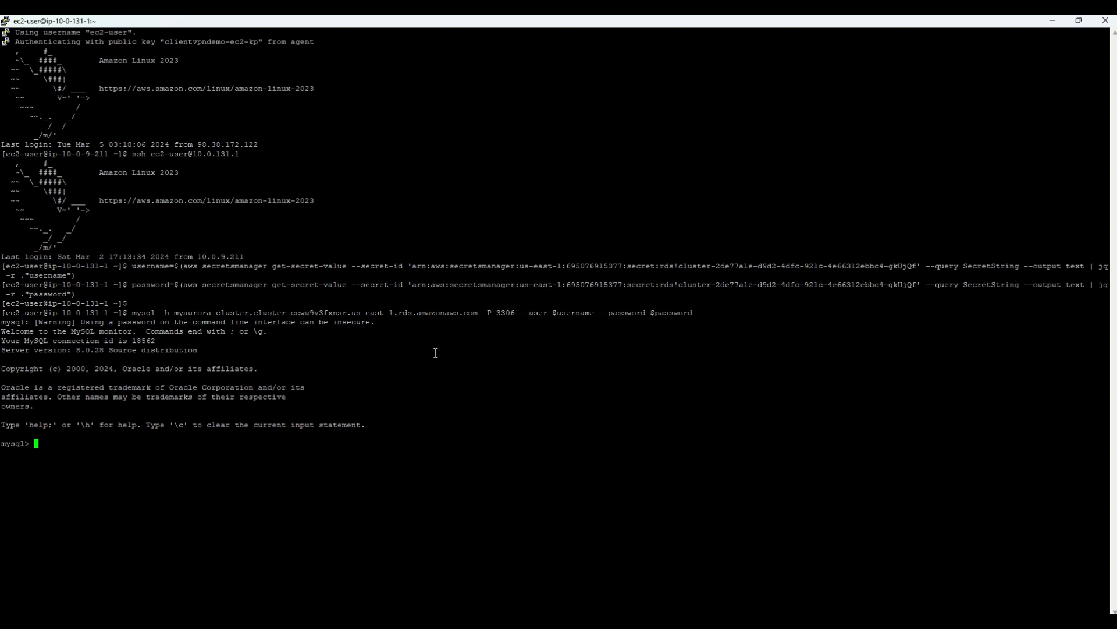
List the databases on the Aurora cluster and switch to the company database.
{"action": "type", "text": "show databases;"}
{"action": "key", "text": "Return"}
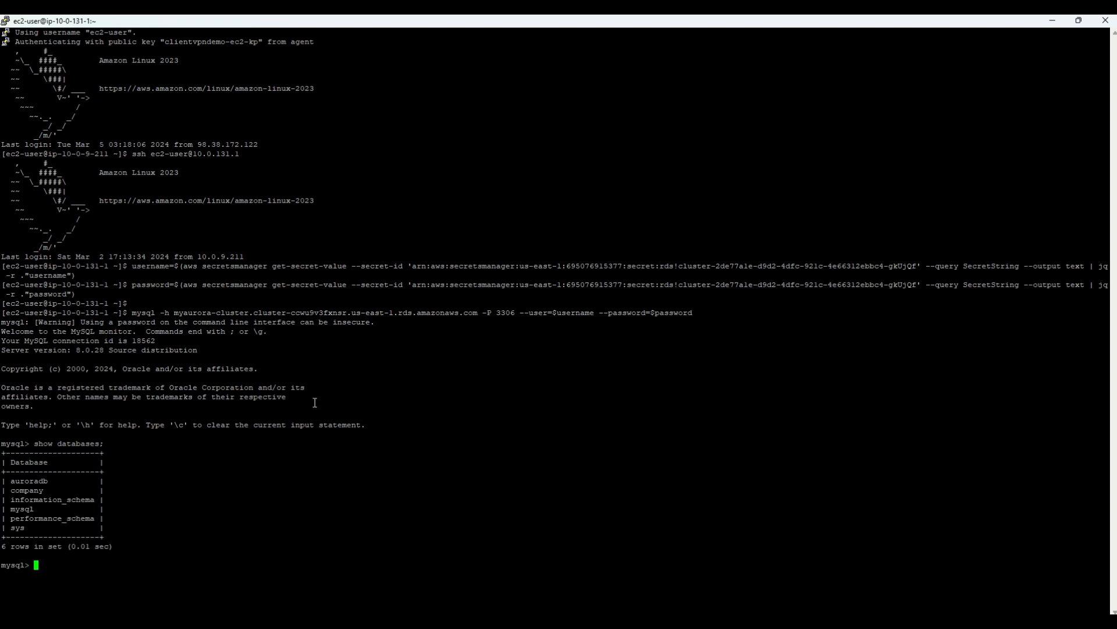
{"action": "double_click", "coordinate": [36, 491]}
{"action": "type", "text": "use"}
{"action": "right_click", "coordinate": [187, 510]}
{"action": "type", "text": ";"}
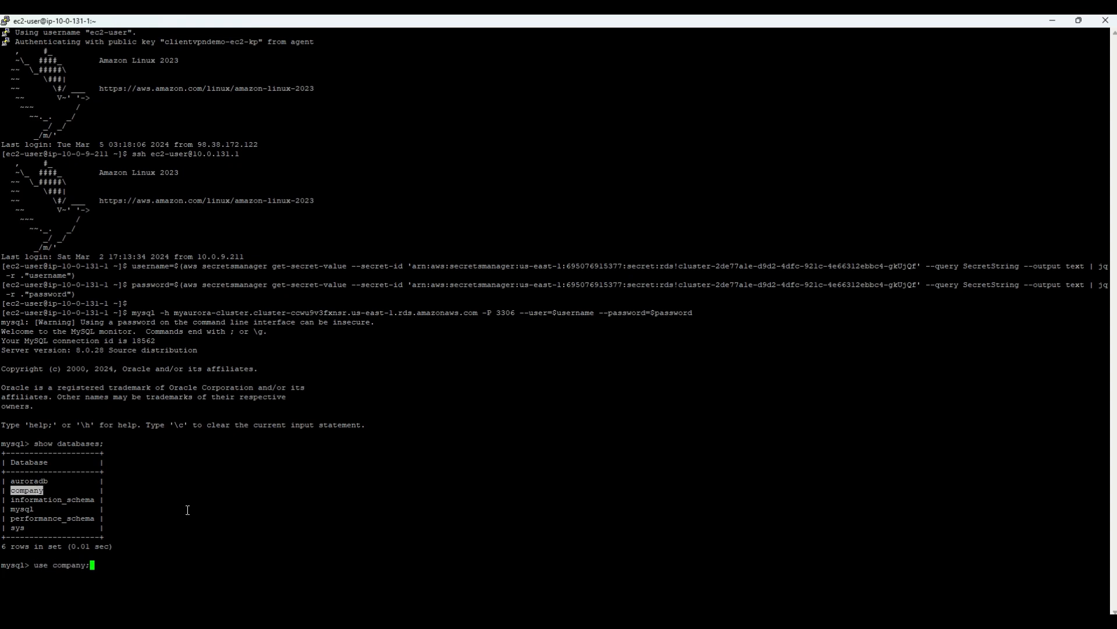
{"action": "key", "text": "Return"}
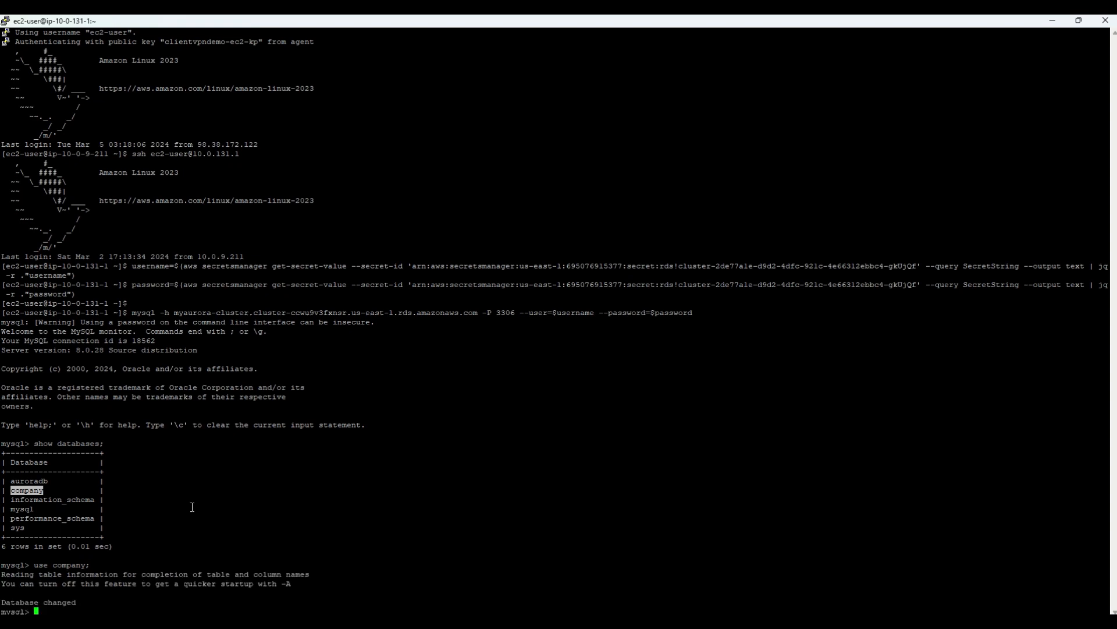
{"action": "key", "text": "Return"}
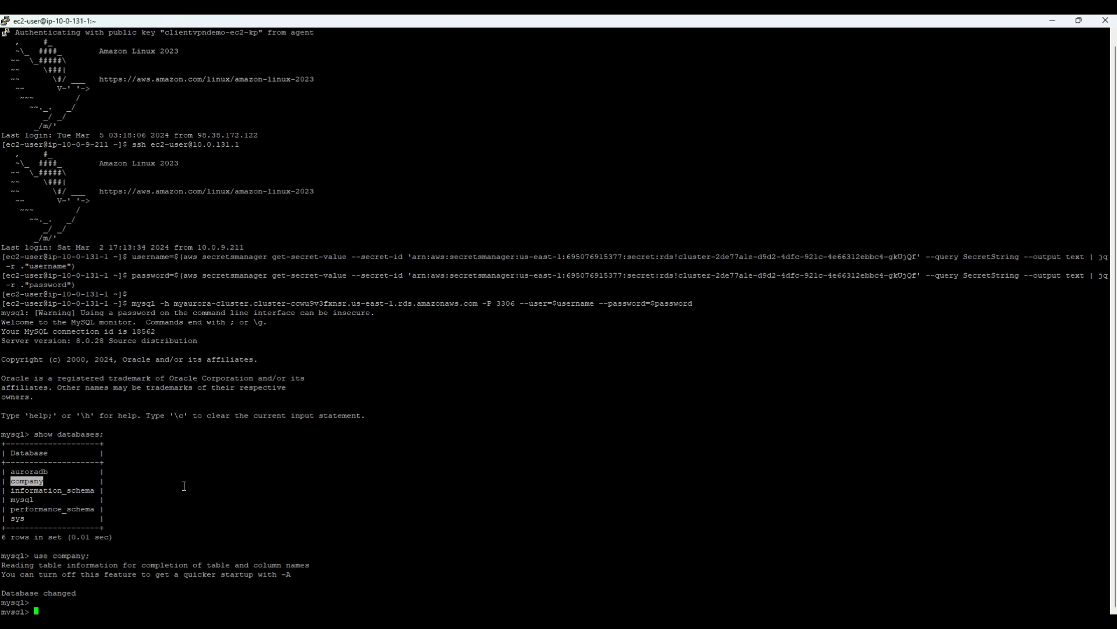
List the tables in the company database and query all rows of the department table.
{"action": "type", "text": "show tables;"}
{"action": "key", "text": "Return"}
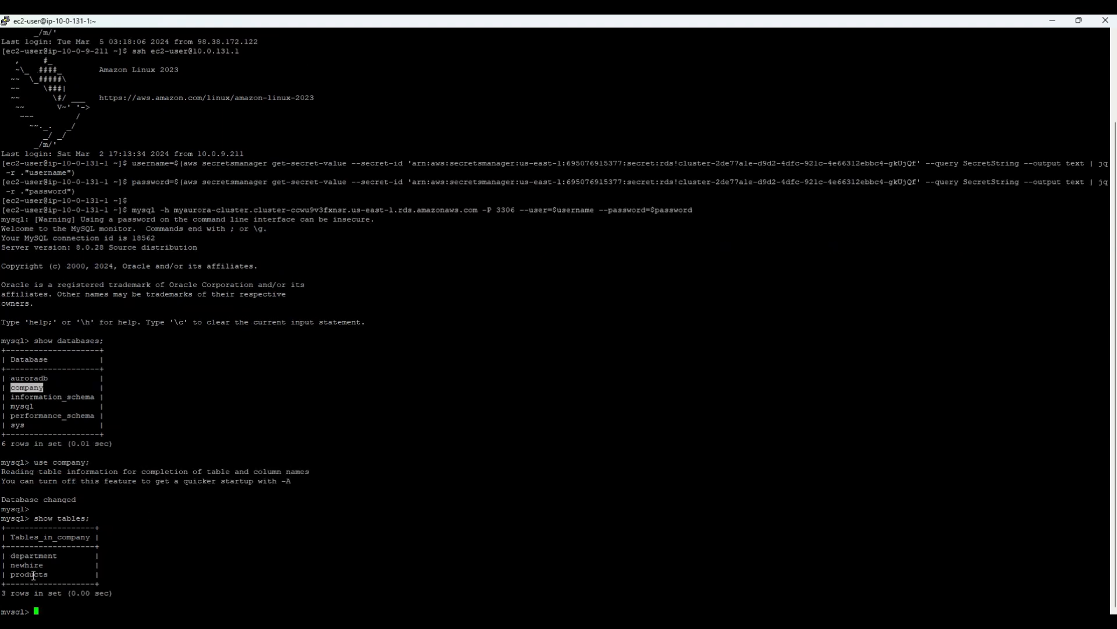
{"action": "double_click", "coordinate": [39, 556]}
{"action": "key", "text": "ctrl+c"}
{"action": "type", "text": "select * from"}
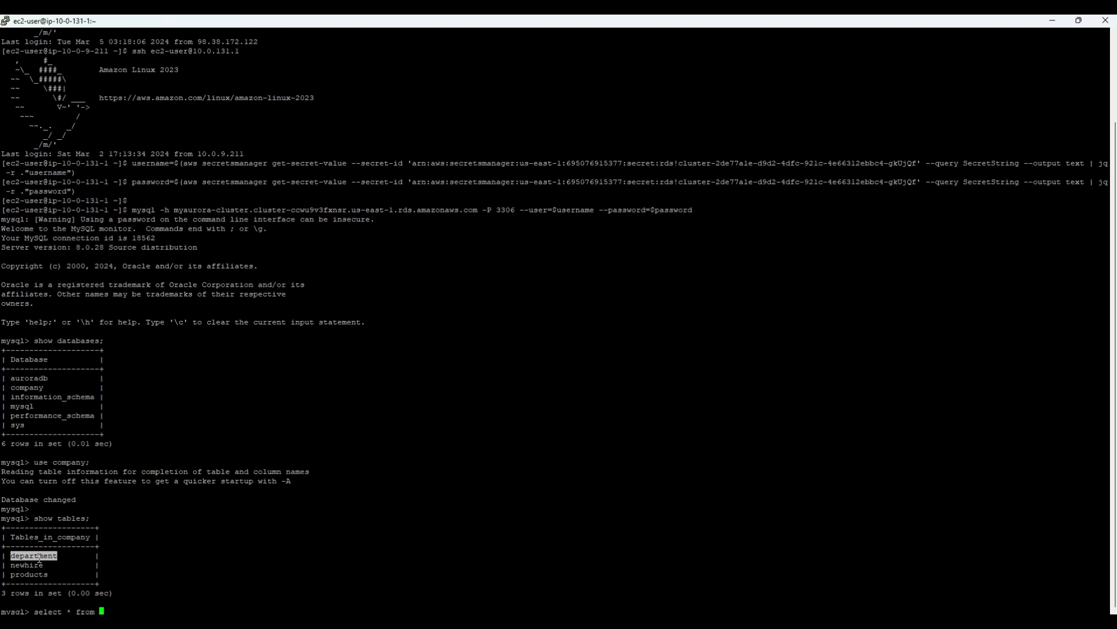
{"action": "right_click", "coordinate": [214, 545]}
{"action": "type", "text": ";"}
{"action": "key", "text": "Return"}
Query all rows of the newhire table.
{"action": "type", "text": "sele"}
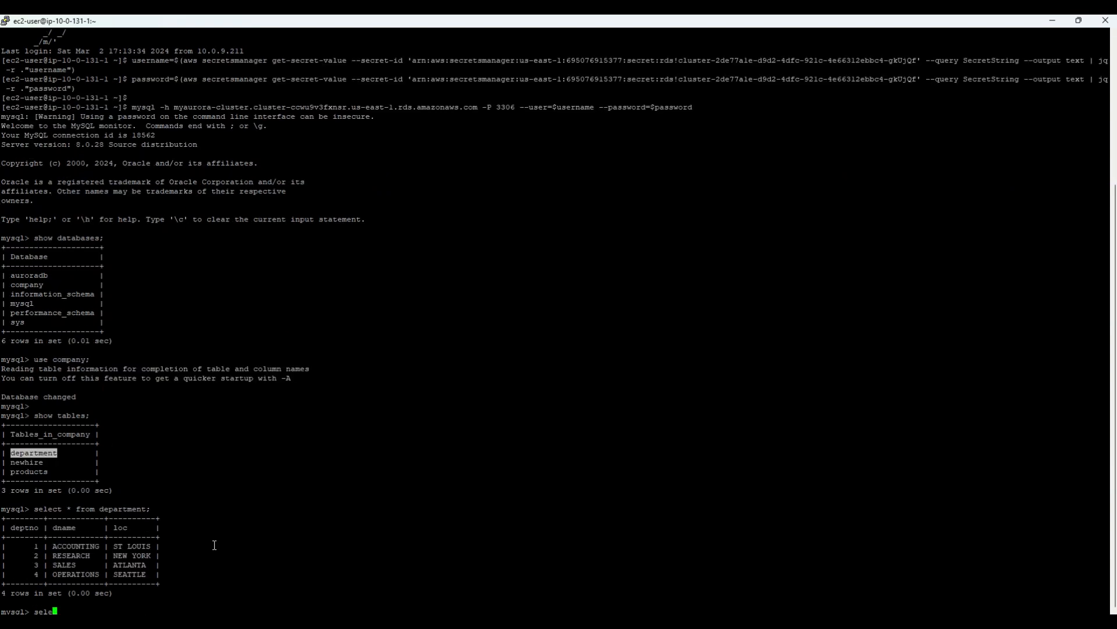
{"action": "type", "text": "ct *"}
{"action": "double_click", "coordinate": [27, 462]}
{"action": "key", "text": "ctrl+c"}
{"action": "type", "text": "from"}
{"action": "right_click", "coordinate": [237, 460]}
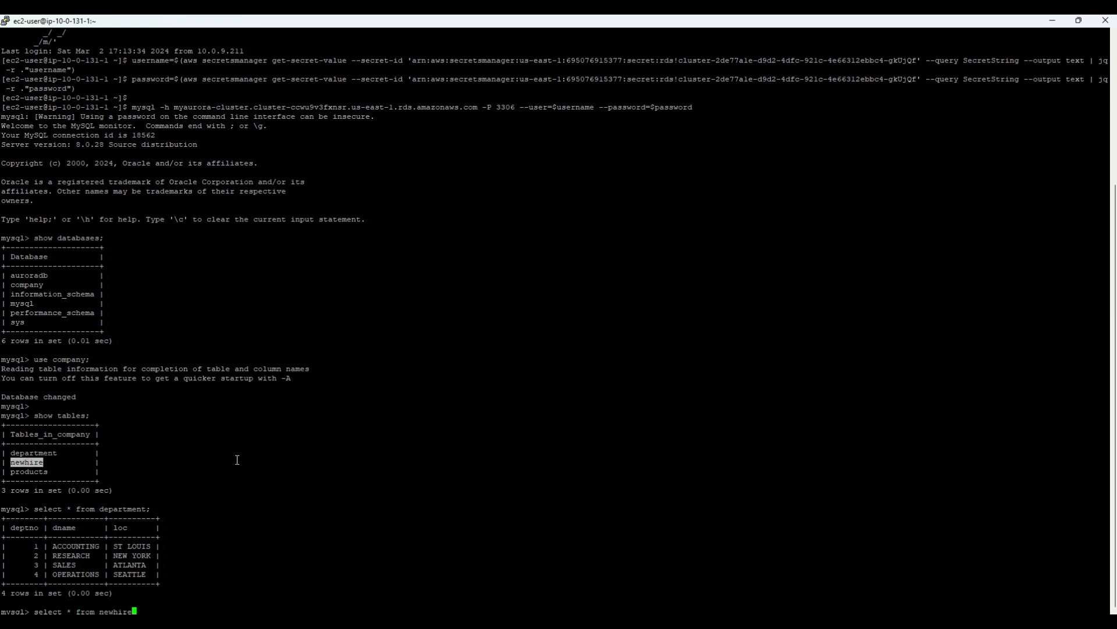
{"action": "type", "text": ";"}
{"action": "key", "text": "Return"}
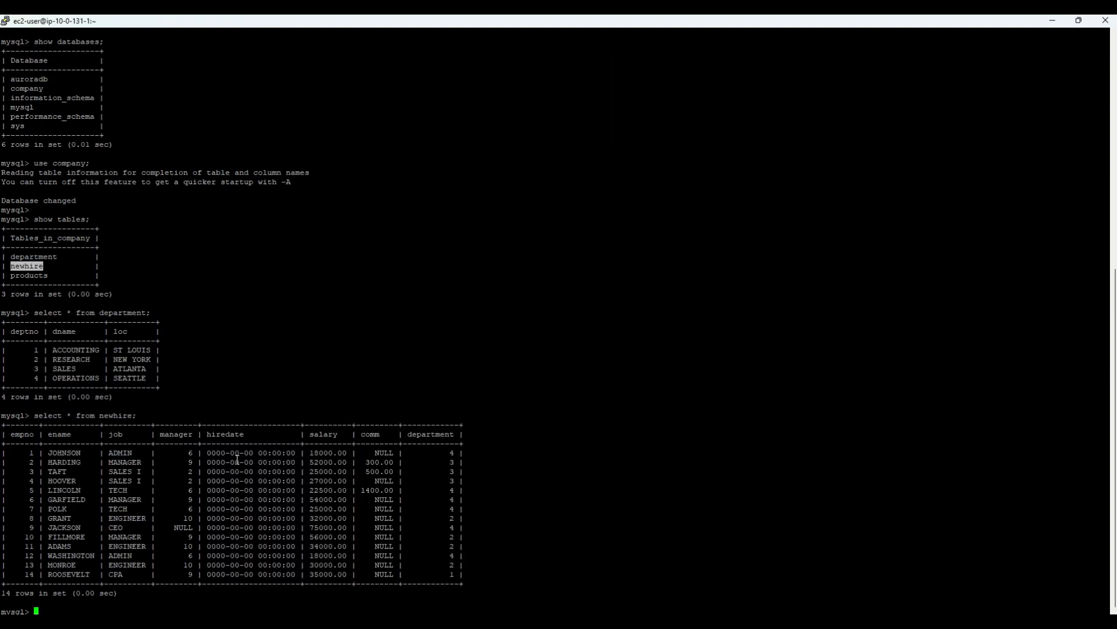
Query all rows of the products table.
{"action": "type", "text": "select * from"}
{"action": "double_click", "coordinate": [36, 276]}
{"action": "right_click", "coordinate": [144, 277]}
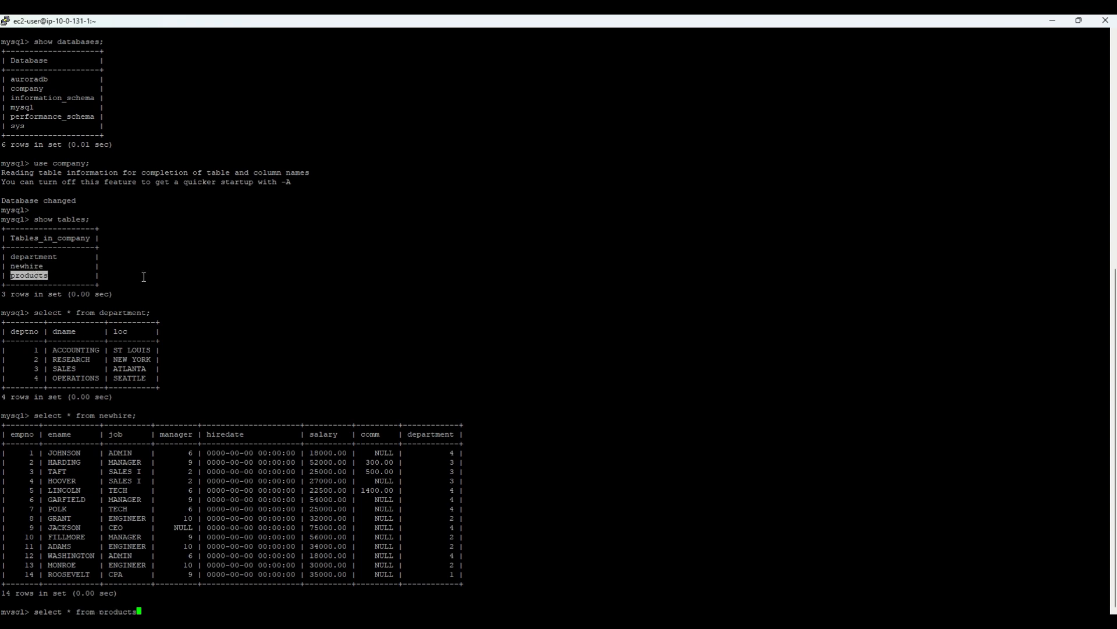
{"action": "type", "text": ";"}
{"action": "key", "text": "Return"}
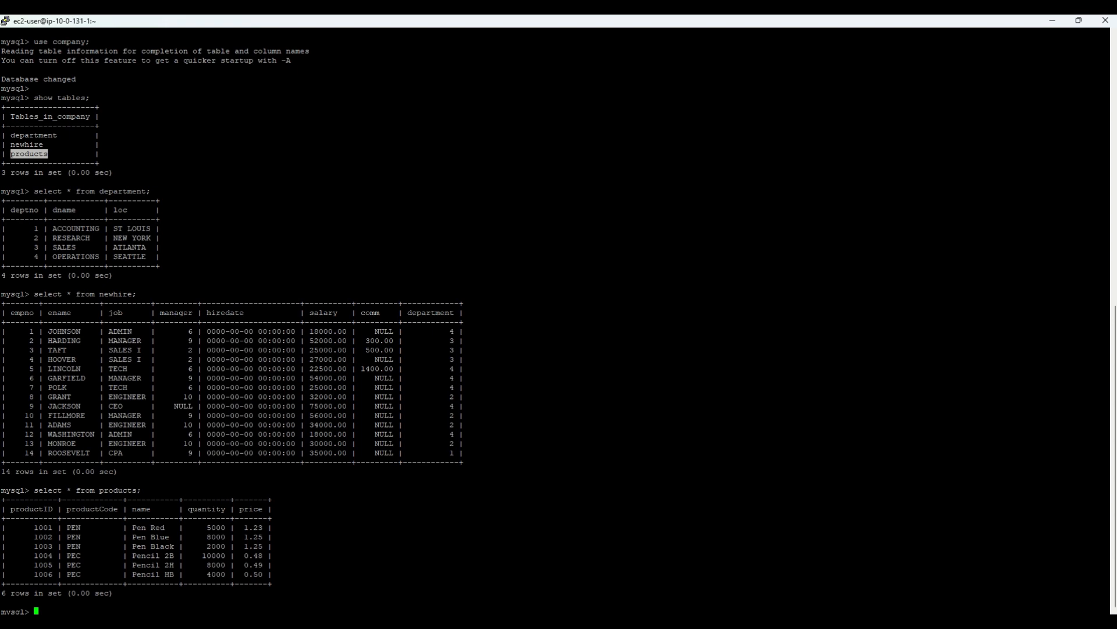
Switch to the AWS console in the browser, open Directory Service in a new tab and show its Active Directory directories list.
{"action": "key", "text": "alt+Tab"}
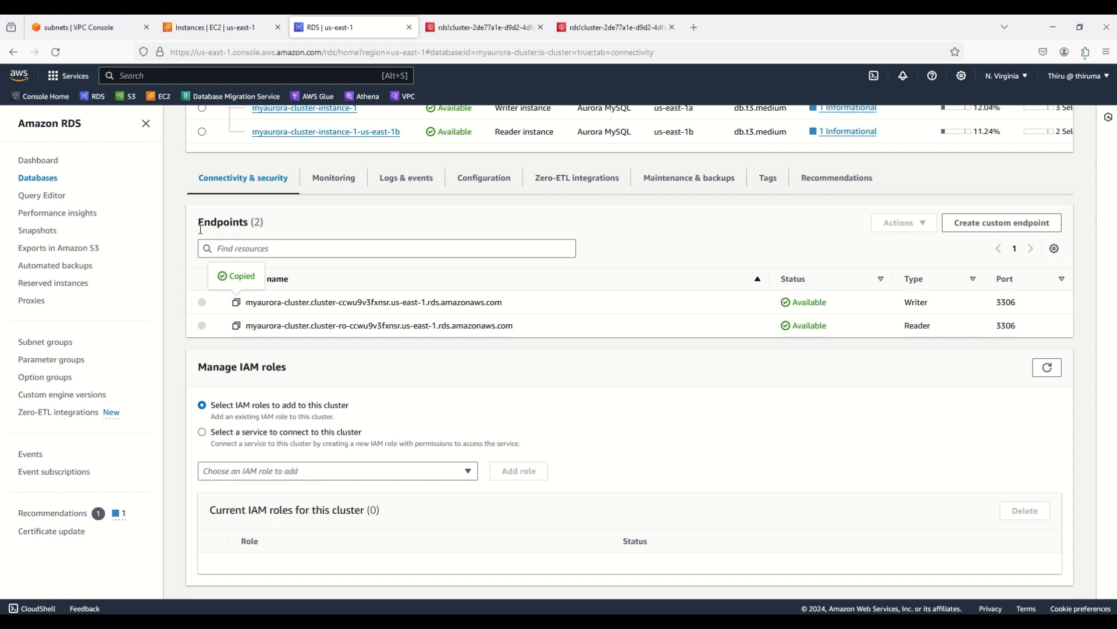
{"action": "left_click", "coordinate": [147, 77]}
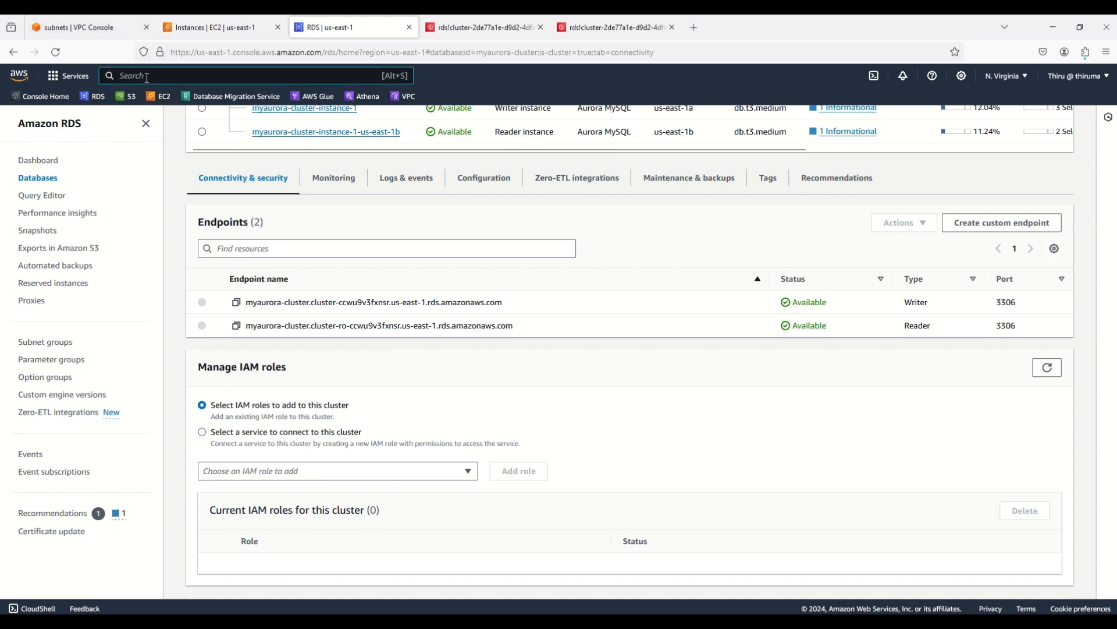
{"action": "type", "text": "direc"}
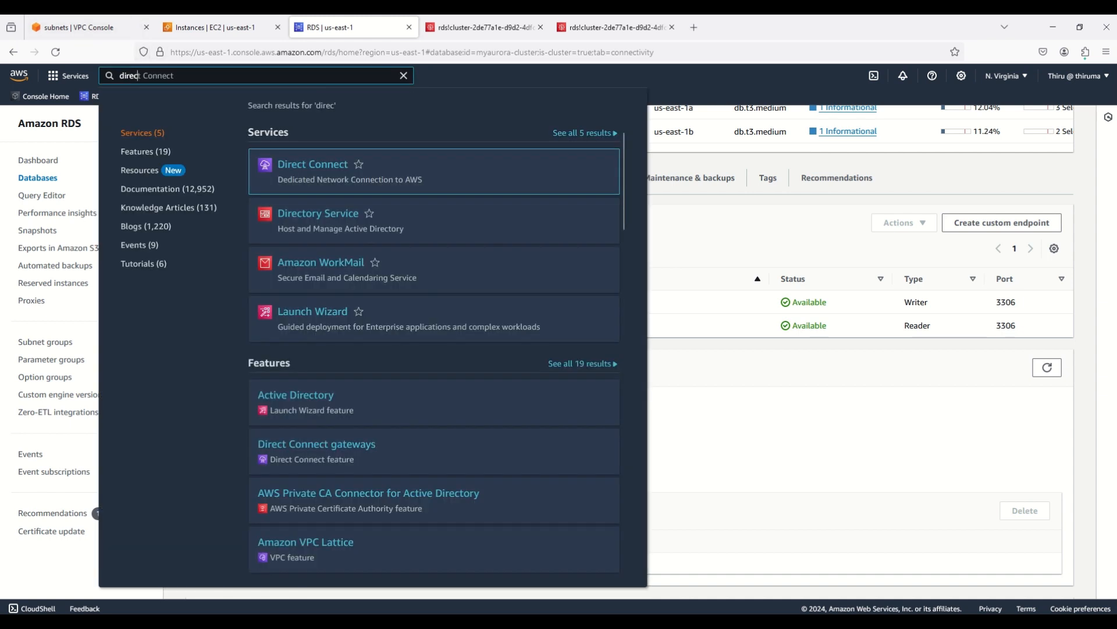
{"action": "right_click", "coordinate": [321, 214]}
{"action": "left_click", "coordinate": [352, 225]}
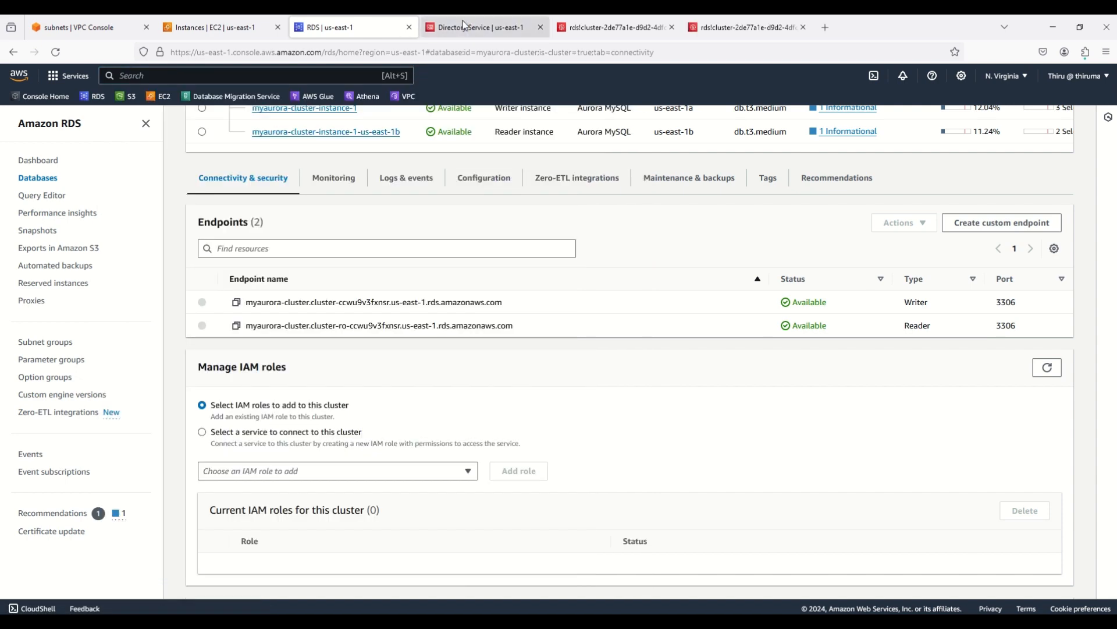
{"action": "left_click", "coordinate": [463, 24]}
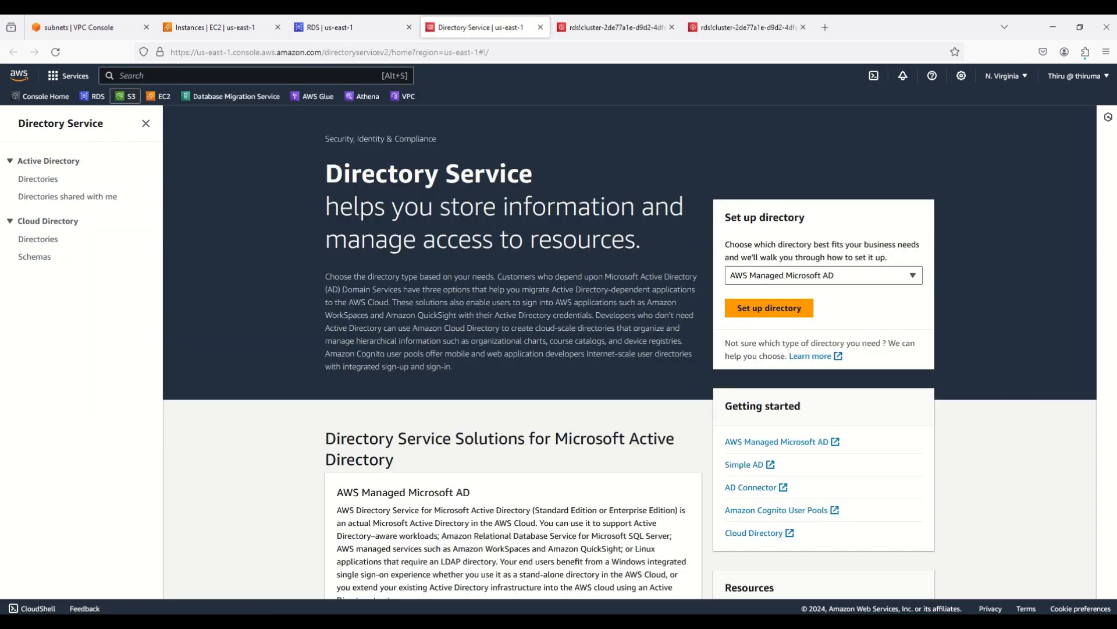
{"action": "left_click", "coordinate": [38, 180]}
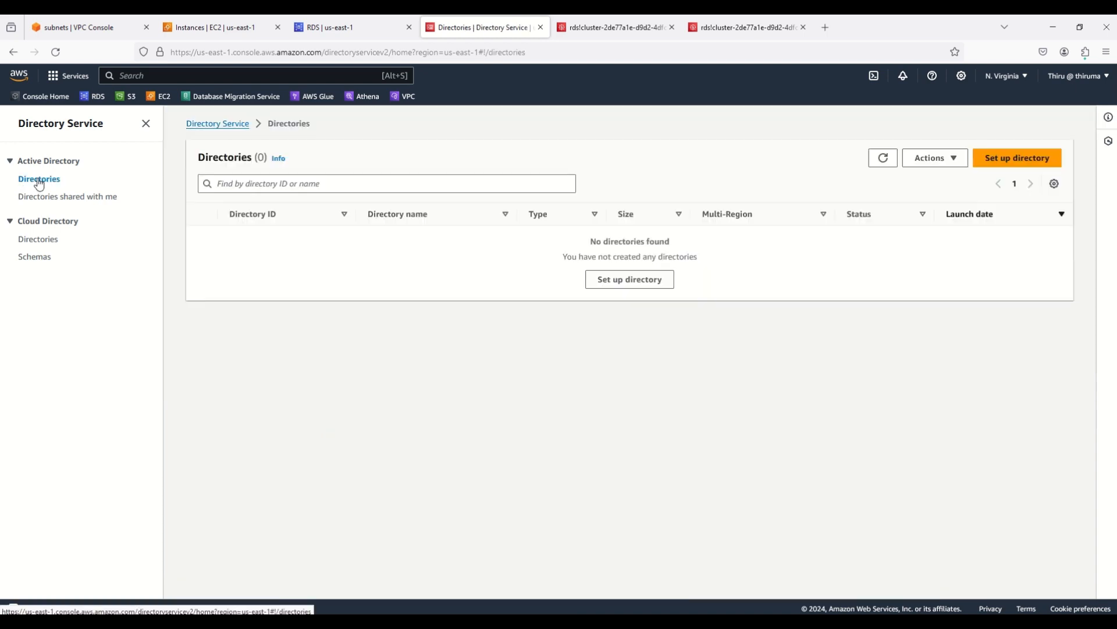
Start setting up a new directory with Simple AD as the directory type.
{"action": "left_click", "coordinate": [1017, 158]}
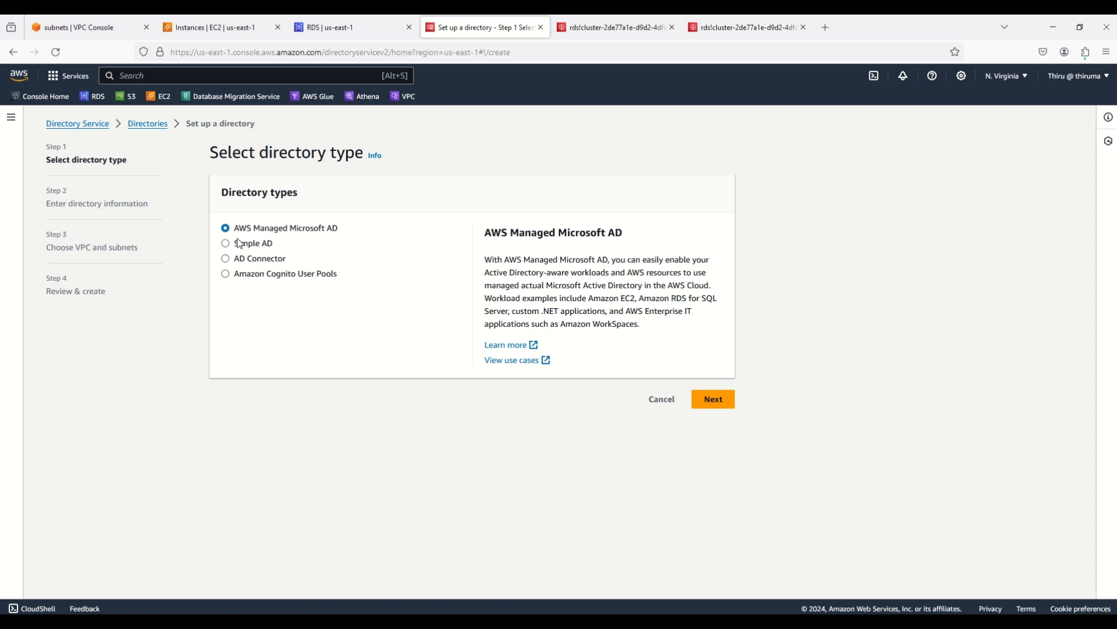
{"action": "left_click", "coordinate": [227, 244]}
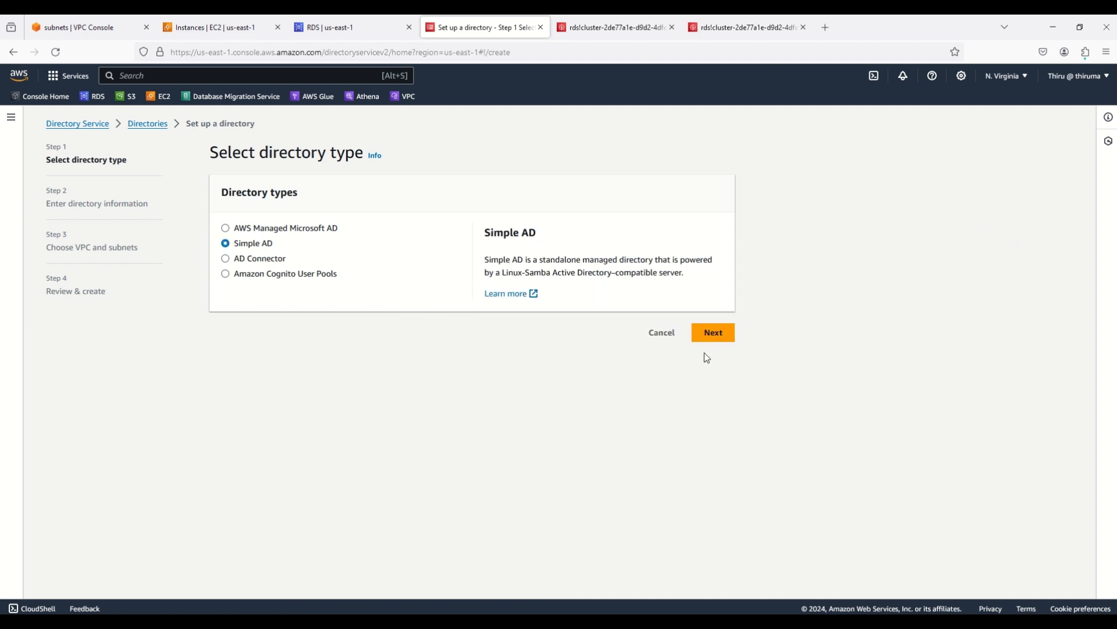
{"action": "left_click", "coordinate": [714, 334]}
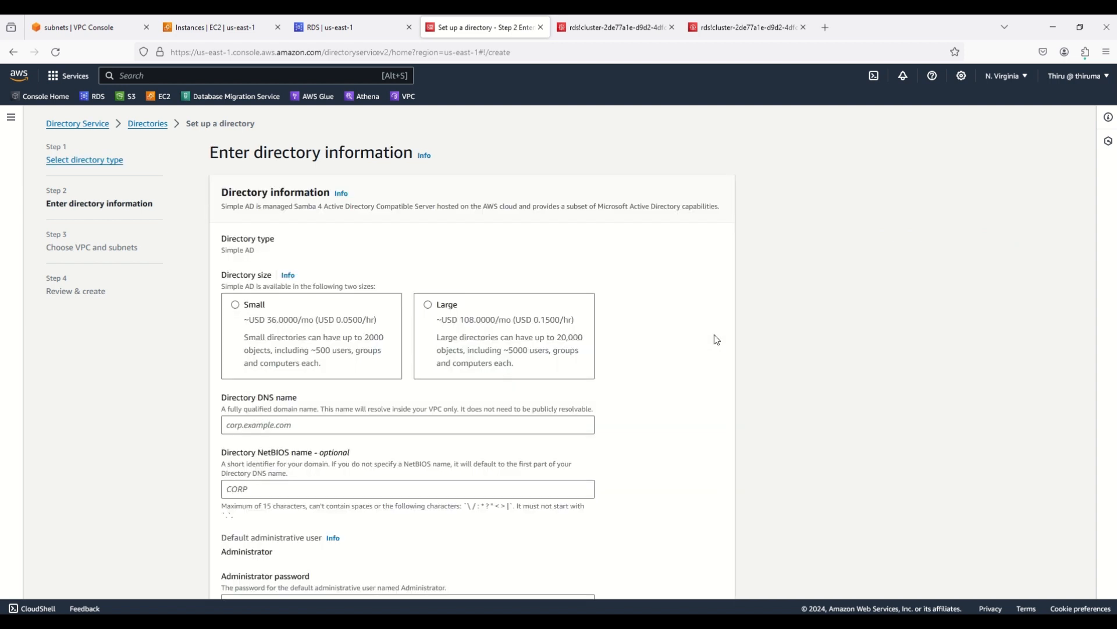
Set the directory size to Small, the DNS name to corp.awsvpnclientdemo.com and the NetBIOS name to CORP.
{"action": "left_click", "coordinate": [241, 311]}
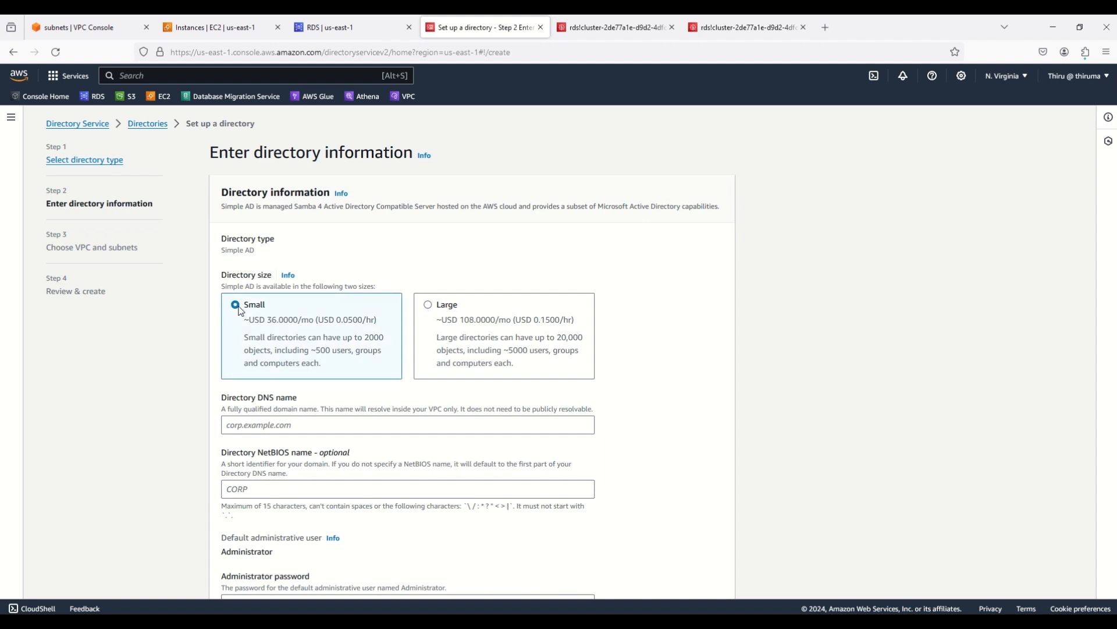
{"action": "scroll", "coordinate": [241, 312], "scroll_direction": "down", "scroll_amount": 1}
{"action": "left_click", "coordinate": [272, 365]}
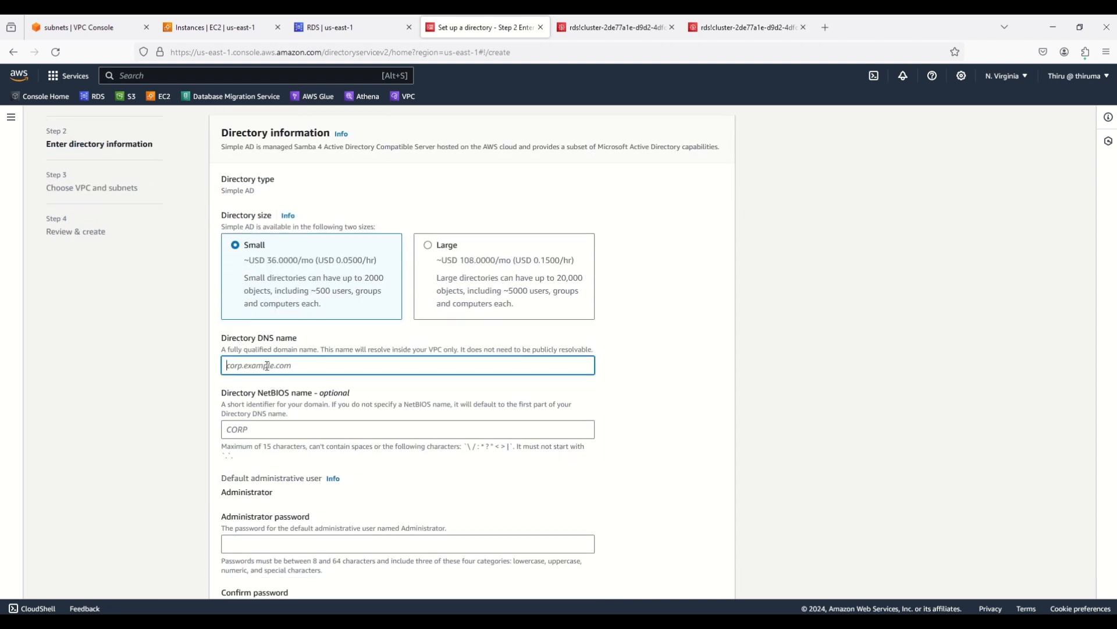
{"action": "type", "text": "corp.awsvpnclientdemo.com"}
{"action": "left_click", "coordinate": [235, 434]}
{"action": "type", "text": "CORP"}
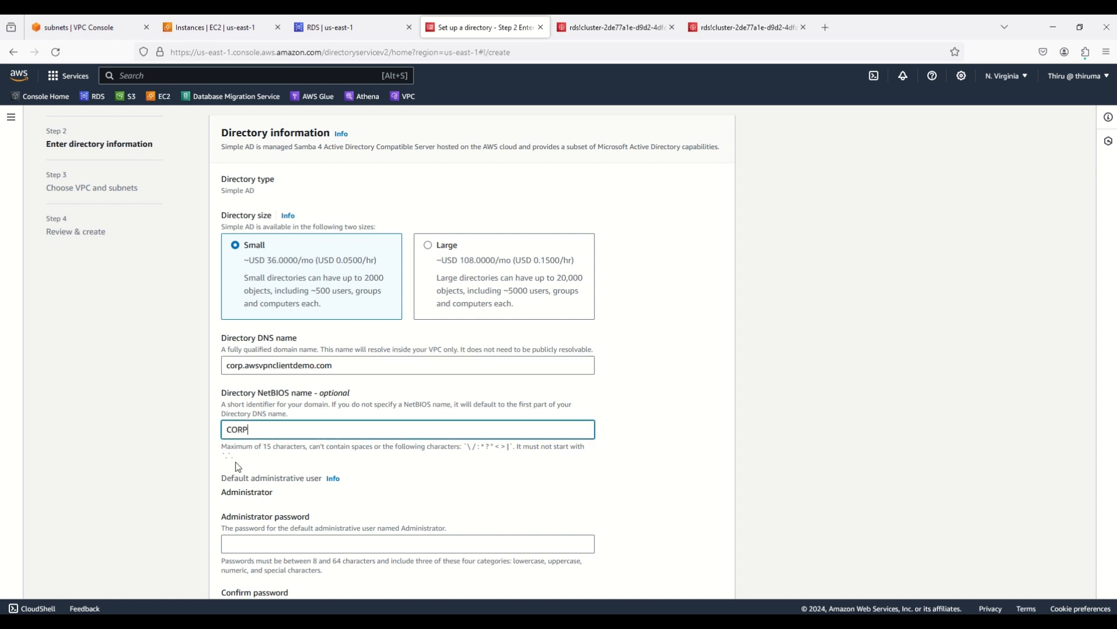
Enter and confirm the directory's Administrator password.
{"action": "scroll", "coordinate": [236, 432], "scroll_direction": "down", "scroll_amount": 3}
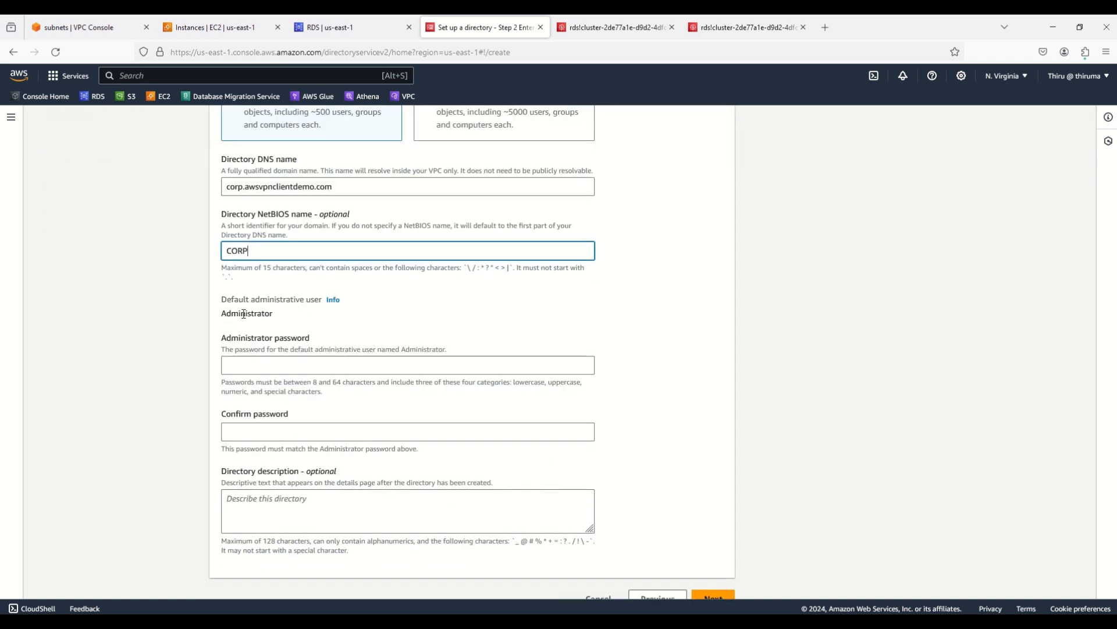
{"action": "left_click", "coordinate": [244, 367]}
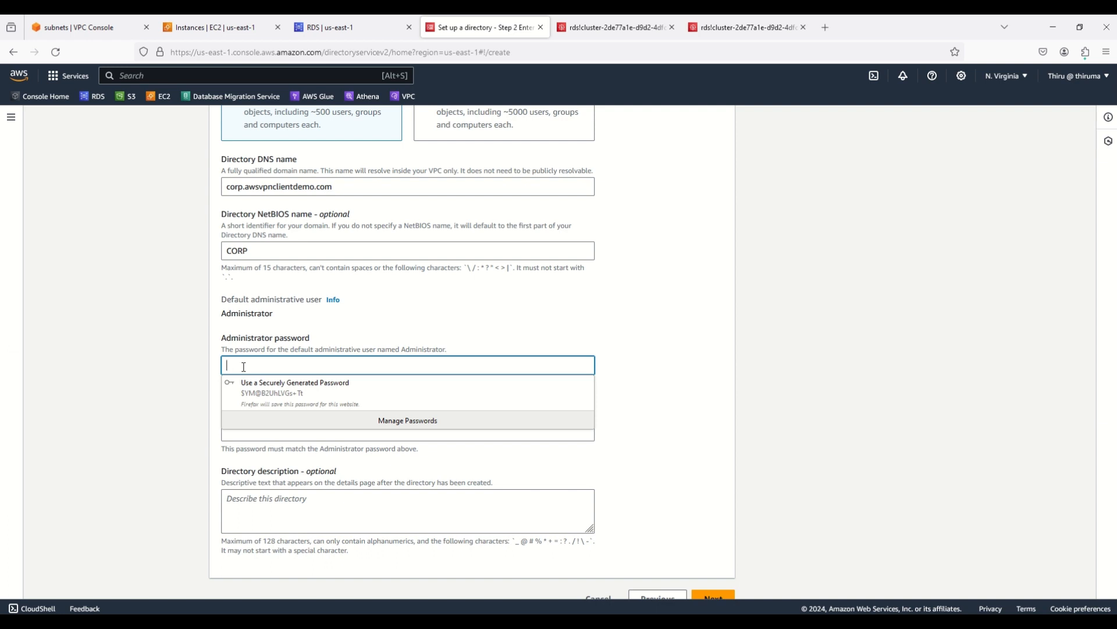
{"action": "type", "text": "••••••"}
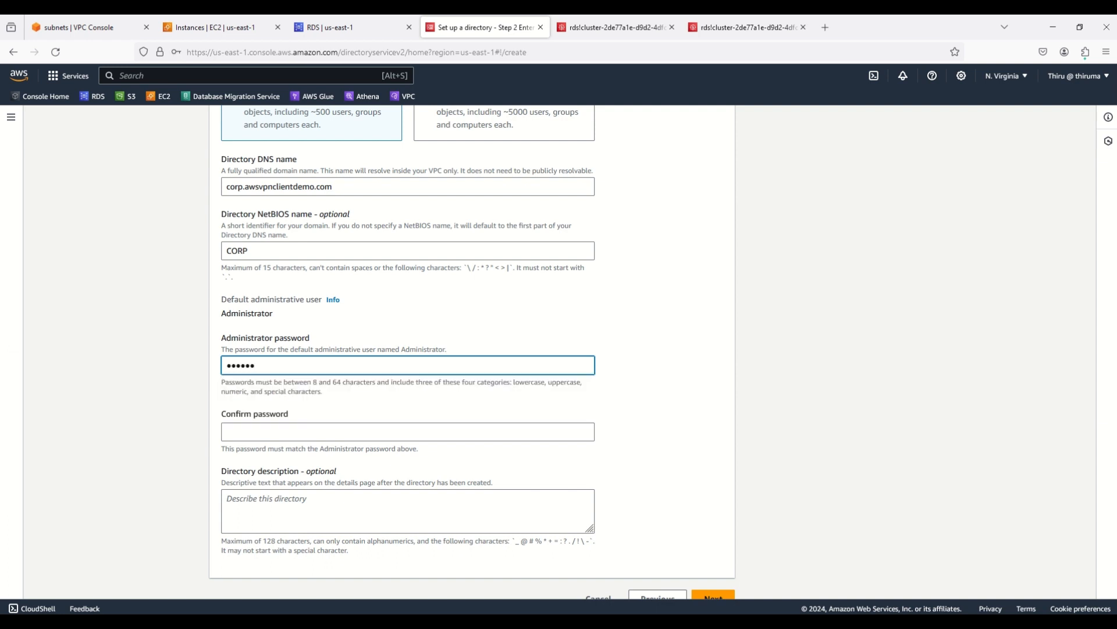
{"action": "type", "text": "••••"}
{"action": "left_click", "coordinate": [262, 435]}
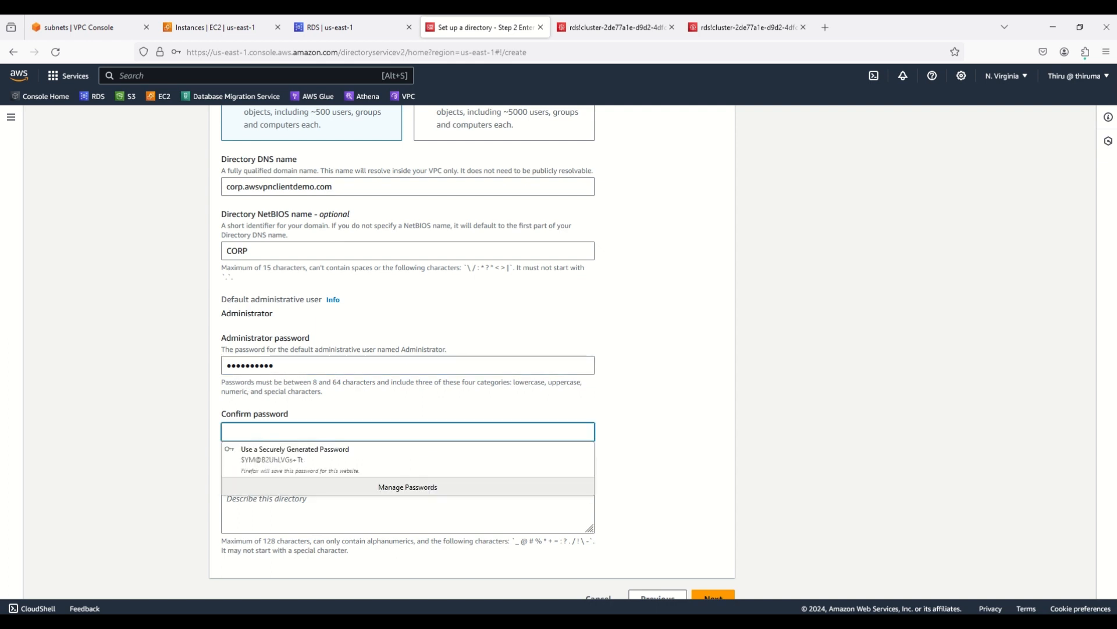
{"action": "type", "text": "••••••••••"}
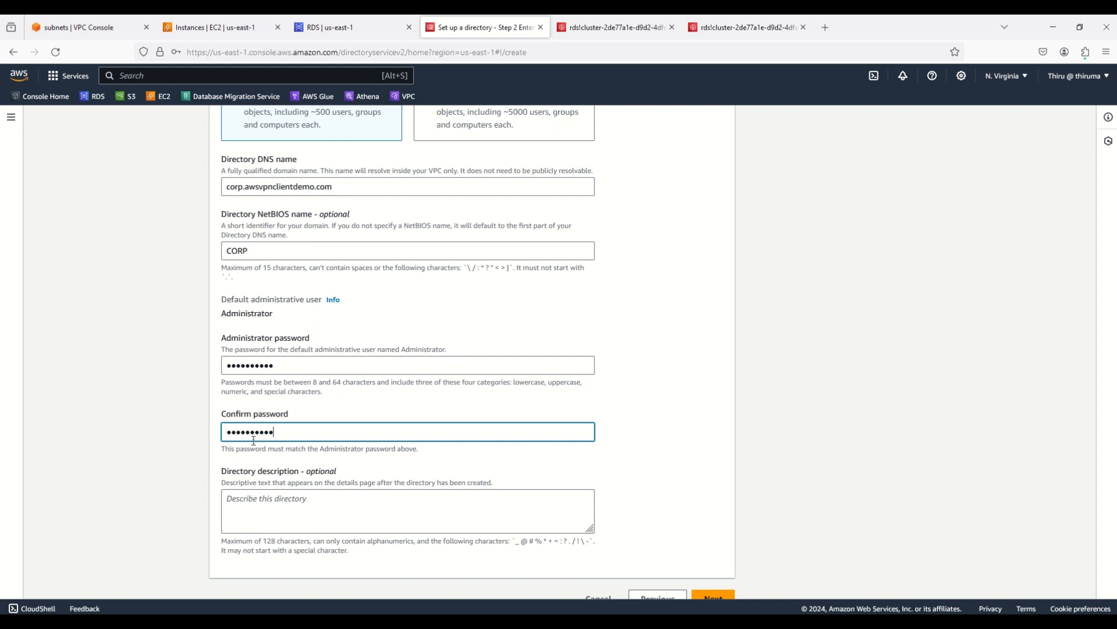
Describe the directory as "For AWS Client VPN Demo" and continue to choosing the VPC and subnets.
{"action": "left_click", "coordinate": [282, 500]}
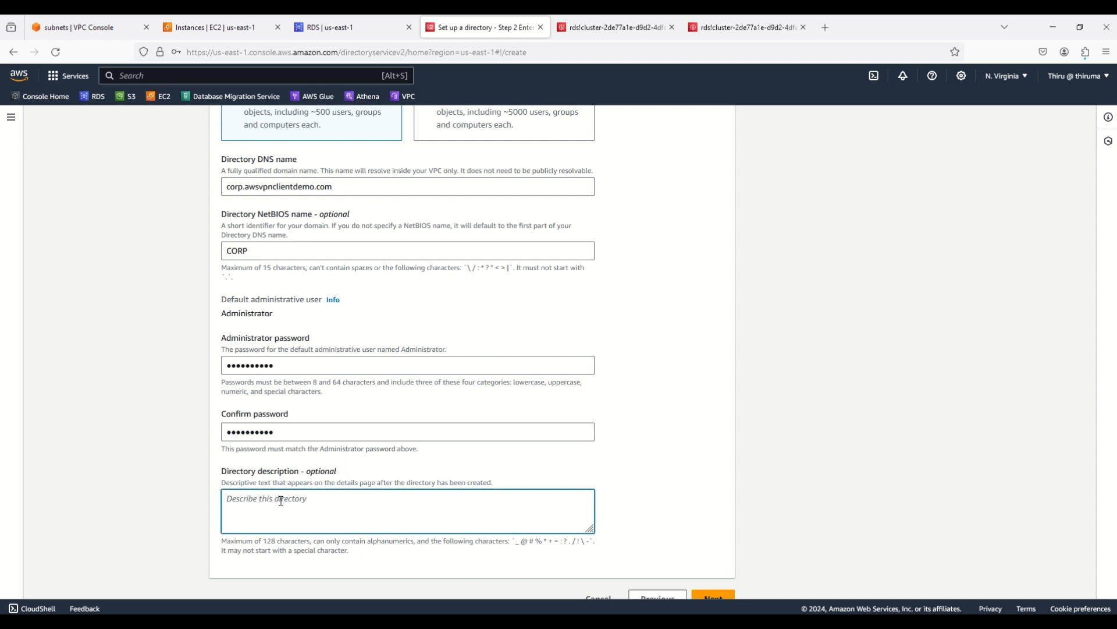
{"action": "type", "text": "For AWS Client VPN Demo"}
{"action": "scroll", "coordinate": [879, 510], "scroll_direction": "down", "scroll_amount": 1}
{"action": "left_click", "coordinate": [726, 576]}
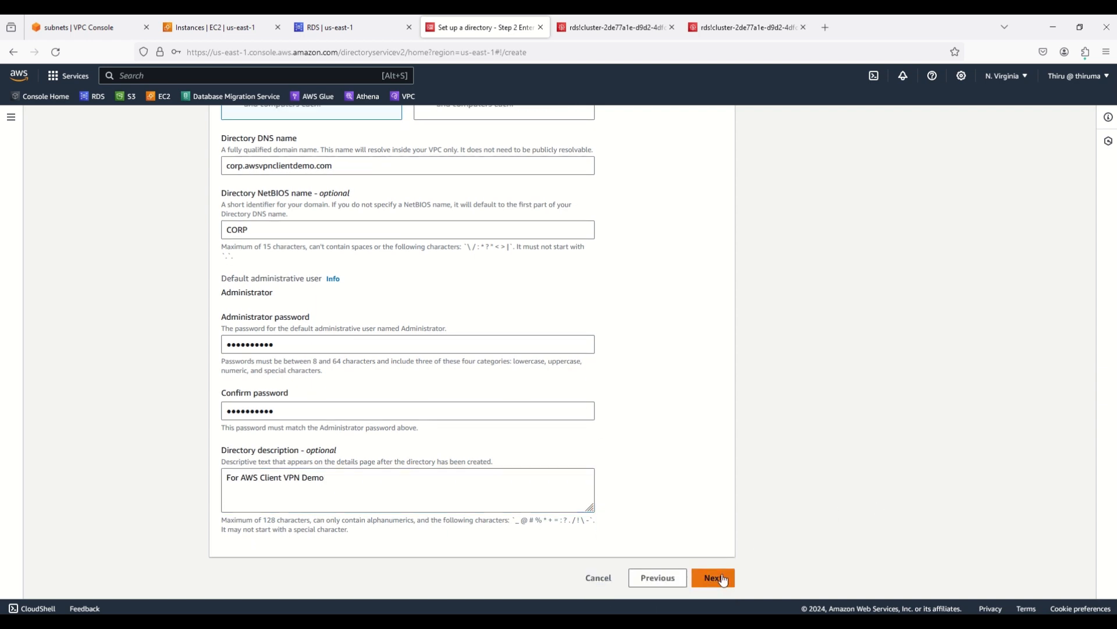
Place the directory in ClientVPNDemo-vpc using the subnets ClientVPNDemo-subnet-private1-us-east-1a and ClientVPNDemo-subnet-private2-us-east-1b.
{"action": "left_click", "coordinate": [342, 200]}
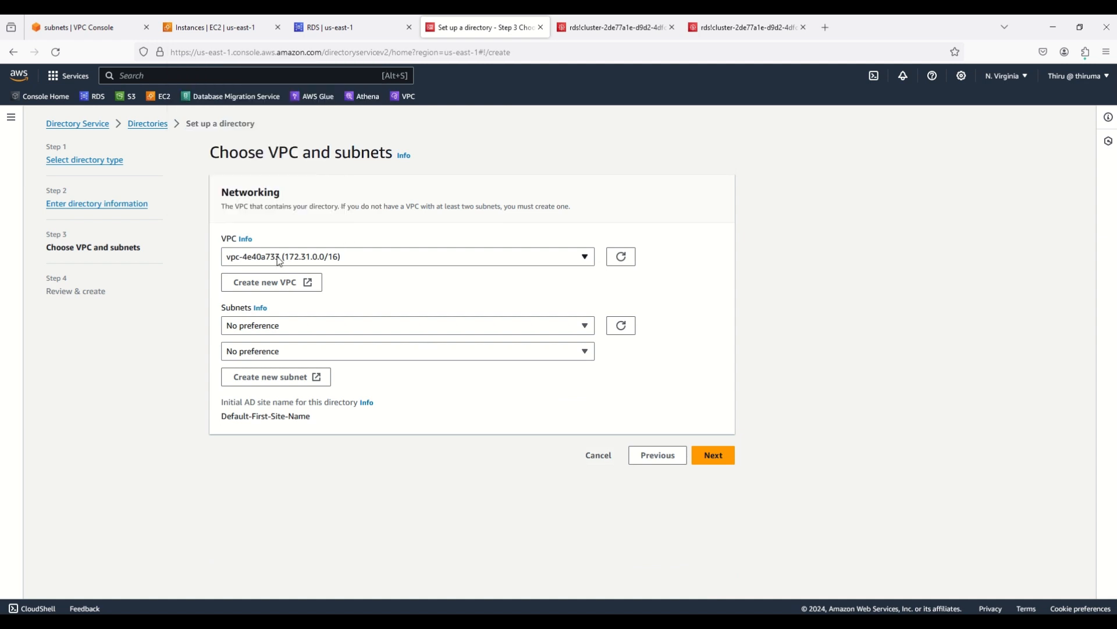
{"action": "left_click", "coordinate": [401, 263]}
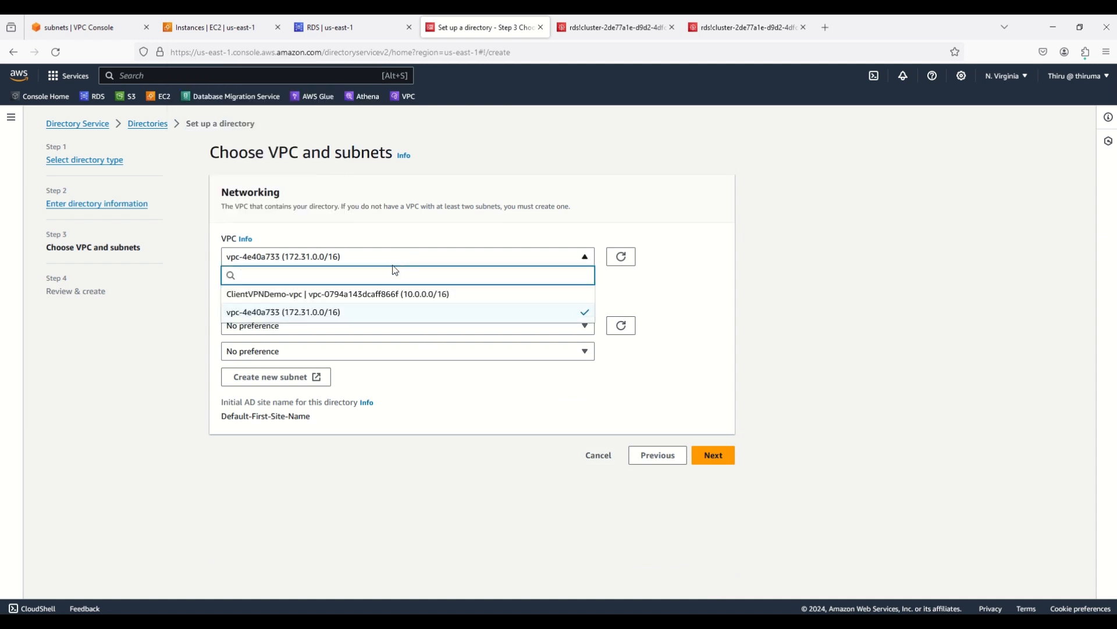
{"action": "left_click", "coordinate": [312, 296]}
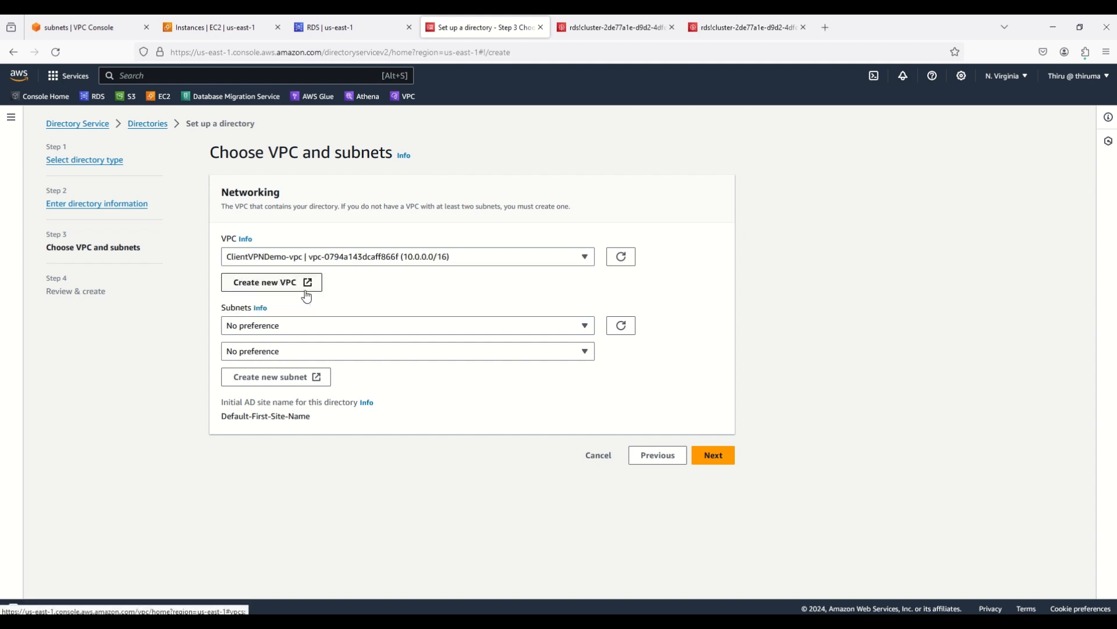
{"action": "left_click", "coordinate": [234, 329]}
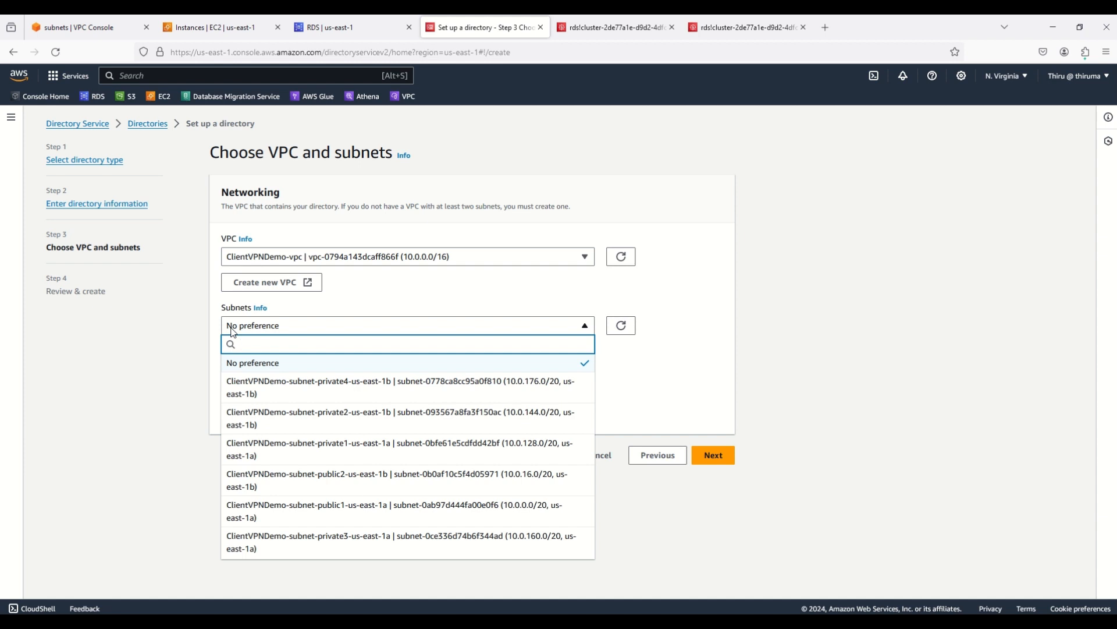
{"action": "left_click", "coordinate": [346, 453]}
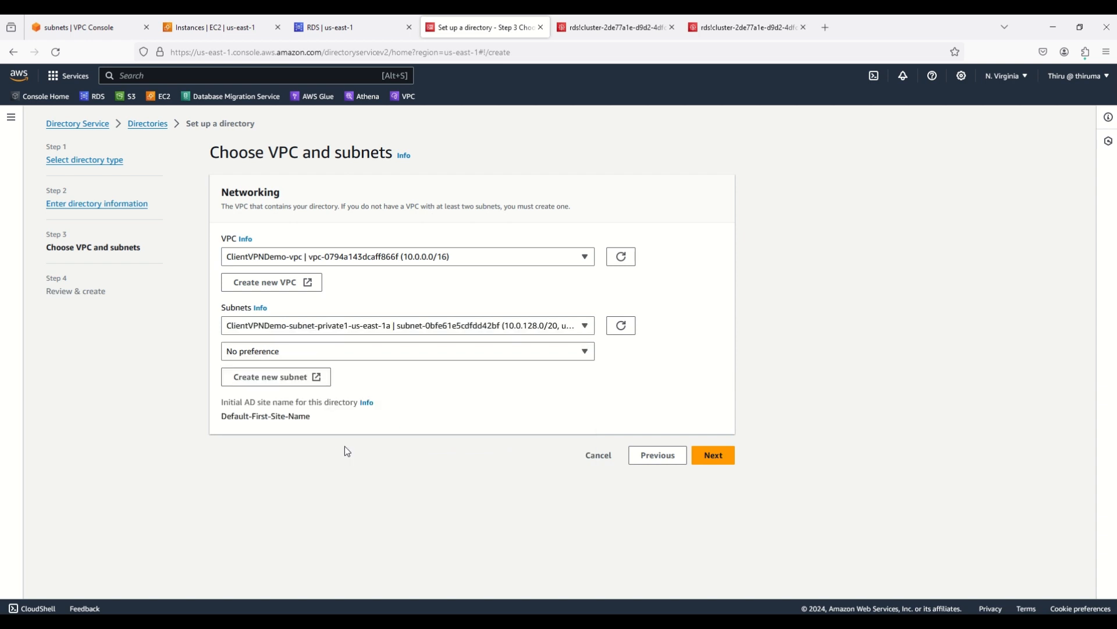
{"action": "left_click", "coordinate": [316, 351]}
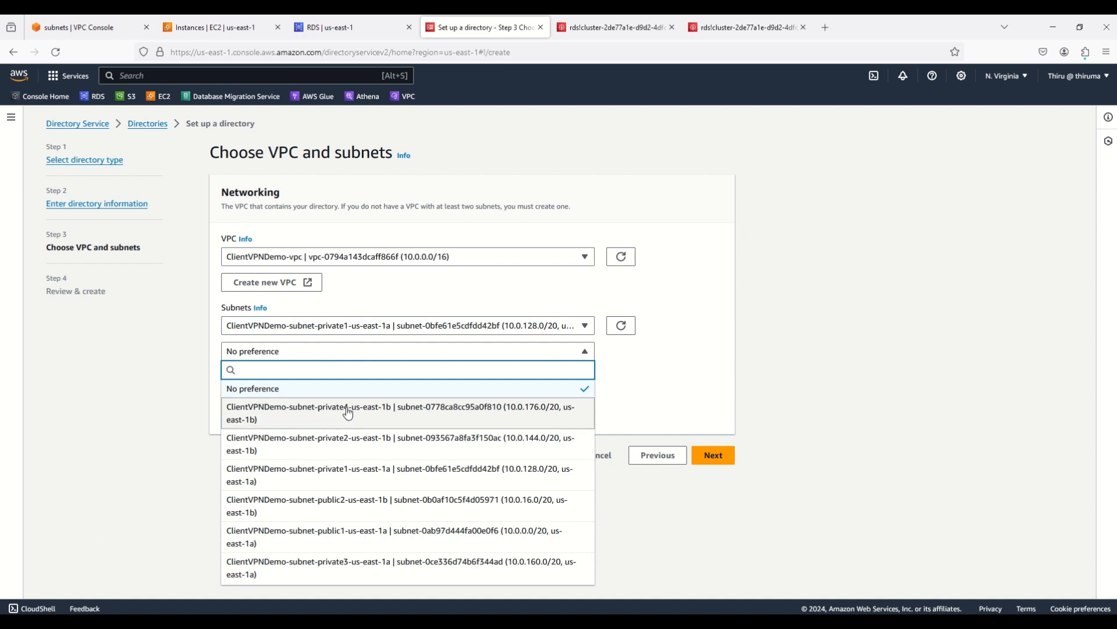
{"action": "left_click", "coordinate": [355, 447]}
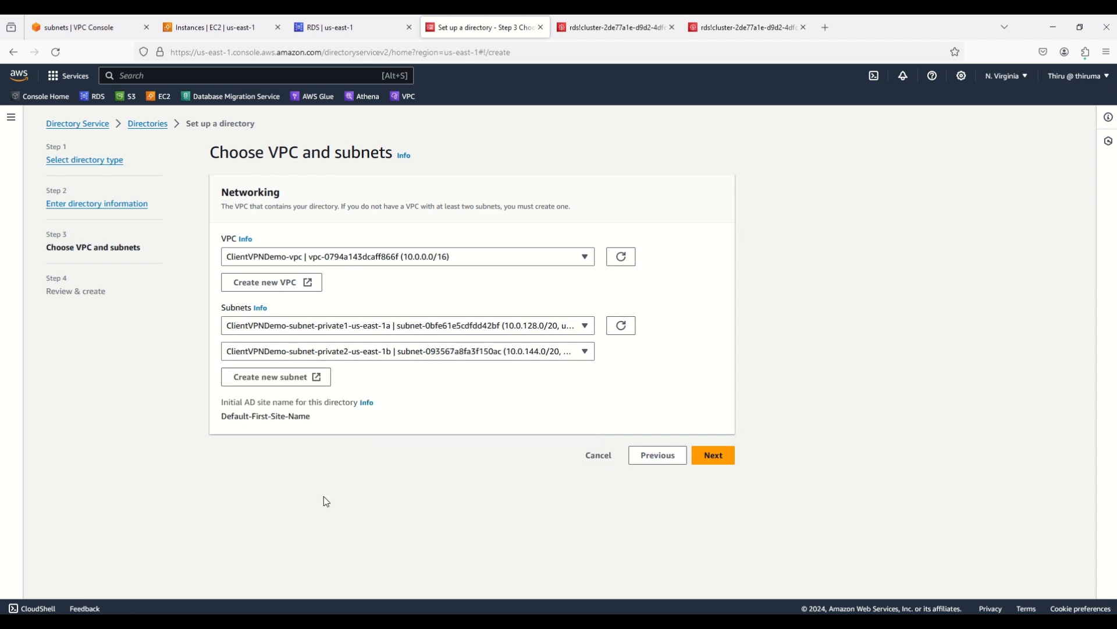
Review and create the Simple AD directory, and open the details of corp.awsvpnclientdemo.com.
{"action": "left_click", "coordinate": [715, 453]}
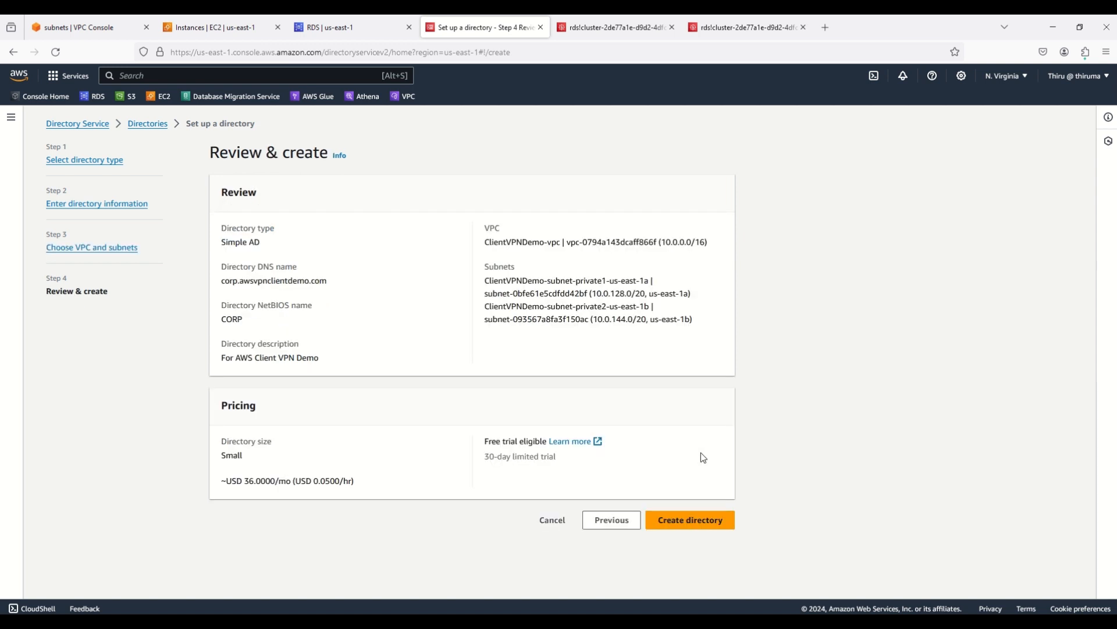
{"action": "left_click", "coordinate": [702, 524]}
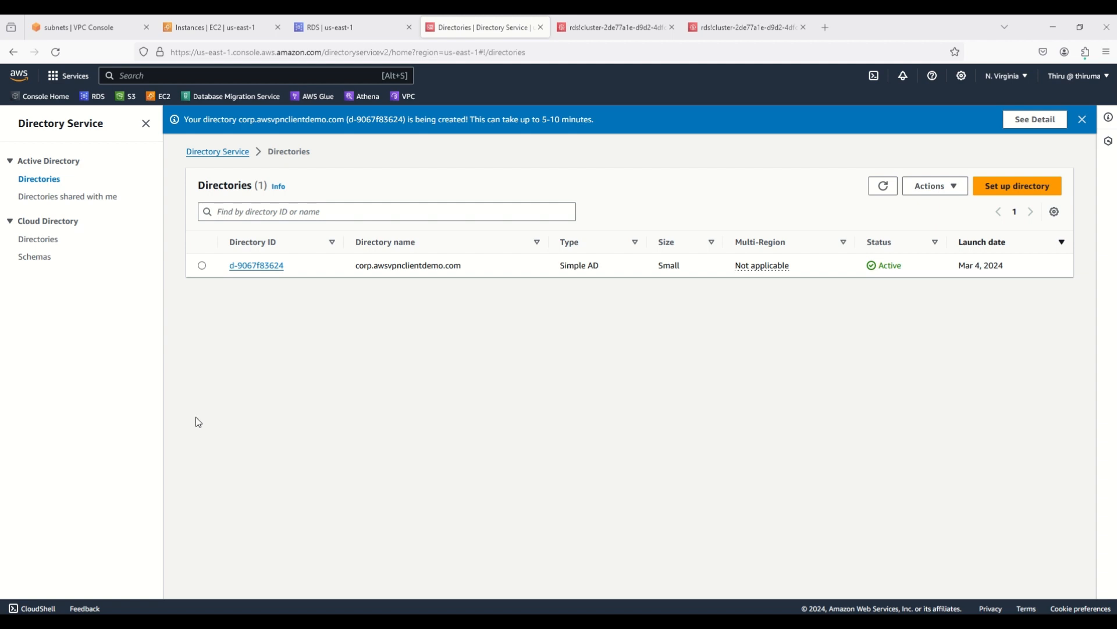
{"action": "left_click", "coordinate": [231, 266]}
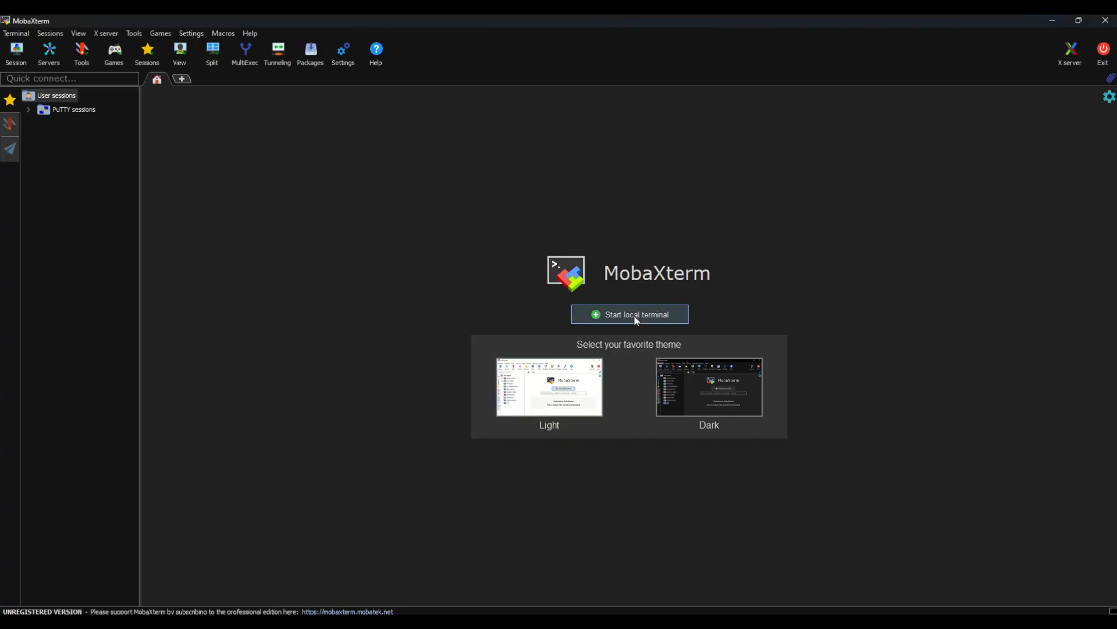
Start a local terminal in MobaXterm, then create a folder named tmp and change into it.
{"action": "left_click", "coordinate": [637, 317]}
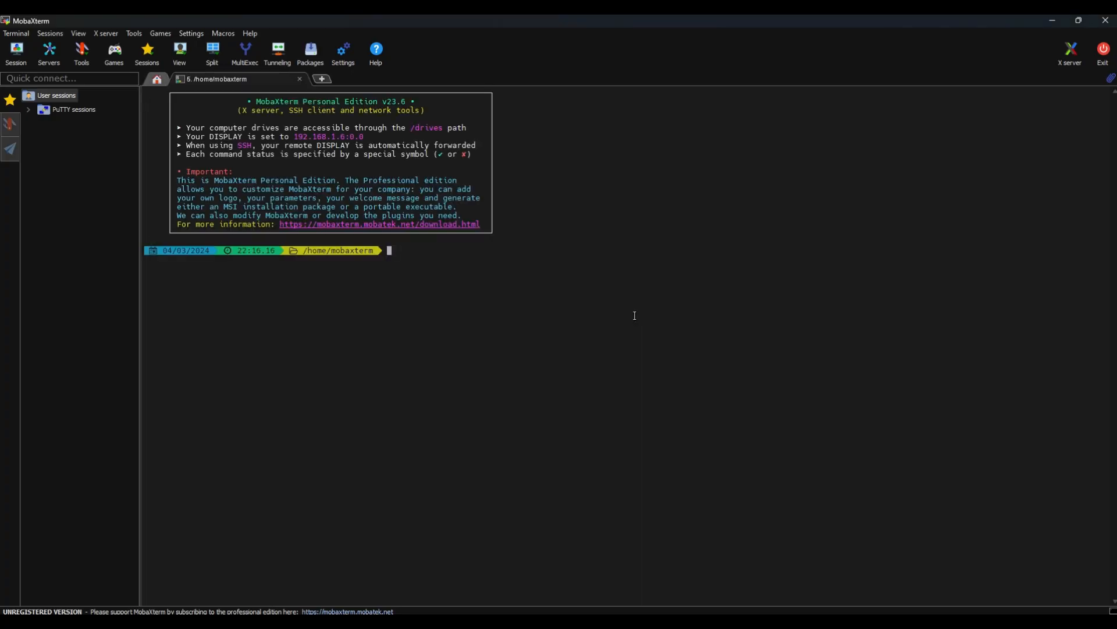
{"action": "type", "text": "mkdir tmp"}
{"action": "key", "text": "Return"}
{"action": "type", "text": "cd tmp"}
{"action": "key", "text": "Return"}
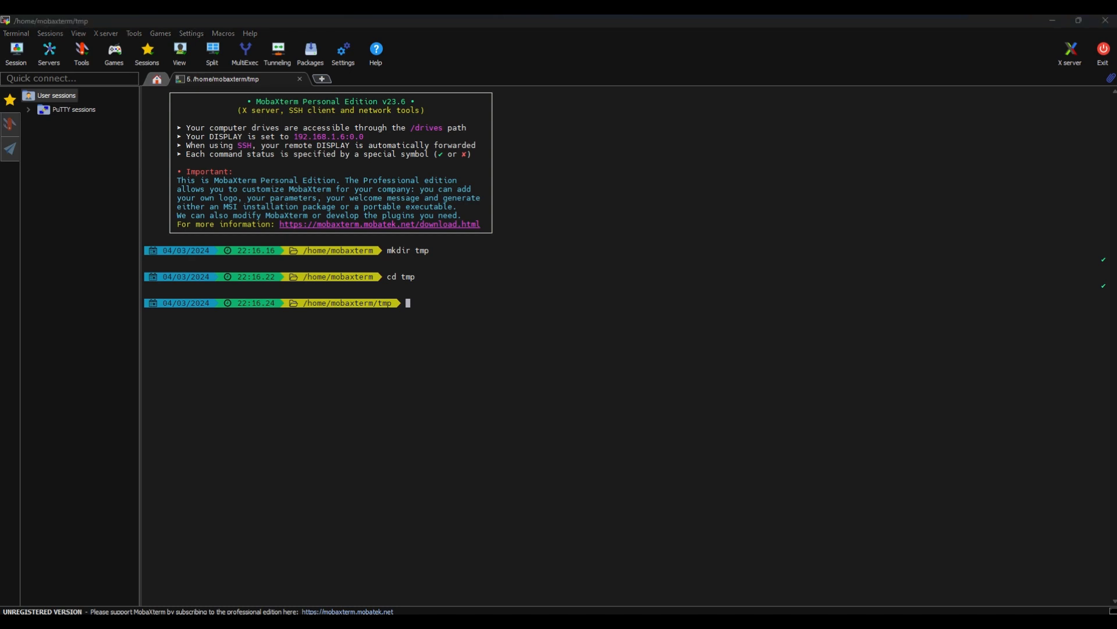
{"action": "left_click", "coordinate": [397, 361]}
{"action": "right_click", "coordinate": [410, 350]}
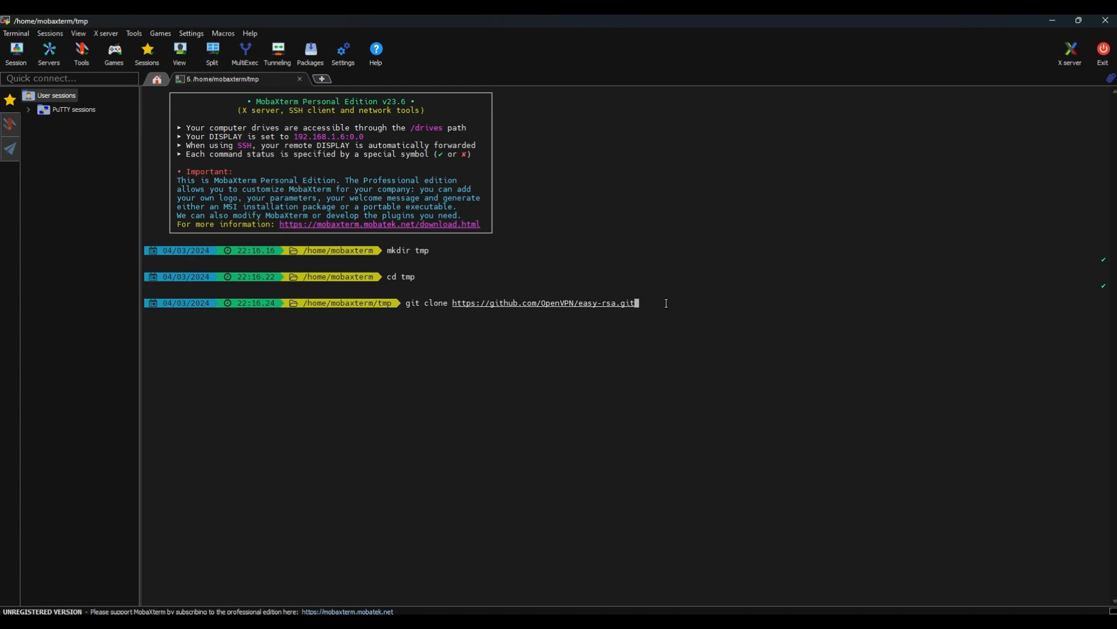
{"action": "key", "text": "Return"}
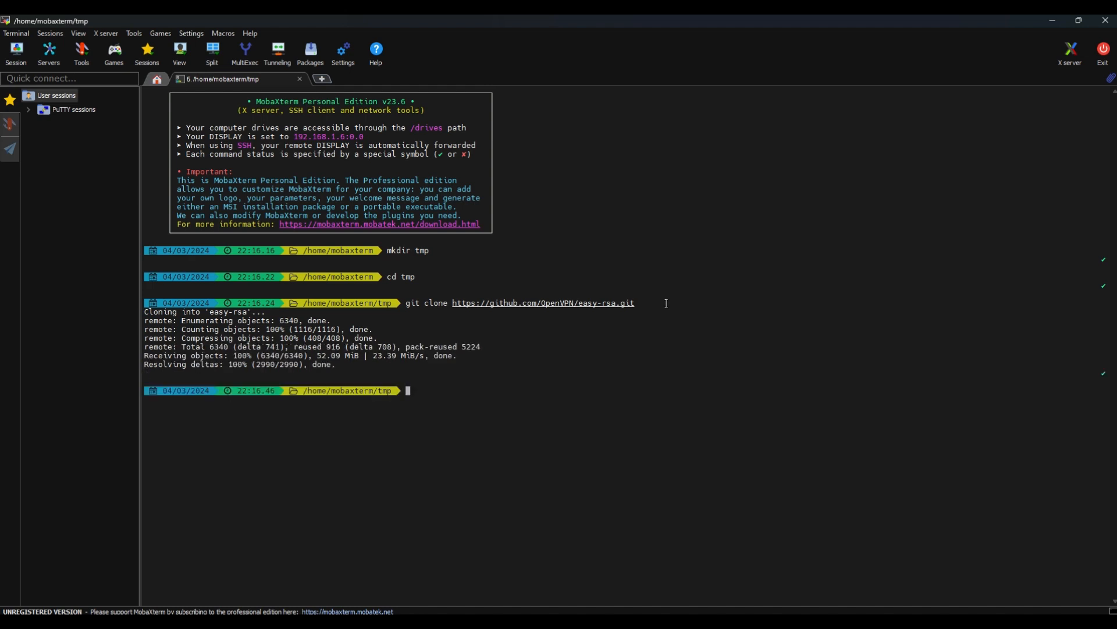
{"action": "type", "text": "ls"}
{"action": "key", "text": "Return"}
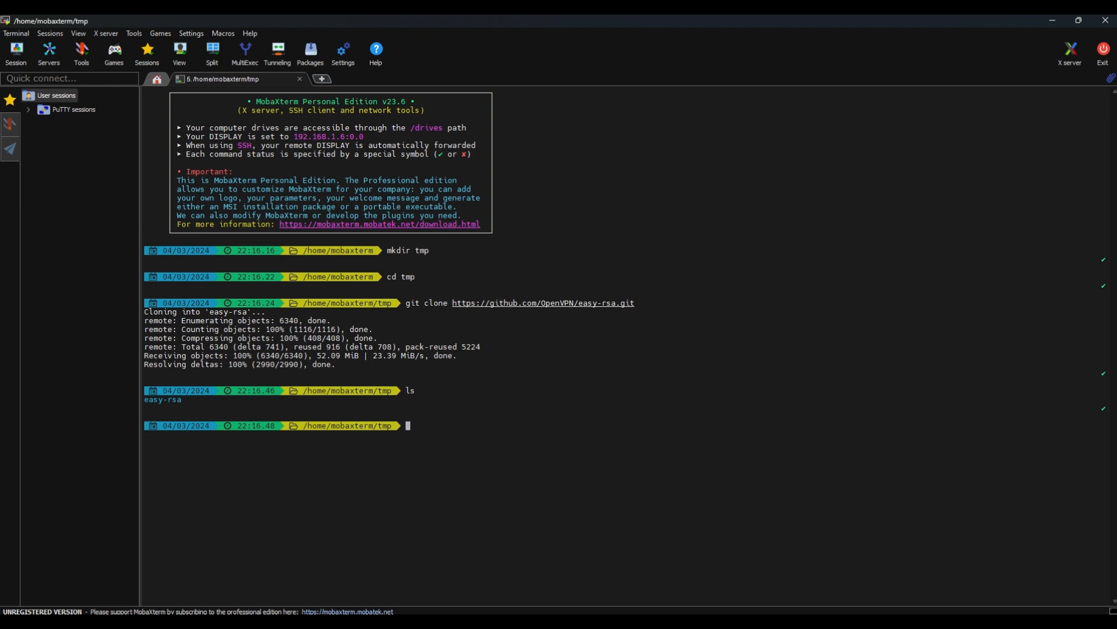
Change into easy-rsa/easyrsa3 and initialise a new PKI environment with ./easyrsa init-pki.
{"action": "key", "text": "alt+Tab"}
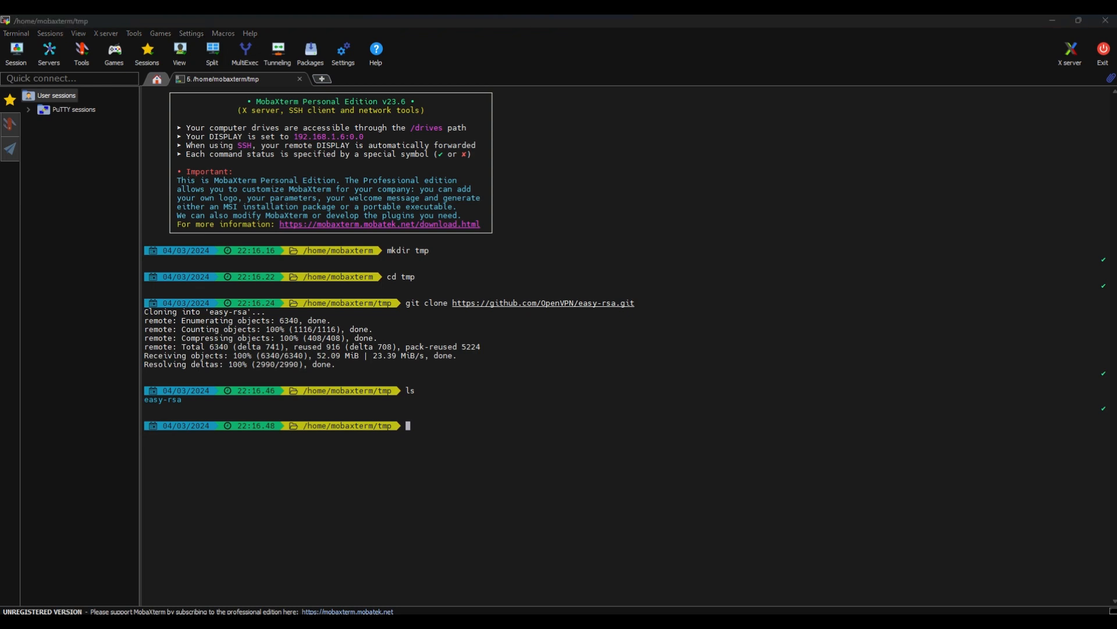
{"action": "left_click", "coordinate": [417, 427]}
{"action": "right_click", "coordinate": [465, 418]}
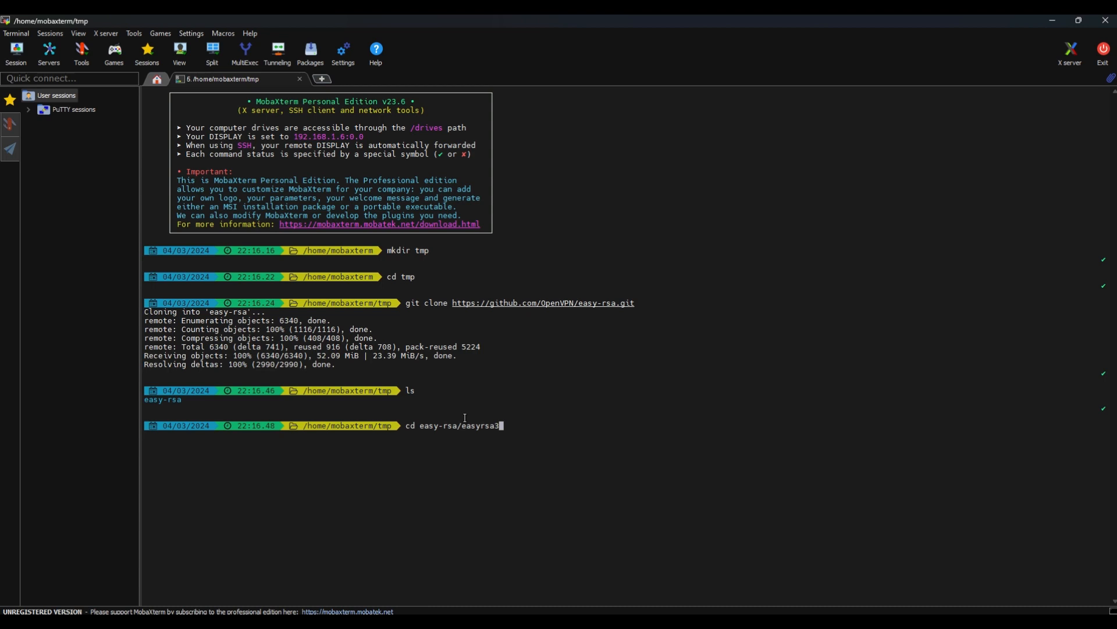
{"action": "key", "text": "Return"}
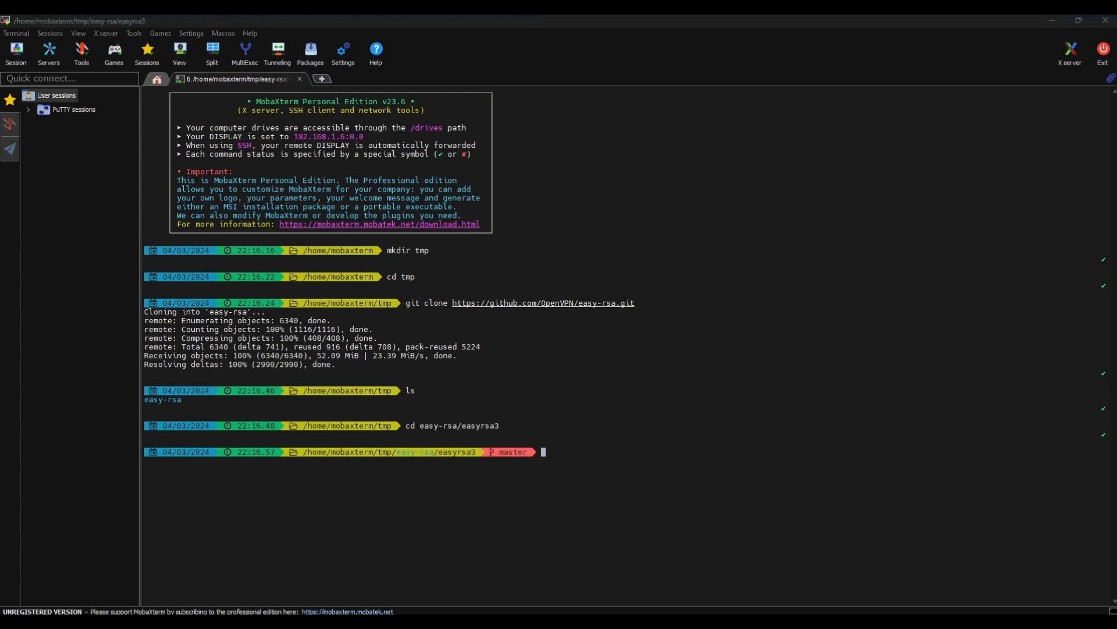
{"action": "left_click", "coordinate": [578, 448]}
{"action": "right_click", "coordinate": [596, 435]}
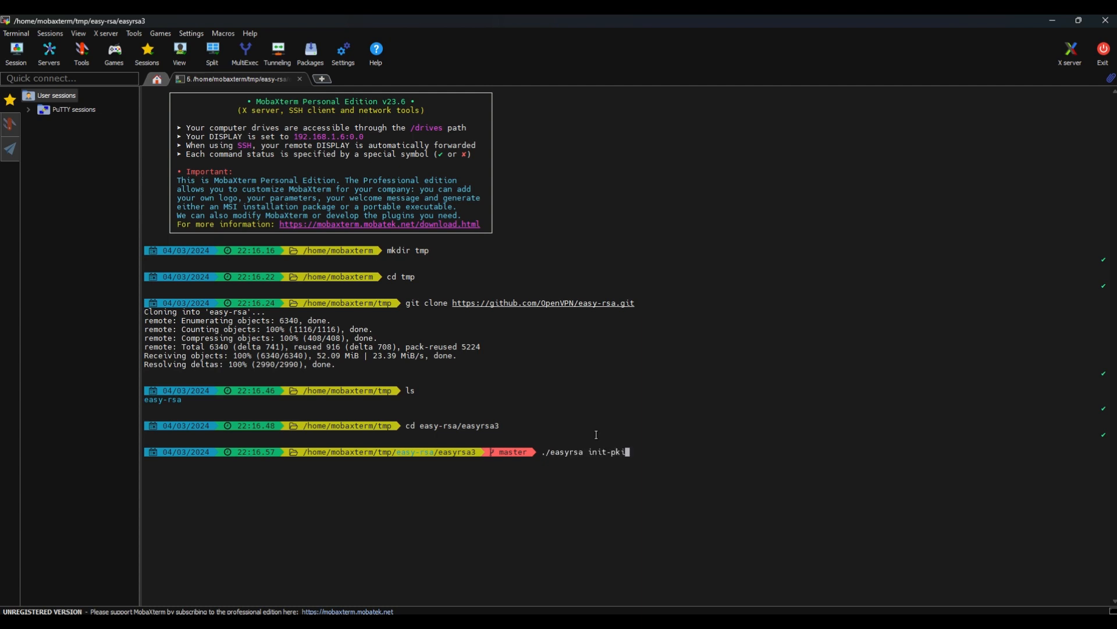
{"action": "key", "text": "Return"}
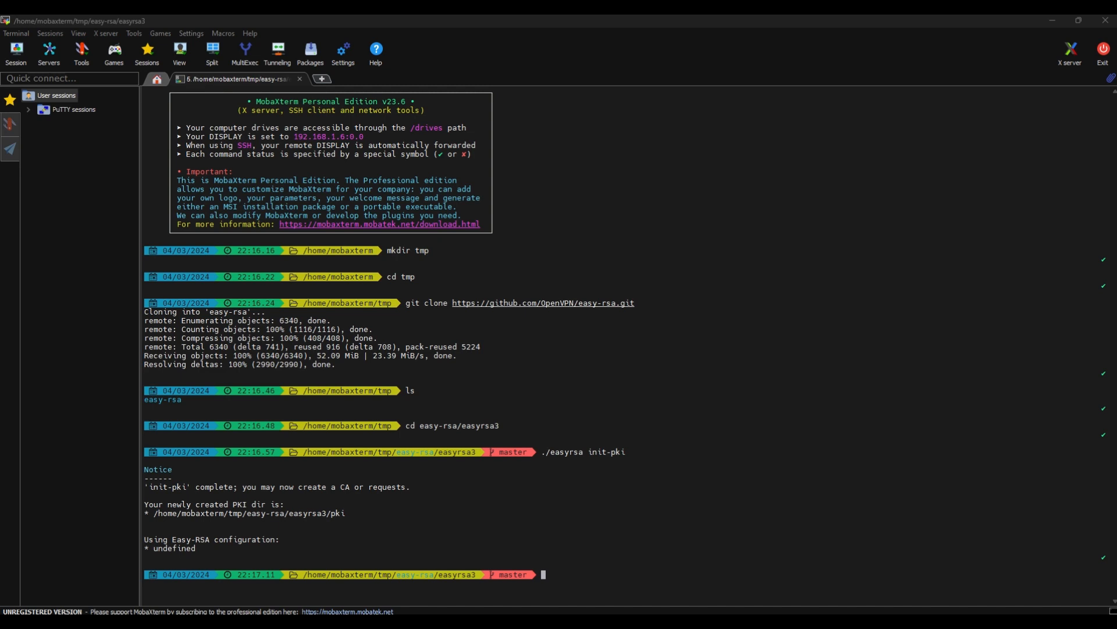
Build a certificate authority without a passphrase using ./easyrsa build-ca nopass, with the common name awsclientvpndemo.
{"action": "left_click", "coordinate": [561, 558]}
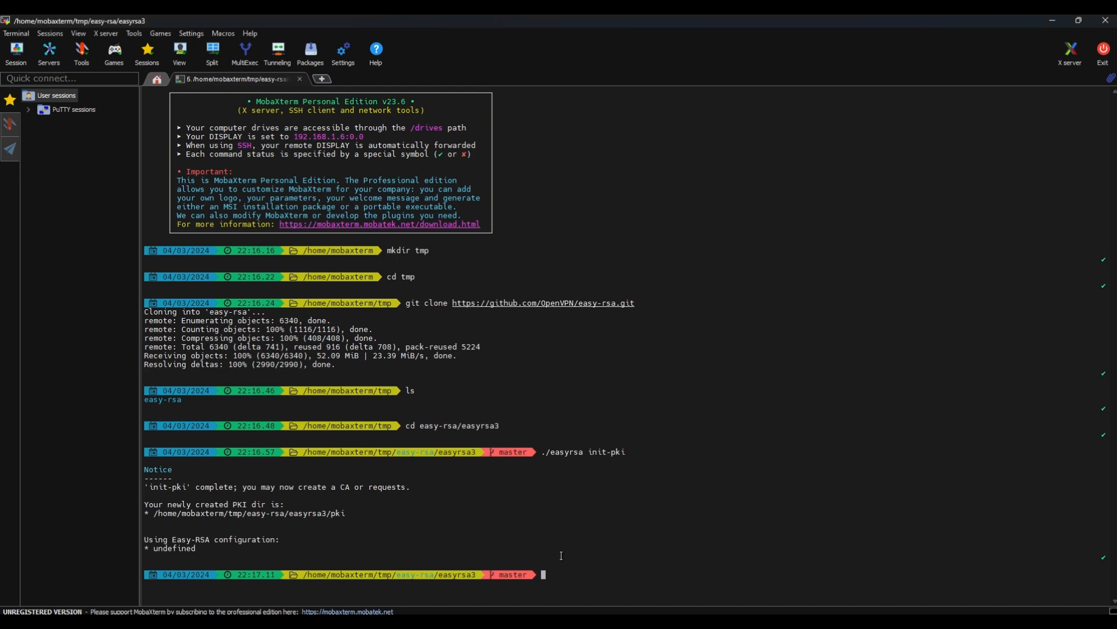
{"action": "right_click", "coordinate": [561, 554]}
{"action": "key", "text": "Return"}
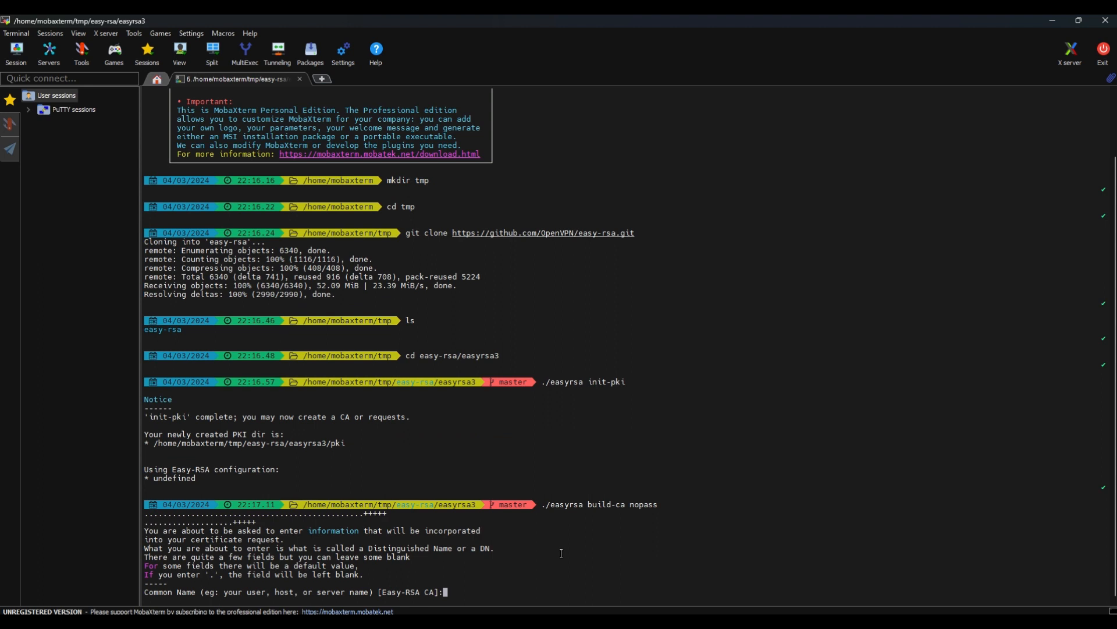
{"action": "type", "text": "awsclientvpndemo"}
{"action": "key", "text": "Return"}
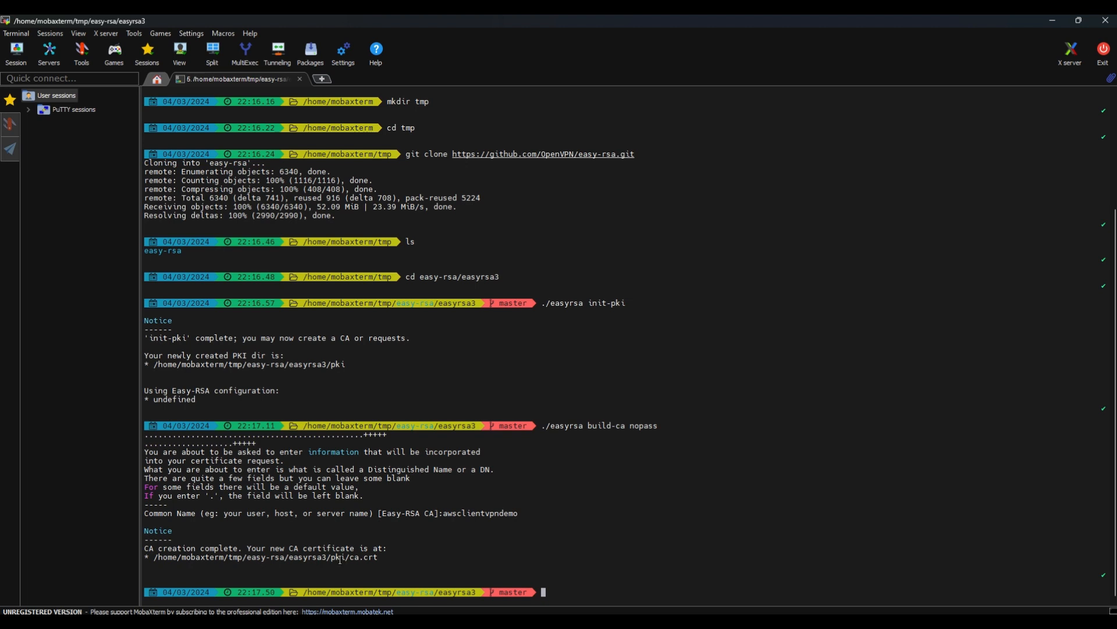
List the contents of the easyrsa3 folder, its pki folder, and the pki/issued and pki/private subfolders.
{"action": "left_click_drag", "start_coordinate": [331, 558], "coordinate": [344, 558]}
{"action": "left_click", "coordinate": [450, 568]}
{"action": "type", "text": "ls"}
{"action": "key", "text": "Return"}
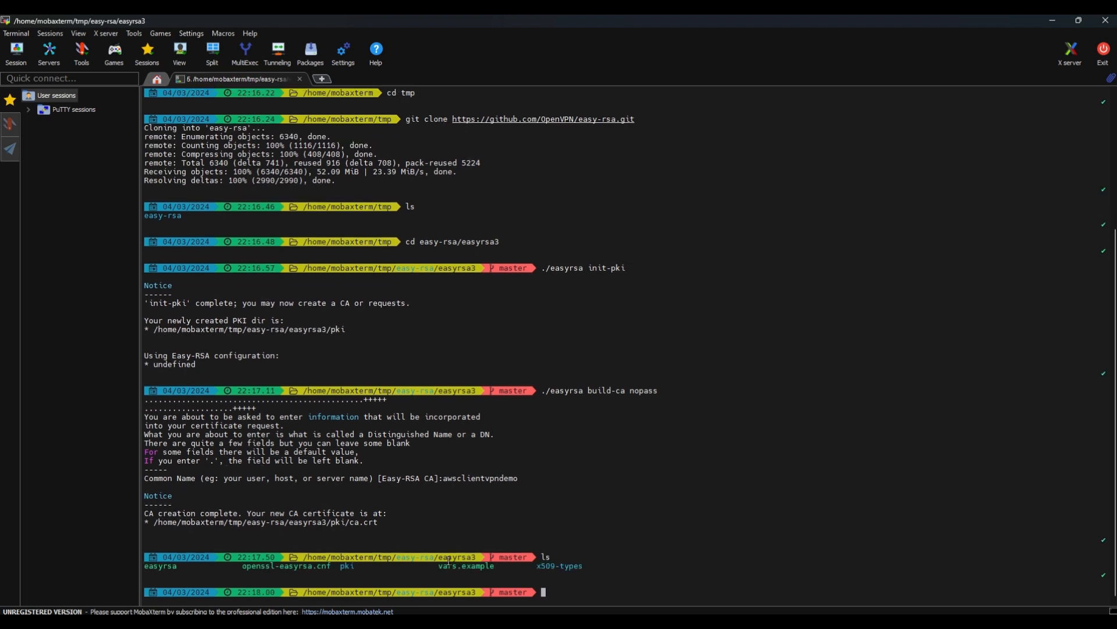
{"action": "type", "text": "ls pki"}
{"action": "key", "text": "Return"}
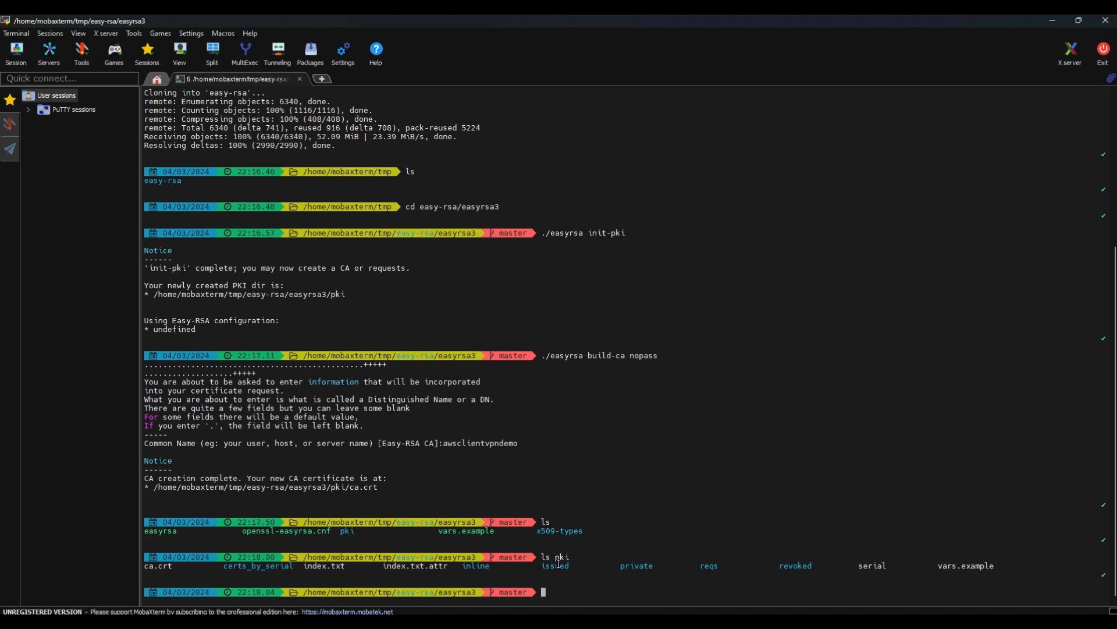
{"action": "type", "text": "ls pki/iss"}
{"action": "key", "text": "Tab"}
{"action": "key", "text": "Return"}
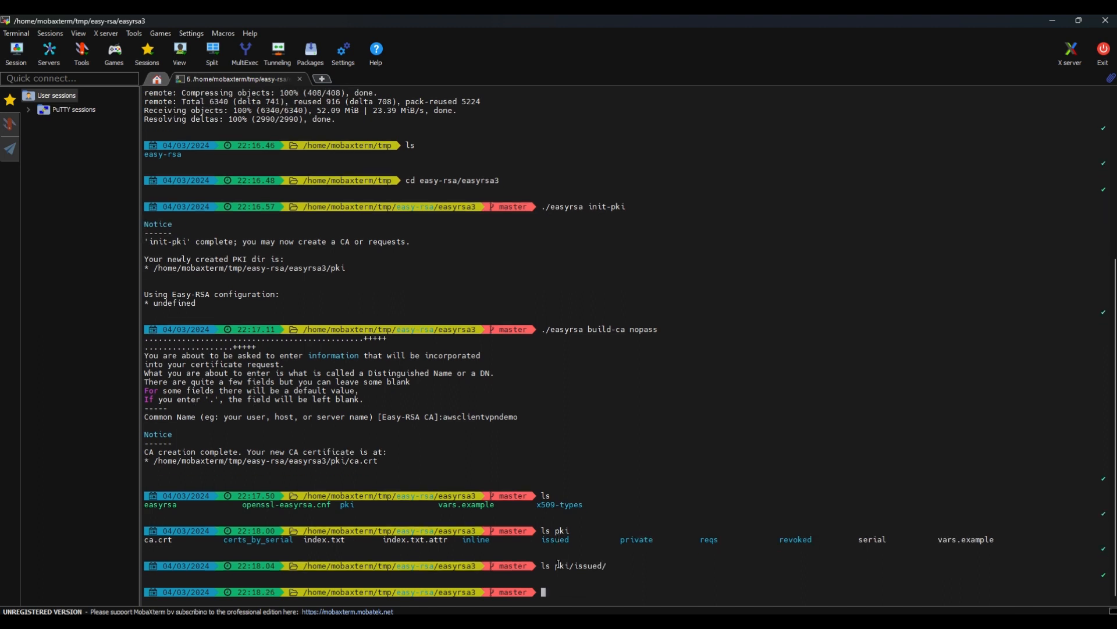
{"action": "type", "text": "ls pki/pri"}
{"action": "key", "text": "Tab"}
{"action": "key", "text": "Return"}
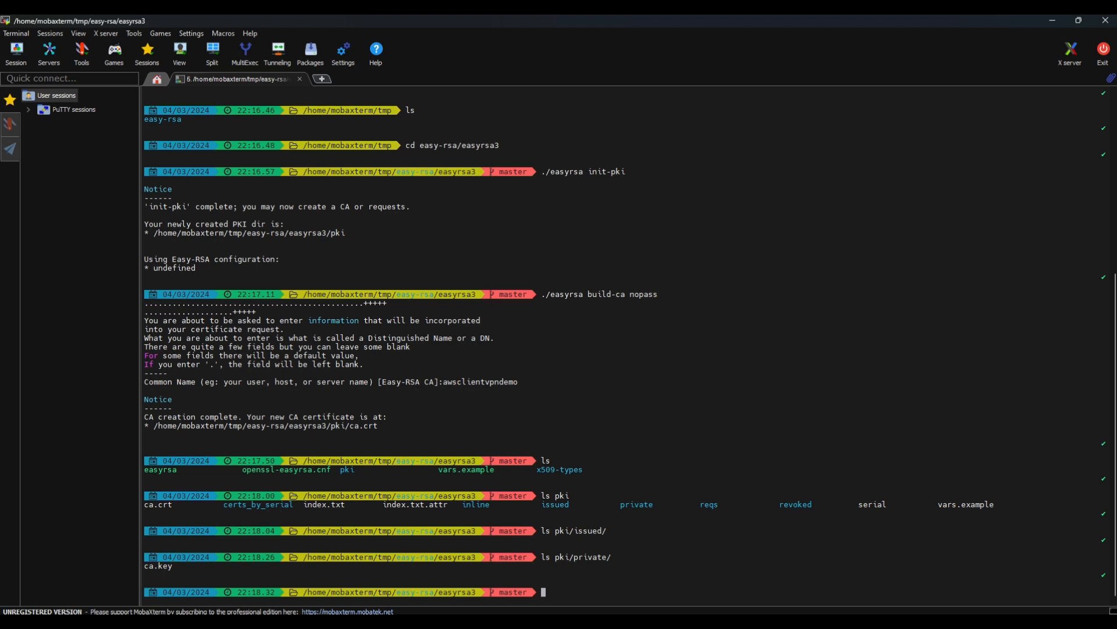
Generate the server certificate and key with ./easyrsa build-server-full awsclientvpndemo nopass, confirming the request details with yes.
{"action": "key", "text": "alt+Tab"}
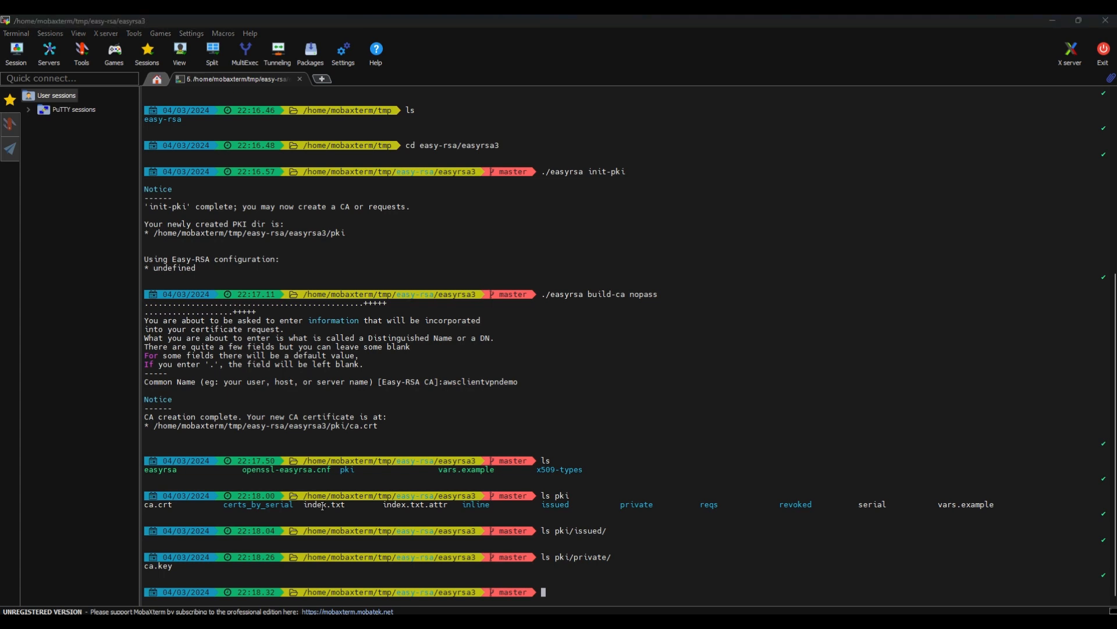
{"action": "left_click", "coordinate": [586, 577]}
{"action": "right_click", "coordinate": [587, 578]}
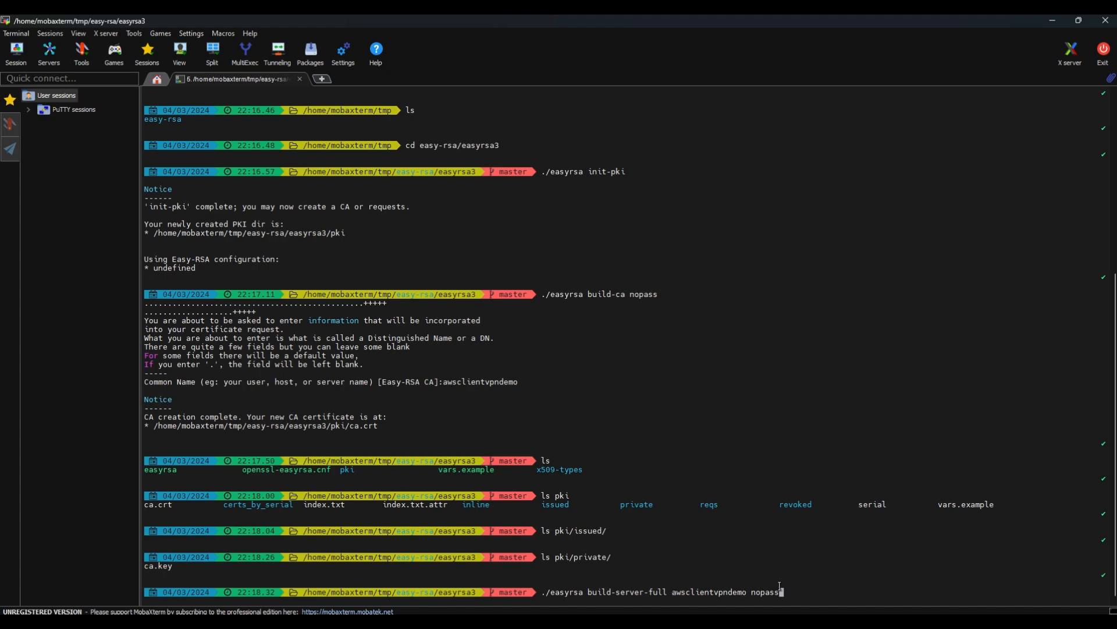
{"action": "key", "text": "Return"}
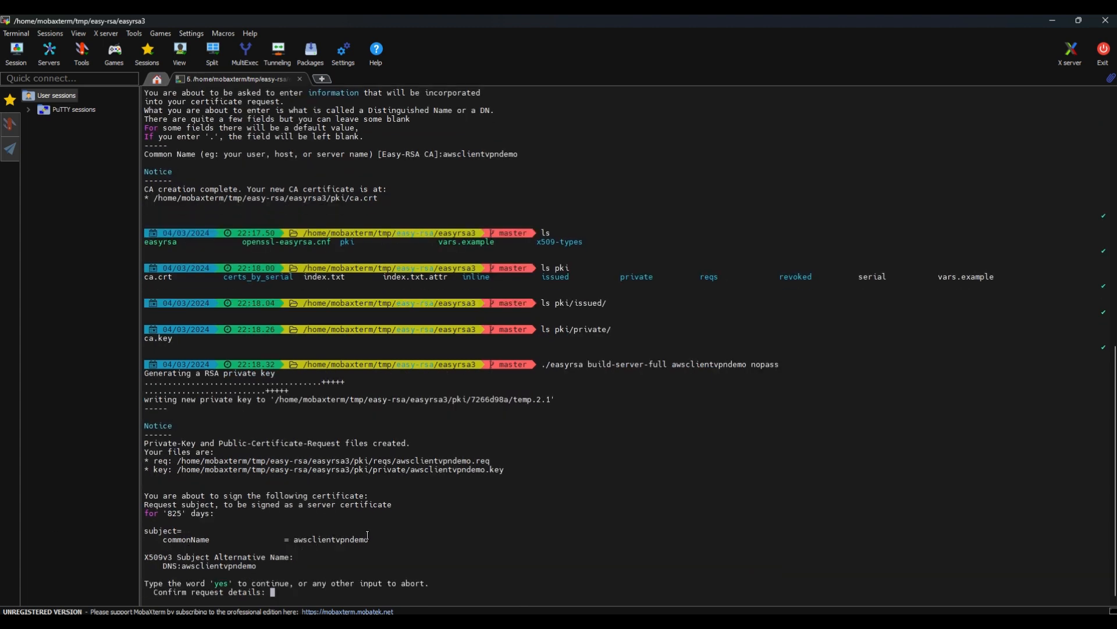
{"action": "type", "text": "yes"}
{"action": "key", "text": "Return"}
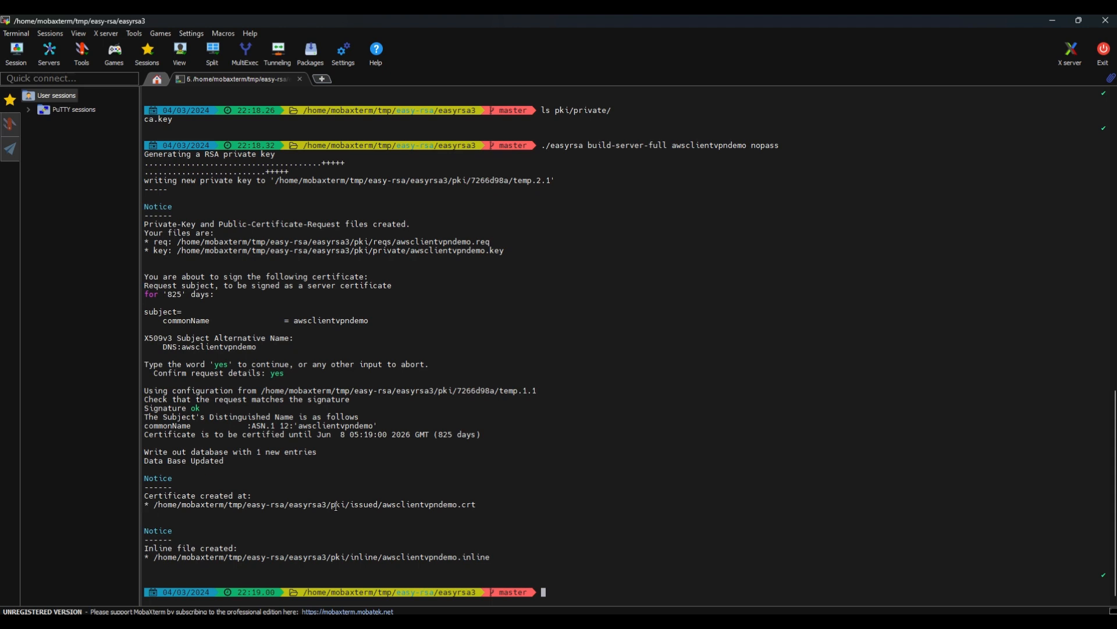
List the pki/issued folder to check for the newly issued server certificate.
{"action": "left_click_drag", "start_coordinate": [331, 504], "coordinate": [476, 505]}
{"action": "left_click", "coordinate": [236, 550]}
{"action": "key", "text": "Up"}
{"action": "key", "text": "Up"}
{"action": "key", "text": "BackSpace"}
{"action": "key", "text": "BackSpace"}
{"action": "key", "text": "BackSpace"}
{"action": "key", "text": "BackSpace"}
{"action": "key", "text": "BackSpace"}
{"action": "key", "text": "BackSpace"}
{"action": "key", "text": "BackSpace"}
{"action": "key", "text": "BackSpace"}
{"action": "type", "text": "issued/"}
{"action": "key", "text": "Return"}
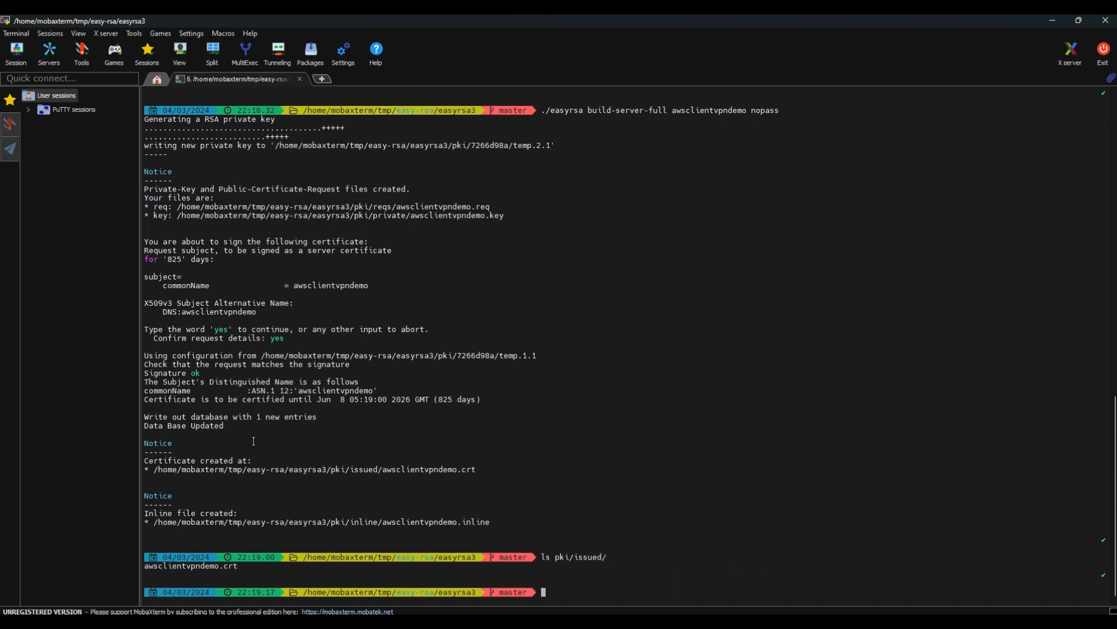
List the pki/private folder to check for the server's private key.
{"action": "key", "text": "Up"}
{"action": "key", "text": "Up"}
{"action": "key", "text": "Up"}
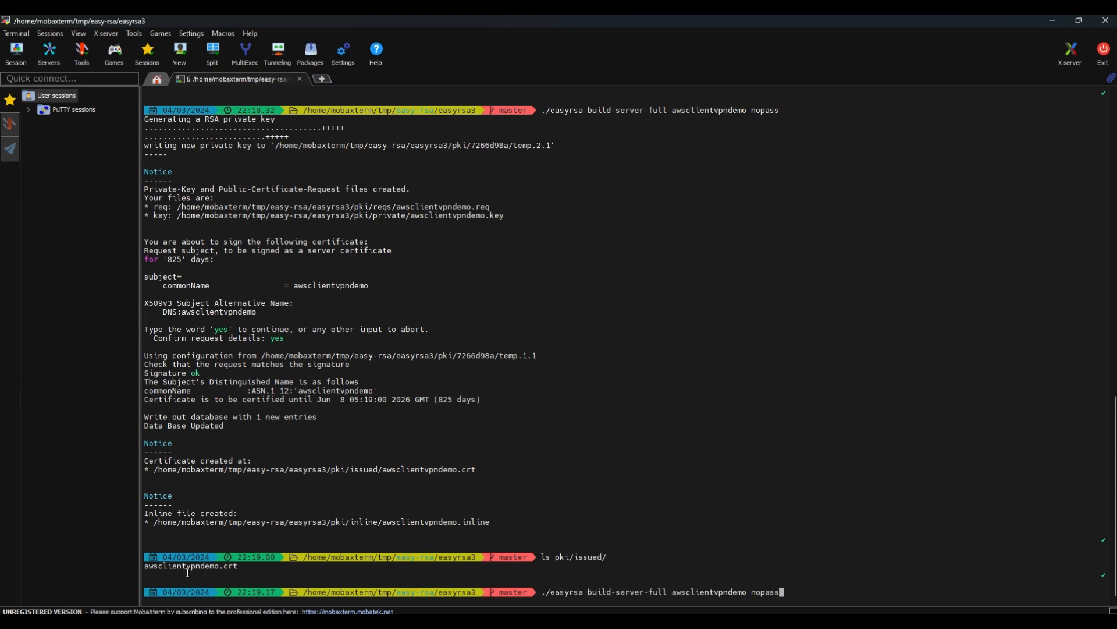
{"action": "key", "text": "Return"}
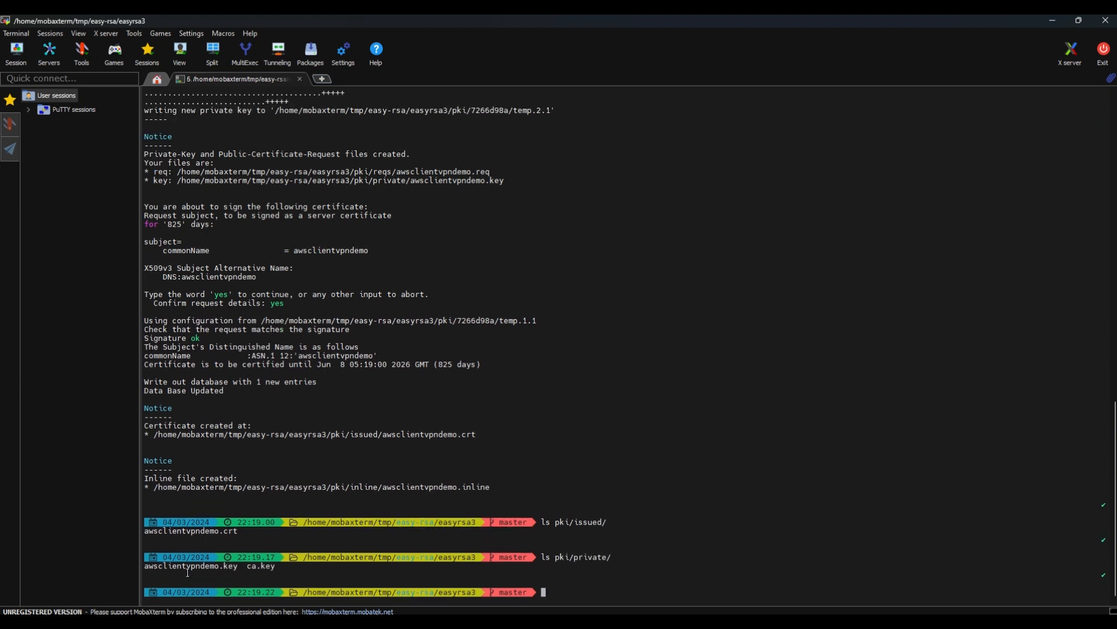
{"action": "double_click", "coordinate": [192, 566]}
{"action": "left_click", "coordinate": [278, 571]}
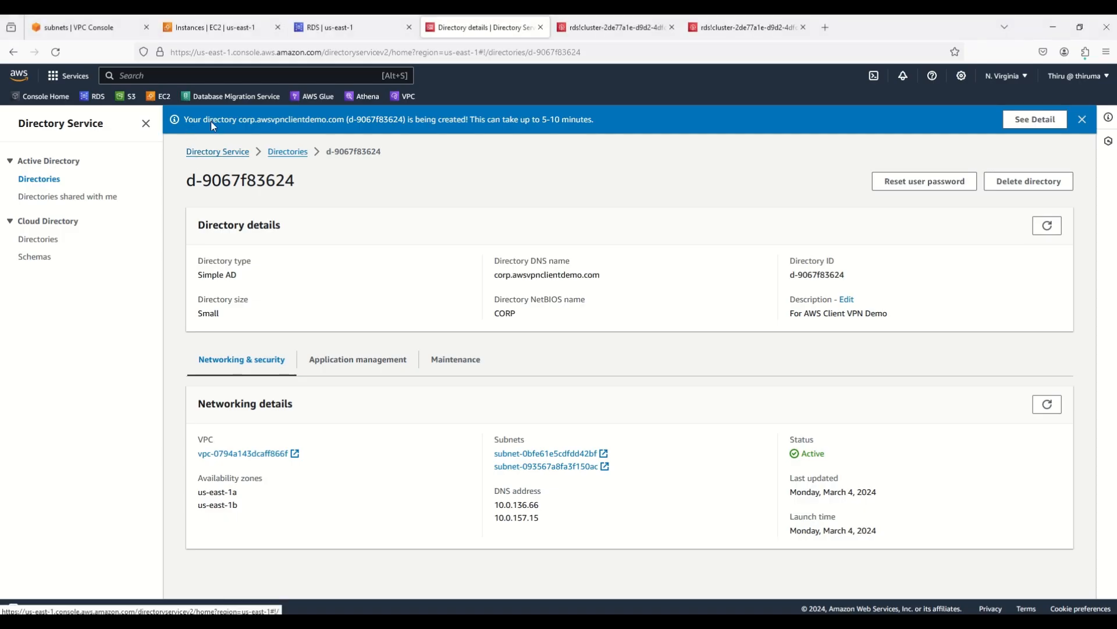
Search the AWS services for Certificate Manager, open it in a new browser tab, and display its certificate list.
{"action": "left_click", "coordinate": [171, 77]}
{"action": "type", "text": "certi"}
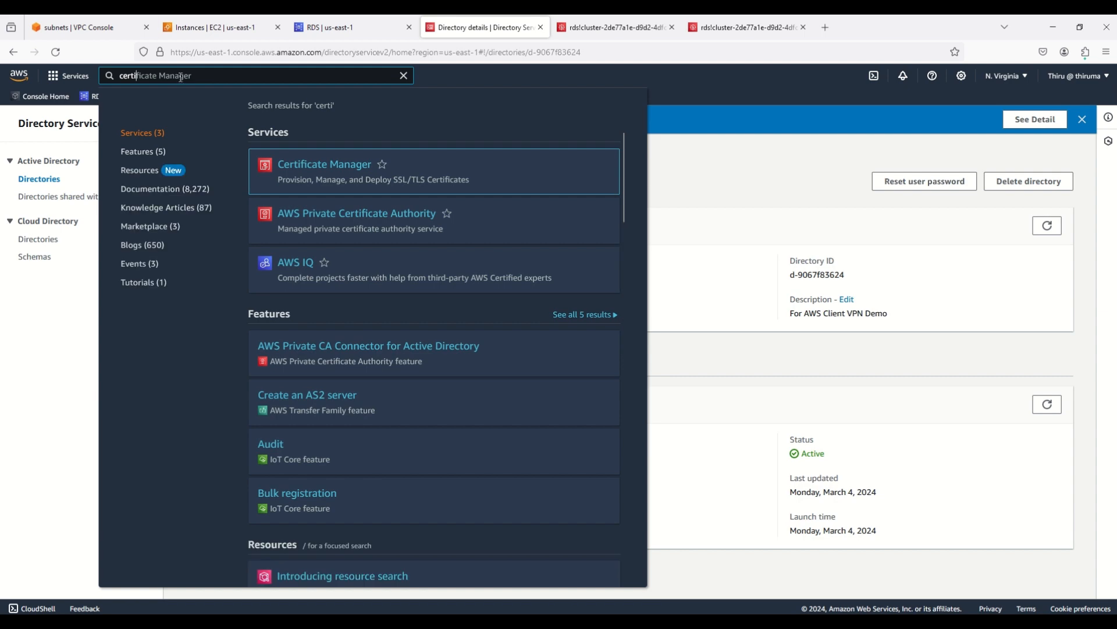
{"action": "right_click", "coordinate": [336, 164]}
{"action": "left_click", "coordinate": [373, 173]}
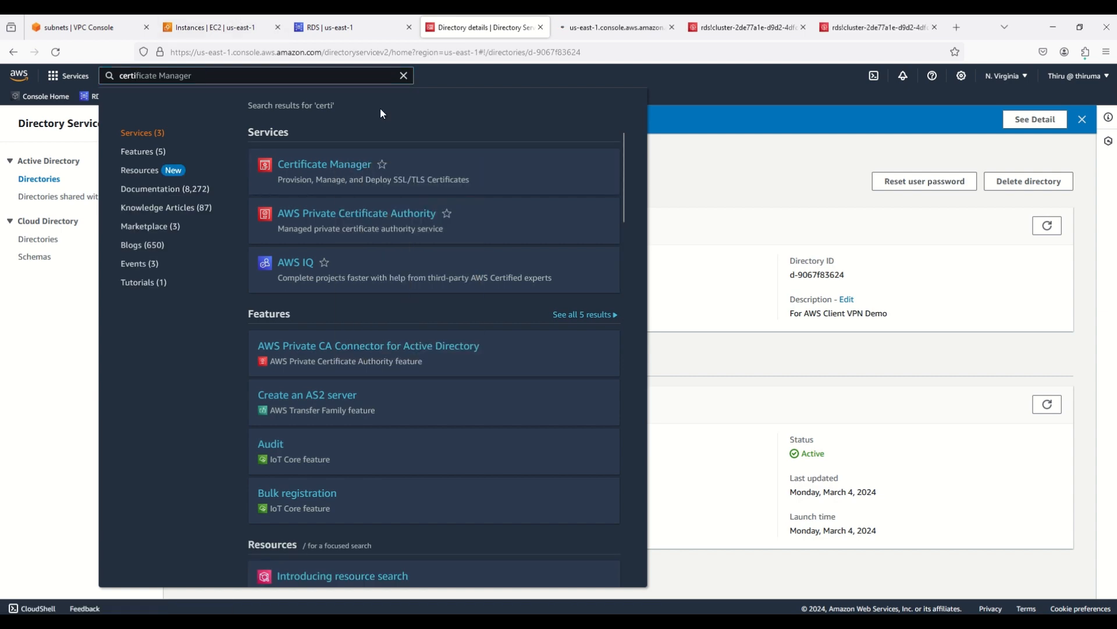
{"action": "left_click", "coordinate": [403, 75]}
{"action": "left_click", "coordinate": [586, 34]}
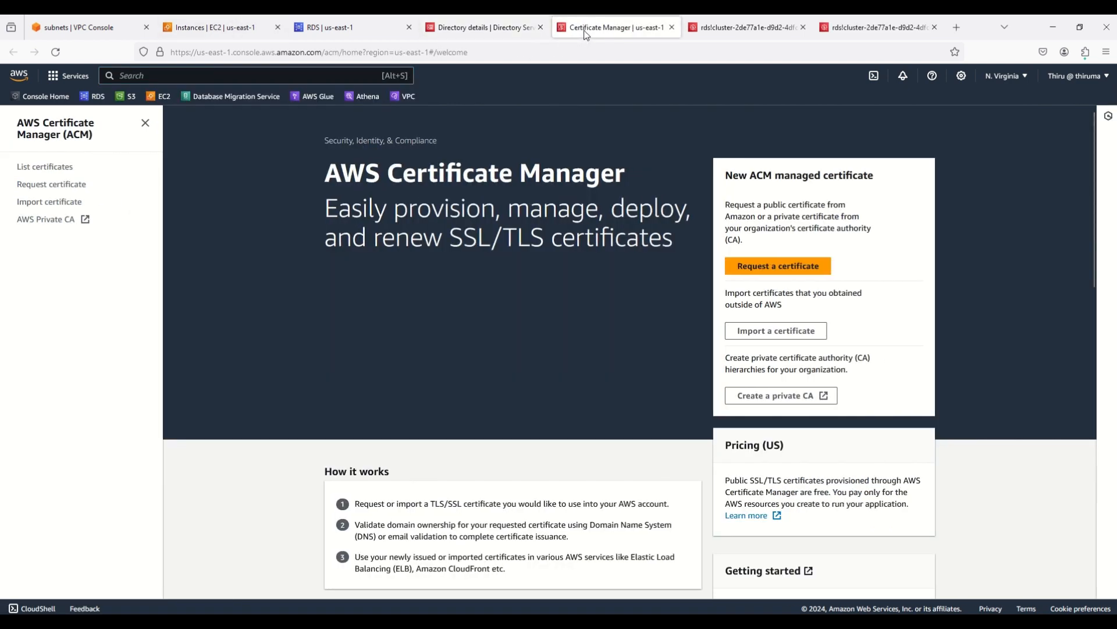
{"action": "left_click", "coordinate": [39, 169]}
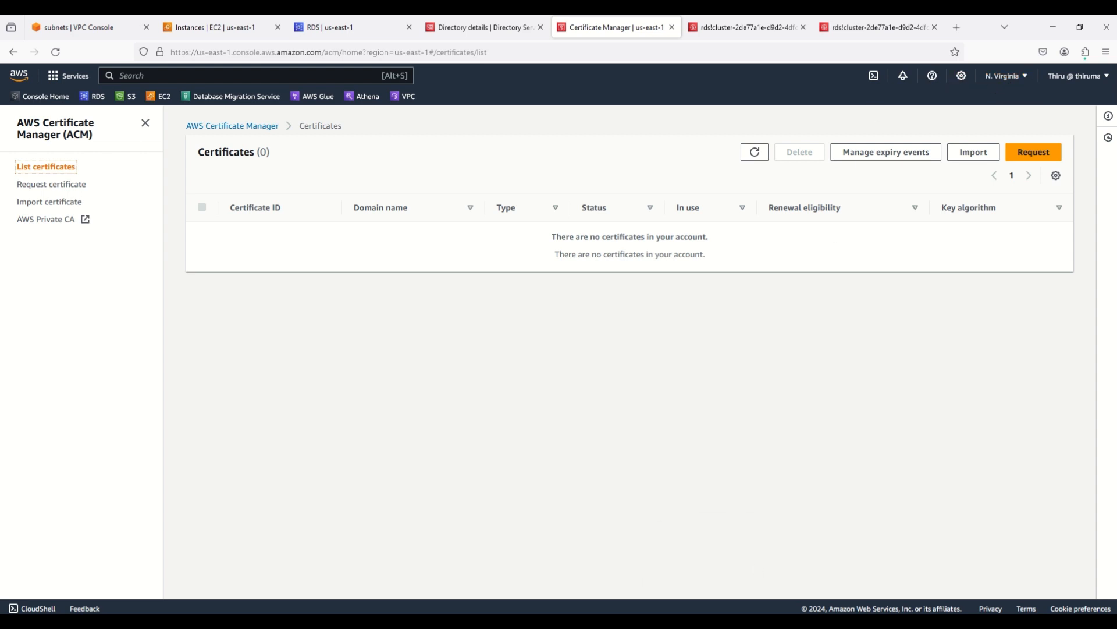
Switch to the MobaXterm terminal and list the configured AWS CLI profiles with aws configure list-profiles.
{"action": "left_click", "coordinate": [754, 623]}
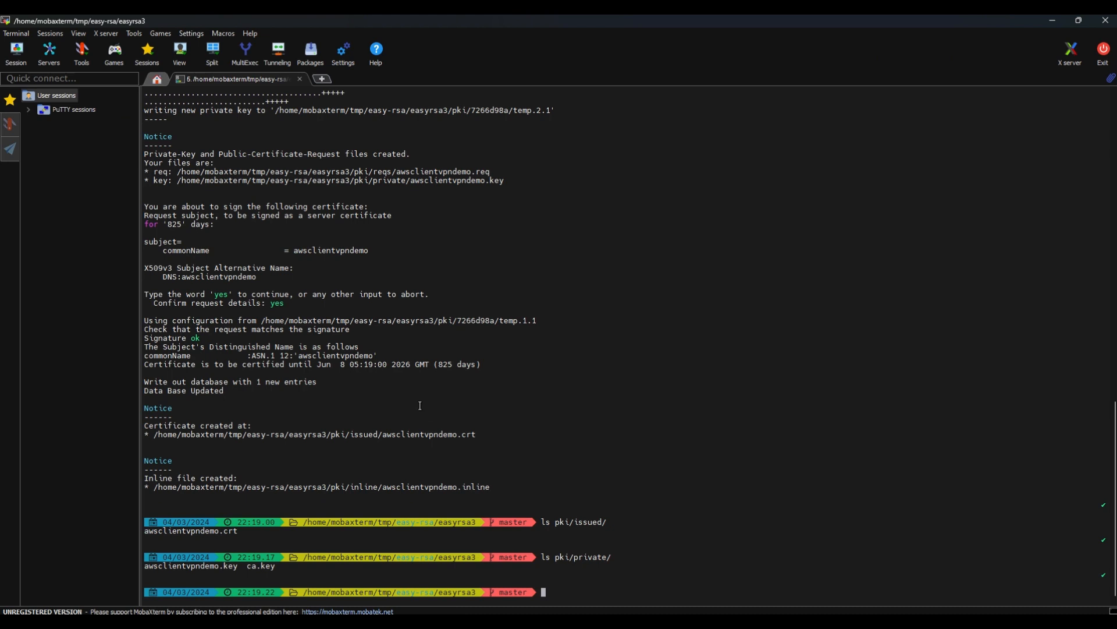
{"action": "type", "text": "aws configure list-profiles"}
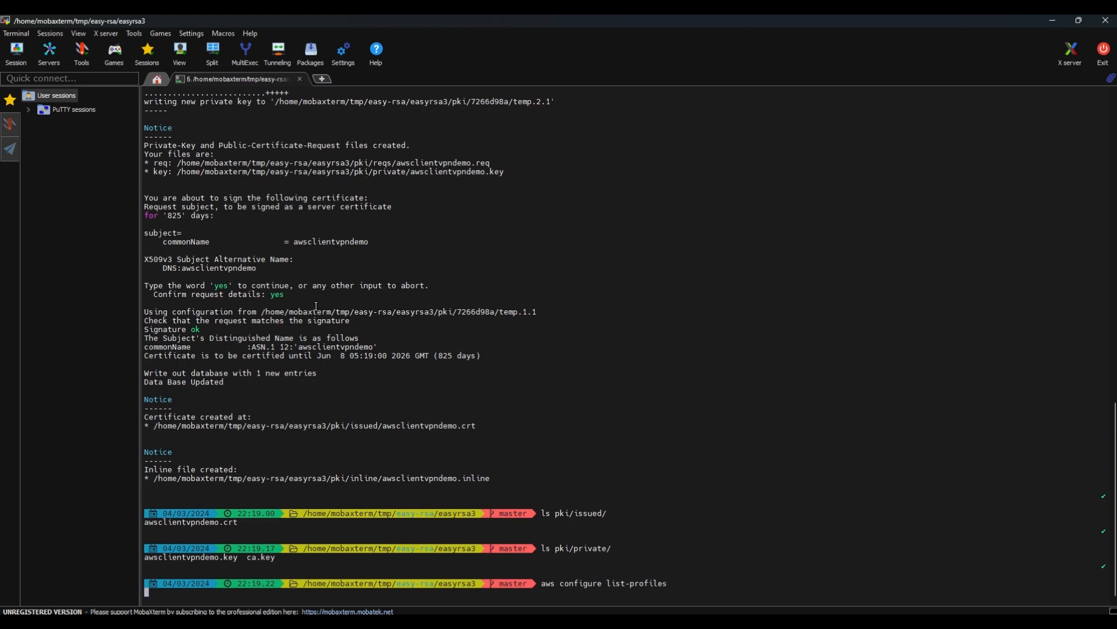
{"action": "key", "text": "Return"}
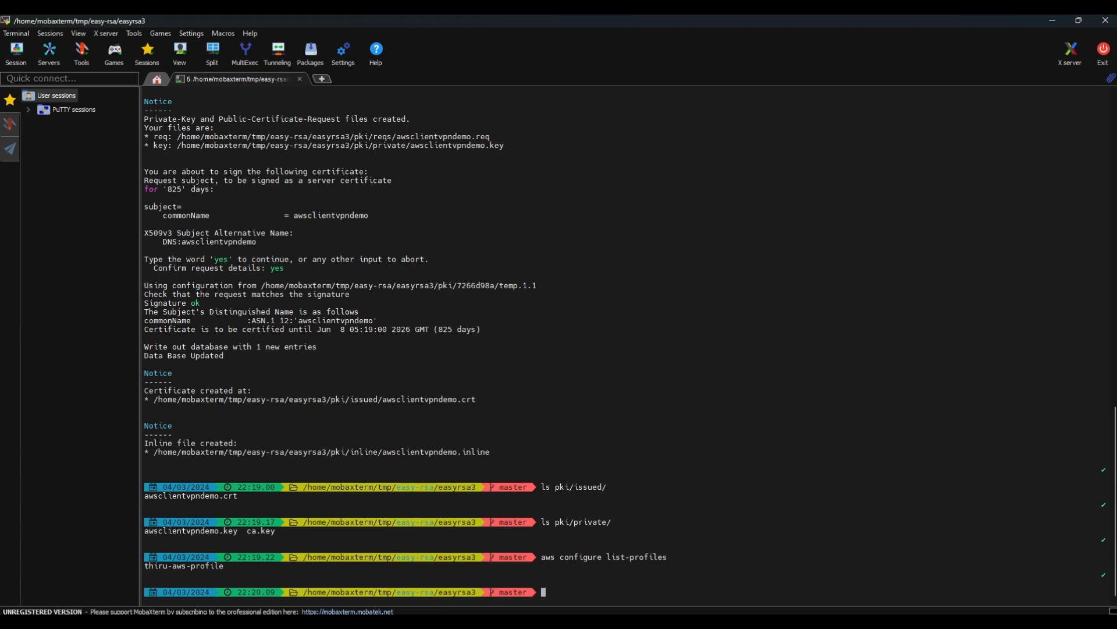
Run aws acm import-certificate with pki/issued/awsclientvpndemo.crt, private key pki/private/awsclientvpndemo.key, certificate chain pki/ca.crt, and the configured AWS CLI profile.
{"action": "key", "text": "alt+Tab"}
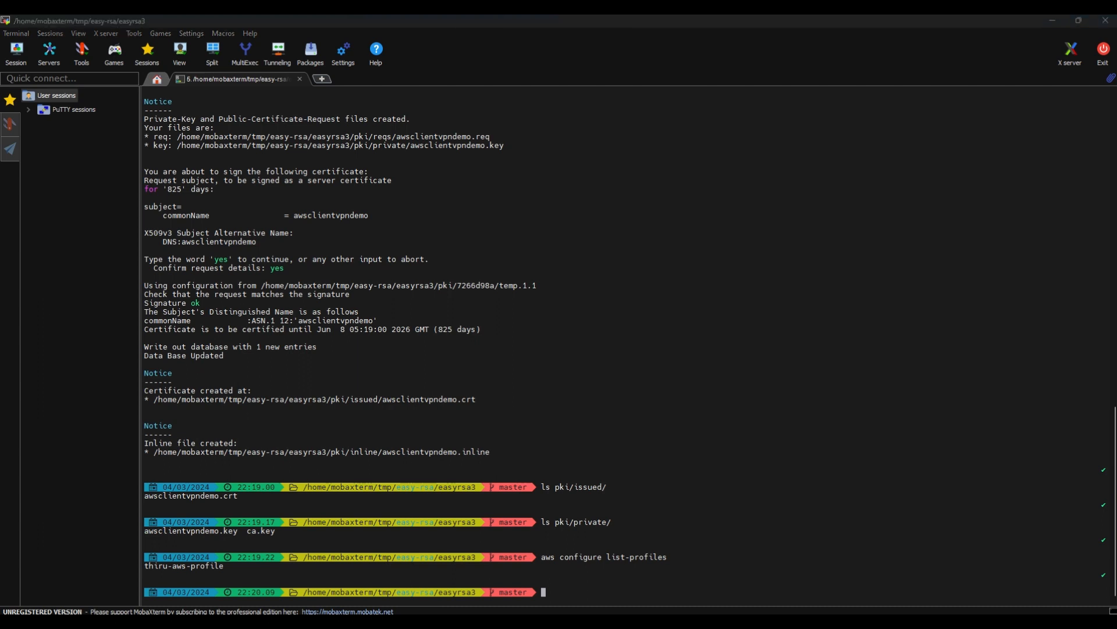
{"action": "left_click", "coordinate": [556, 588]}
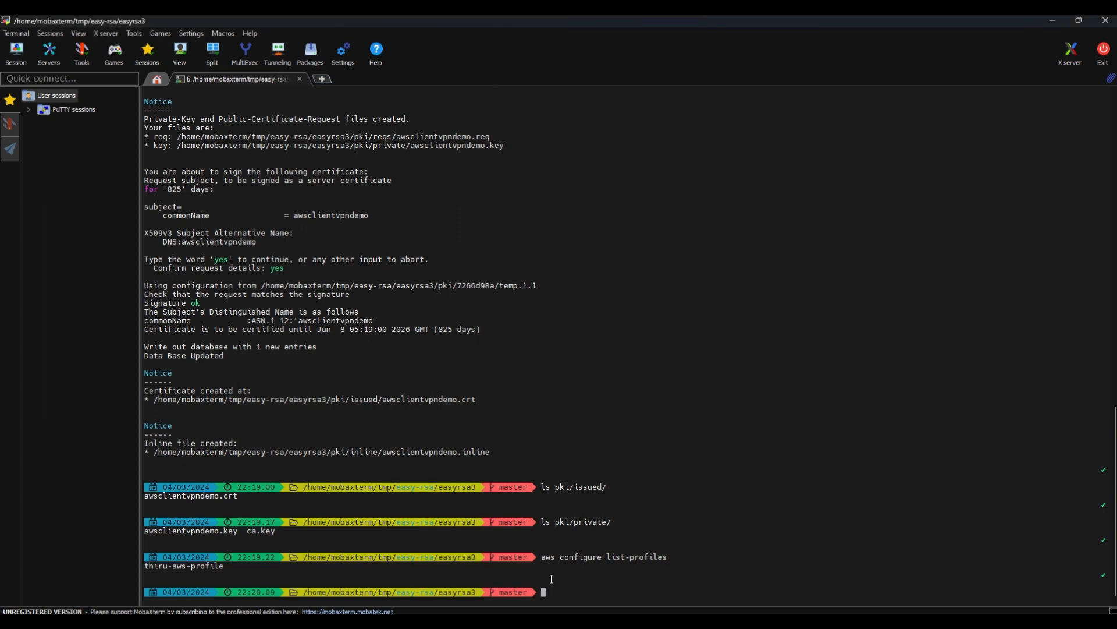
{"action": "right_click", "coordinate": [551, 578]}
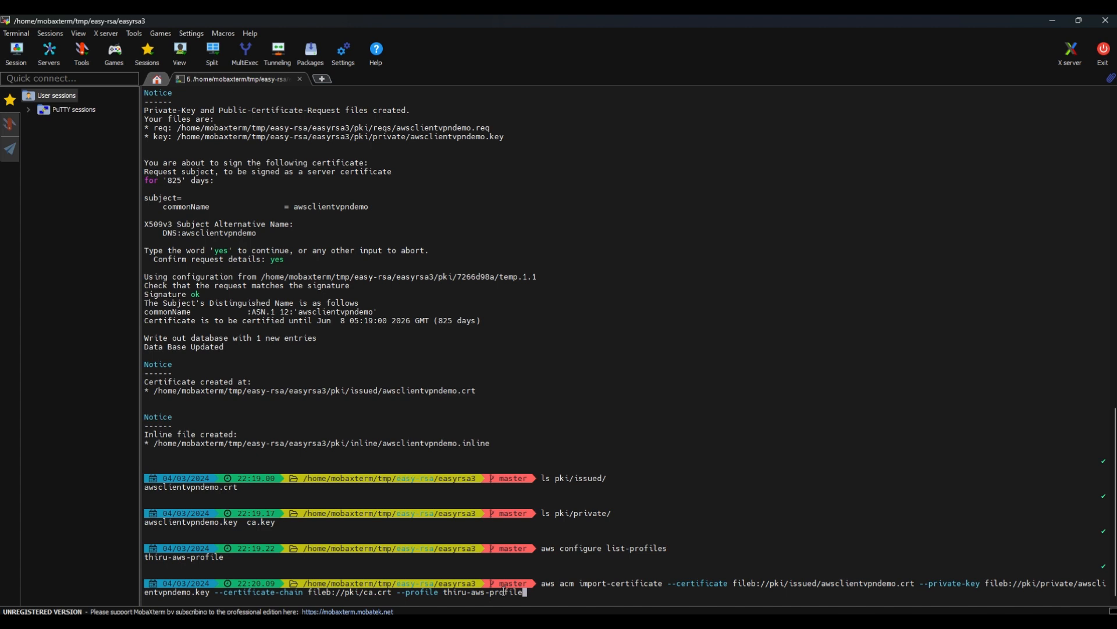
{"action": "key", "text": "Return"}
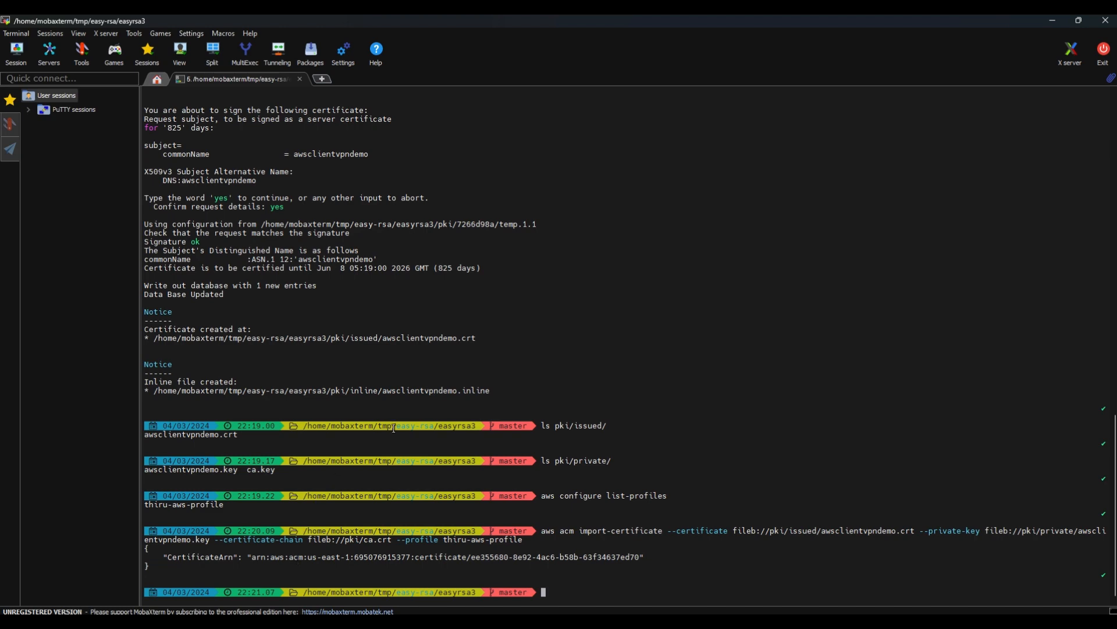
Switch to the browser, refresh the Certificate Manager list, and review the details of the imported awsclientvpndemo certificate.
{"action": "left_click", "coordinate": [699, 624]}
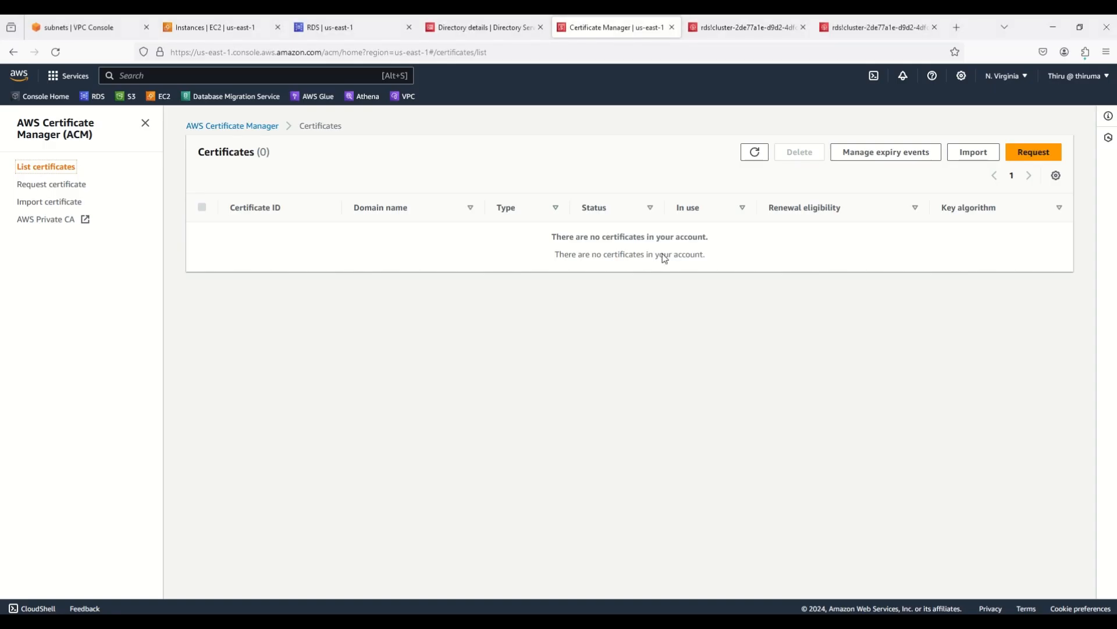
{"action": "left_click", "coordinate": [755, 153]}
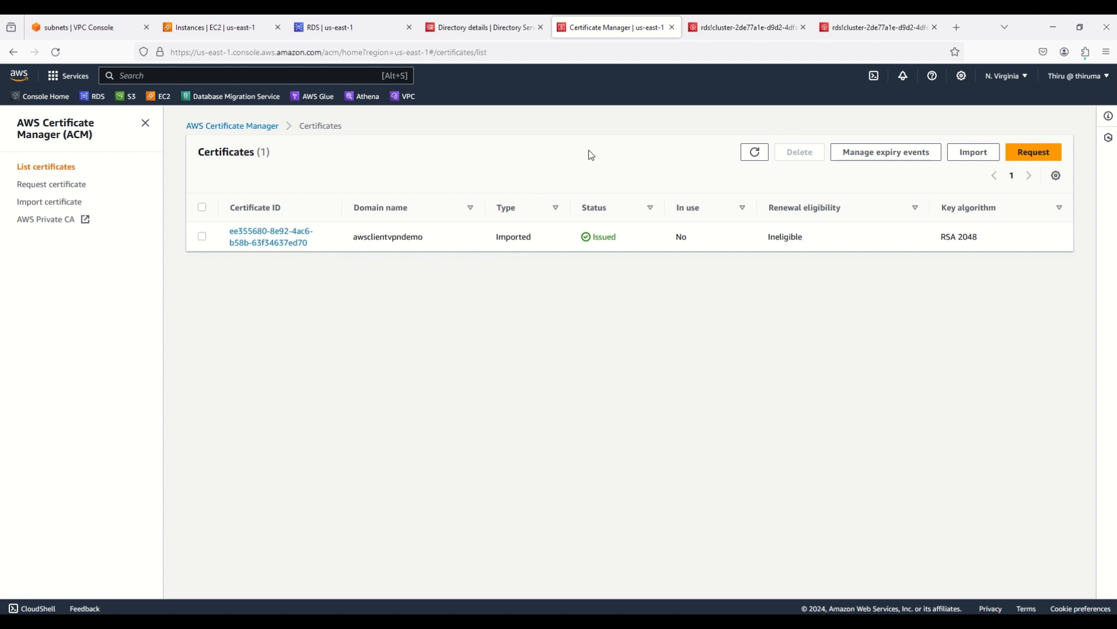
{"action": "left_click", "coordinate": [298, 242]}
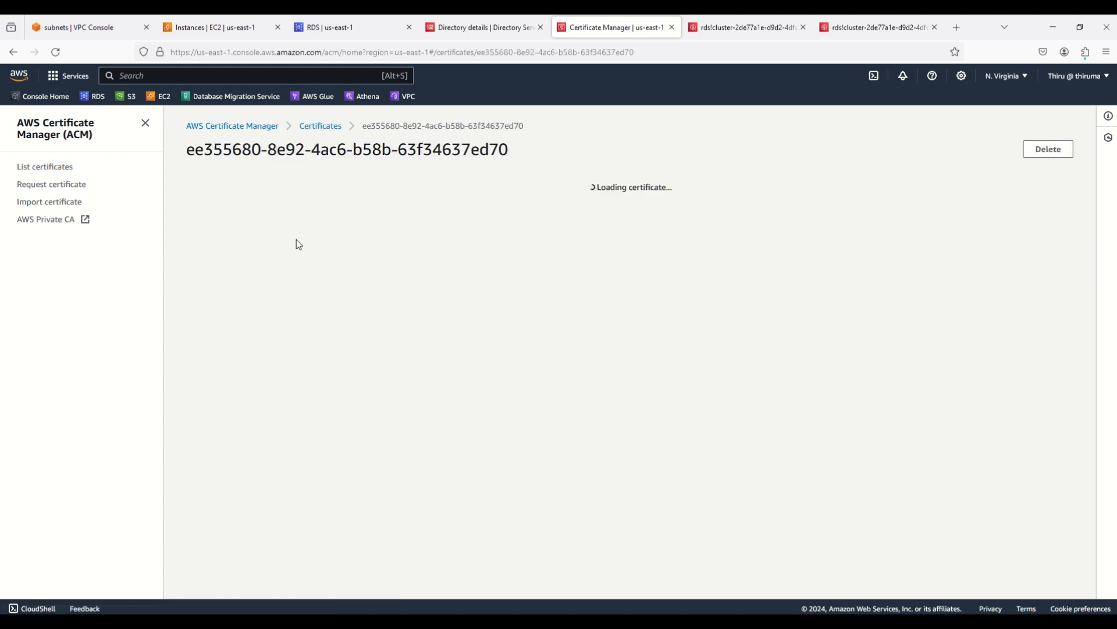
{"action": "scroll", "coordinate": [339, 254], "scroll_direction": "down", "scroll_amount": 3}
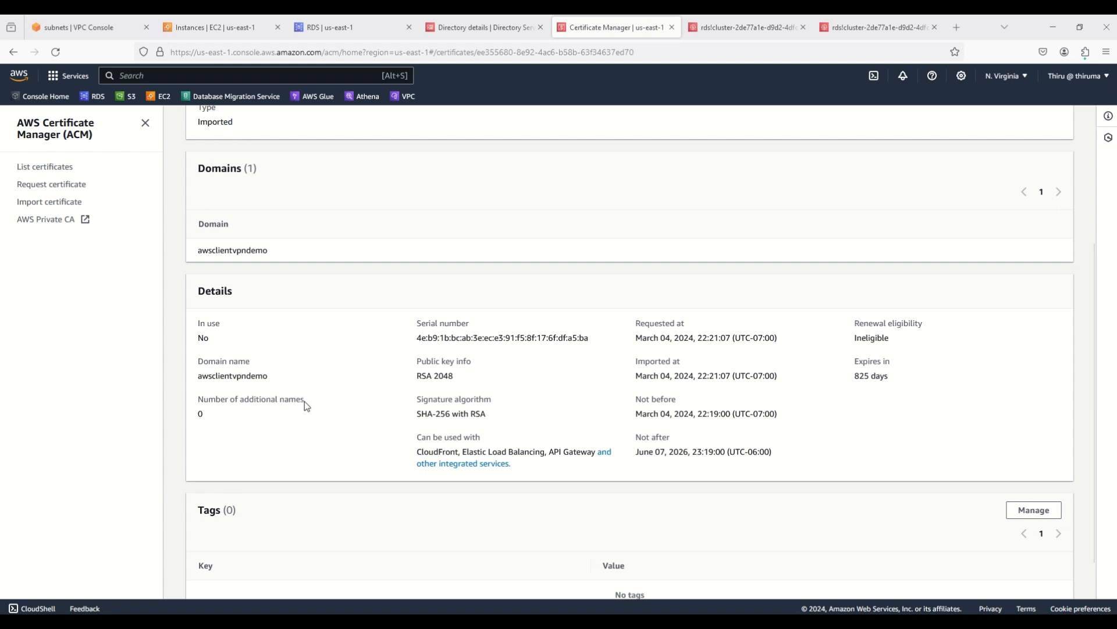
Go to Client VPN endpoints in the VPC console and start creating a new client VPN endpoint.
{"action": "left_click", "coordinate": [93, 27]}
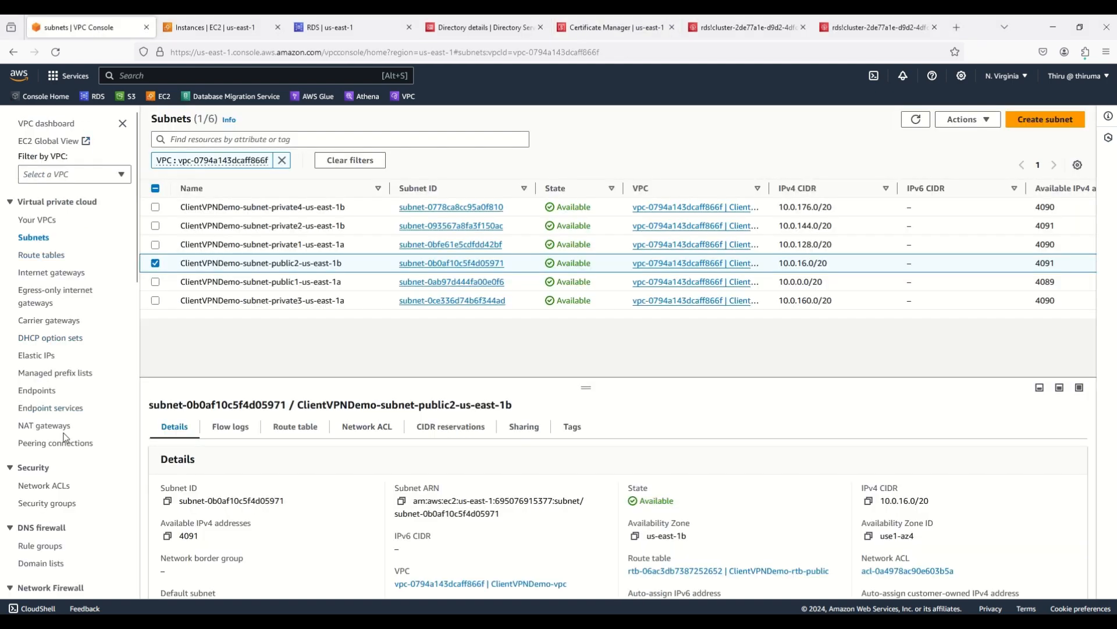
{"action": "scroll", "coordinate": [65, 437], "scroll_direction": "down", "scroll_amount": 3}
{"action": "scroll", "coordinate": [66, 437], "scroll_direction": "down", "scroll_amount": 6}
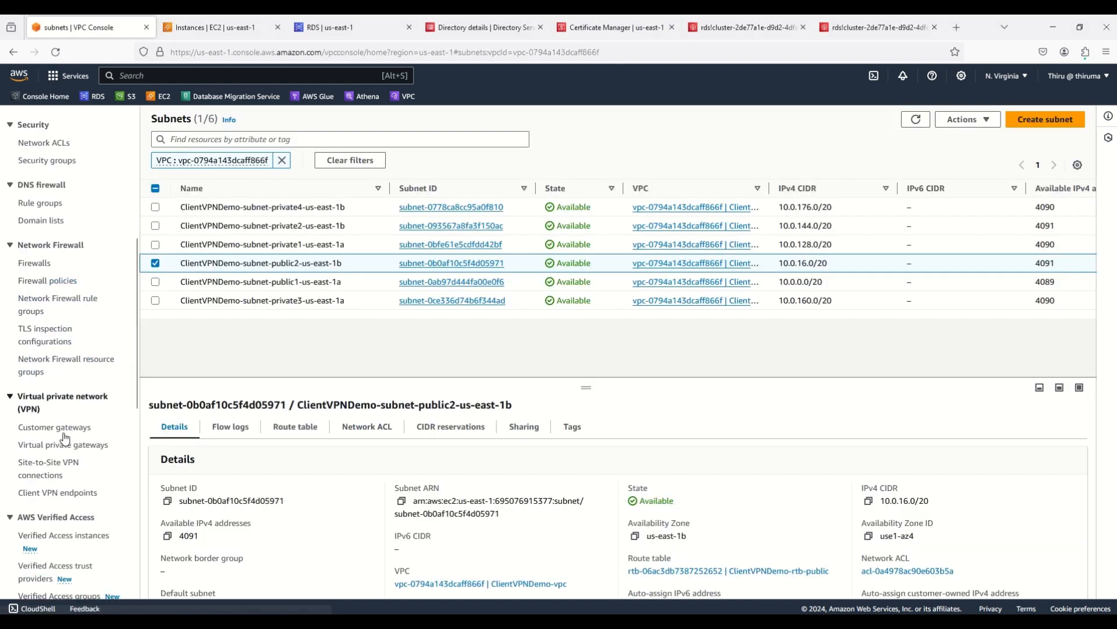
{"action": "scroll", "coordinate": [66, 438], "scroll_direction": "down", "scroll_amount": 5}
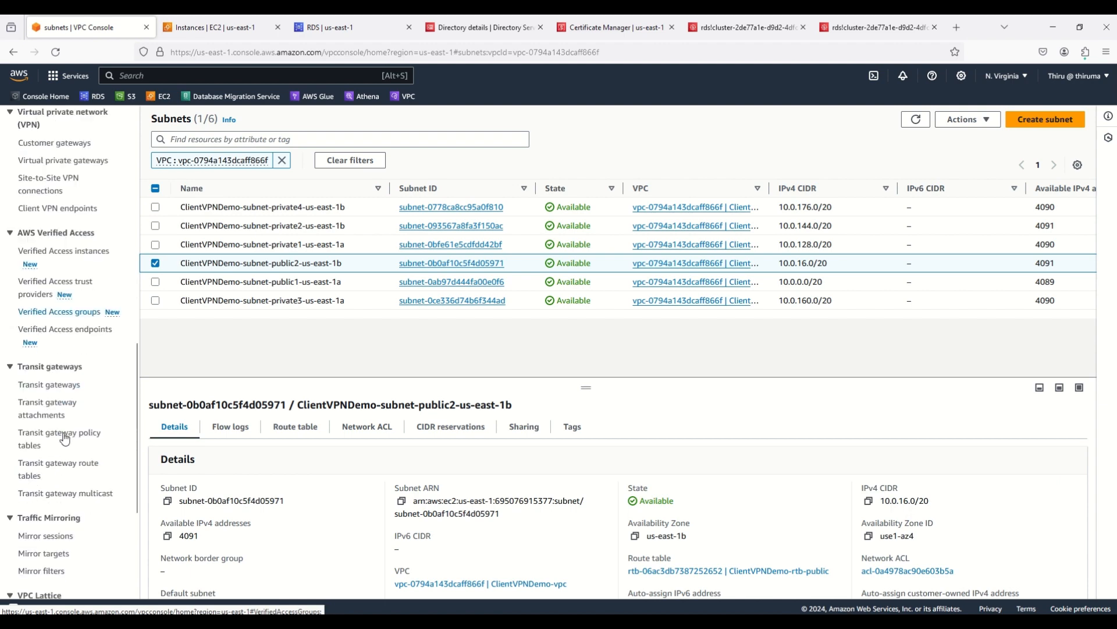
{"action": "scroll", "coordinate": [65, 436], "scroll_direction": "up", "scroll_amount": 4}
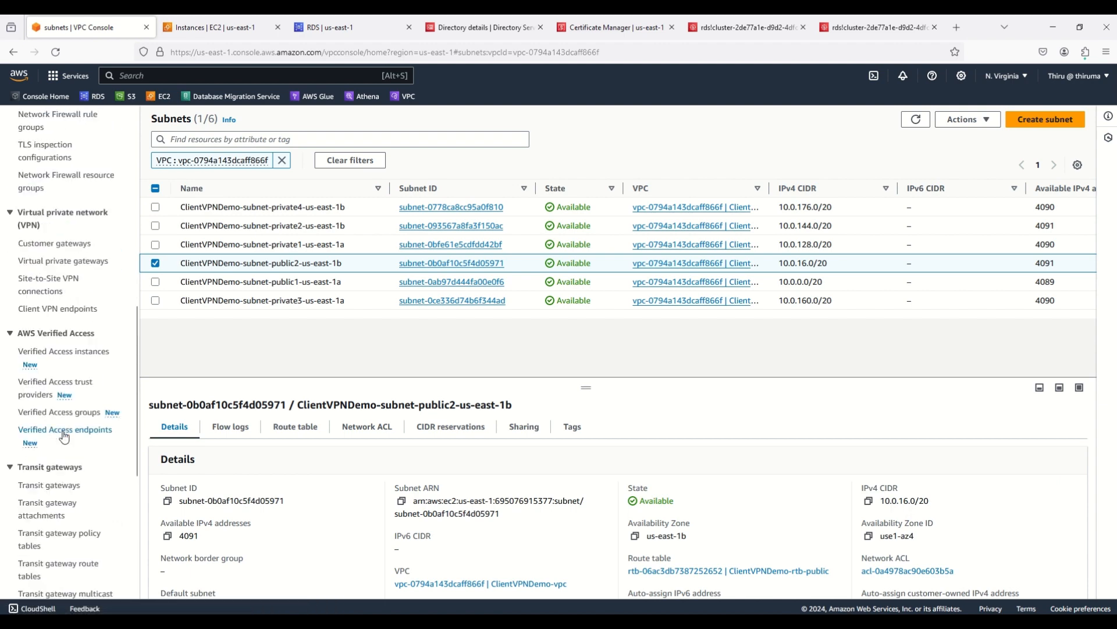
{"action": "left_click", "coordinate": [52, 309]}
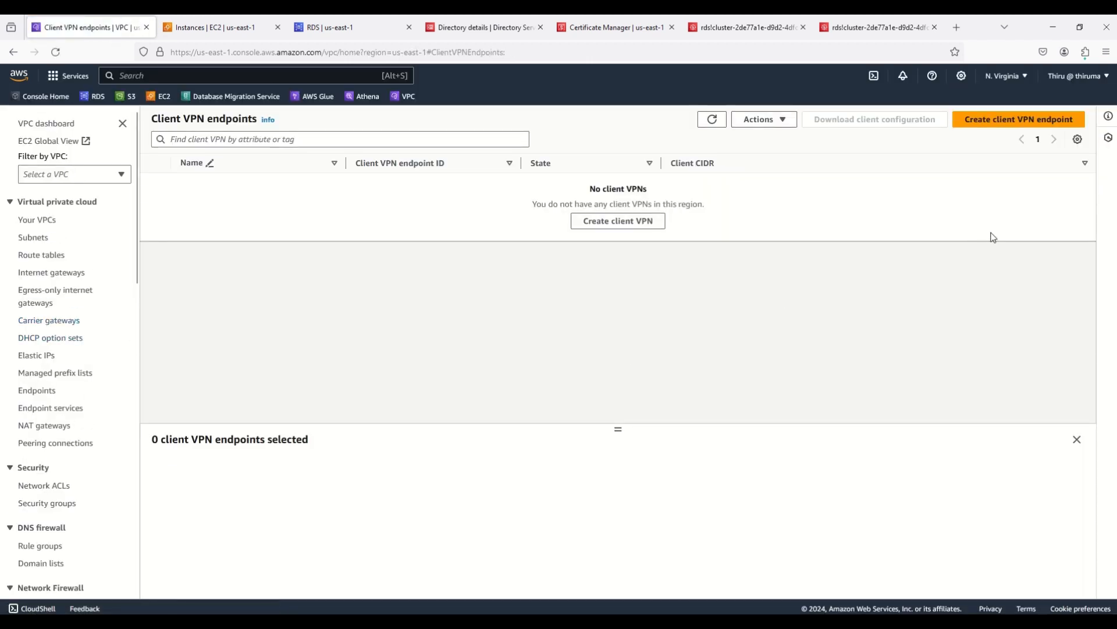
{"action": "left_click", "coordinate": [990, 124]}
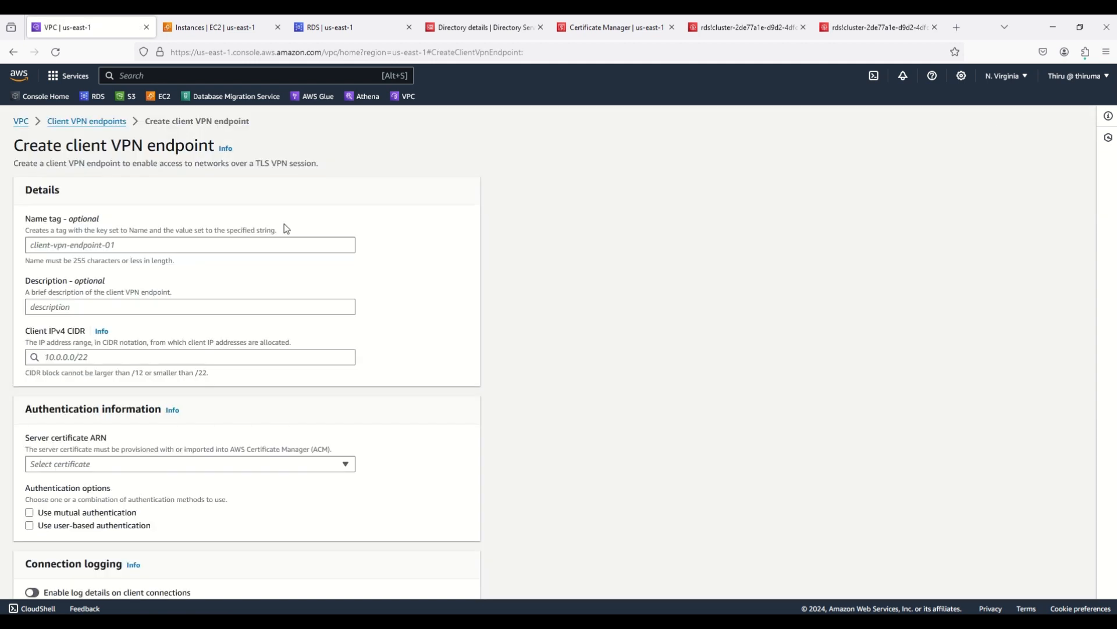
Set both the name tag and the description of the client VPN endpoint to awsclientvpndemo.
{"action": "left_click", "coordinate": [67, 243]}
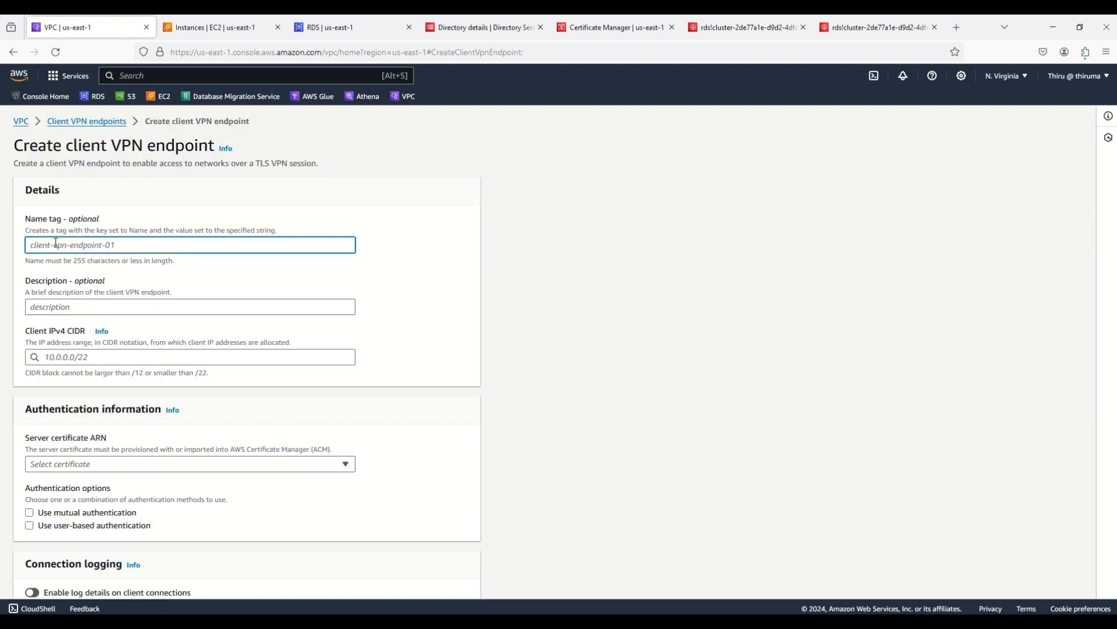
{"action": "type", "text": "awsclientvpndemo"}
{"action": "double_click", "coordinate": [59, 244]}
{"action": "key", "text": "ctrl+c"}
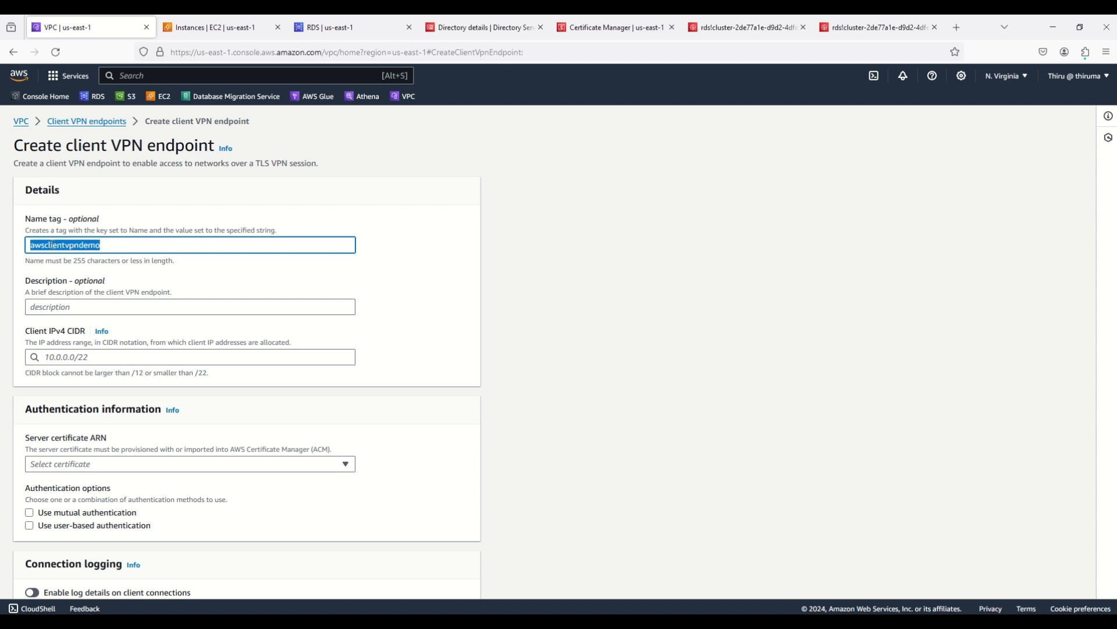
{"action": "left_click", "coordinate": [68, 309]}
{"action": "key", "text": "ctrl+v"}
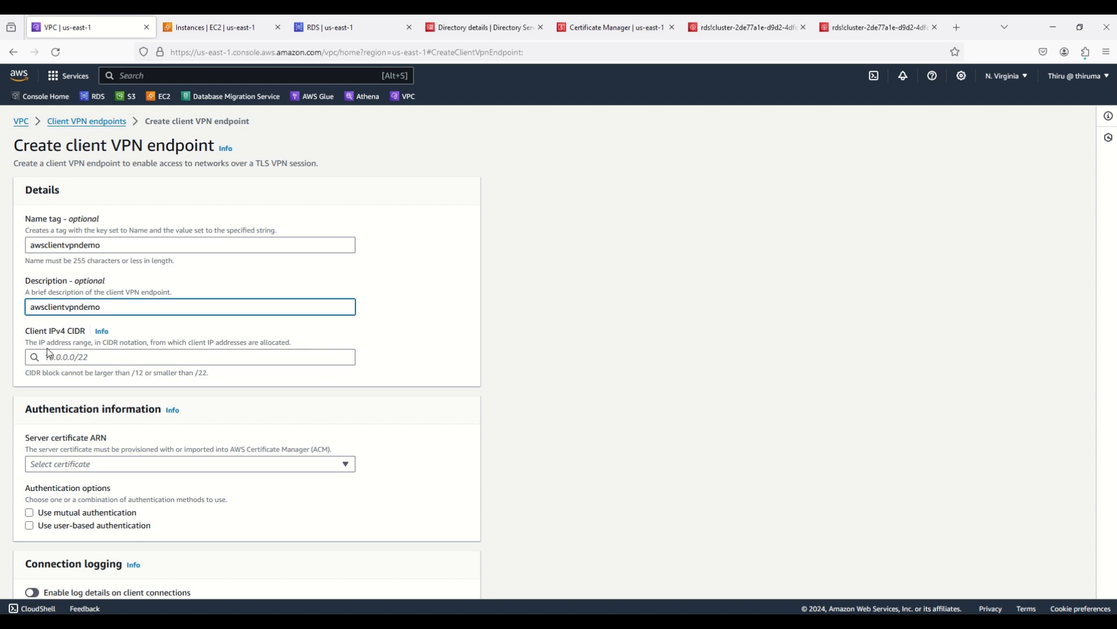
Set the endpoint's client IPv4 CIDR to 10.1.0.0/16.
{"action": "left_click", "coordinate": [65, 359]}
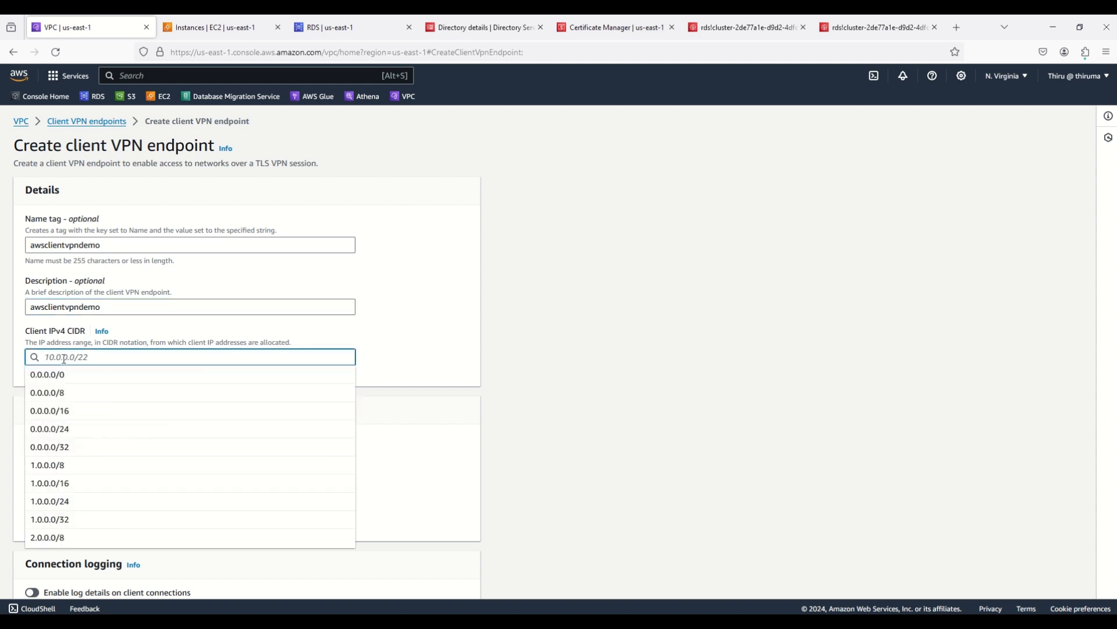
{"action": "type", "text": "10.1"}
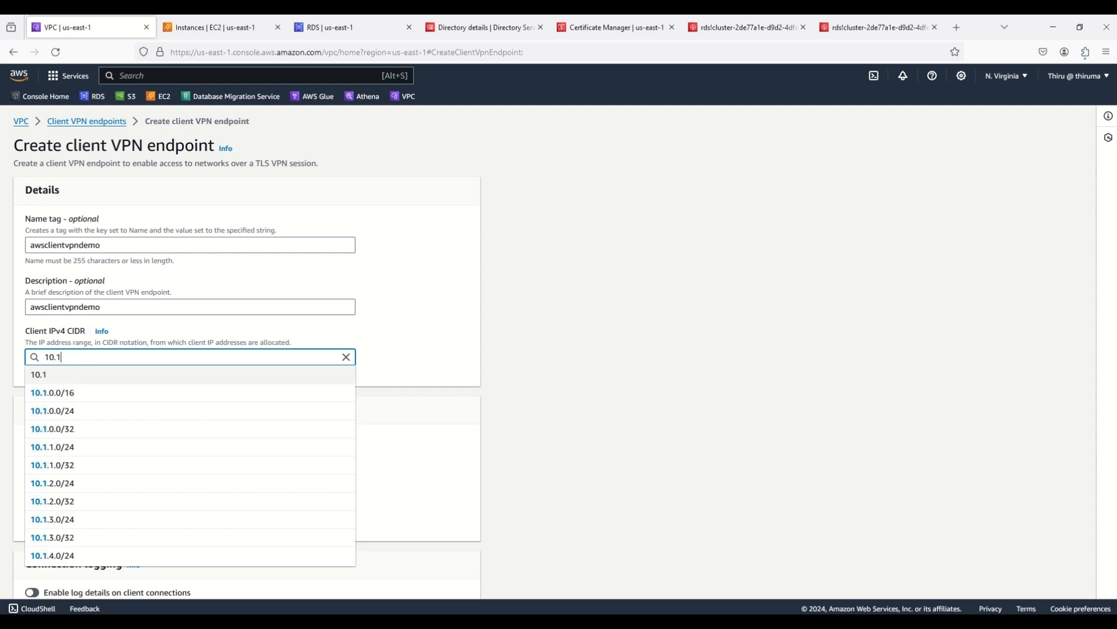
{"action": "type", "text": ".0."}
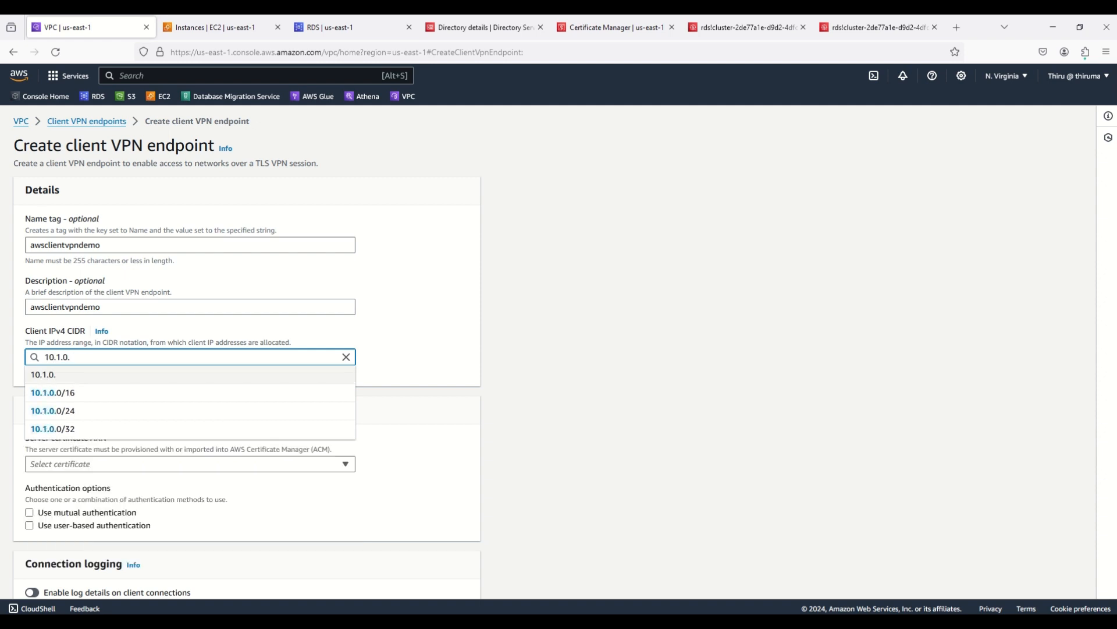
{"action": "type", "text": "0/16"}
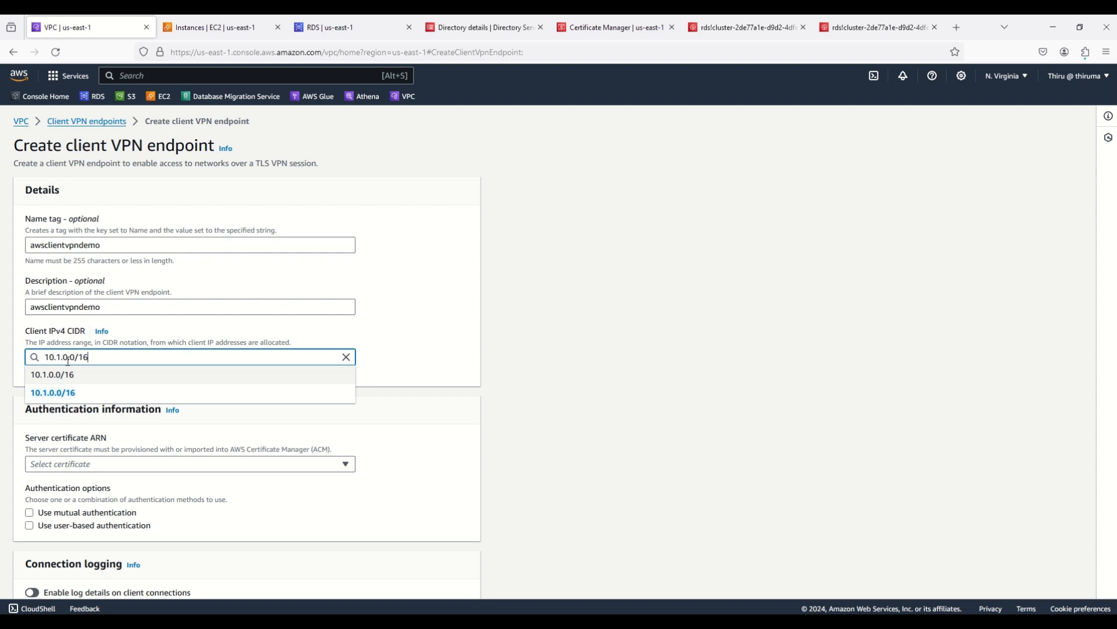
{"action": "left_click", "coordinate": [564, 356]}
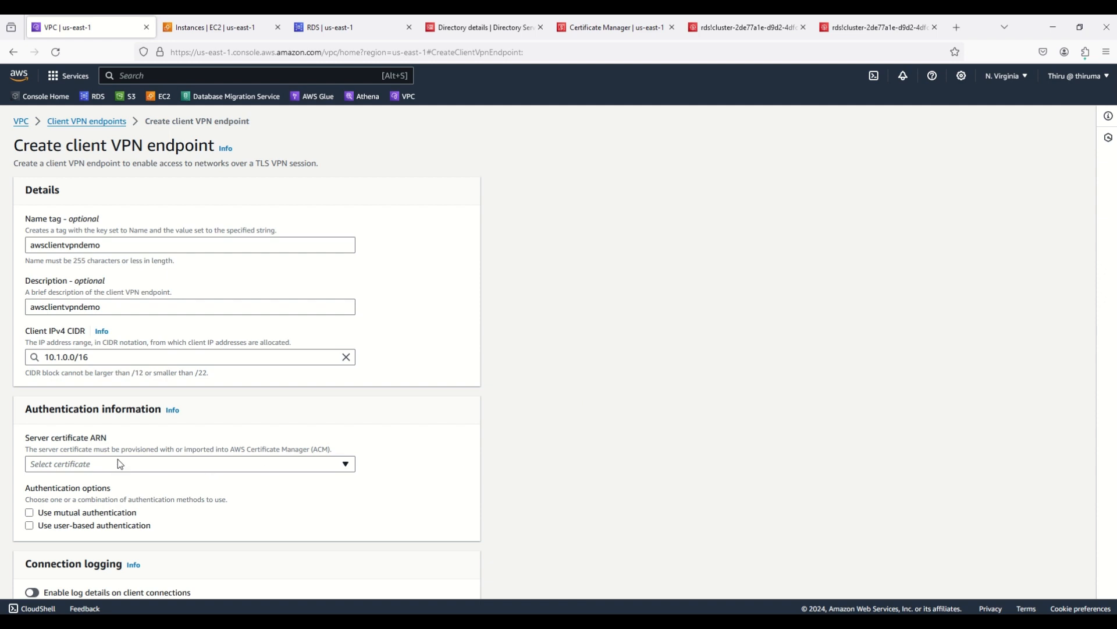
Choose the imported awsclientvpndemo certificate as the server certificate ARN and enable user-based authentication.
{"action": "scroll", "coordinate": [118, 459], "scroll_direction": "down", "scroll_amount": 1}
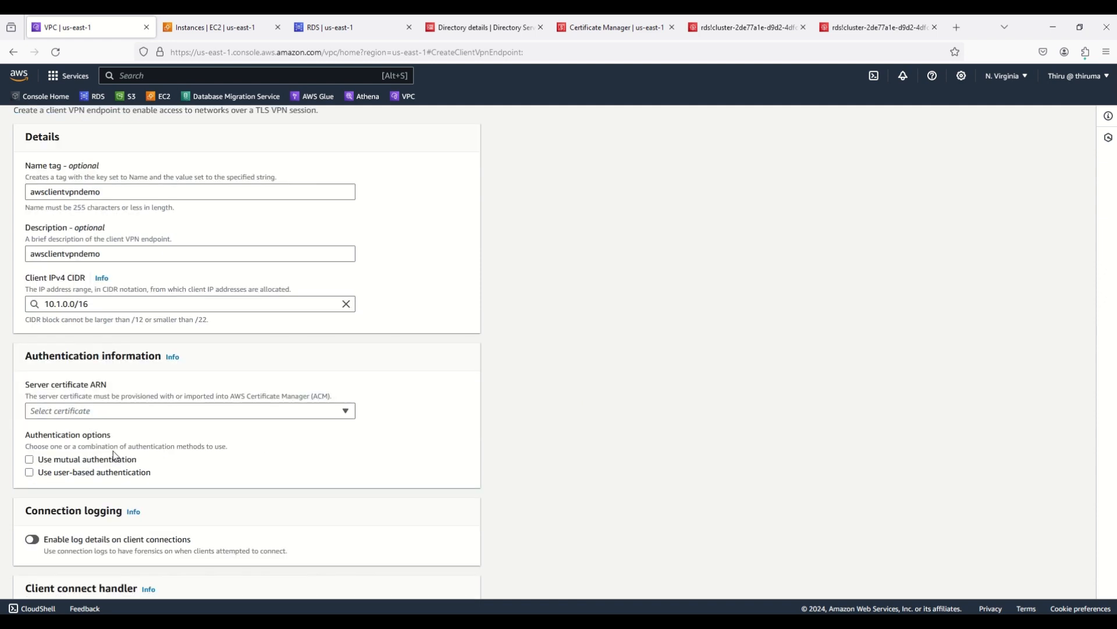
{"action": "left_click", "coordinate": [115, 406]}
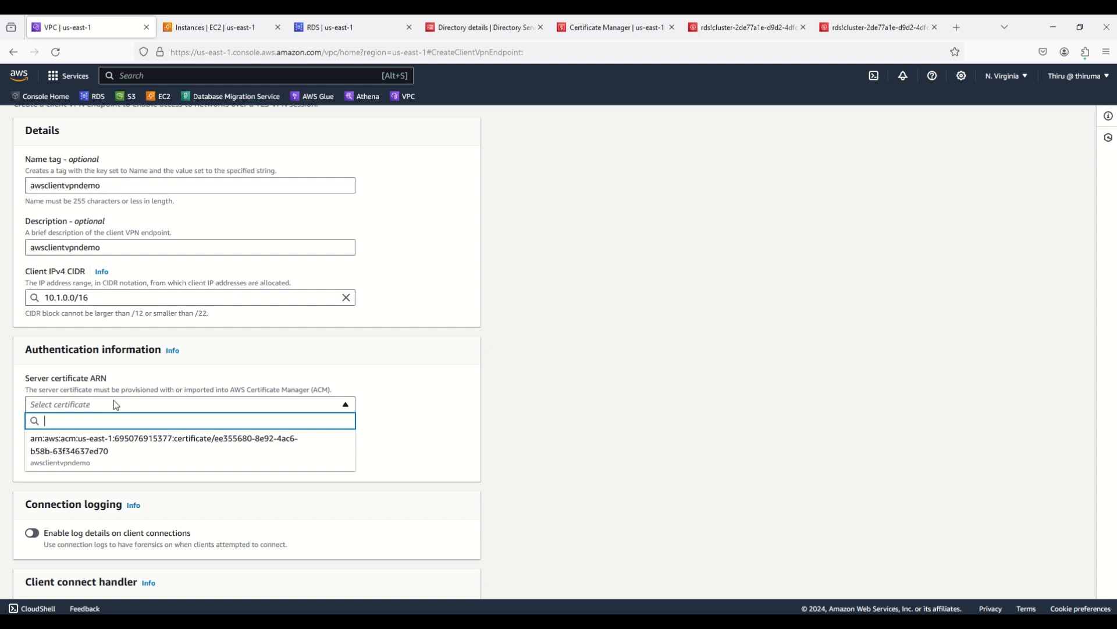
{"action": "left_click", "coordinate": [95, 450]}
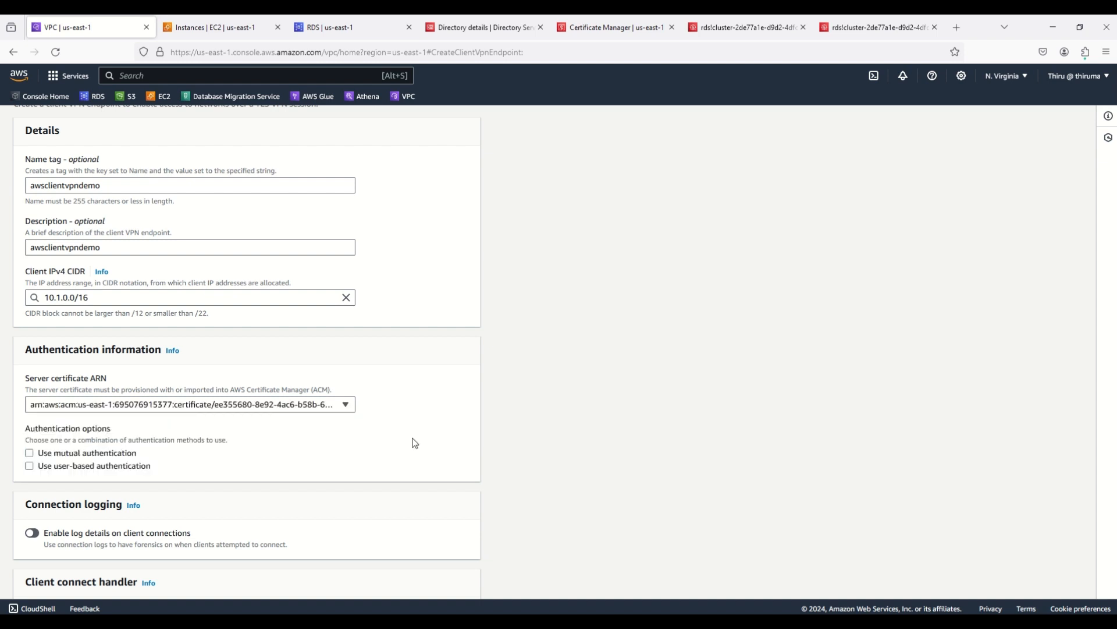
{"action": "scroll", "coordinate": [556, 431], "scroll_direction": "down", "scroll_amount": 1}
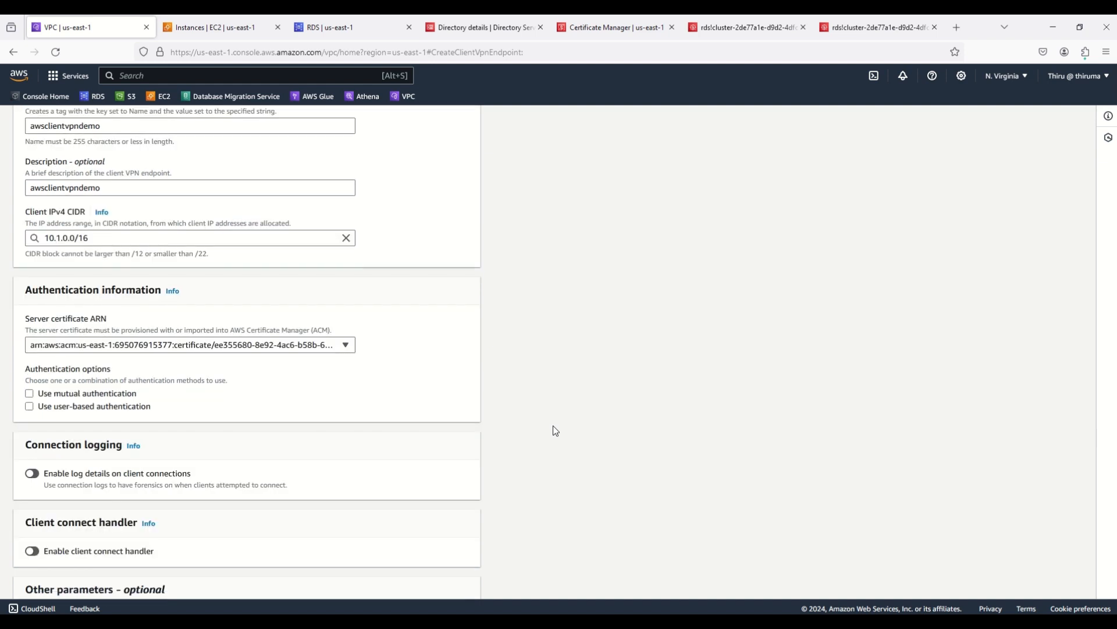
{"action": "scroll", "coordinate": [553, 430], "scroll_direction": "down", "scroll_amount": 1}
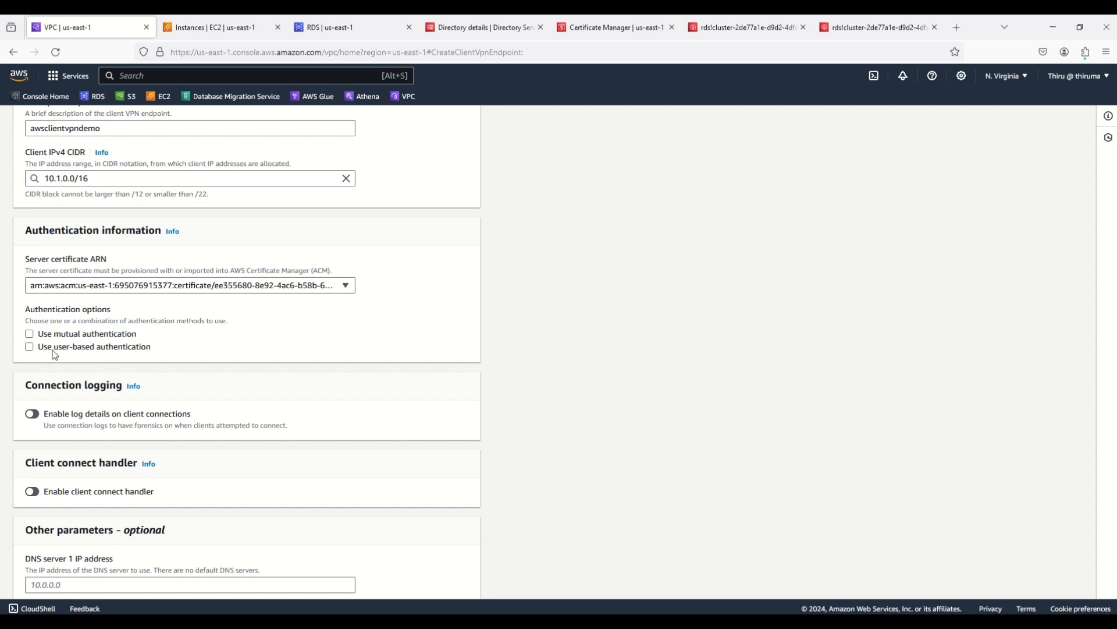
{"action": "left_click", "coordinate": [30, 347]}
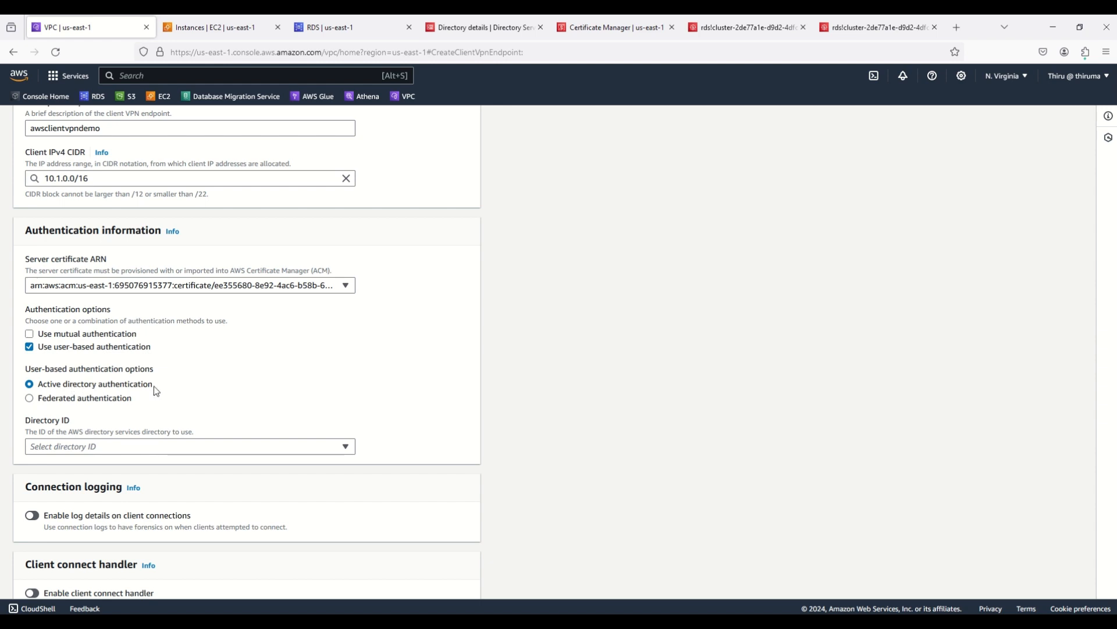
Select the corp.awsvpnclientdemo.com directory (d-9067f83624) as the directory ID for Active Directory authentication.
{"action": "left_click", "coordinate": [119, 447]}
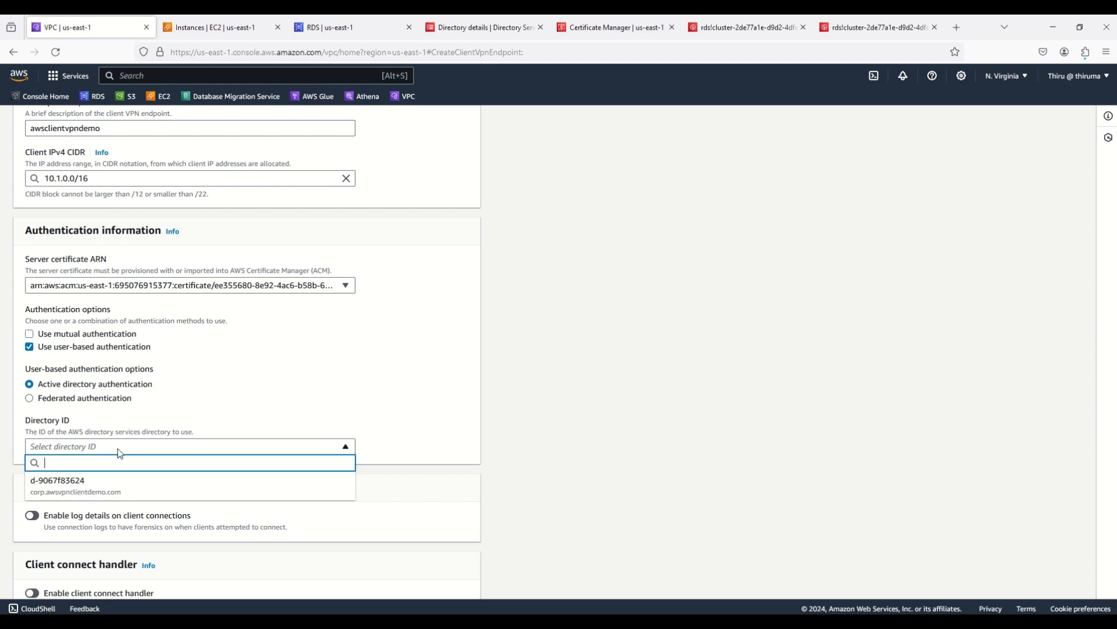
{"action": "left_click", "coordinate": [83, 492]}
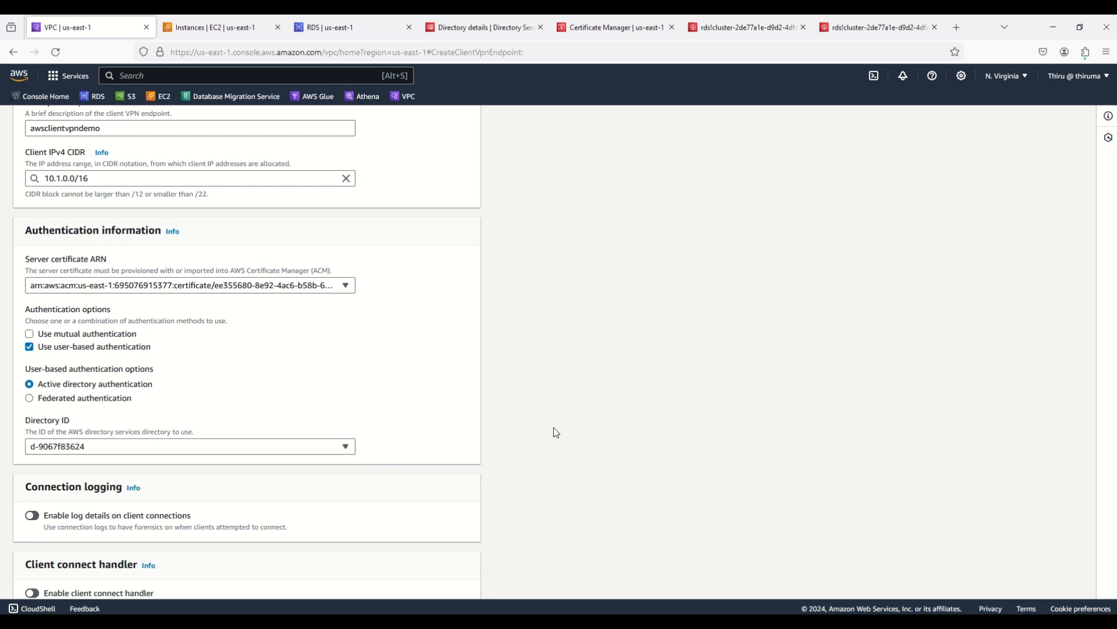
Copy the first DNS address, 10.0.136.66, from the directory's networking details into the endpoint's DNS server 1 IP address.
{"action": "scroll", "coordinate": [540, 391], "scroll_direction": "down", "scroll_amount": 2}
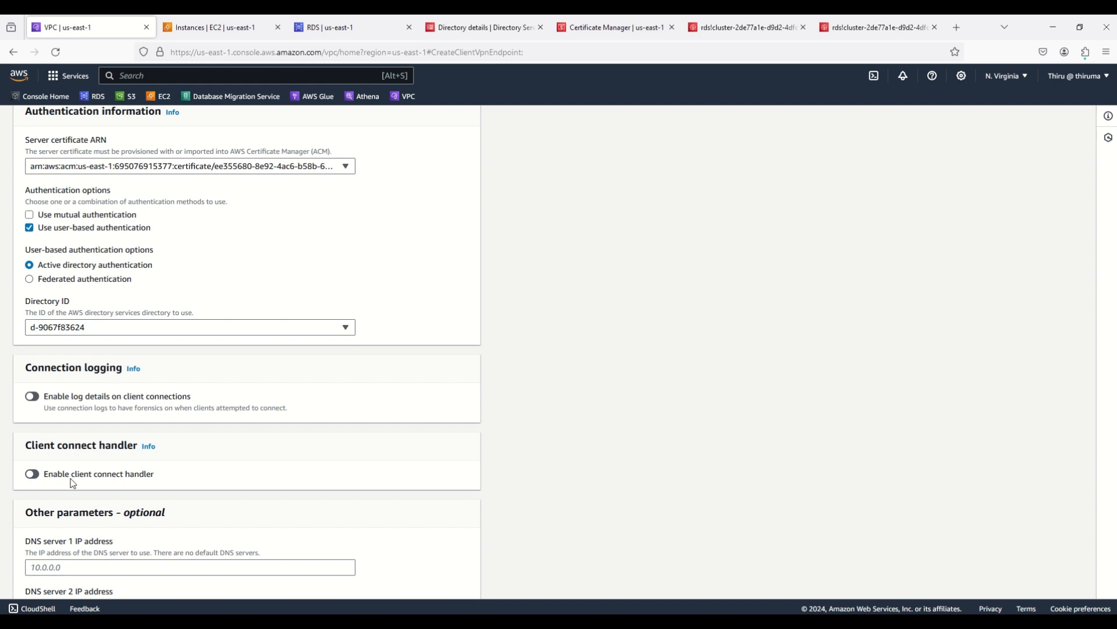
{"action": "scroll", "coordinate": [573, 445], "scroll_direction": "down", "scroll_amount": 2}
{"action": "scroll", "coordinate": [575, 447], "scroll_direction": "down", "scroll_amount": 2}
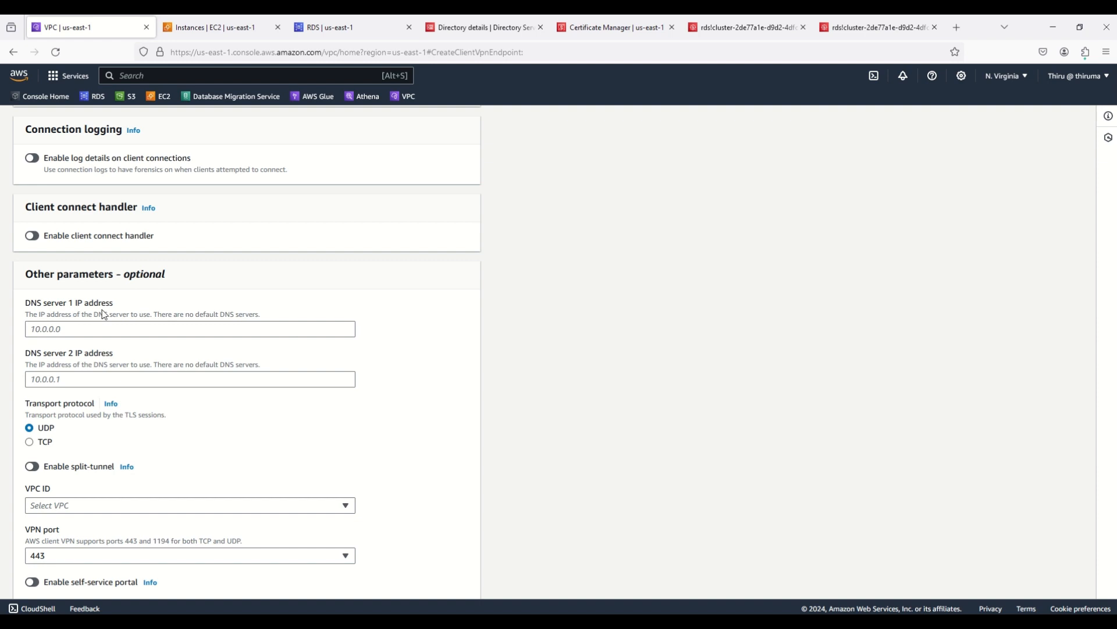
{"action": "left_click", "coordinate": [465, 18]}
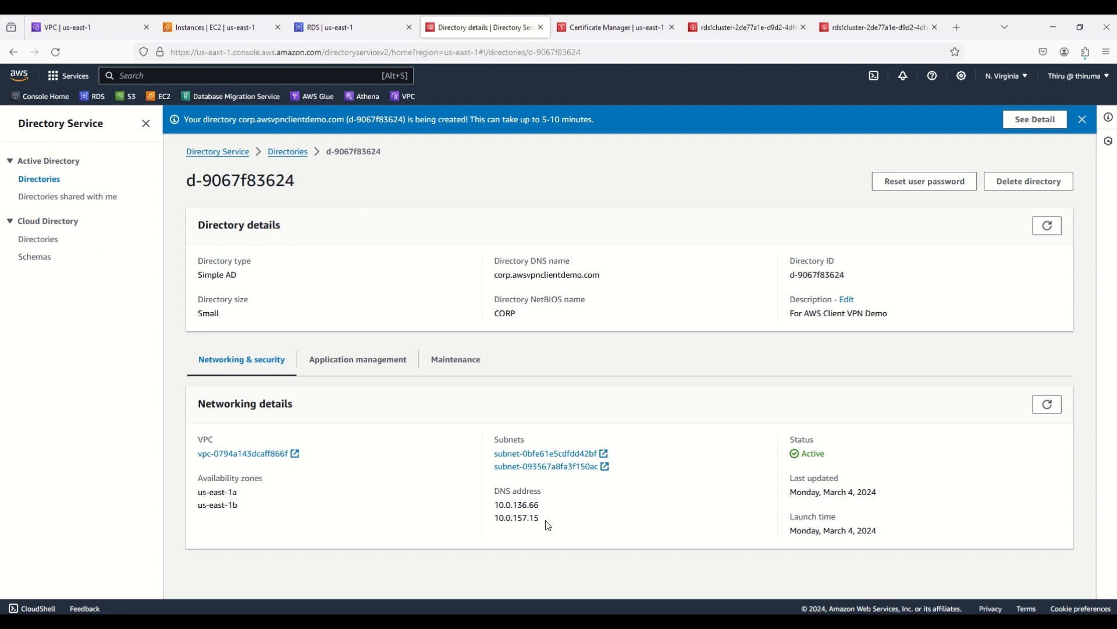
{"action": "triple_click", "coordinate": [513, 505]}
{"action": "right_click", "coordinate": [515, 504]}
{"action": "left_click", "coordinate": [533, 373]}
{"action": "left_click", "coordinate": [80, 32]}
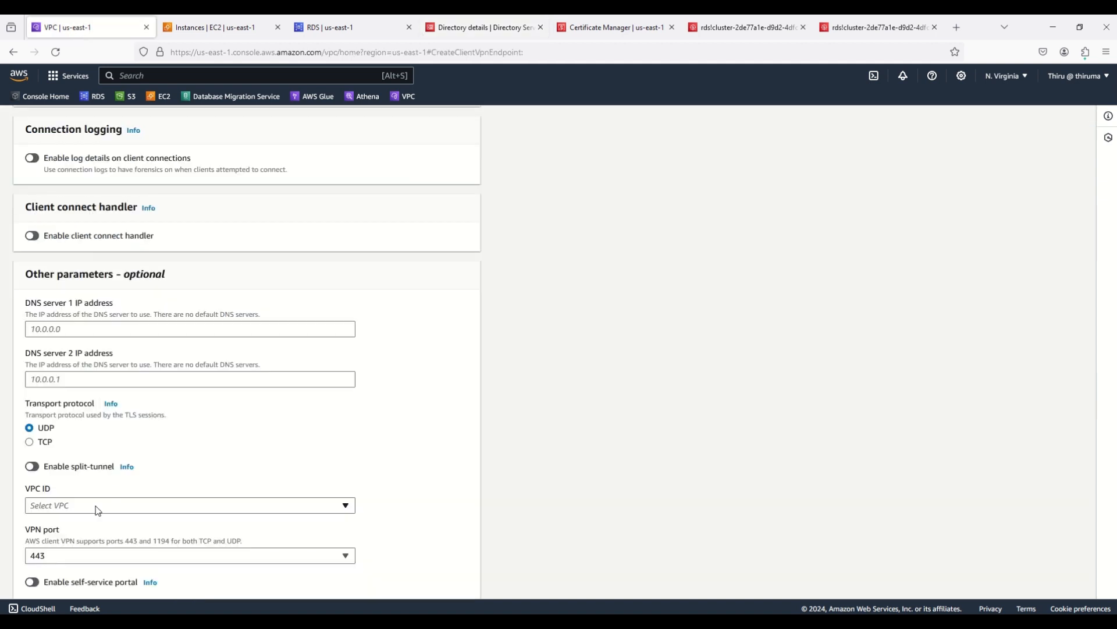
{"action": "left_click", "coordinate": [58, 327]}
{"action": "key", "text": "ctrl+v"}
Copy the second DNS address, 10.0.157.15, from the directory's networking details into the endpoint's DNS server 2 IP address.
{"action": "left_click", "coordinate": [471, 29]}
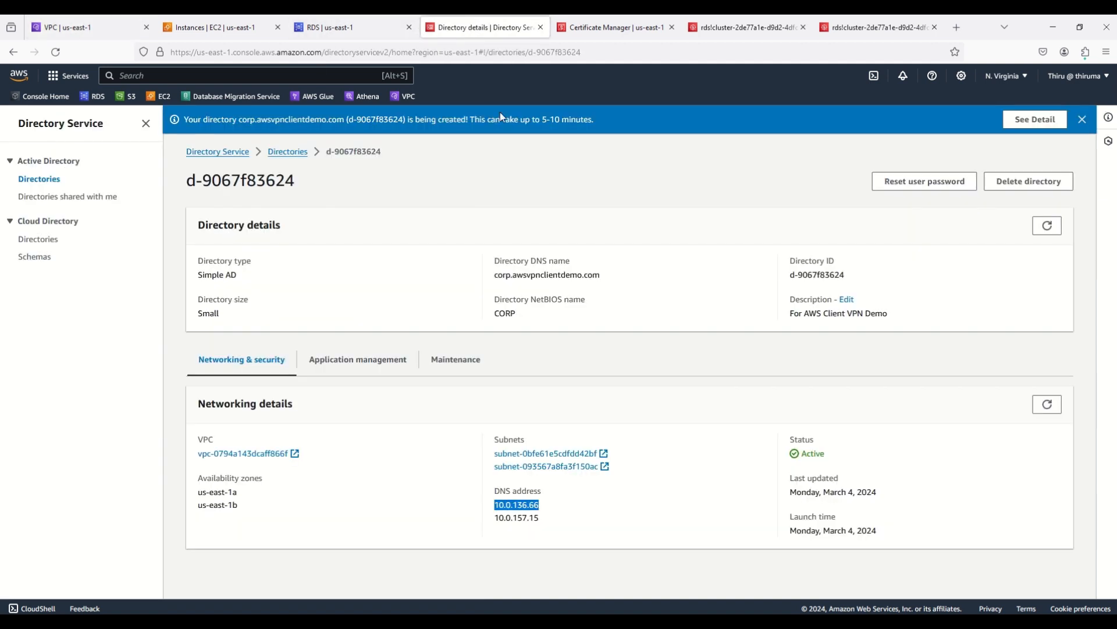
{"action": "triple_click", "coordinate": [519, 516]}
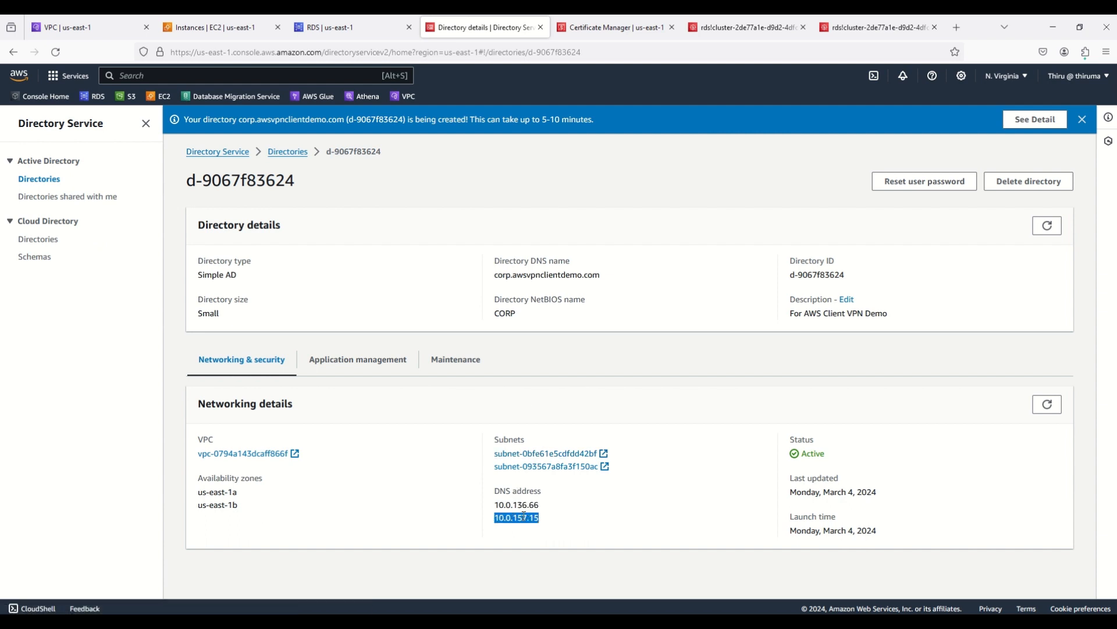
{"action": "right_click", "coordinate": [523, 516]}
{"action": "left_click", "coordinate": [561, 386]}
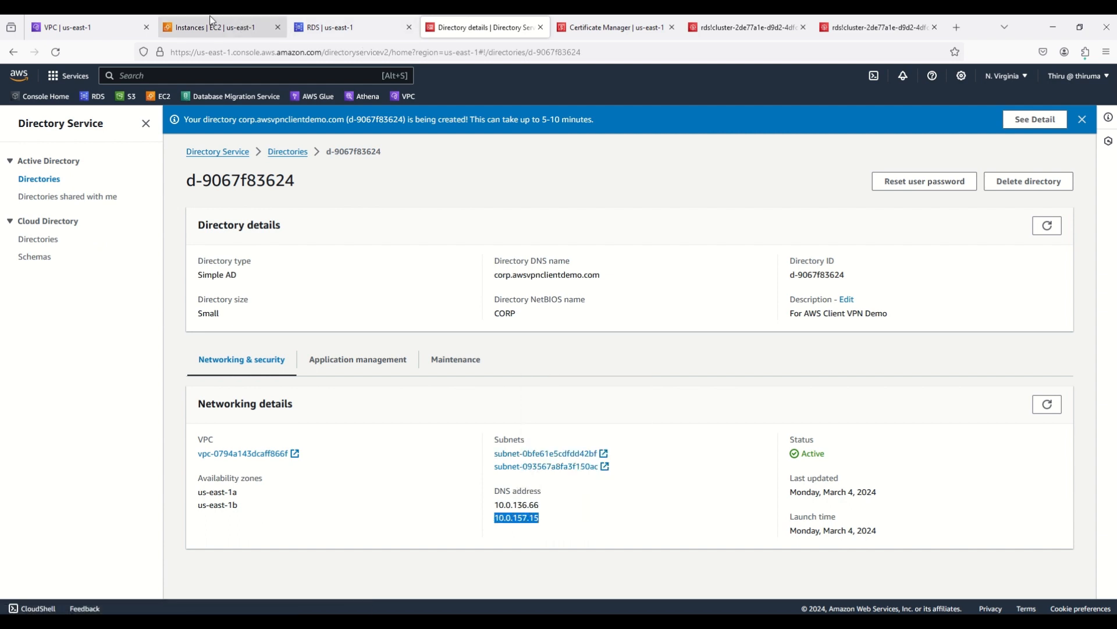
{"action": "left_click", "coordinate": [103, 28]}
{"action": "left_click", "coordinate": [117, 379]}
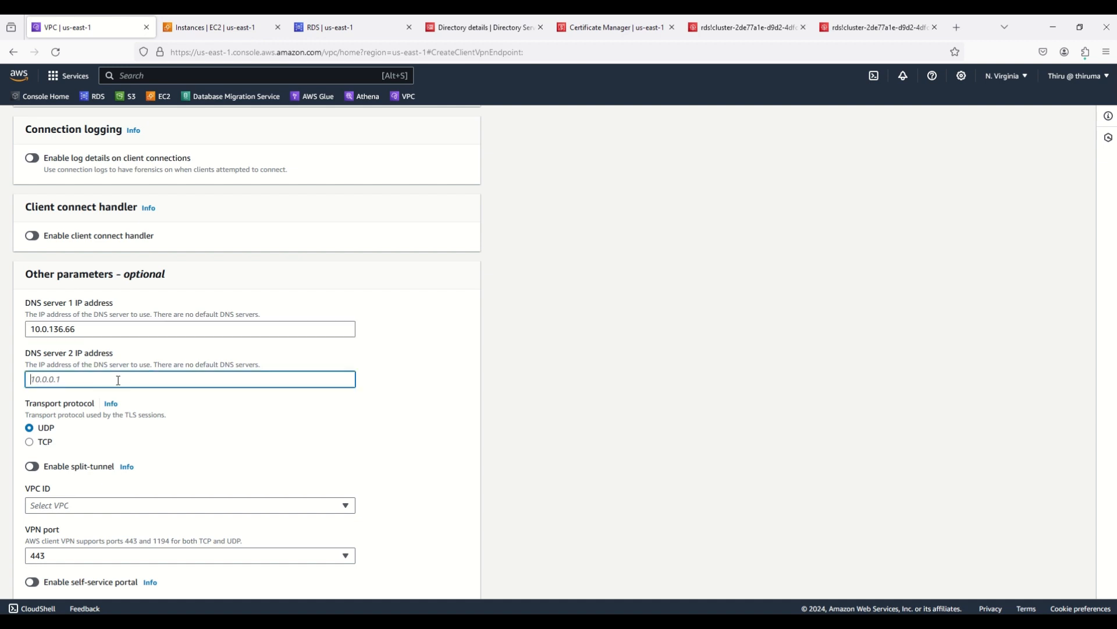
{"action": "key", "text": "ctrl+v"}
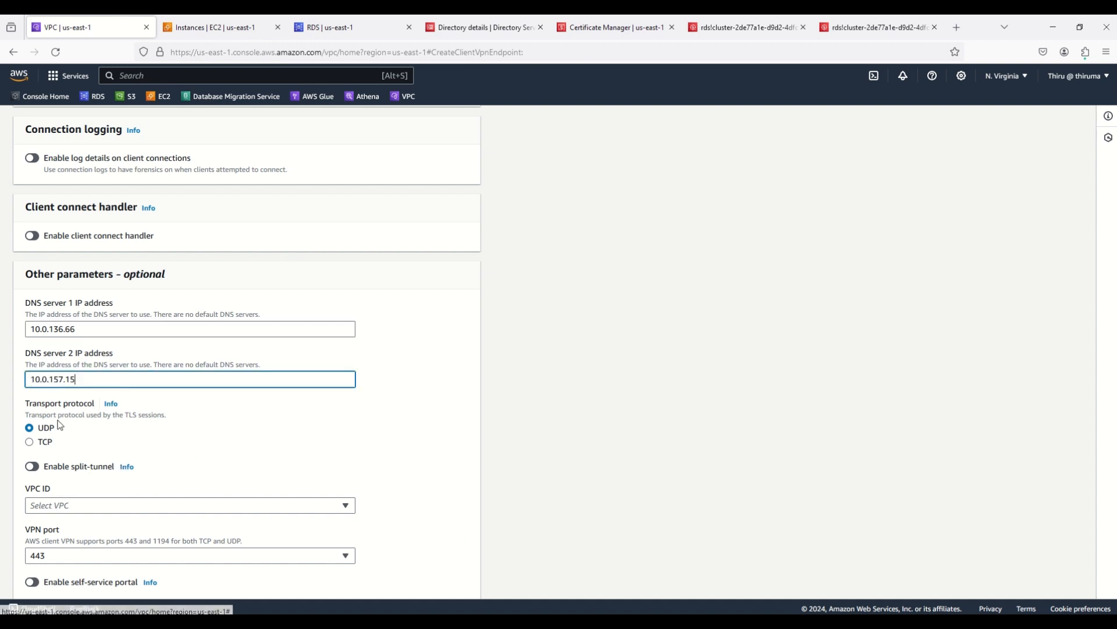
{"action": "left_click", "coordinate": [640, 457]}
Enable split-tunnel and select ClientVPNDemo-vpc as the endpoint's VPC.
{"action": "scroll", "coordinate": [640, 457], "scroll_direction": "down", "scroll_amount": 2}
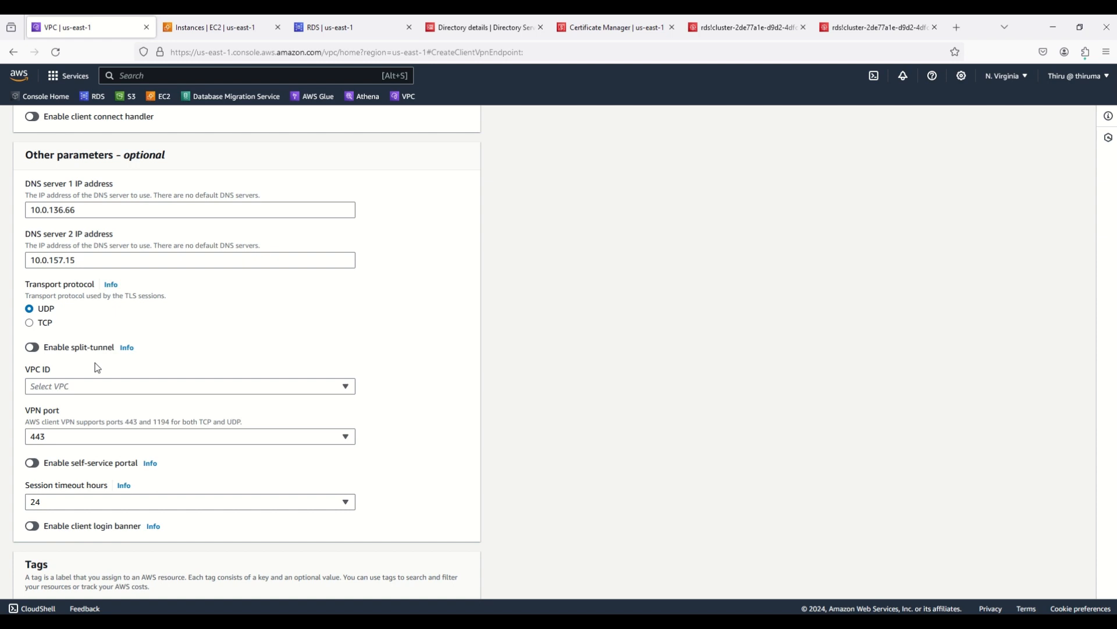
{"action": "left_click", "coordinate": [37, 349]}
{"action": "left_click", "coordinate": [190, 391]}
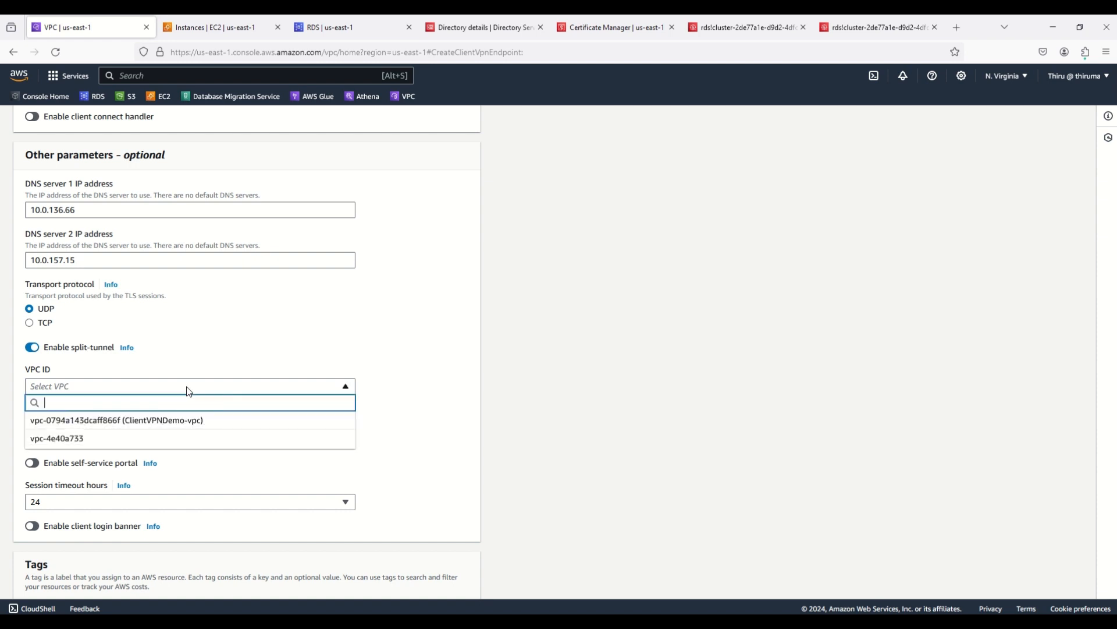
{"action": "left_click", "coordinate": [172, 421]}
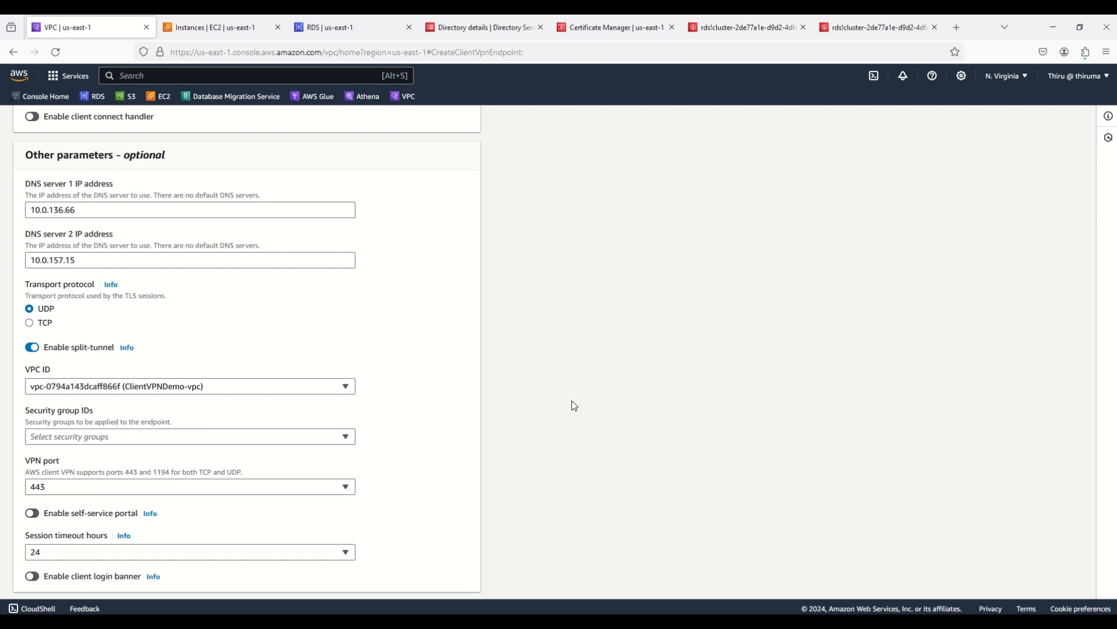
Apply the default VPC security group to the client VPN endpoint.
{"action": "left_click", "coordinate": [347, 436]}
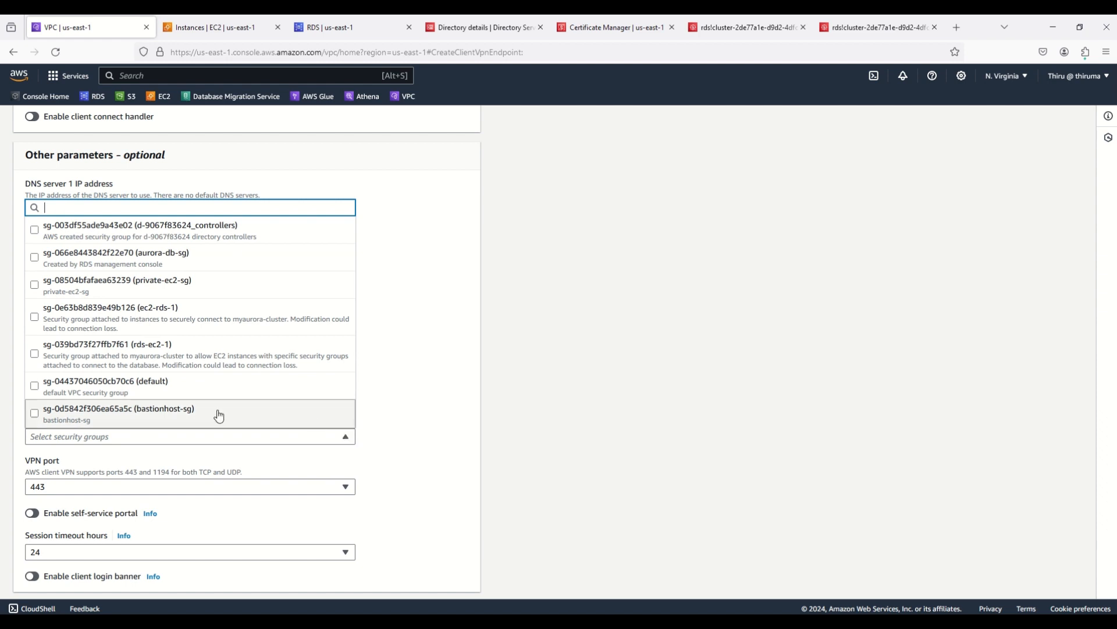
{"action": "left_click", "coordinate": [132, 387]}
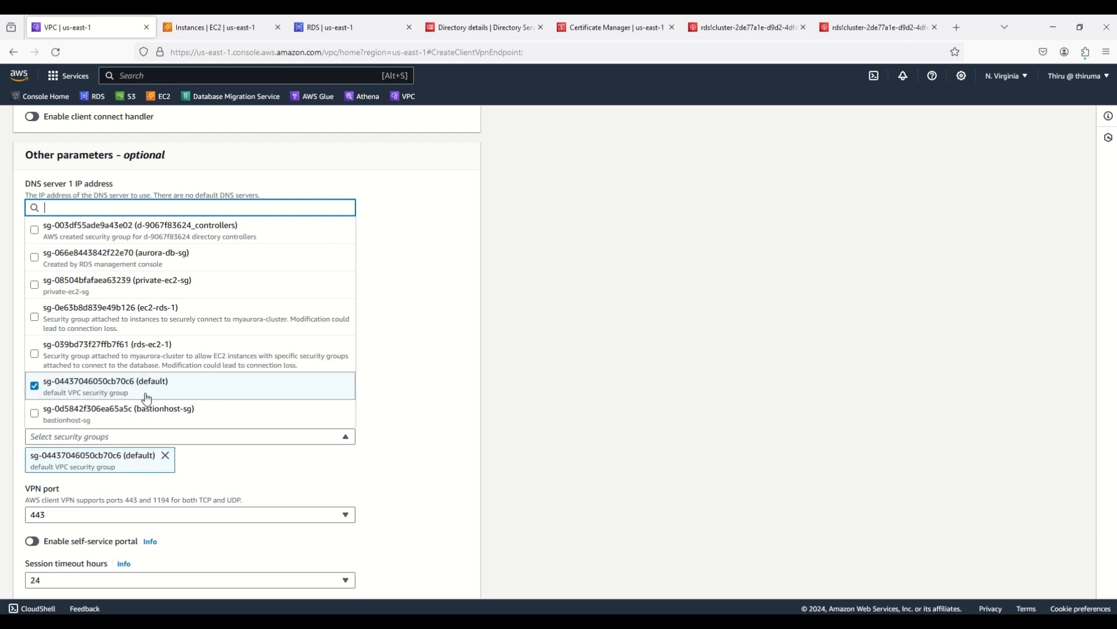
{"action": "left_click", "coordinate": [574, 425]}
Enable the self-service portal and create the client VPN endpoint.
{"action": "scroll", "coordinate": [572, 425], "scroll_direction": "down", "scroll_amount": 2}
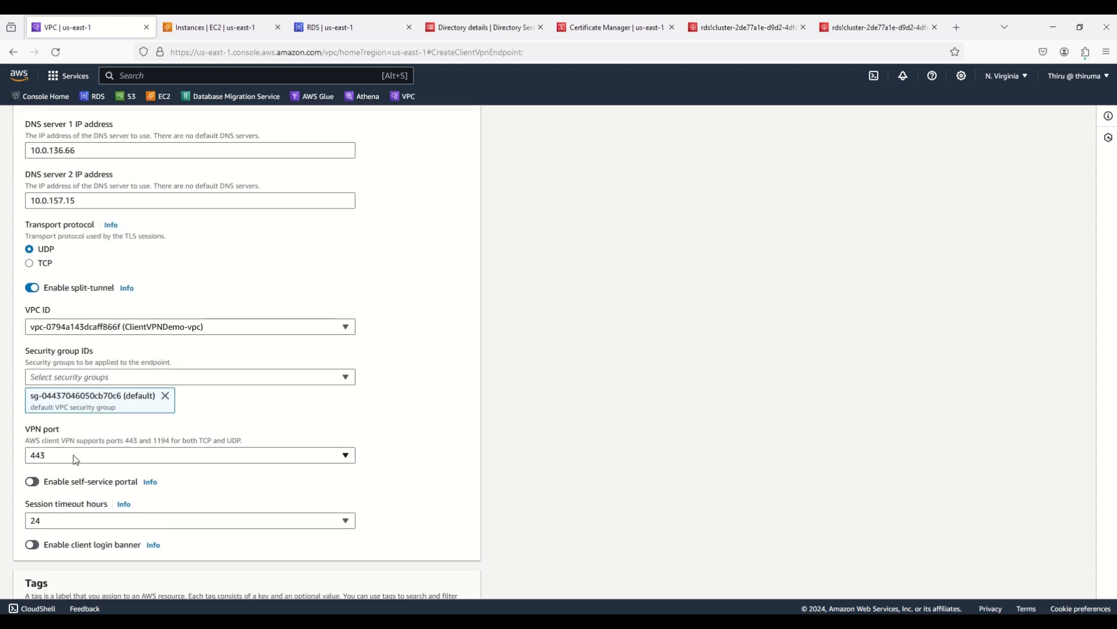
{"action": "scroll", "coordinate": [536, 457], "scroll_direction": "down", "scroll_amount": 5}
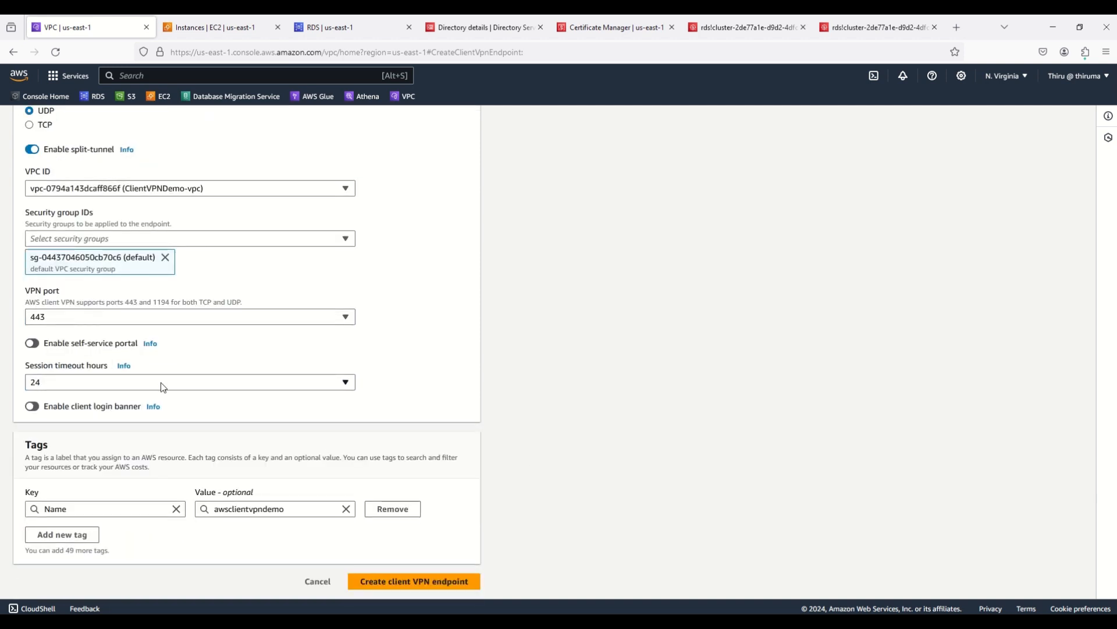
{"action": "left_click", "coordinate": [37, 344]}
{"action": "left_click", "coordinate": [394, 583]}
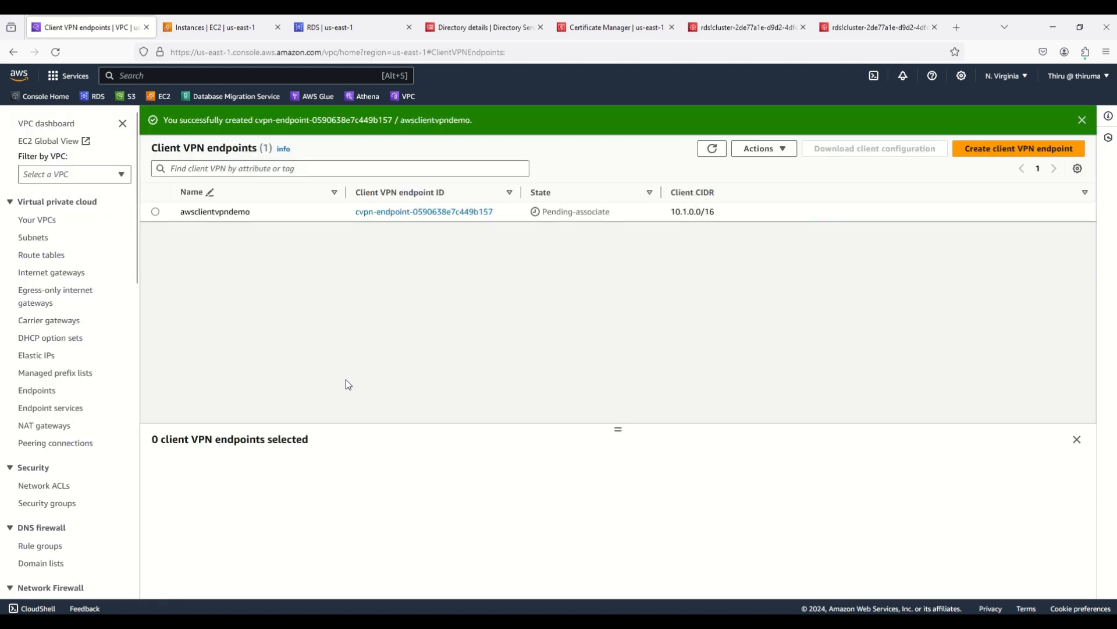
Start associating a target network with the awsclientvpndemo endpoint and choose ClientVPNDemo-vpc as its VPC.
{"action": "left_click", "coordinate": [155, 212]}
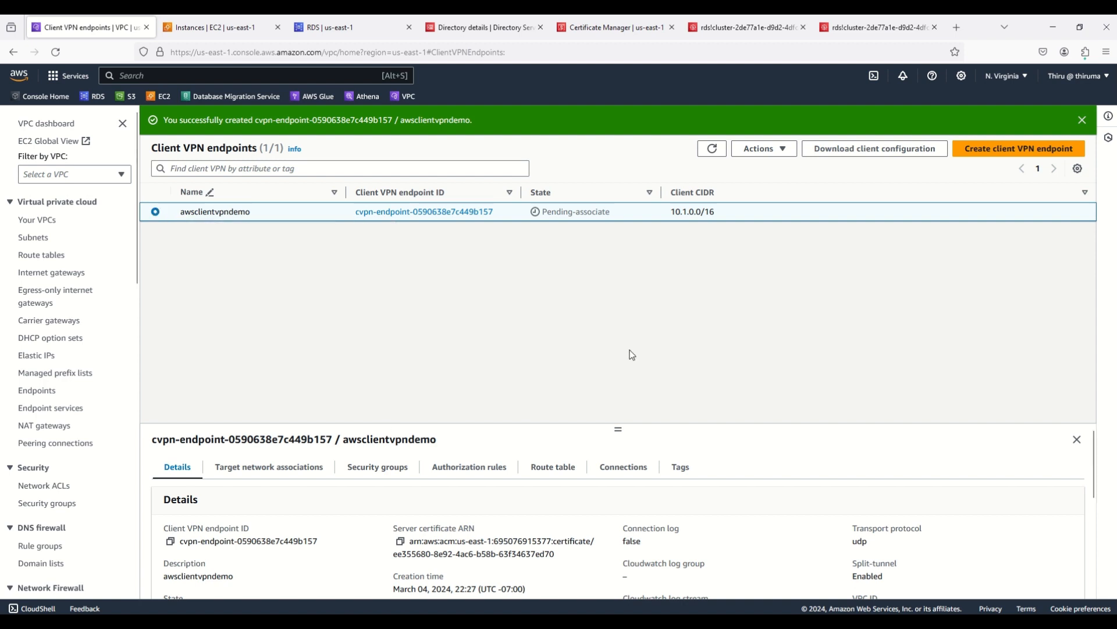
{"action": "left_click", "coordinate": [271, 473]}
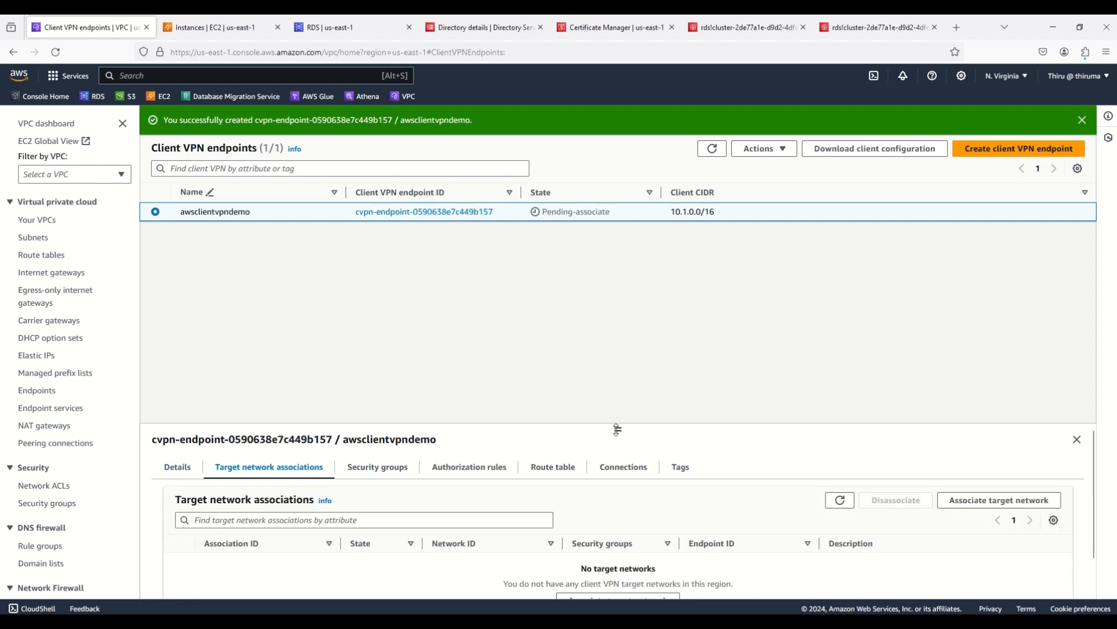
{"action": "left_click_drag", "start_coordinate": [617, 429], "coordinate": [602, 316]}
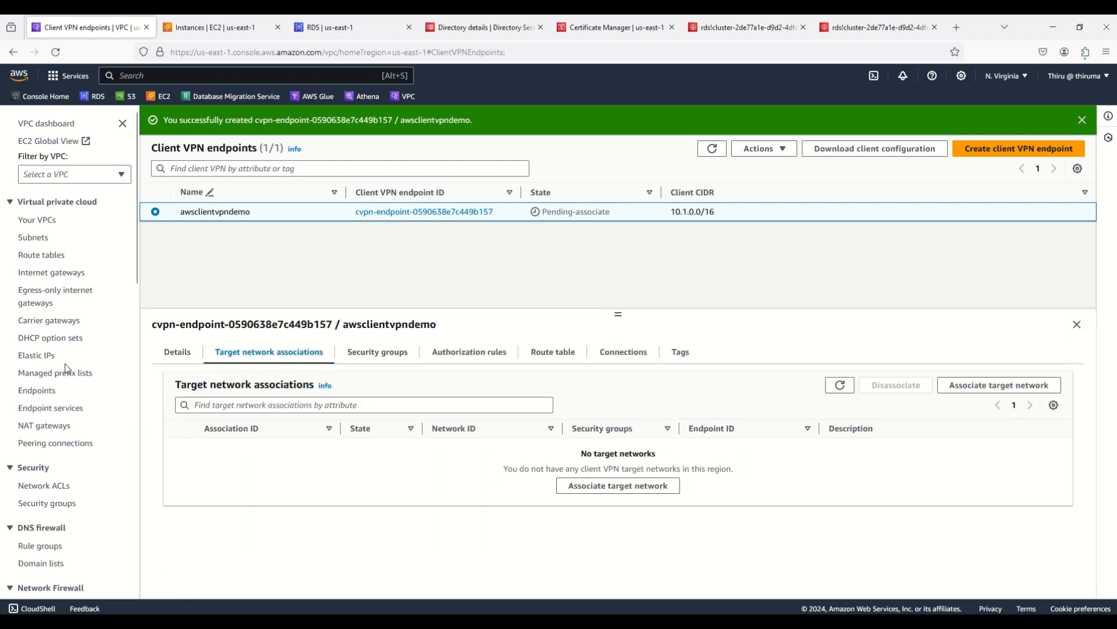
{"action": "left_click", "coordinate": [988, 384]}
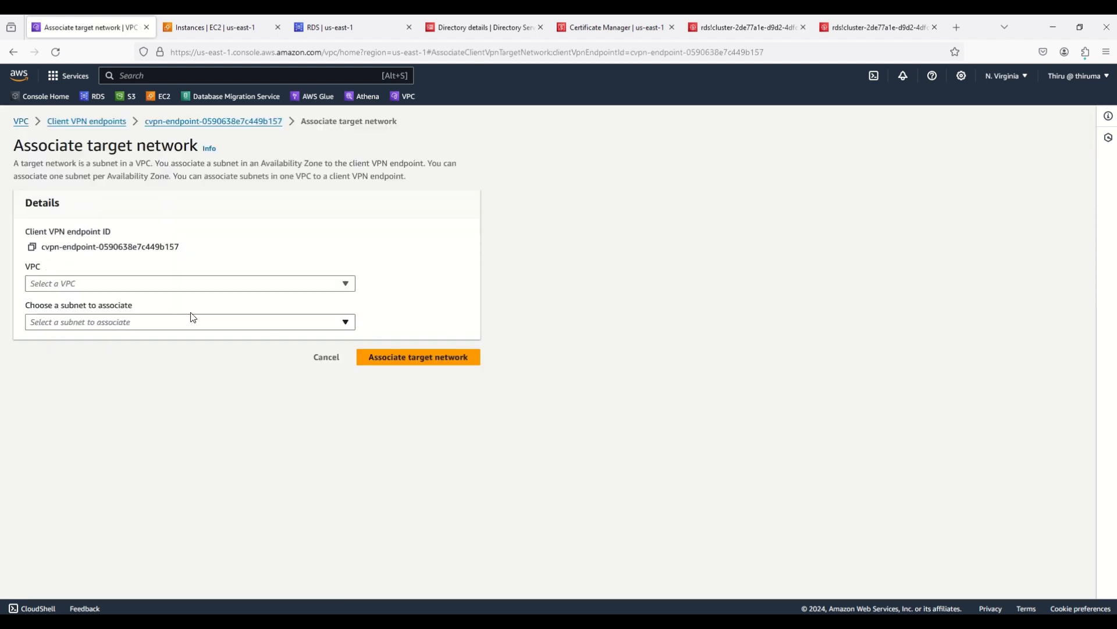
{"action": "left_click", "coordinate": [107, 285]}
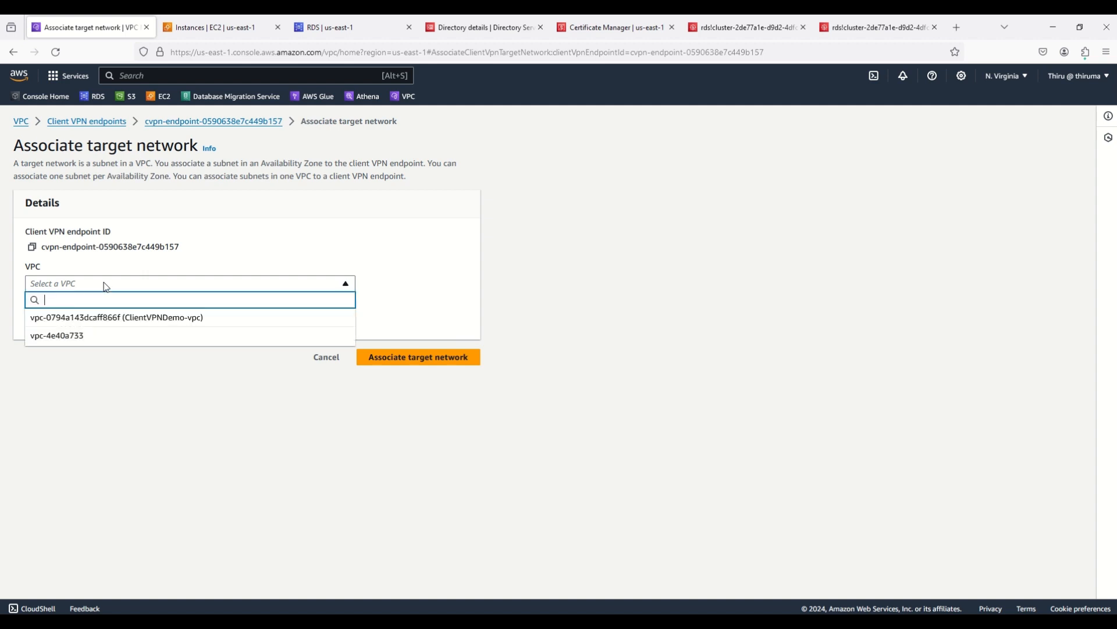
{"action": "left_click", "coordinate": [139, 319]}
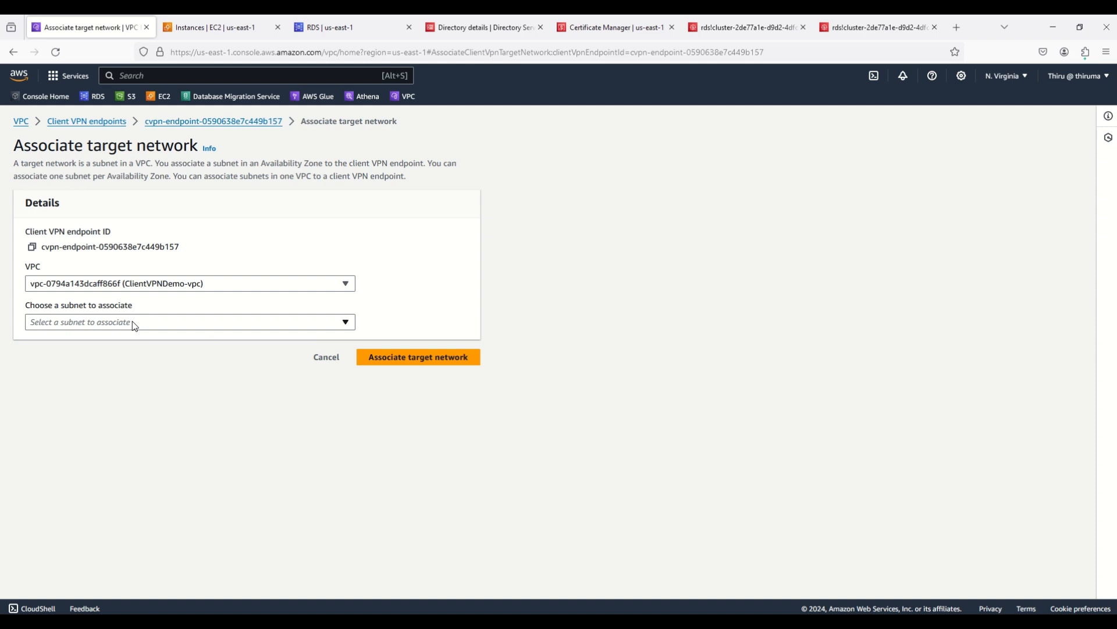
Check the available subnets and the AWS Client VPN architecture diagram to see which private subnets hold the VPN network interfaces.
{"action": "left_click", "coordinate": [134, 326]}
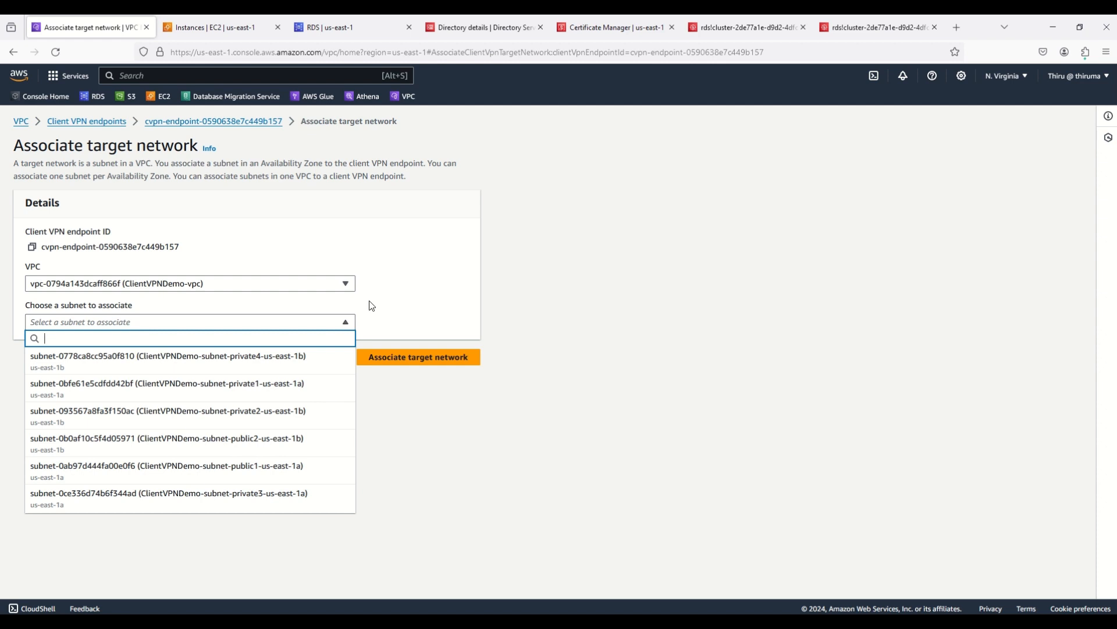
{"action": "left_click", "coordinate": [753, 336]}
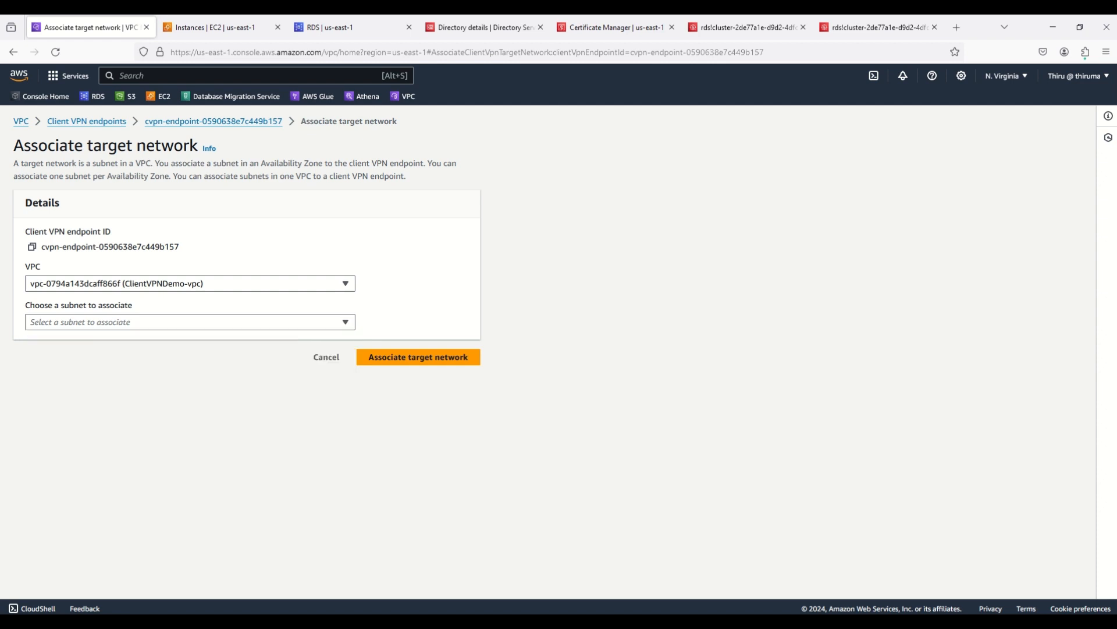
{"action": "key", "text": "alt+Tab"}
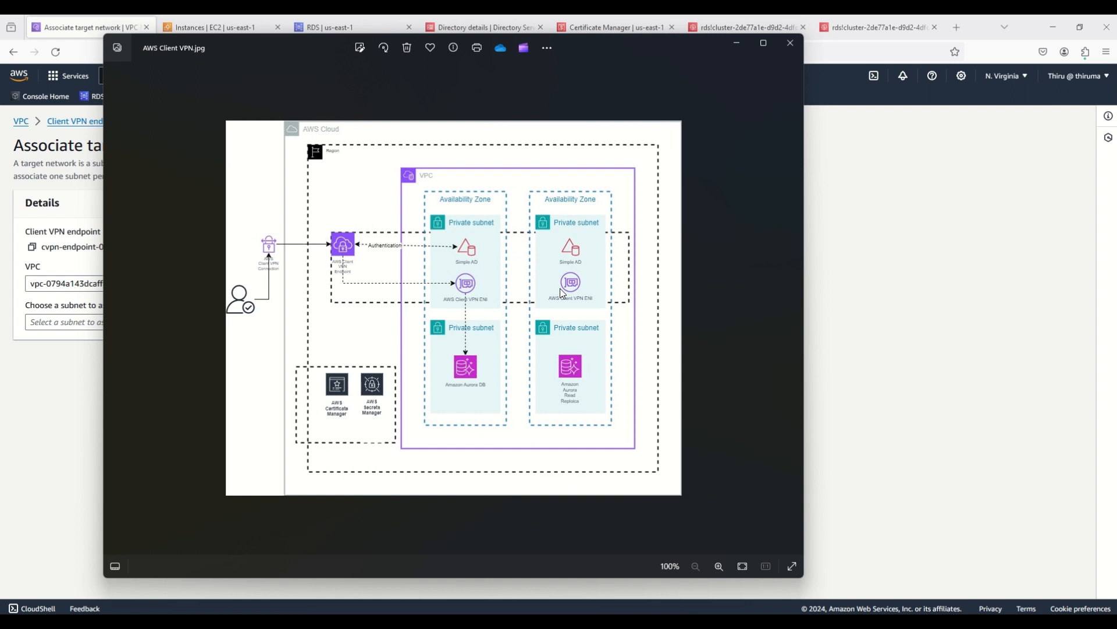
{"action": "left_click", "coordinate": [896, 281]}
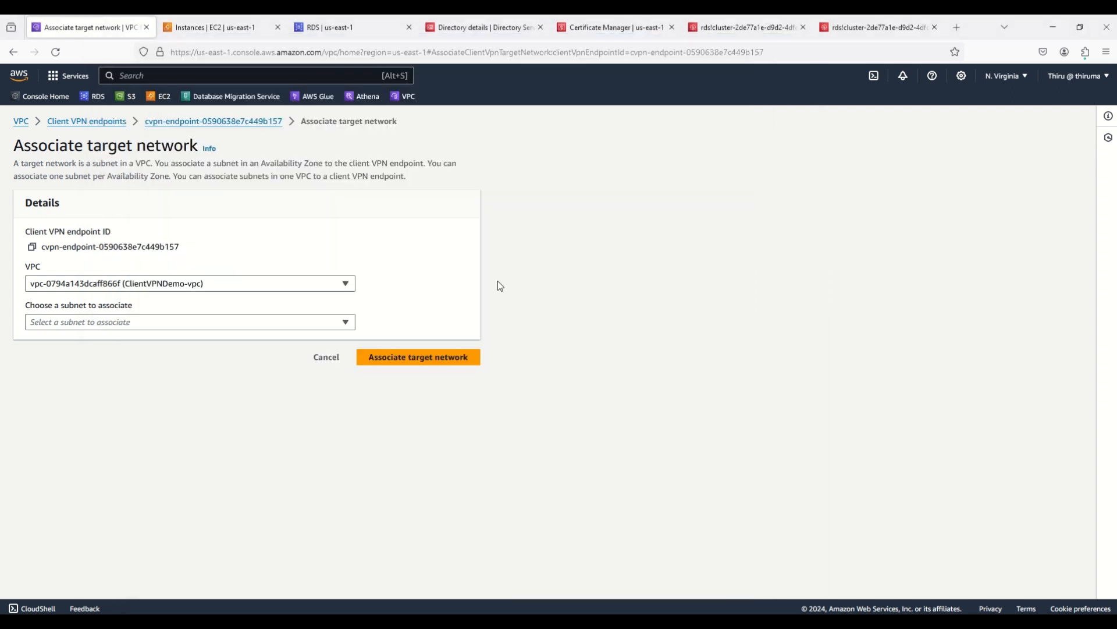
Associate the subnet ClientVPNDemo-subnet-private1-us-east-1a as the endpoint's target network.
{"action": "left_click", "coordinate": [193, 326]}
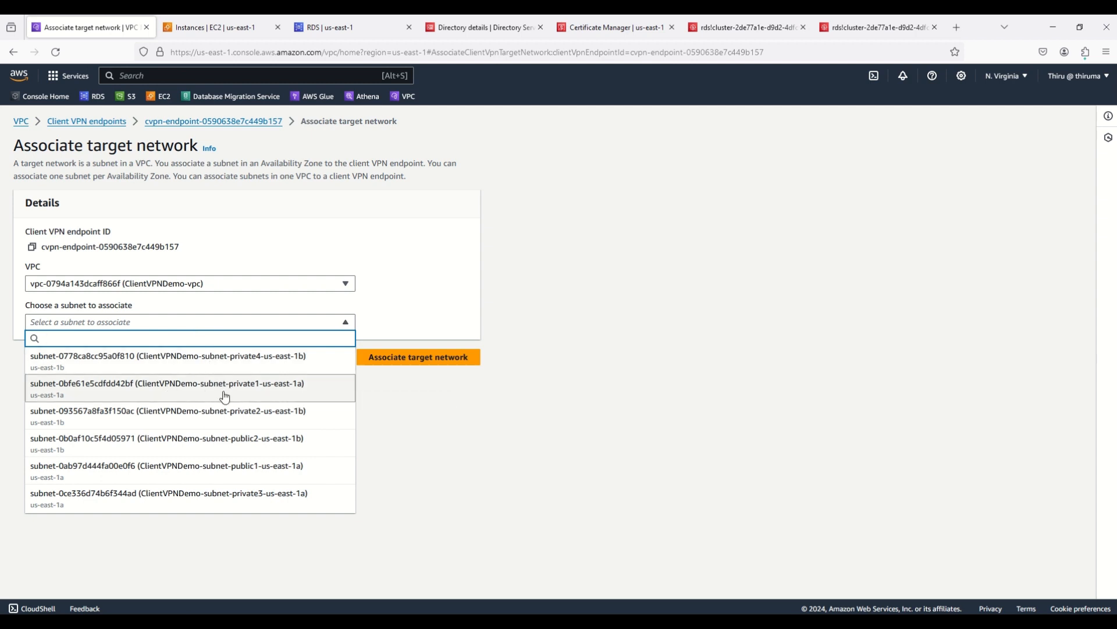
{"action": "left_click", "coordinate": [254, 386]}
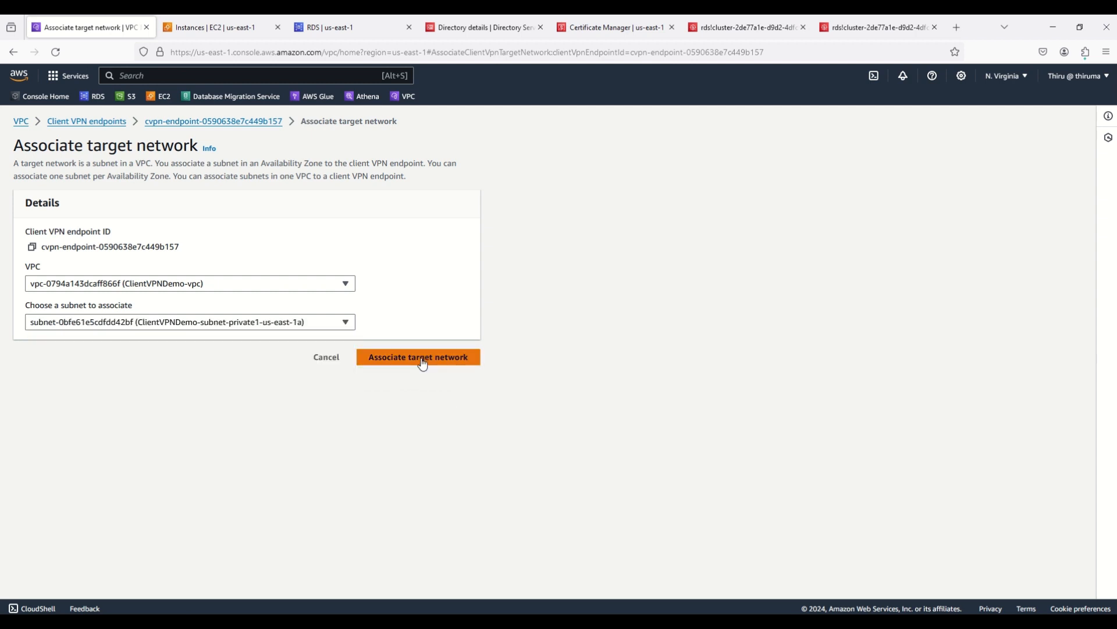
{"action": "left_click", "coordinate": [421, 359]}
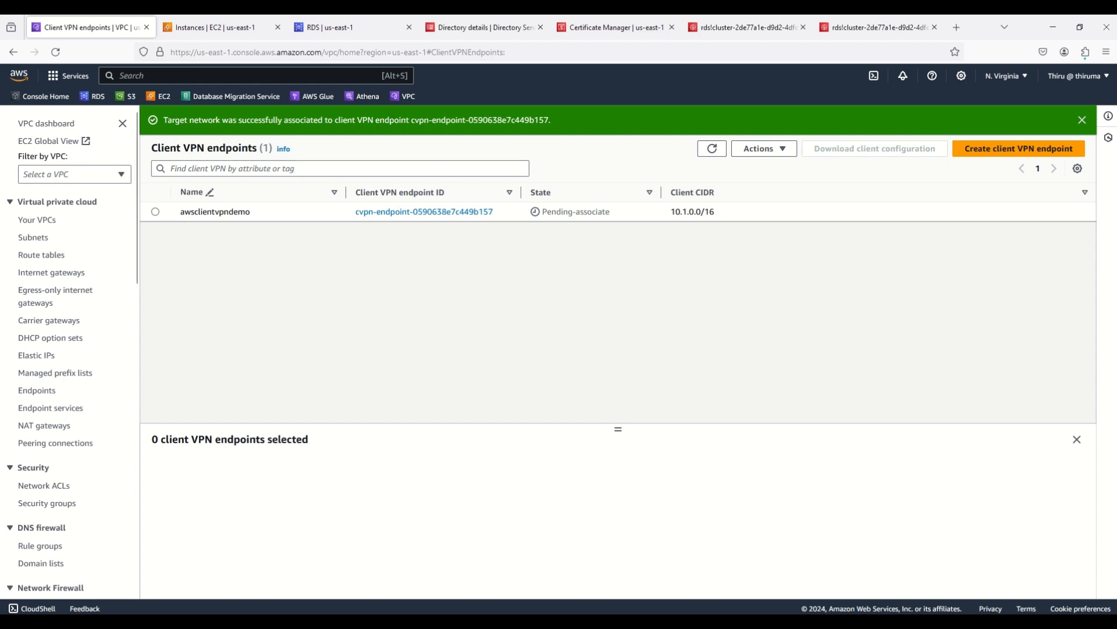
Examine the awsclientvpndemo endpoint's target network associations and refresh the endpoint list to check its state.
{"action": "left_click", "coordinate": [155, 212]}
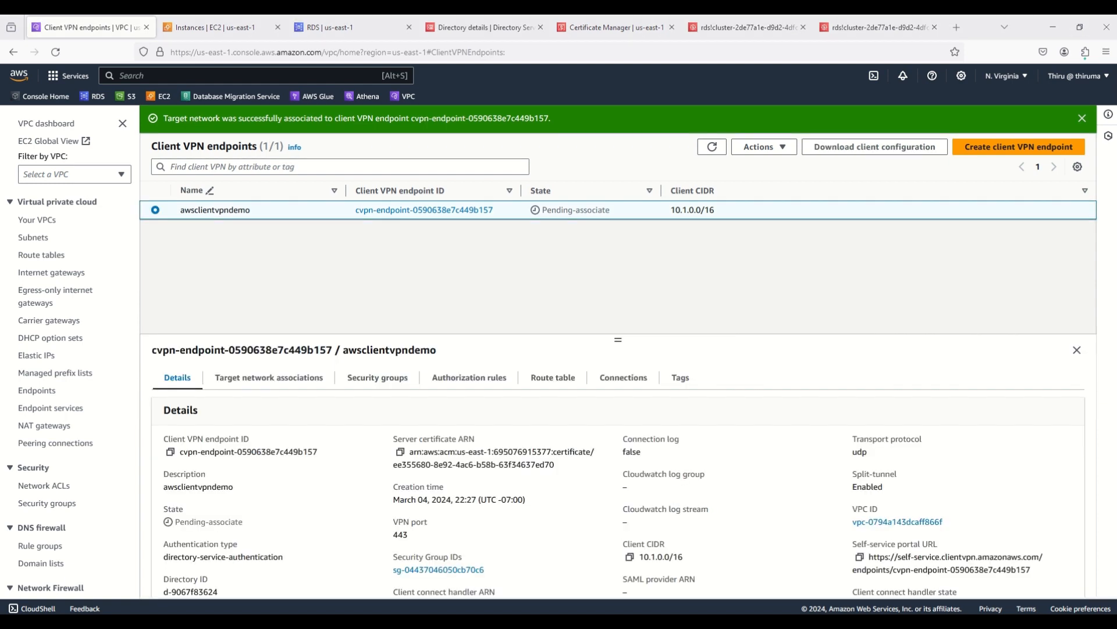
{"action": "left_click", "coordinate": [286, 383]}
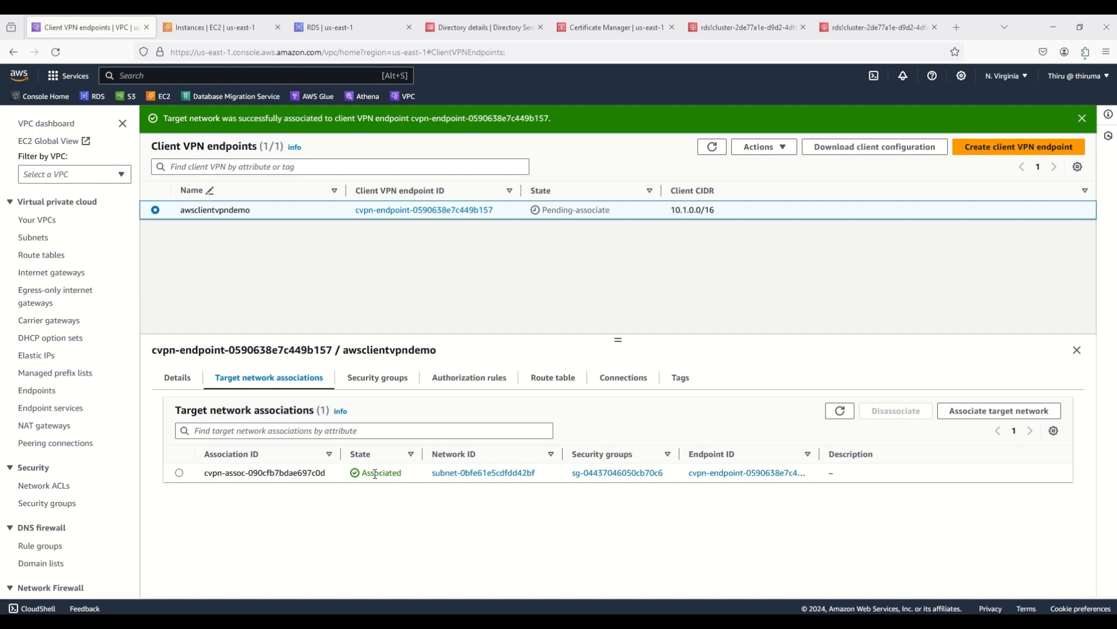
{"action": "left_click", "coordinate": [711, 147]}
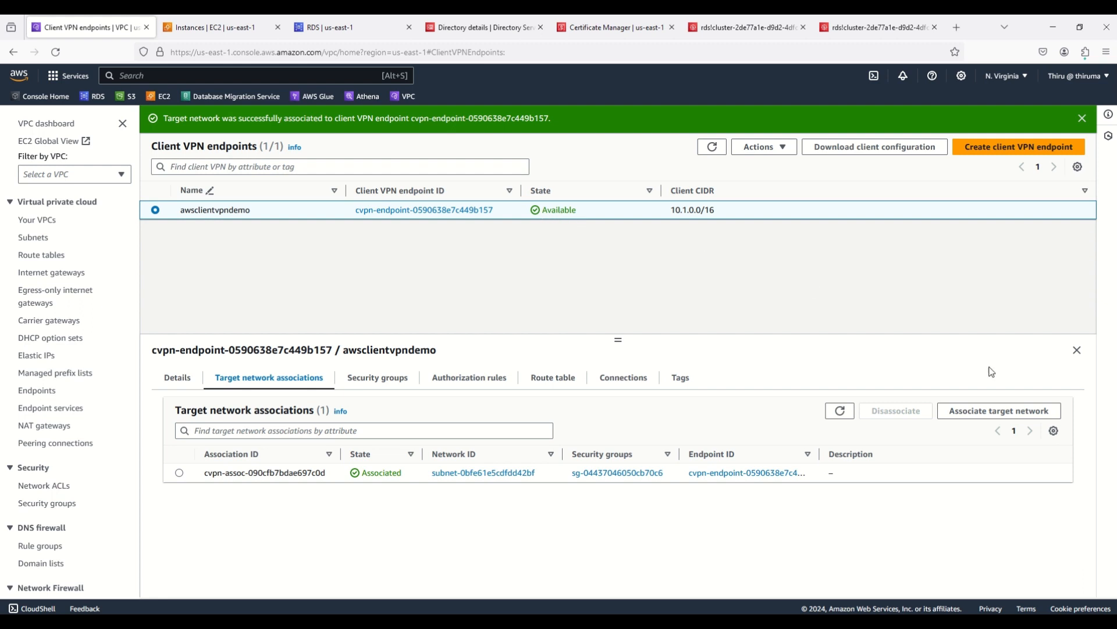
Associate the subnet ClientVPNDemo-subnet-private2-us-east-1b of ClientVPNDemo-vpc with the endpoint as a second target network.
{"action": "left_click", "coordinate": [999, 414]}
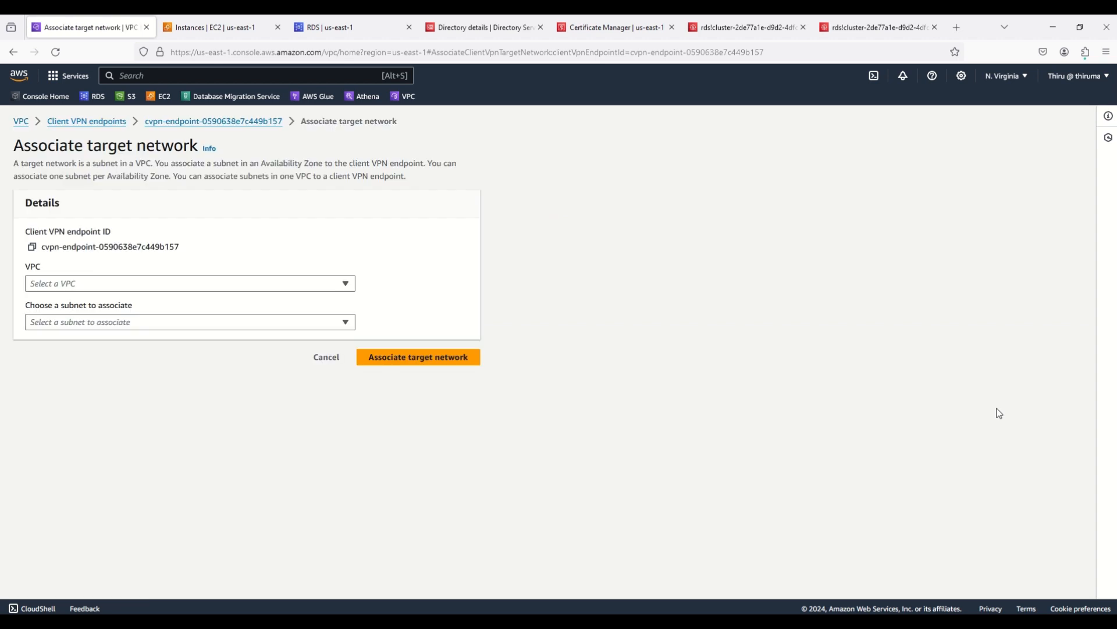
{"action": "left_click", "coordinate": [200, 285]}
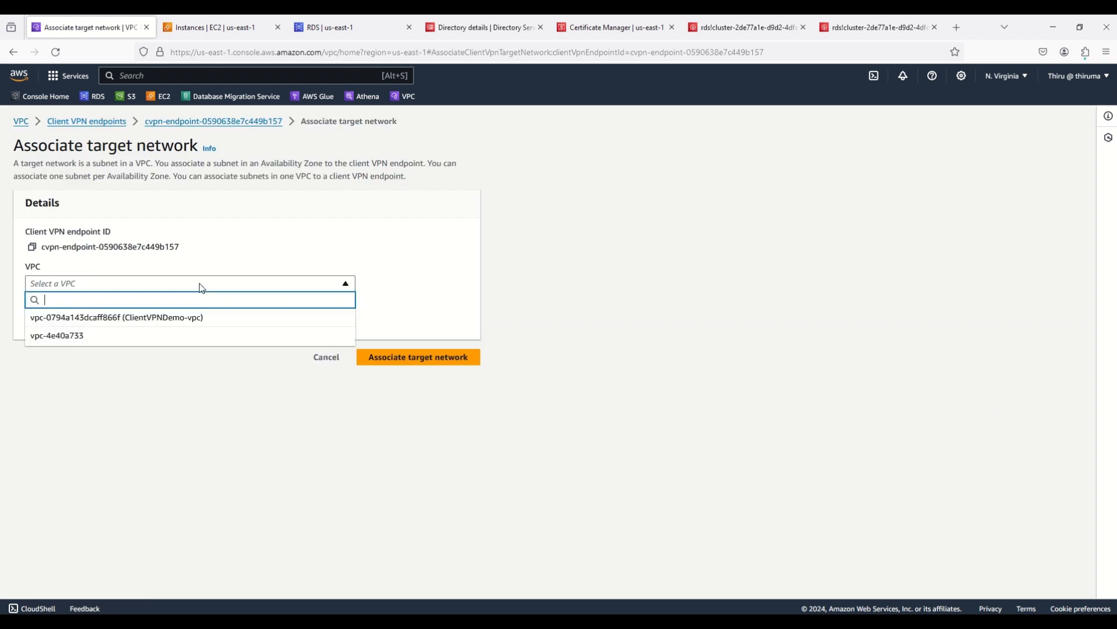
{"action": "left_click", "coordinate": [171, 319]}
{"action": "left_click", "coordinate": [167, 322]}
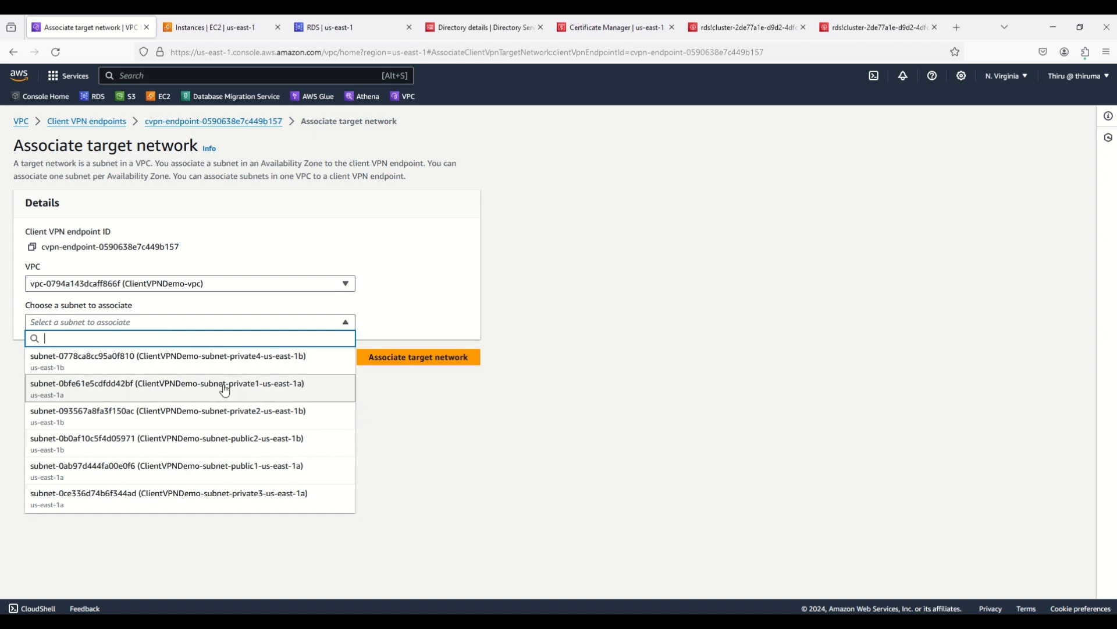
{"action": "left_click", "coordinate": [232, 413]}
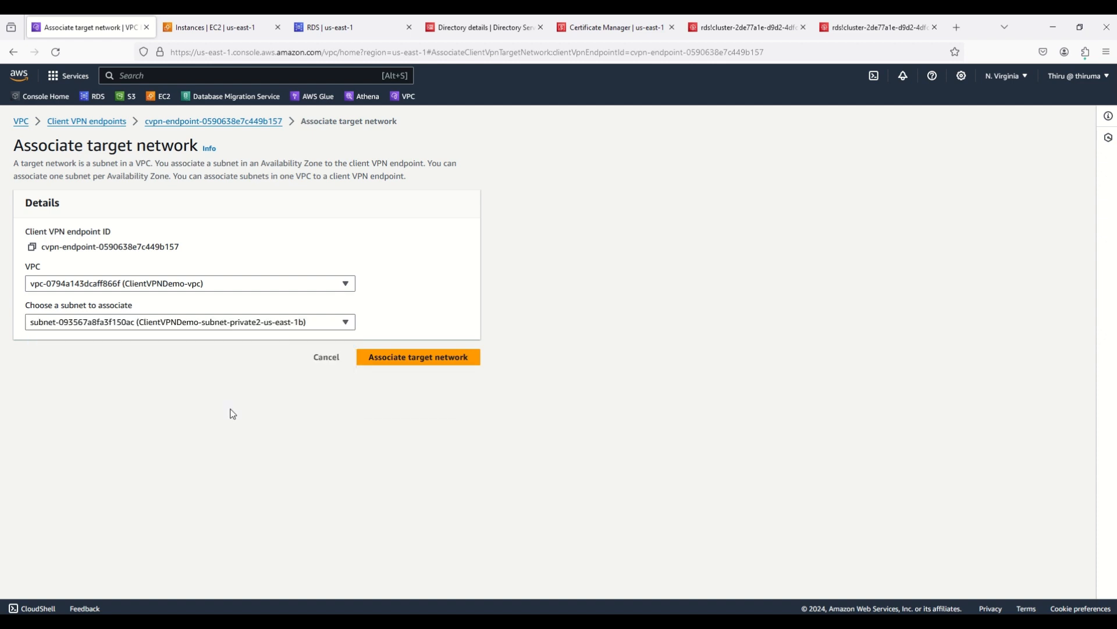
{"action": "left_click", "coordinate": [447, 362]}
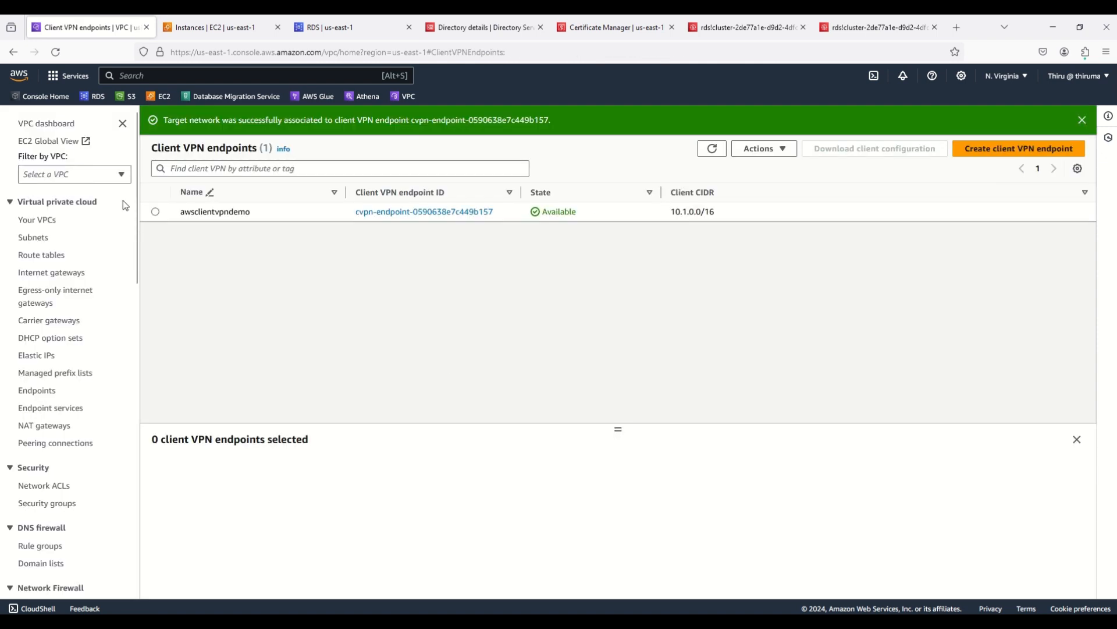
Examine the state of the awsclientvpndemo endpoint's target network associations.
{"action": "left_click", "coordinate": [153, 211]}
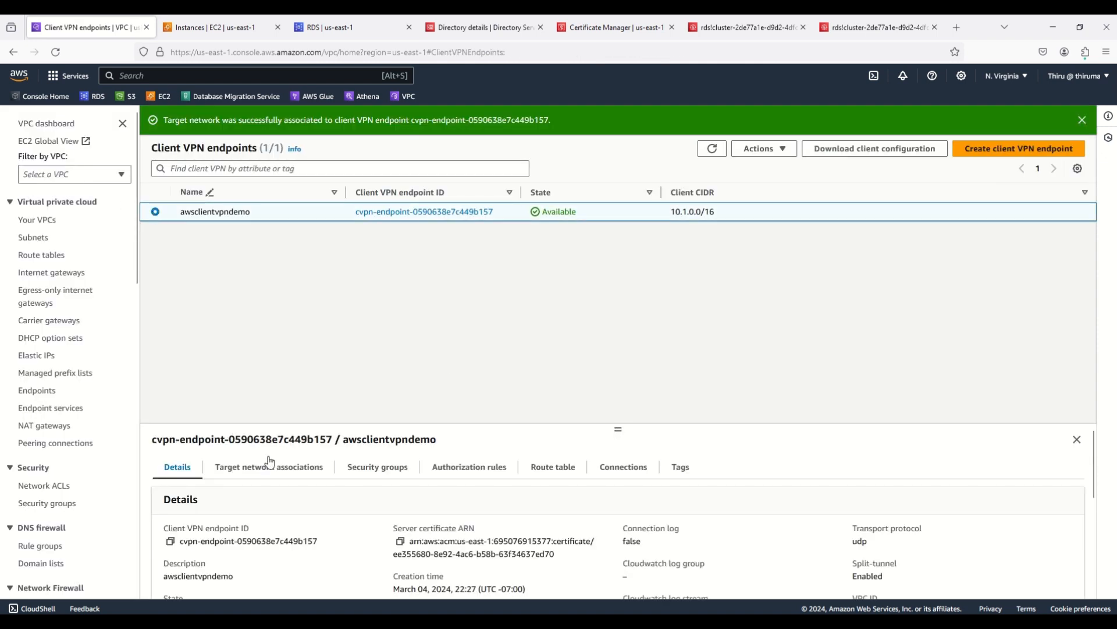
{"action": "left_click", "coordinate": [267, 471]}
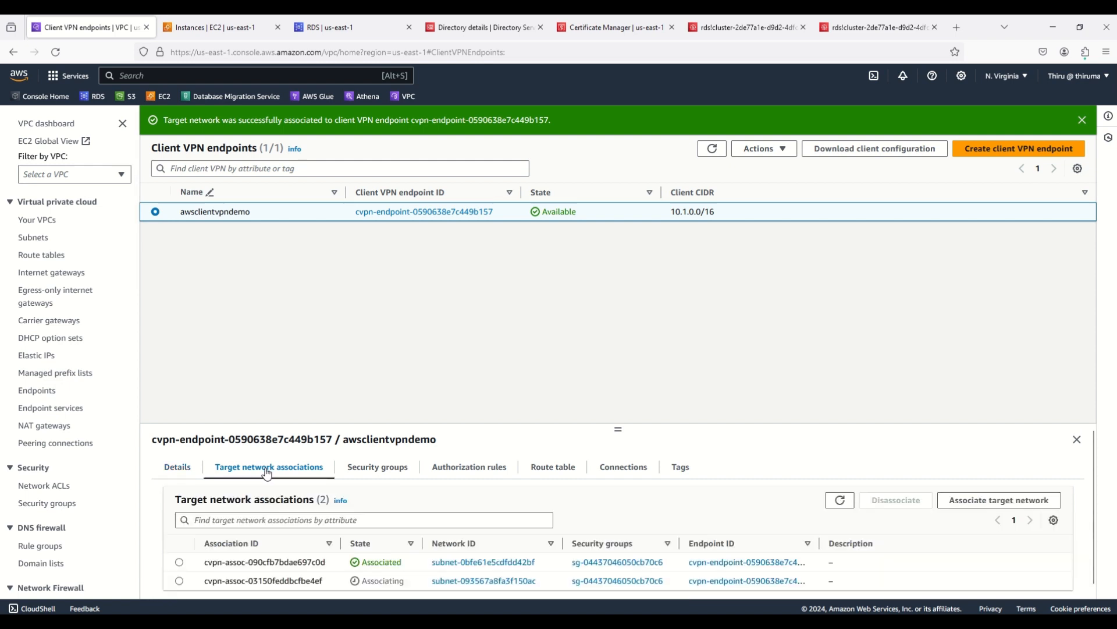
{"action": "left_click_drag", "start_coordinate": [618, 429], "coordinate": [608, 361]}
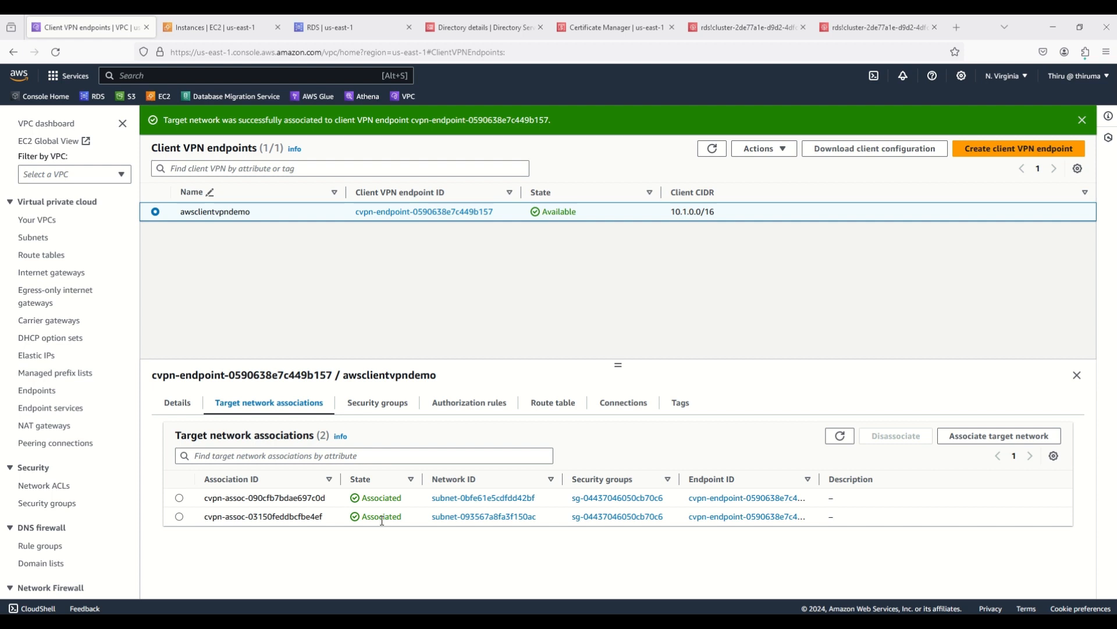
Start an authorization rule for the awsclientvpndemo endpoint with 10.0.0.0/16 as the destination network.
{"action": "left_click", "coordinate": [482, 407]}
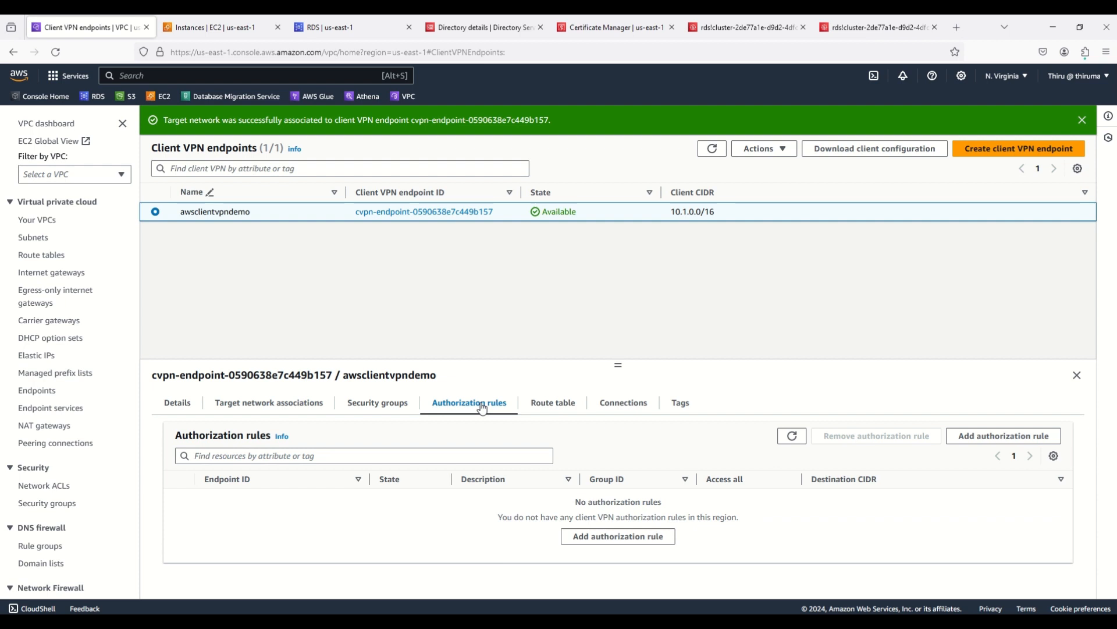
{"action": "left_click", "coordinate": [982, 435]}
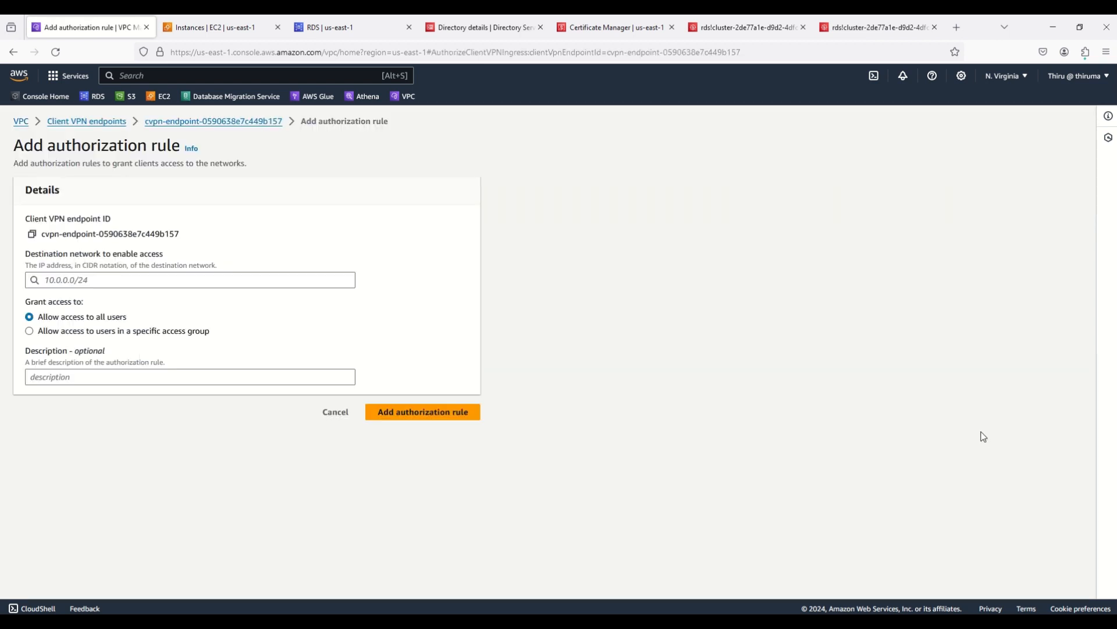
{"action": "left_click", "coordinate": [64, 280]}
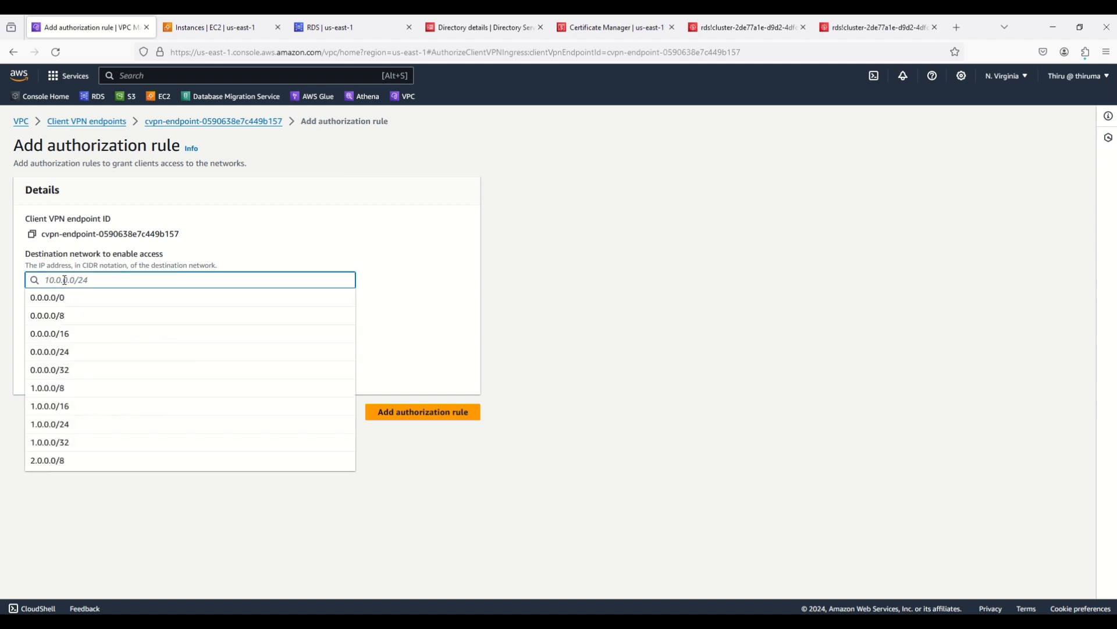
{"action": "type", "text": "10."}
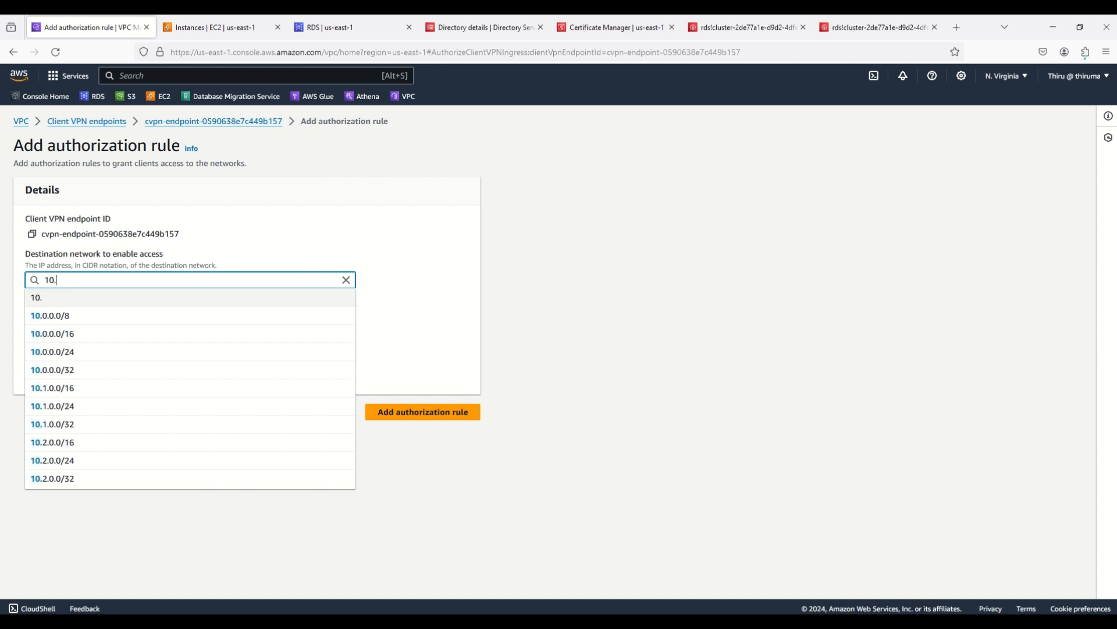
{"action": "type", "text": "0.0.0/16"}
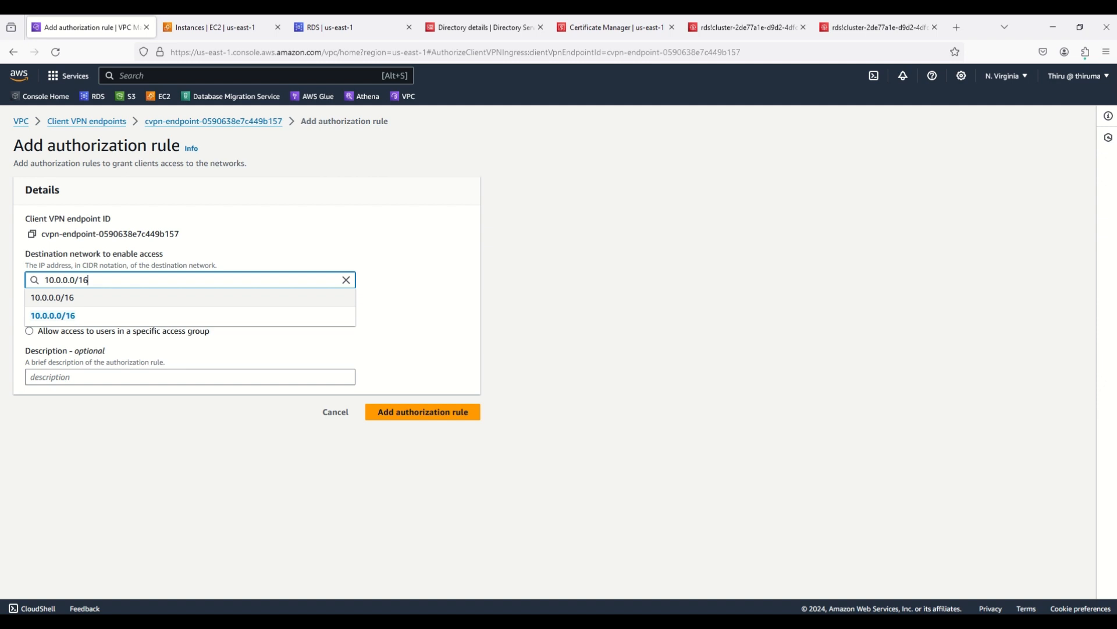
{"action": "left_click", "coordinate": [536, 284]}
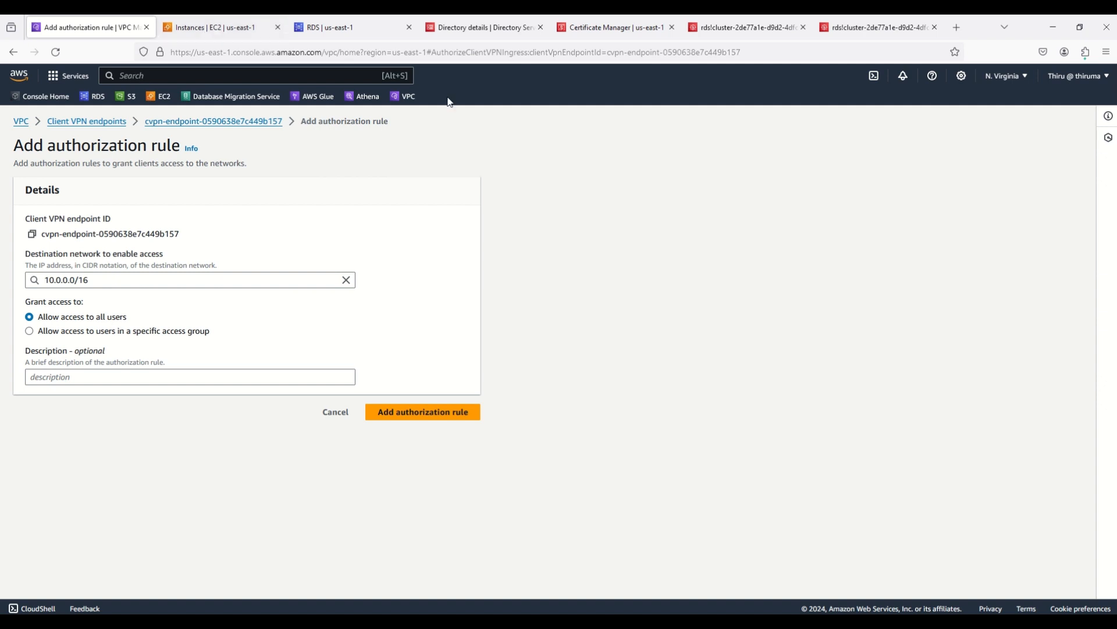
Check the IPv4 CIDR of ClientVPNDemo-vpc in a separate browser tab, and add the authorization rule with access allowed to all users.
{"action": "right_click", "coordinate": [407, 96]}
{"action": "left_click", "coordinate": [434, 105]}
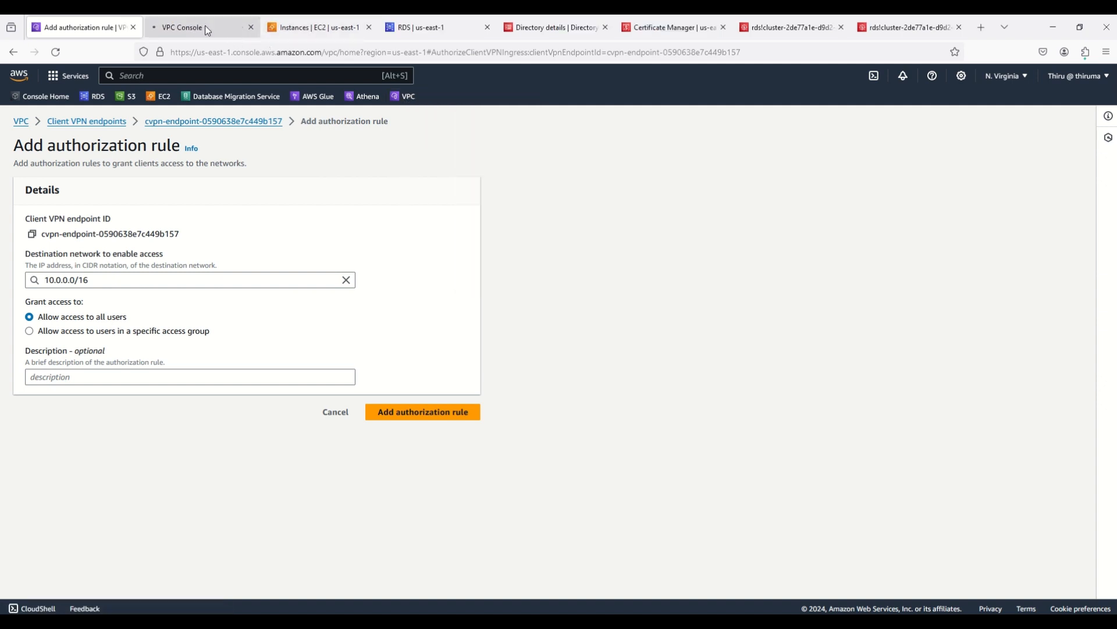
{"action": "left_click", "coordinate": [223, 32]}
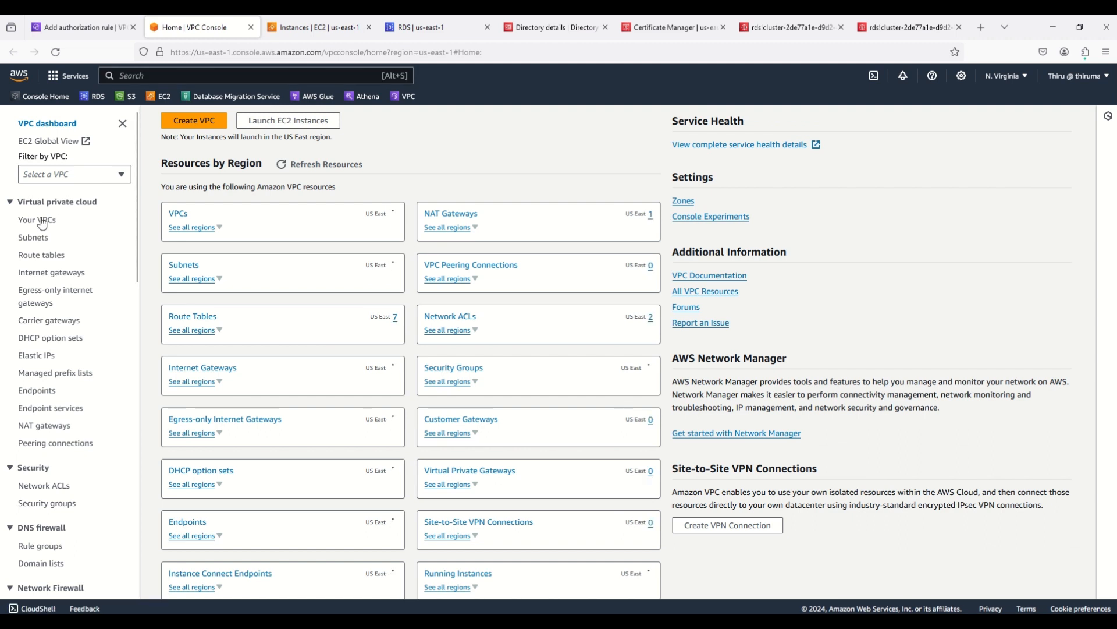
{"action": "left_click", "coordinate": [41, 221]}
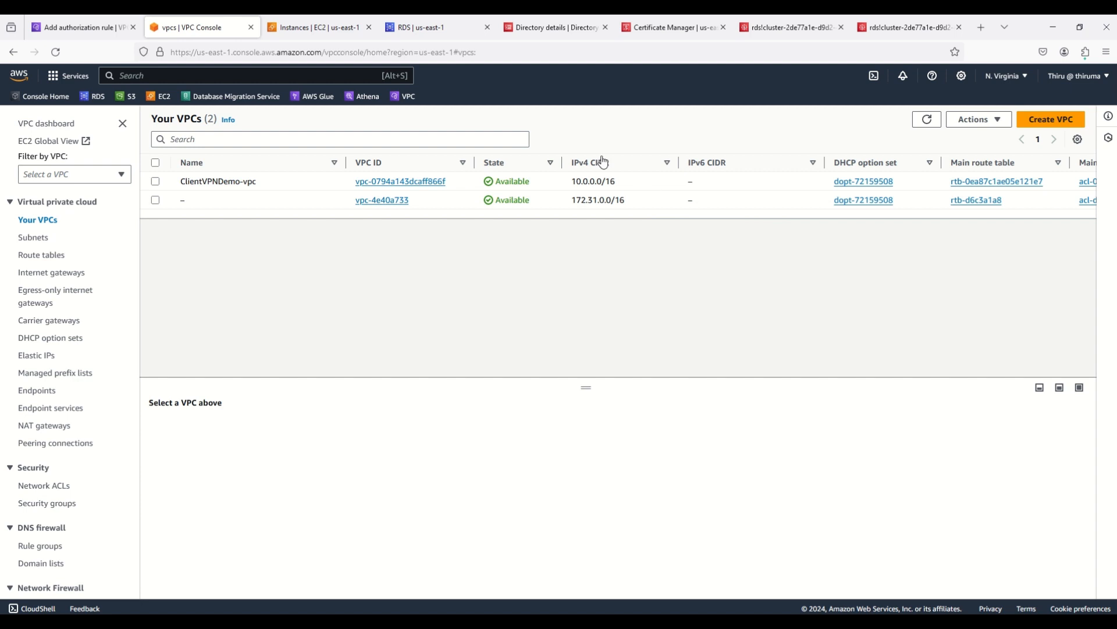
{"action": "left_click", "coordinate": [70, 27]}
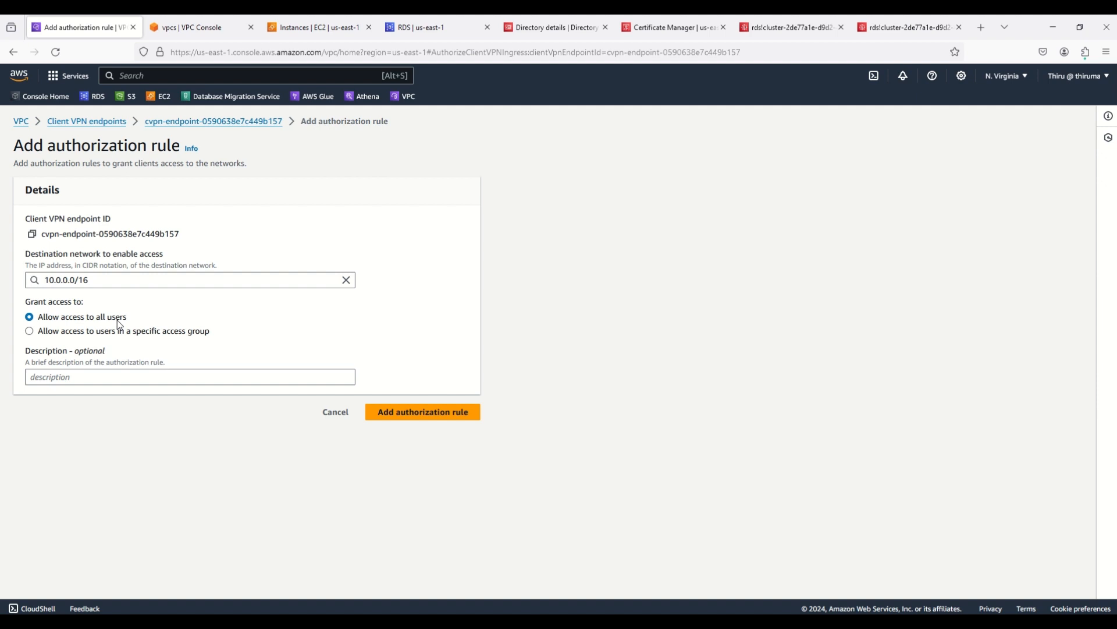
{"action": "left_click", "coordinate": [437, 415]}
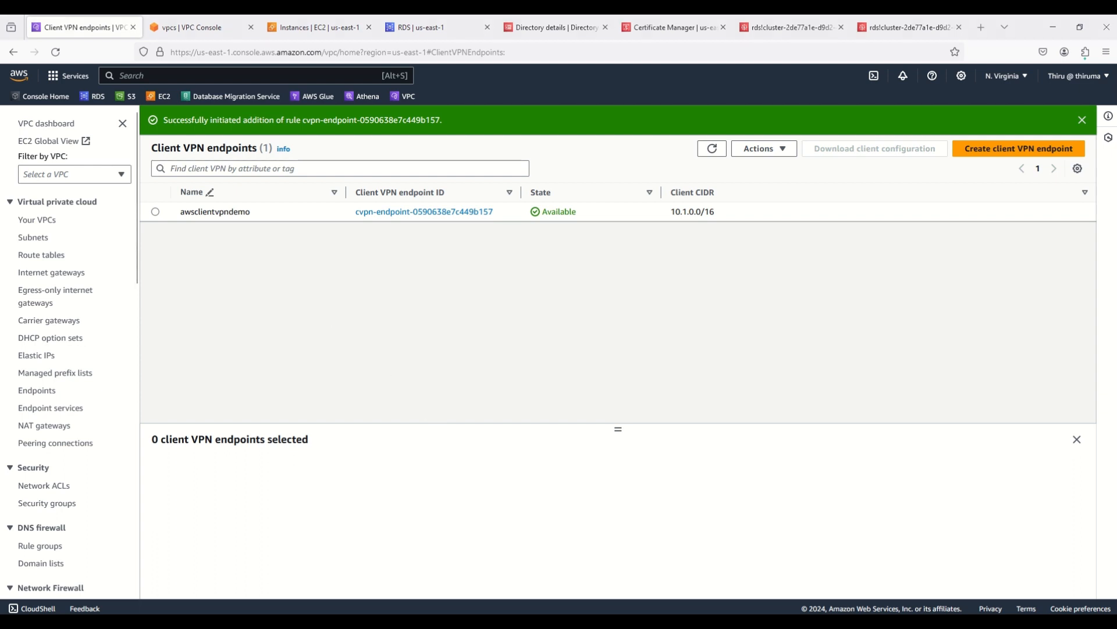
Consult the AWS Client VPN architecture diagram and download the client configuration file for the awsclientvpndemo endpoint.
{"action": "key", "text": "alt+Tab"}
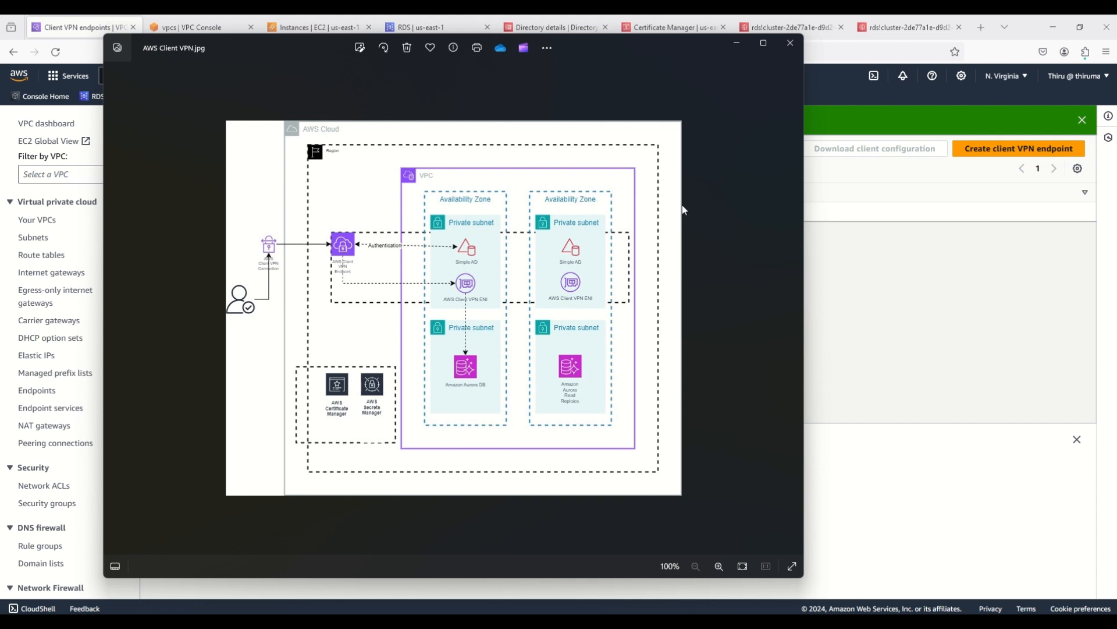
{"action": "left_click", "coordinate": [906, 273]}
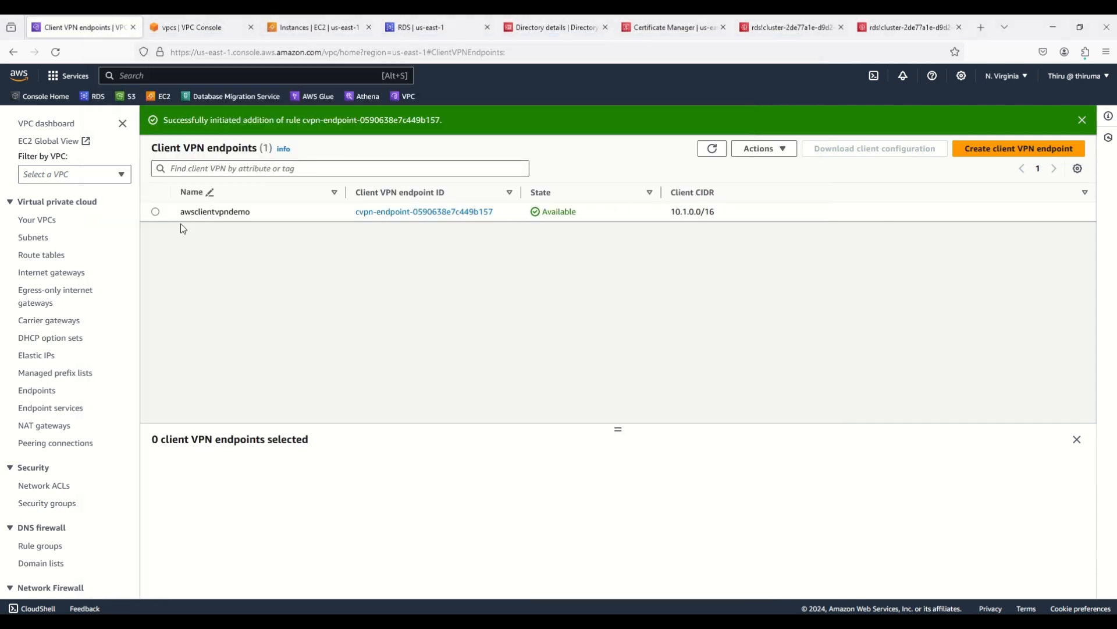
{"action": "left_click", "coordinate": [156, 212]}
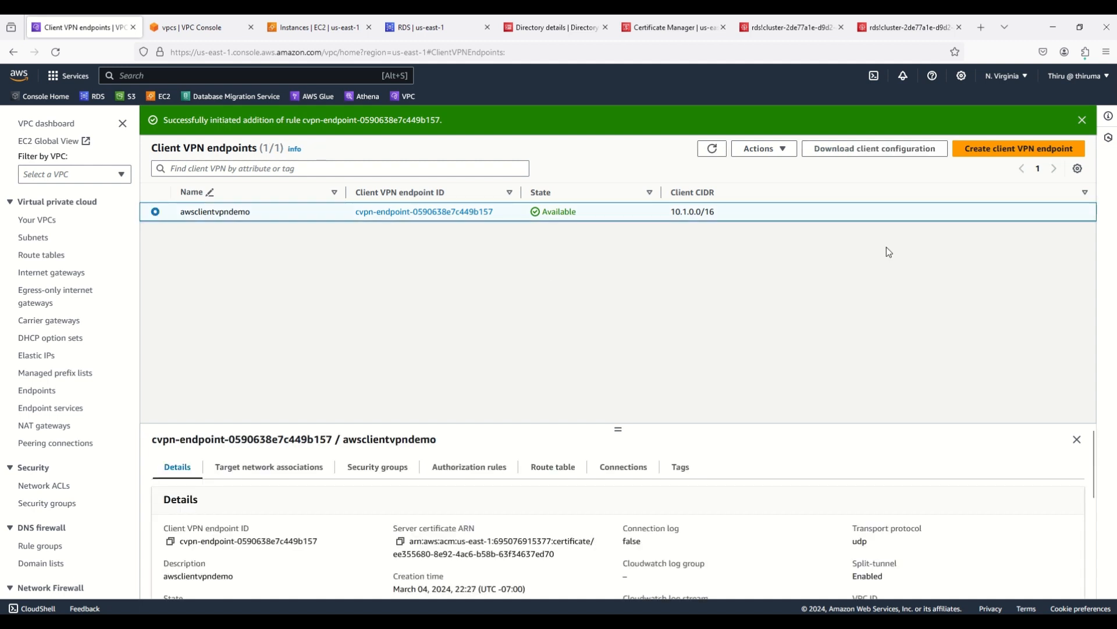
{"action": "left_click", "coordinate": [888, 151]}
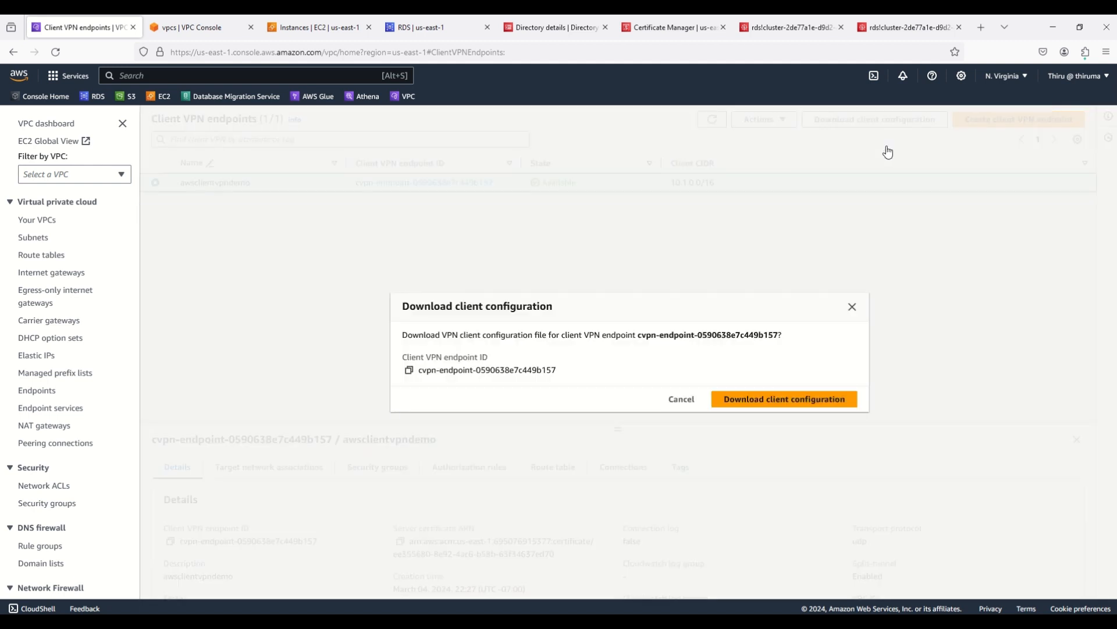
{"action": "left_click", "coordinate": [778, 399]}
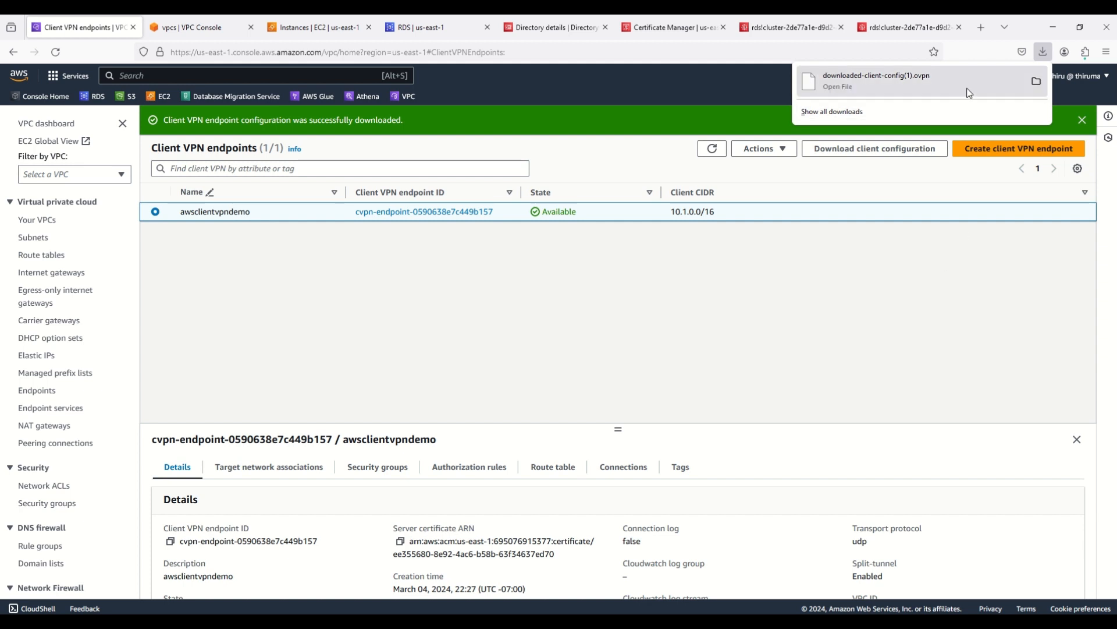
{"action": "left_click", "coordinate": [786, 341]}
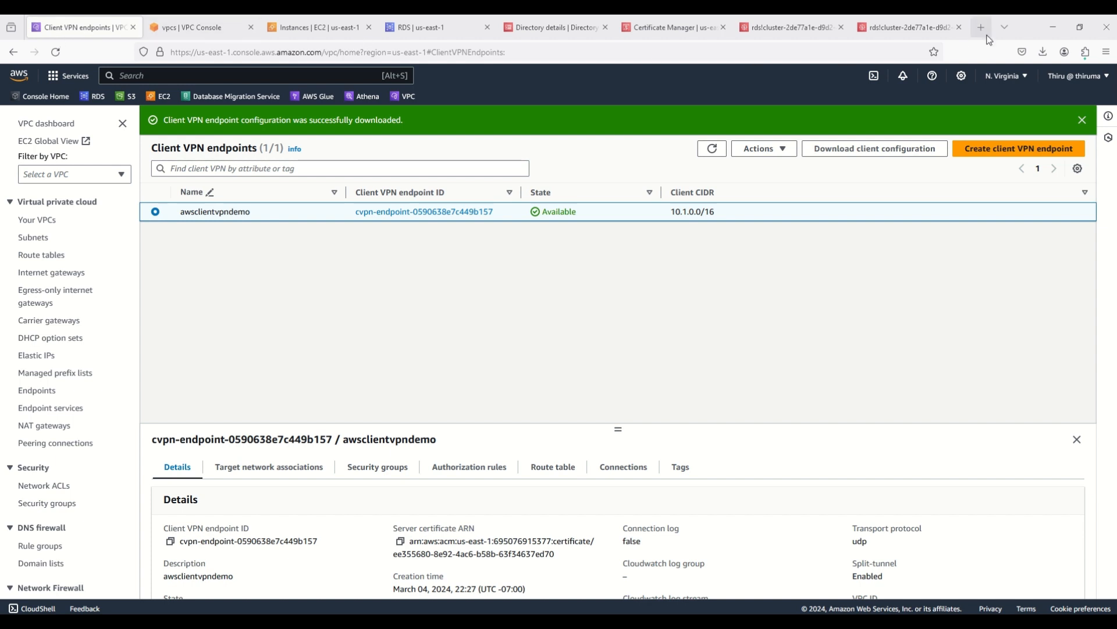
{"action": "left_click", "coordinate": [982, 27]}
{"action": "type", "text": "https://aws.amazon.com/vpn/client-vpn-download/"}
{"action": "key", "text": "Return"}
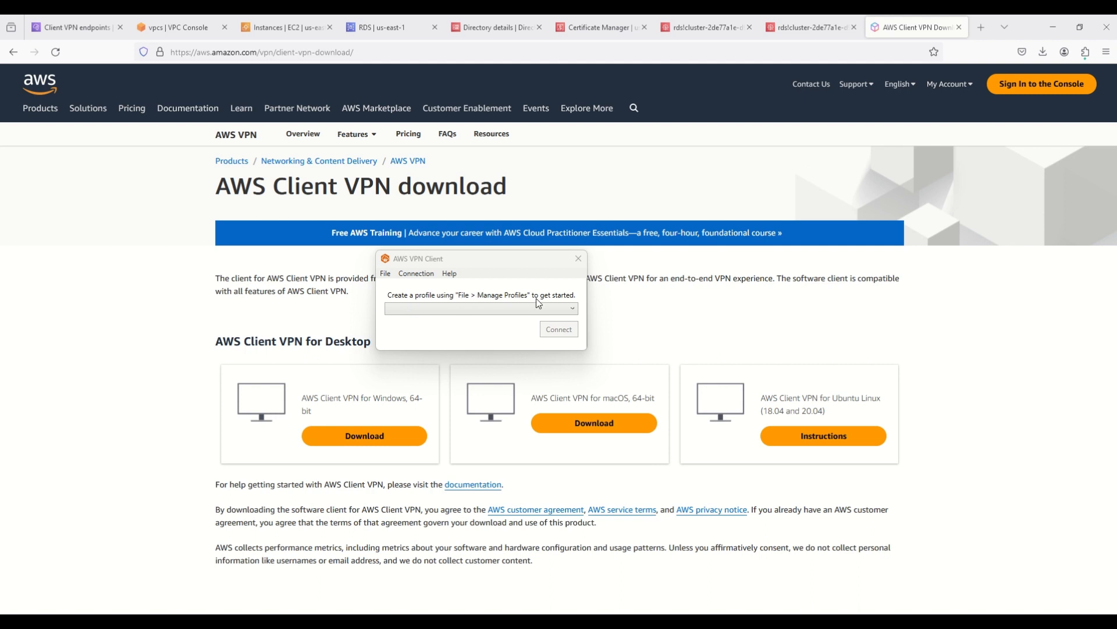
In AWS VPN Client, start a new profile and load downloaded-client-config.ovpn from Downloads as its VPN configuration file.
{"action": "left_click", "coordinate": [460, 310]}
{"action": "left_click", "coordinate": [460, 310]}
{"action": "left_click", "coordinate": [385, 274]}
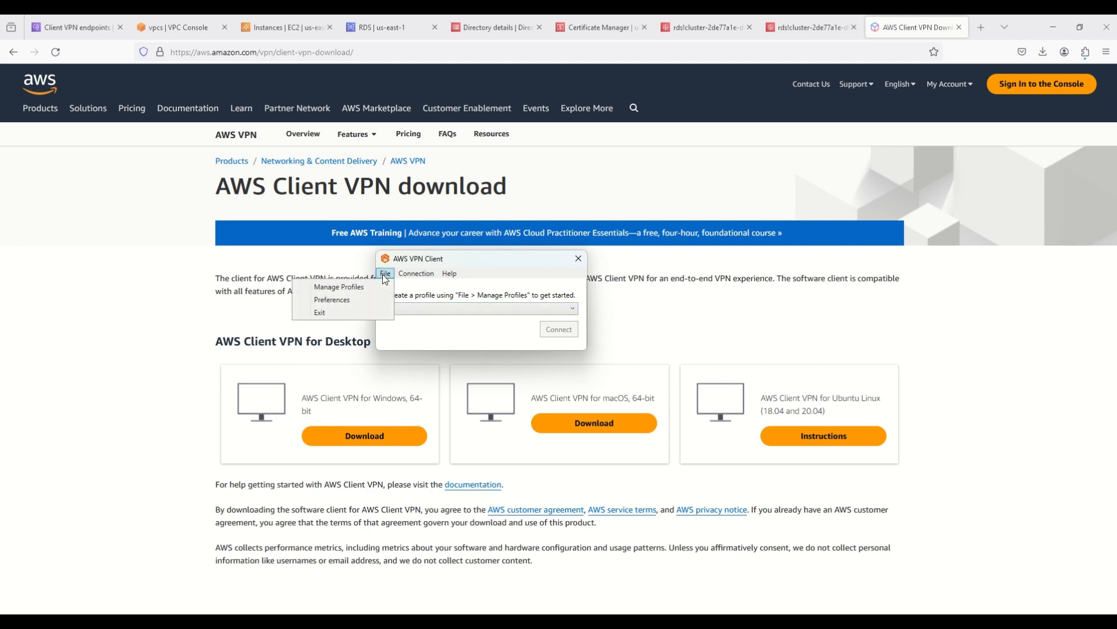
{"action": "left_click", "coordinate": [338, 288]}
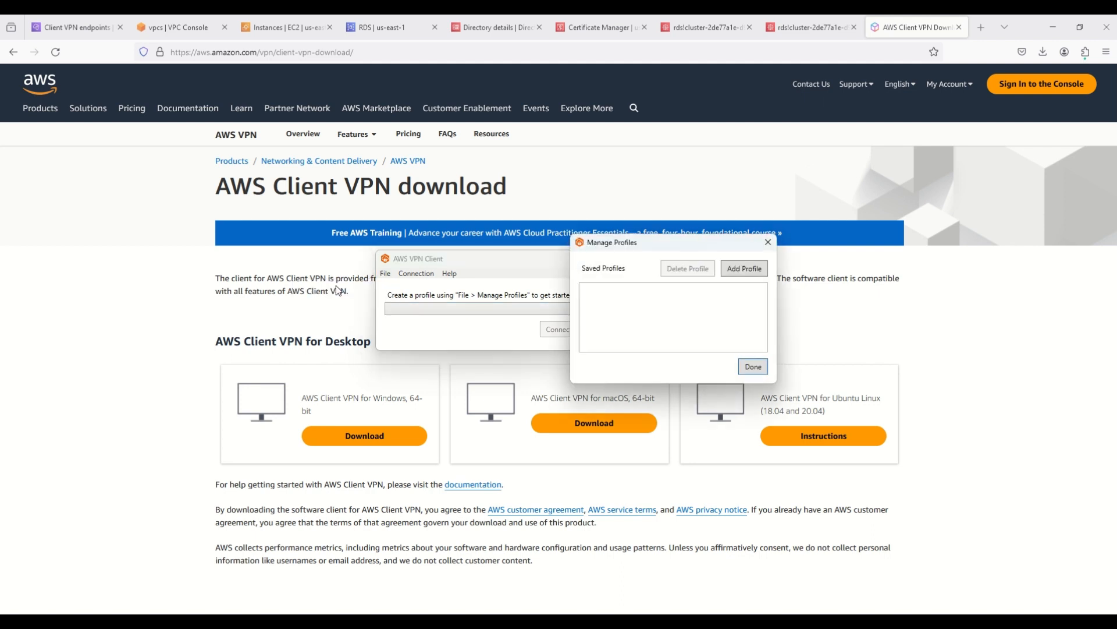
{"action": "left_click", "coordinate": [756, 271]}
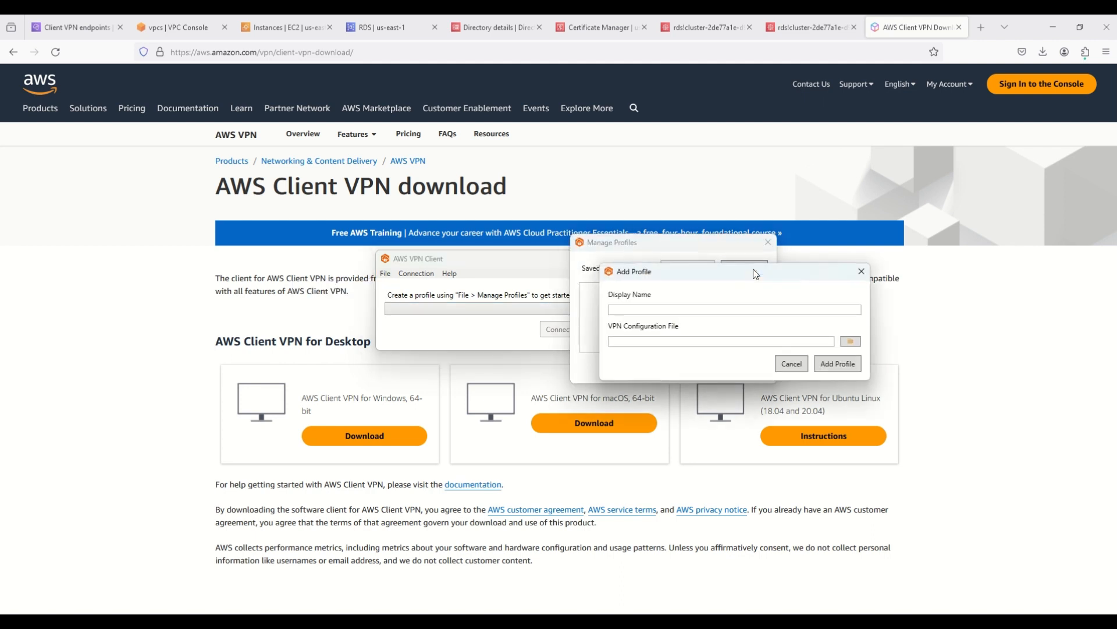
{"action": "left_click", "coordinate": [850, 341]}
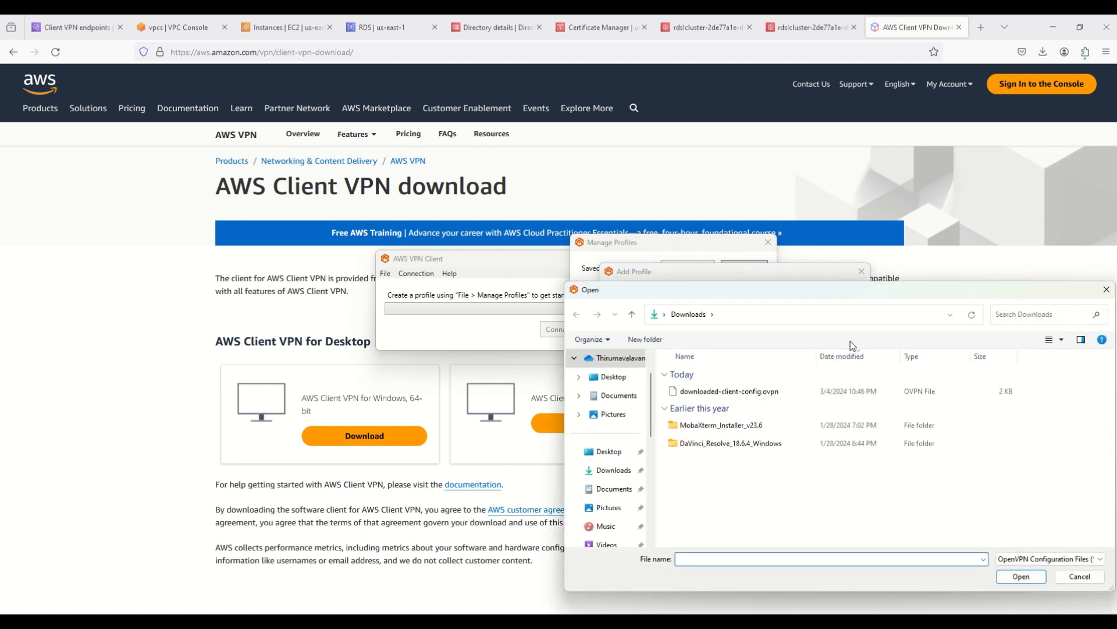
{"action": "double_click", "coordinate": [717, 393]}
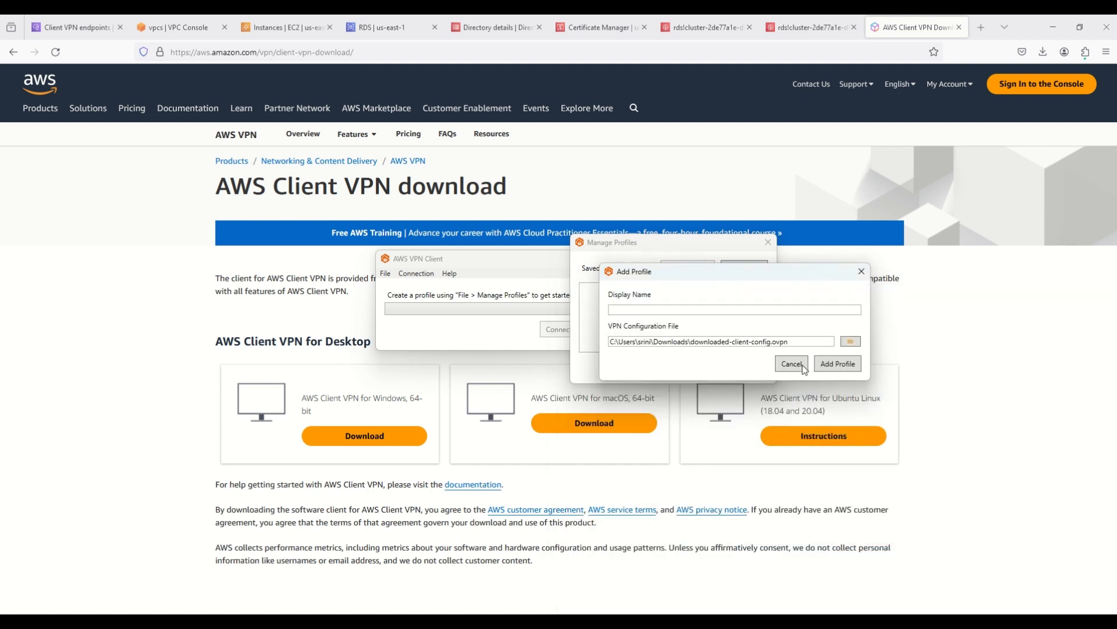
Save the profile with the display name awsclientvpndemo and try to connect to the VPN with it.
{"action": "left_click", "coordinate": [614, 308]}
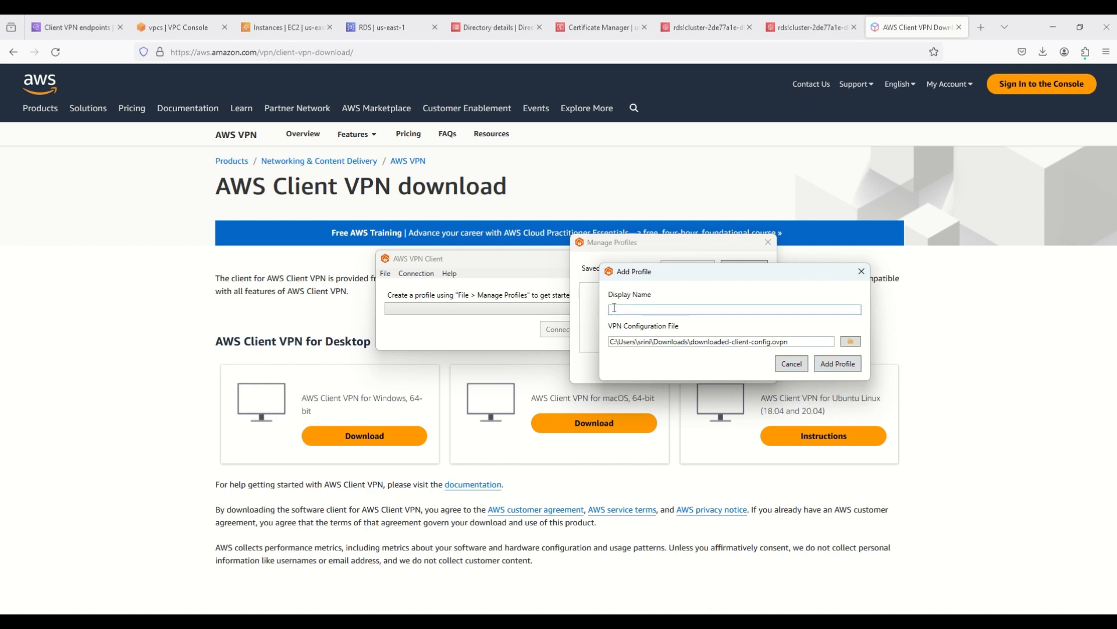
{"action": "type", "text": "awsclientvpndemo"}
{"action": "left_click", "coordinate": [836, 364]}
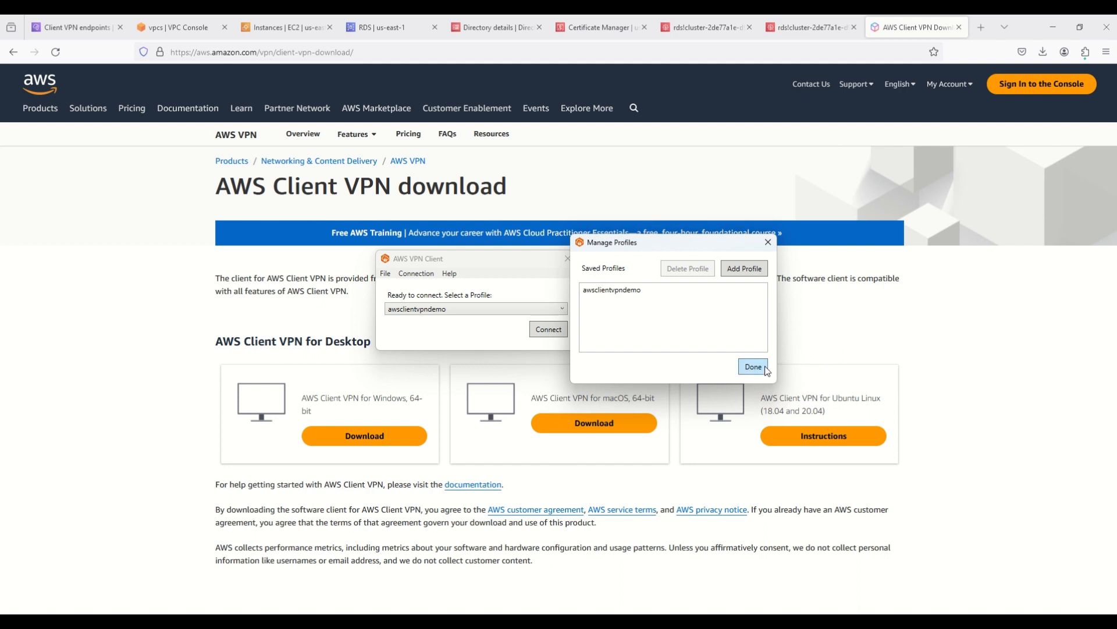
{"action": "left_click", "coordinate": [753, 366]}
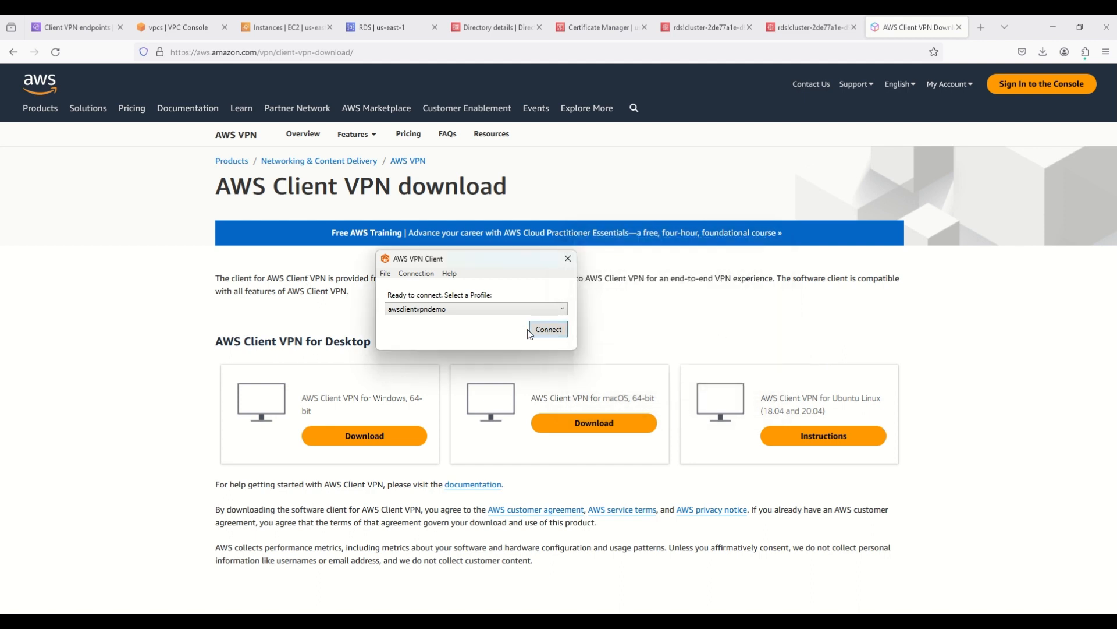
{"action": "left_click", "coordinate": [550, 330]}
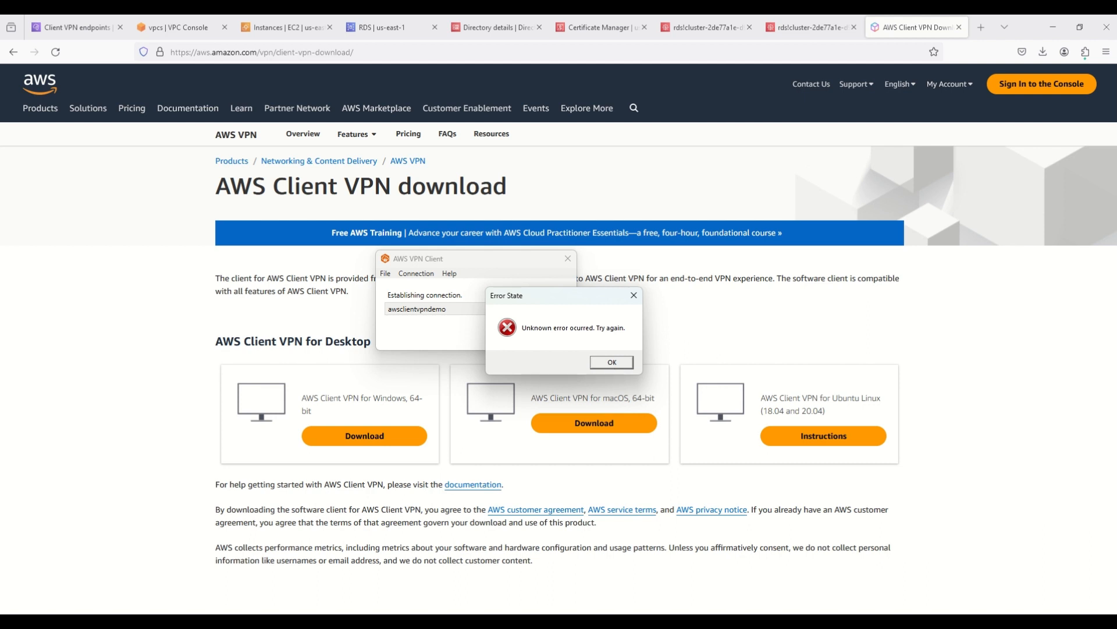
Dismiss the connection error and reconnect the awsclientvpndemo profile, signing in with user name Administrator and the directory account password.
{"action": "left_click", "coordinate": [611, 362]}
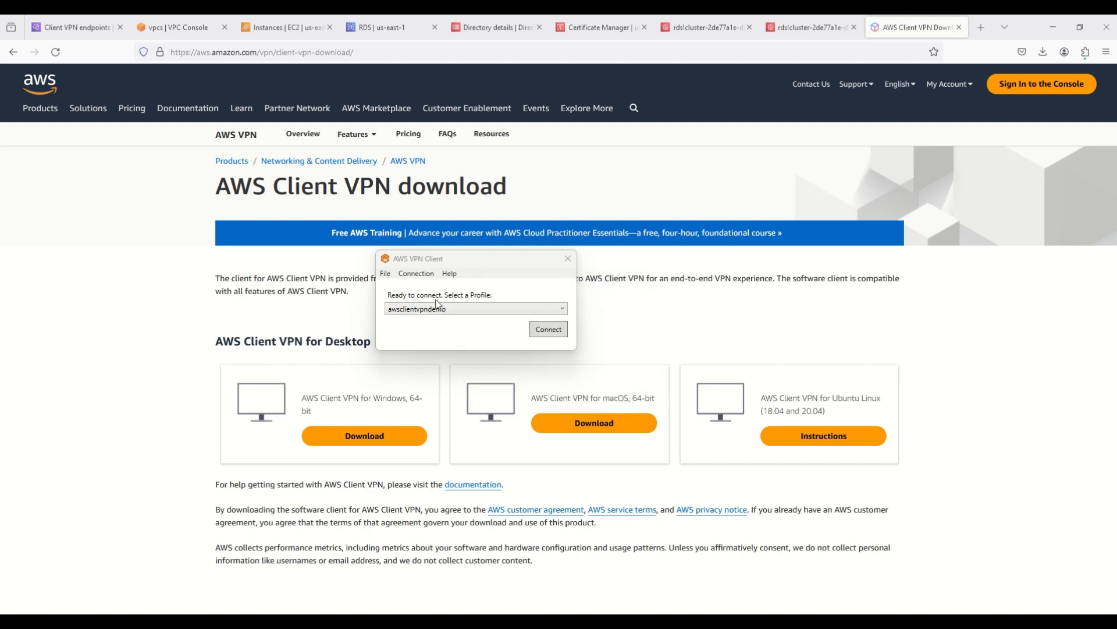
{"action": "left_click", "coordinate": [541, 333]}
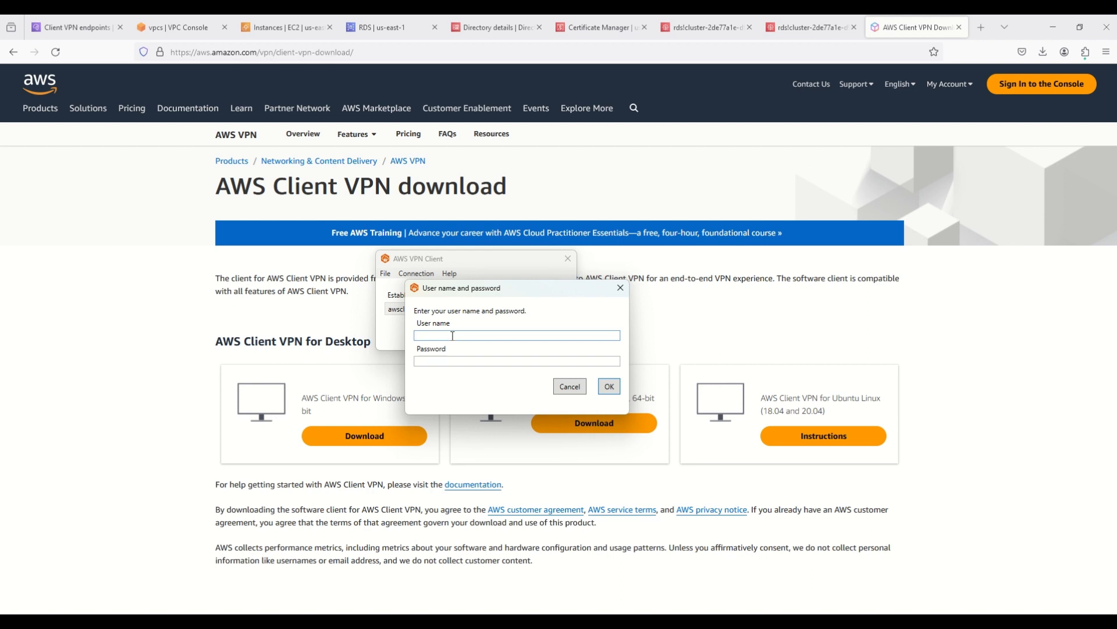
{"action": "type", "text": "Administrator"}
{"action": "key", "text": "Tab"}
{"action": "type", "text": "•••••••"}
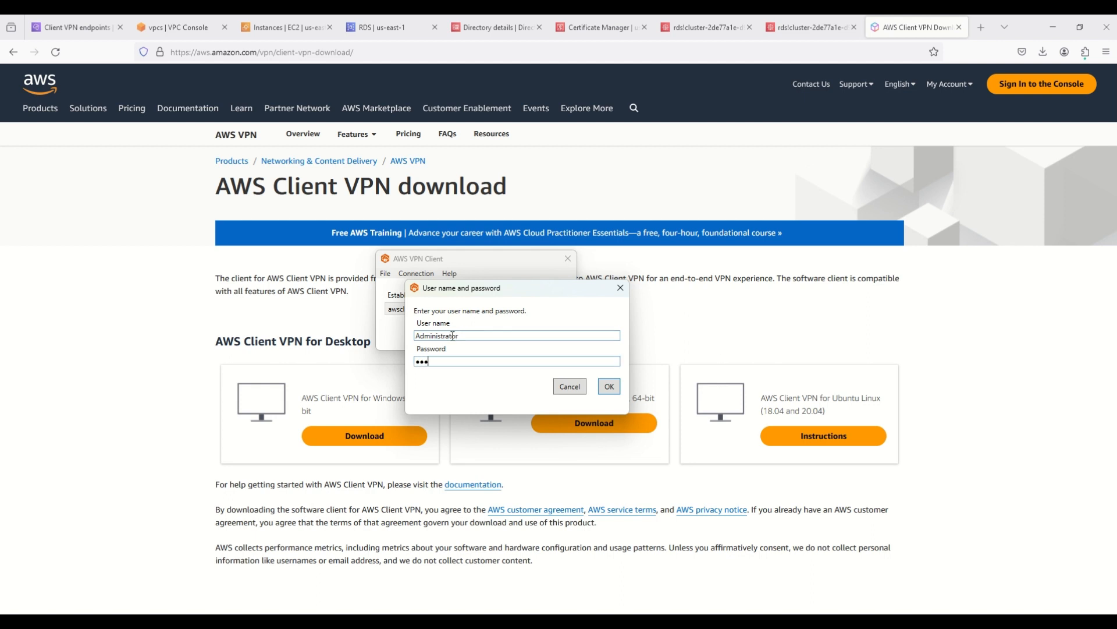
{"action": "type", "text": "•••"}
{"action": "left_click", "coordinate": [606, 386]}
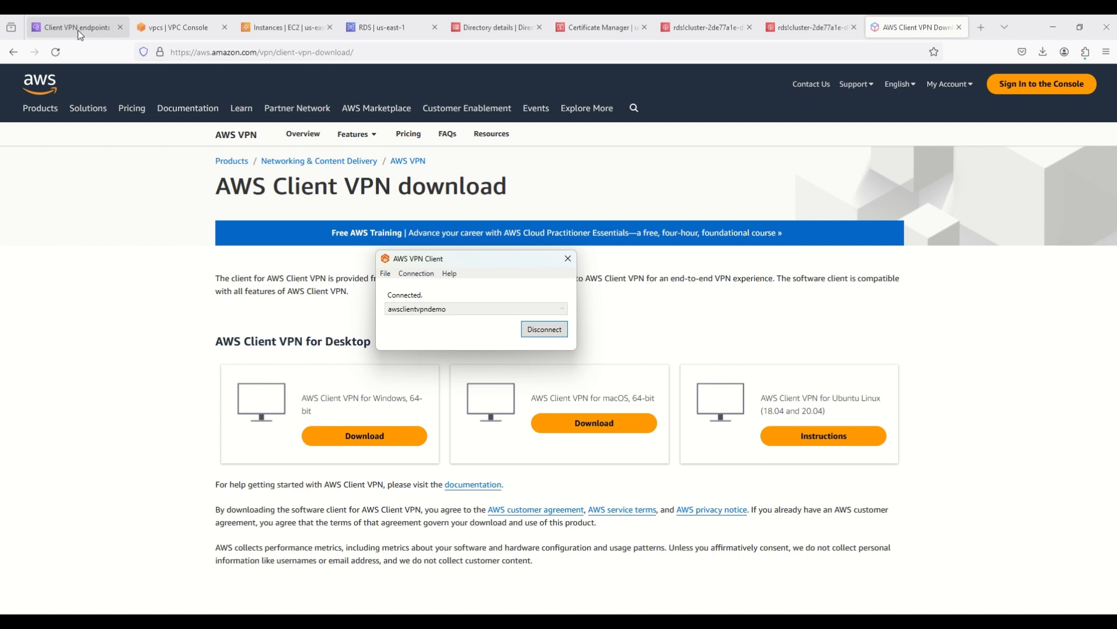
Copy the Simple AD directory's first DNS address, 10.0.136.66, from its networking details in Directory Service.
{"action": "left_click", "coordinate": [504, 26]}
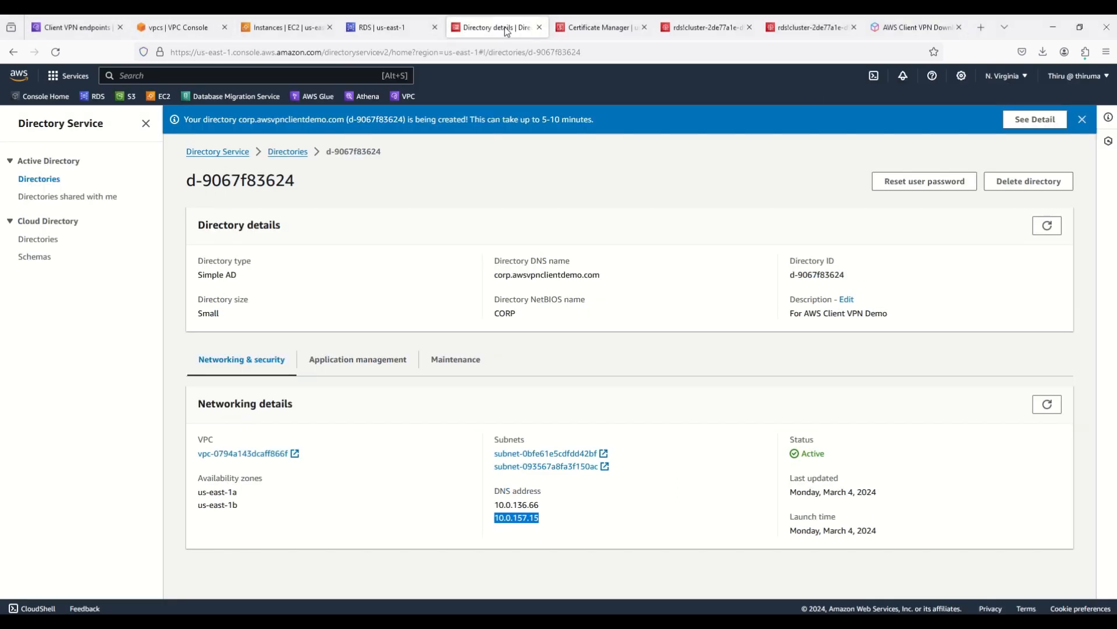
{"action": "double_click", "coordinate": [516, 505]}
{"action": "right_click", "coordinate": [516, 505]}
{"action": "triple_click", "coordinate": [514, 505]}
{"action": "right_click", "coordinate": [514, 506]}
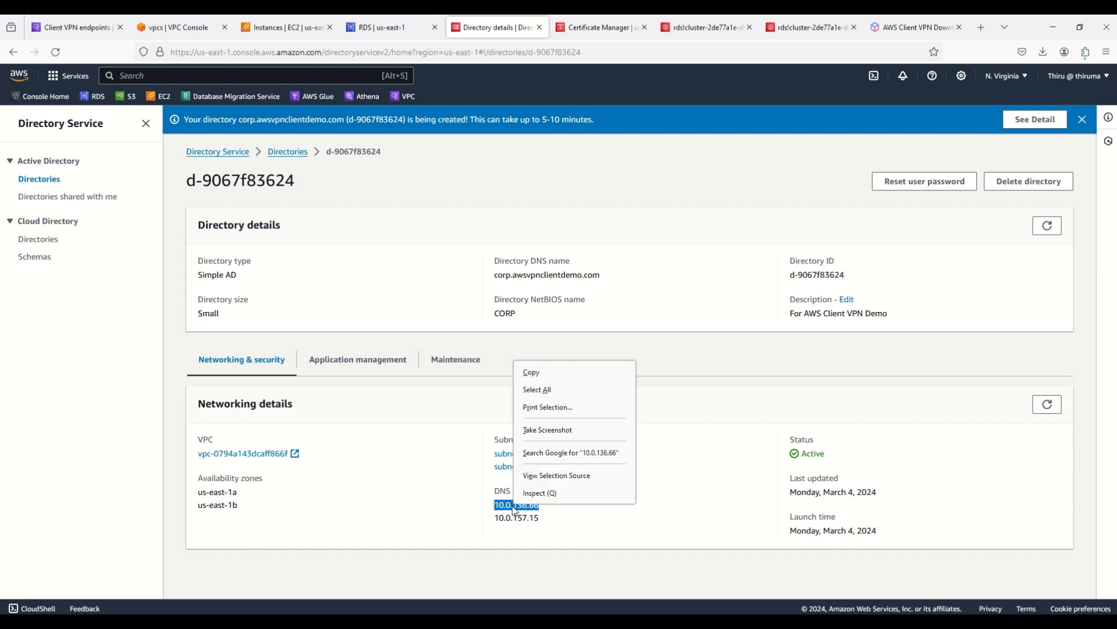
{"action": "left_click", "coordinate": [532, 373]}
{"action": "left_click", "coordinate": [573, 530]}
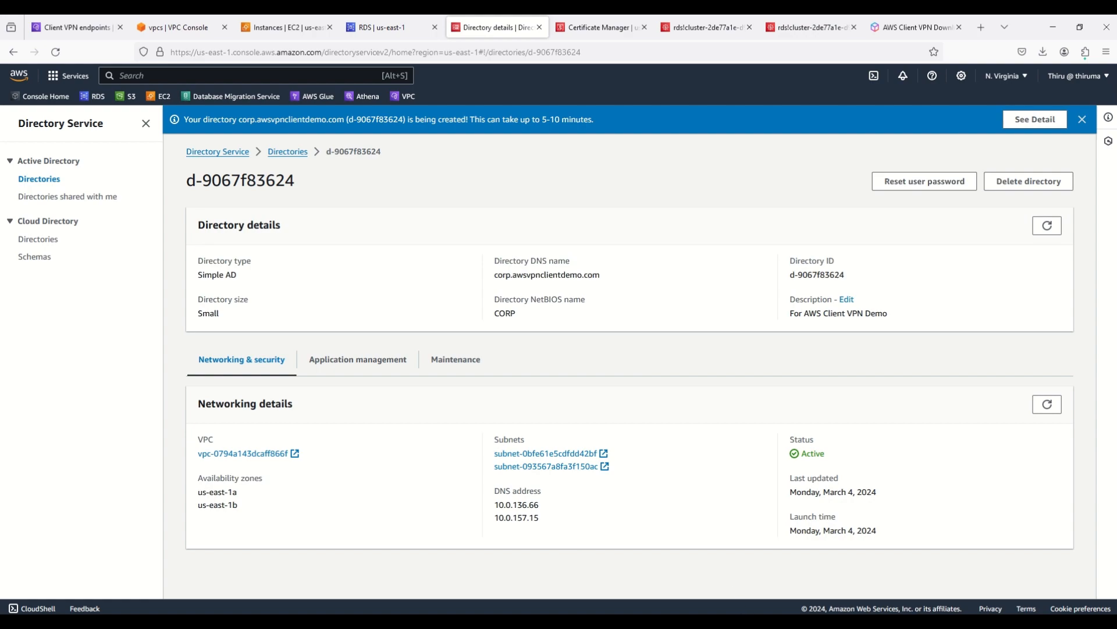
Switch to the MobaXterm terminal, clear it and ping the copied directory DNS address 10.0.136.66.
{"action": "key", "text": "alt+Tab"}
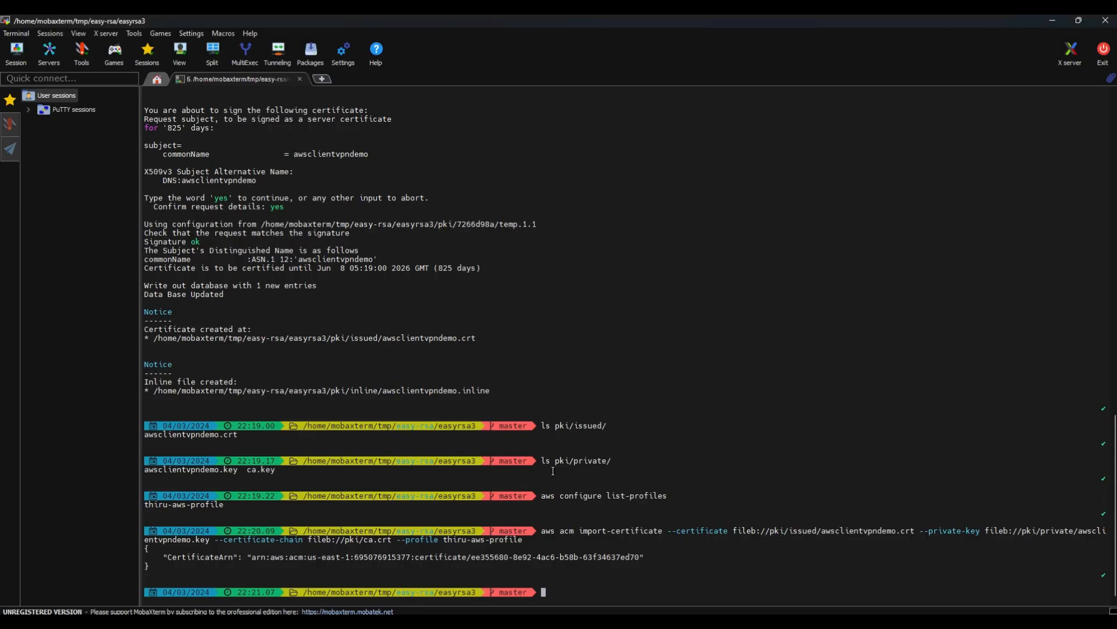
{"action": "key", "text": "Return"}
{"action": "type", "text": "clear"}
{"action": "key", "text": "Return"}
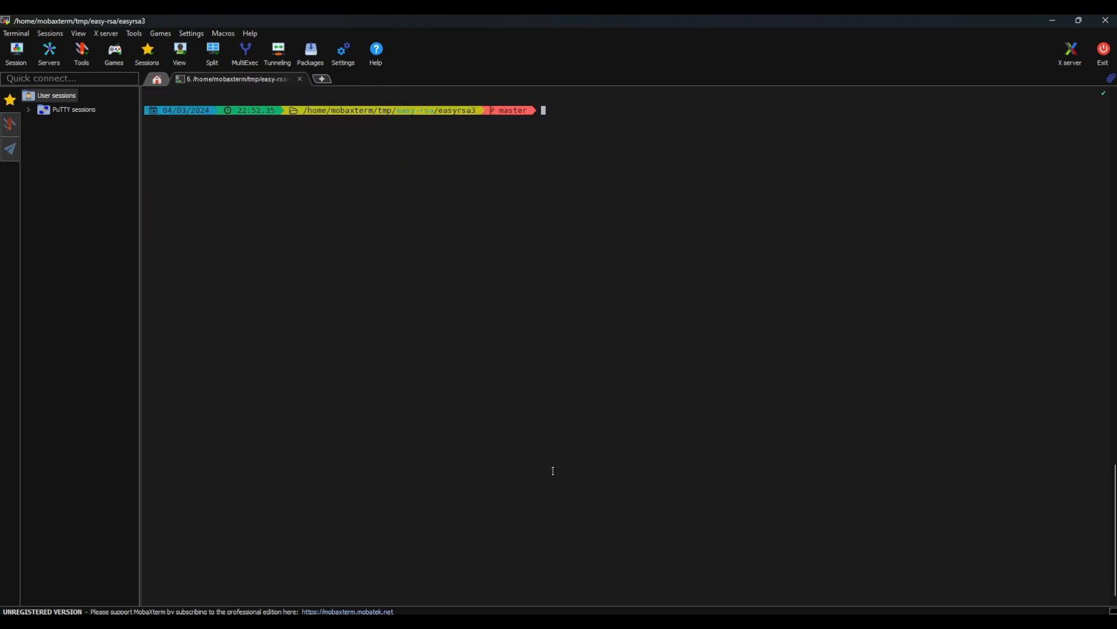
{"action": "type", "text": "ping"}
{"action": "right_click", "coordinate": [559, 334]}
{"action": "key", "text": "Return"}
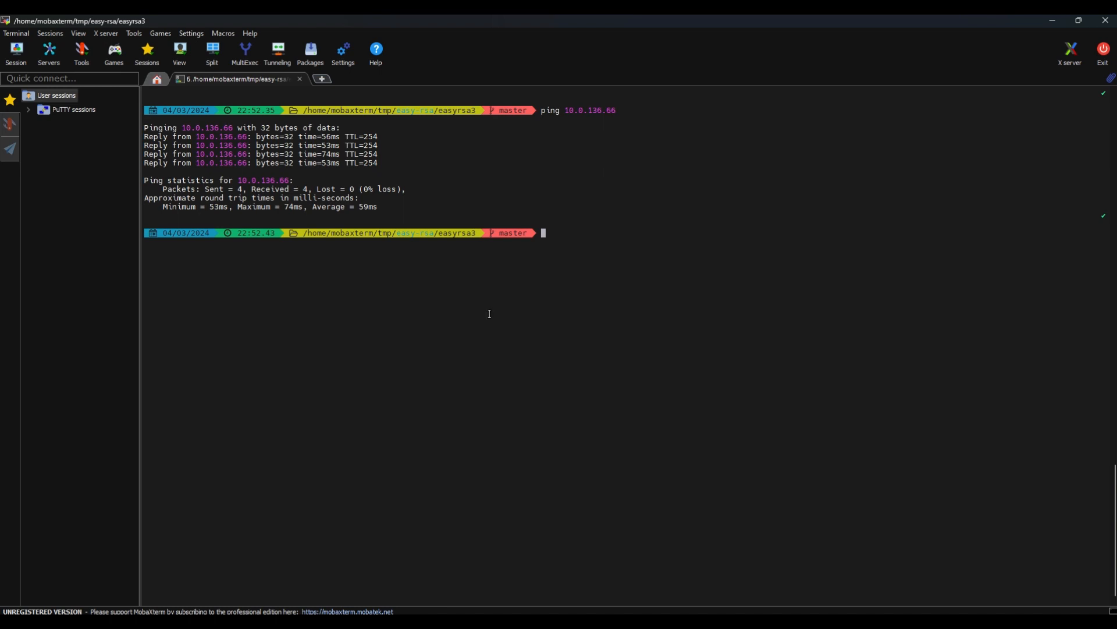
{"action": "key", "text": "alt+Tab"}
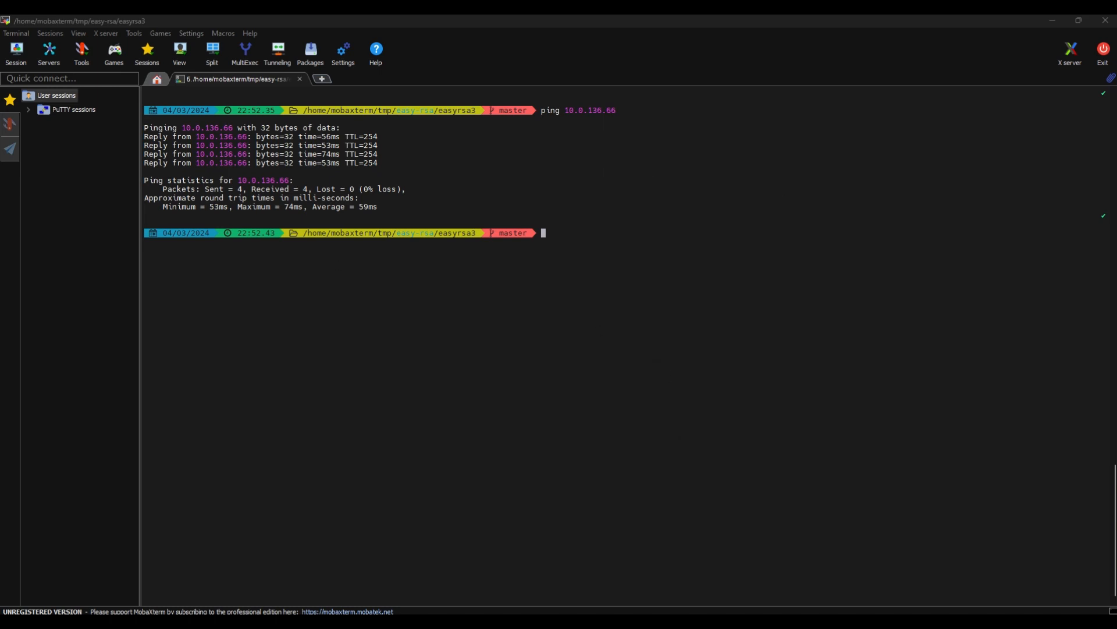
{"action": "key", "text": "alt+Tab"}
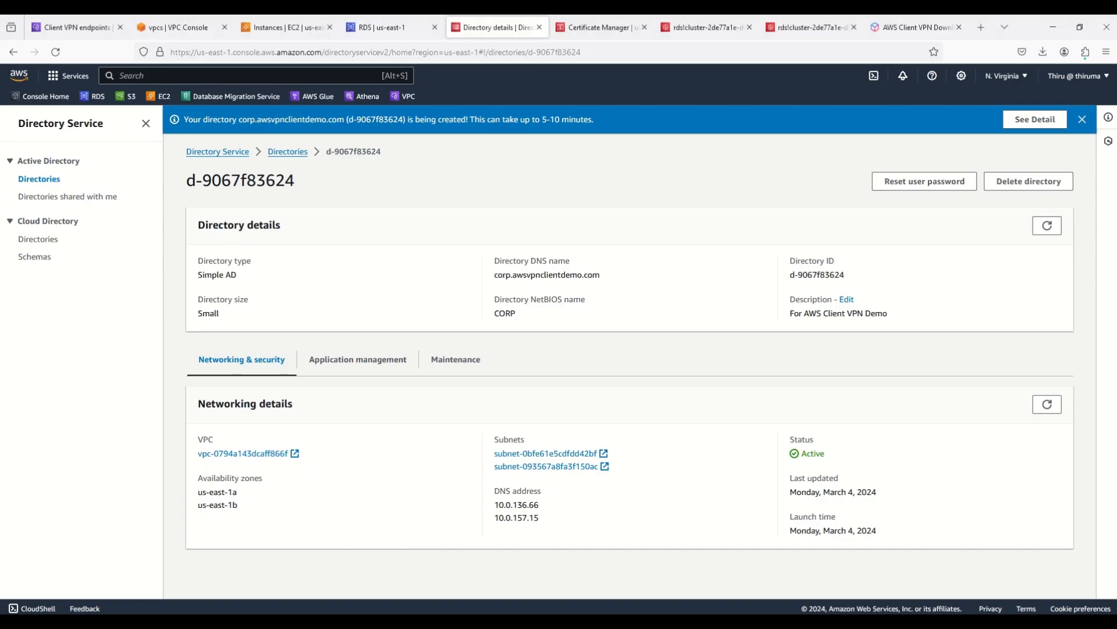
{"action": "left_click", "coordinate": [975, 35]}
{"action": "key", "text": "ctrl+v"}
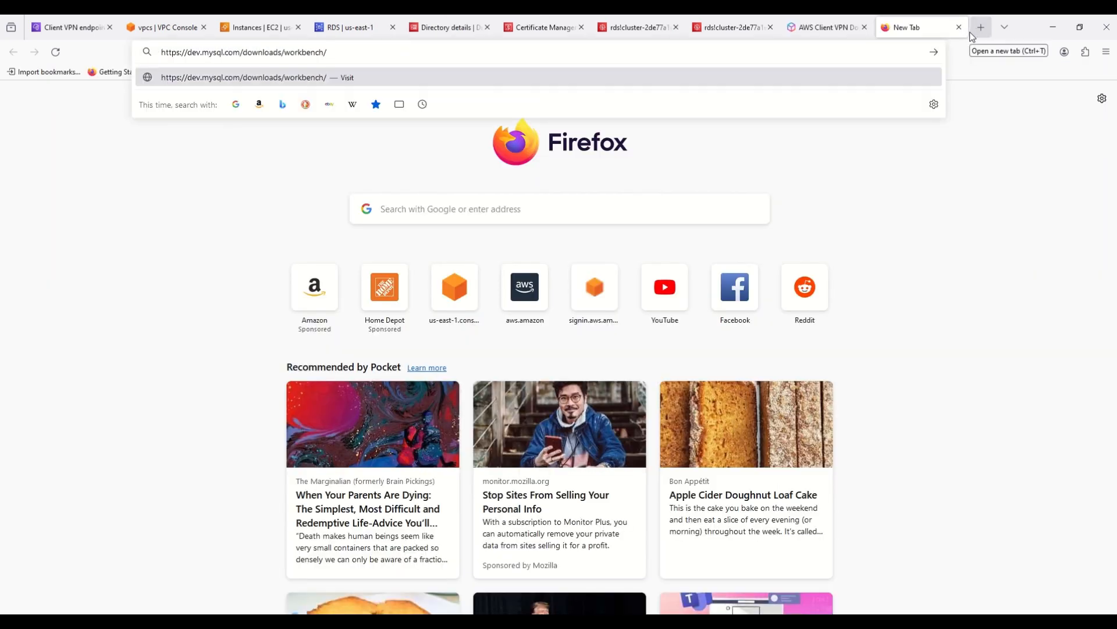
{"action": "key", "text": "Return"}
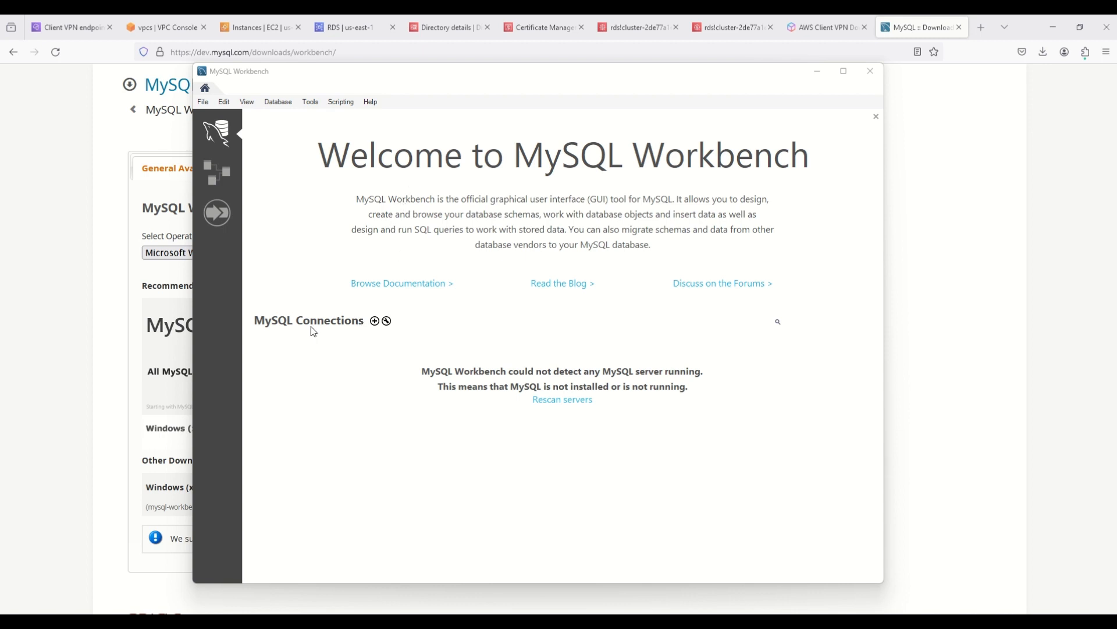
In MySQL Workbench, start a new connection and set its hostname to the myaurora-cluster writer endpoint copied from the RDS console.
{"action": "left_click", "coordinate": [375, 321]}
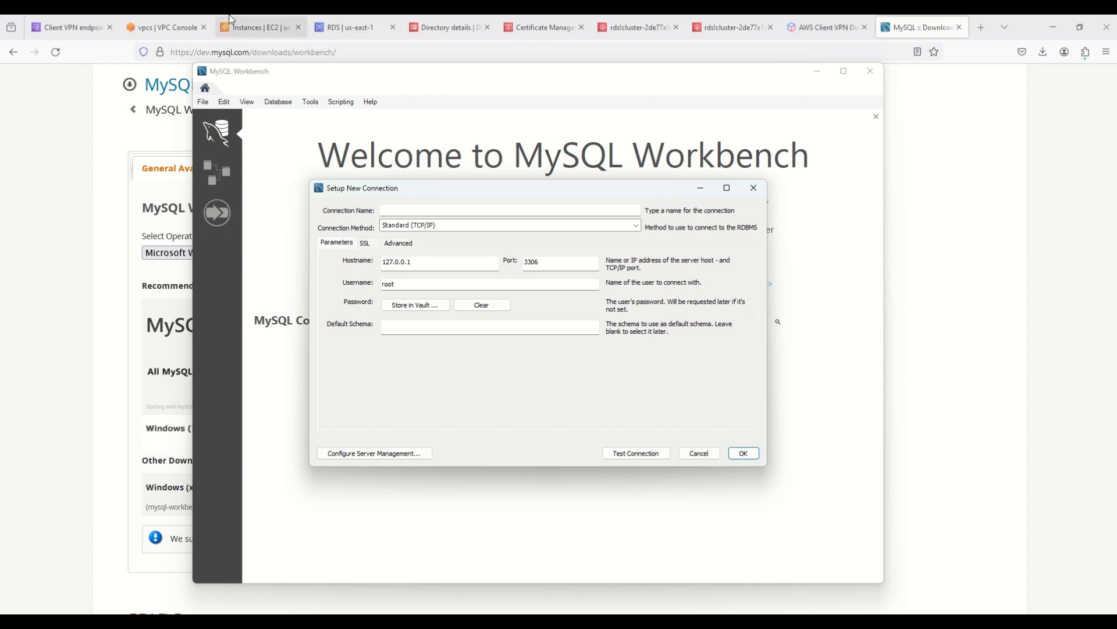
{"action": "left_click", "coordinate": [329, 28]}
{"action": "left_click", "coordinate": [362, 26]}
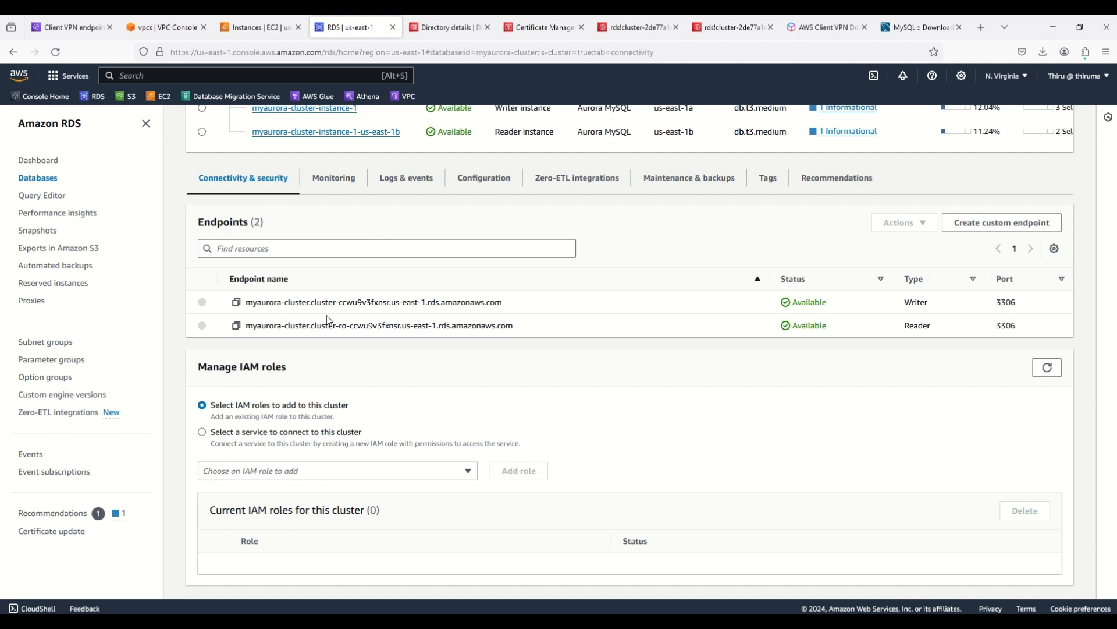
{"action": "left_click", "coordinate": [236, 303]}
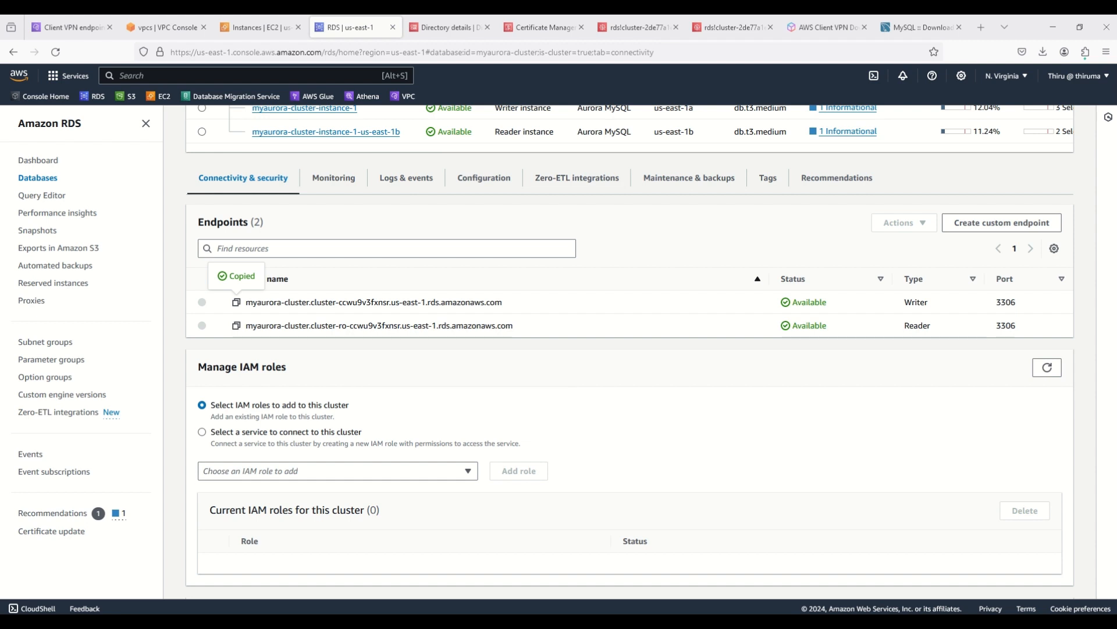
{"action": "key", "text": "alt+Tab"}
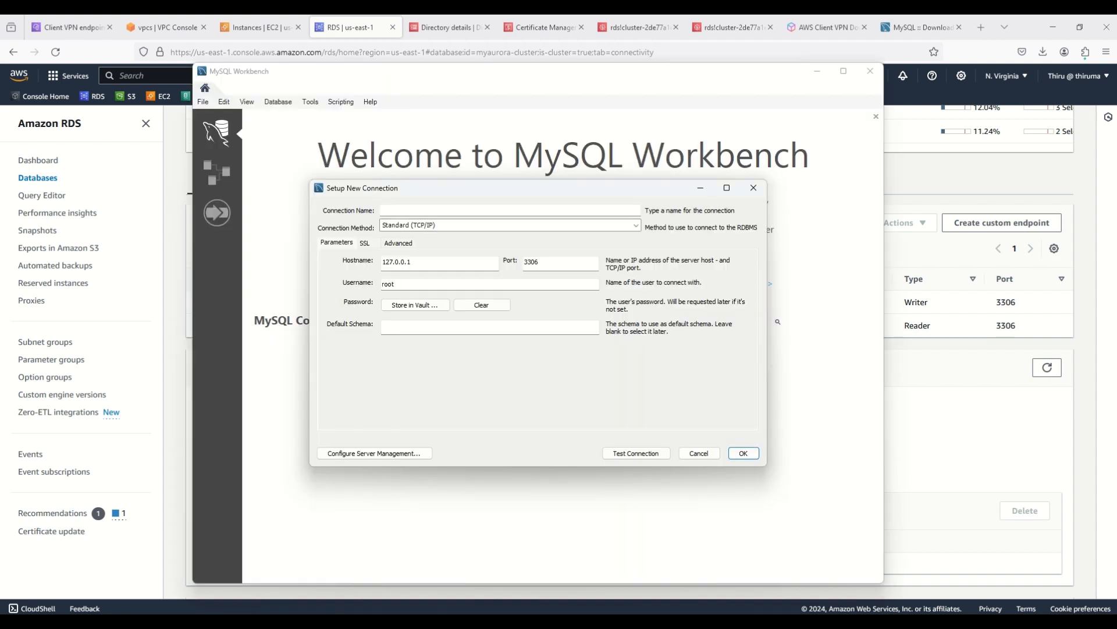
{"action": "left_click", "coordinate": [418, 262]}
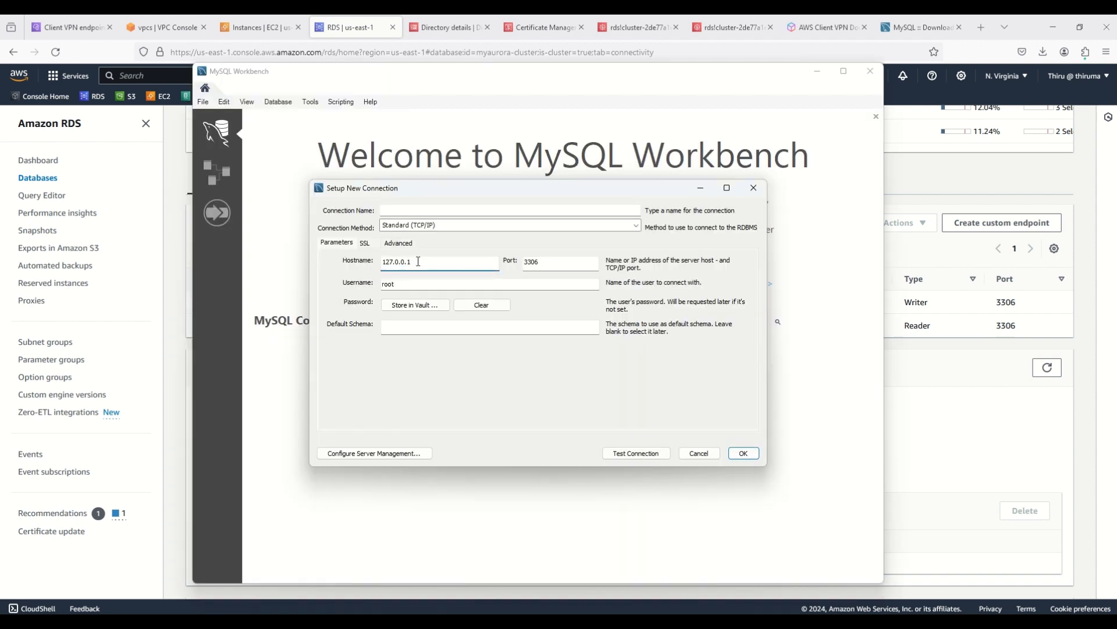
{"action": "double_click", "coordinate": [417, 261]}
{"action": "key", "text": "ctrl+v"}
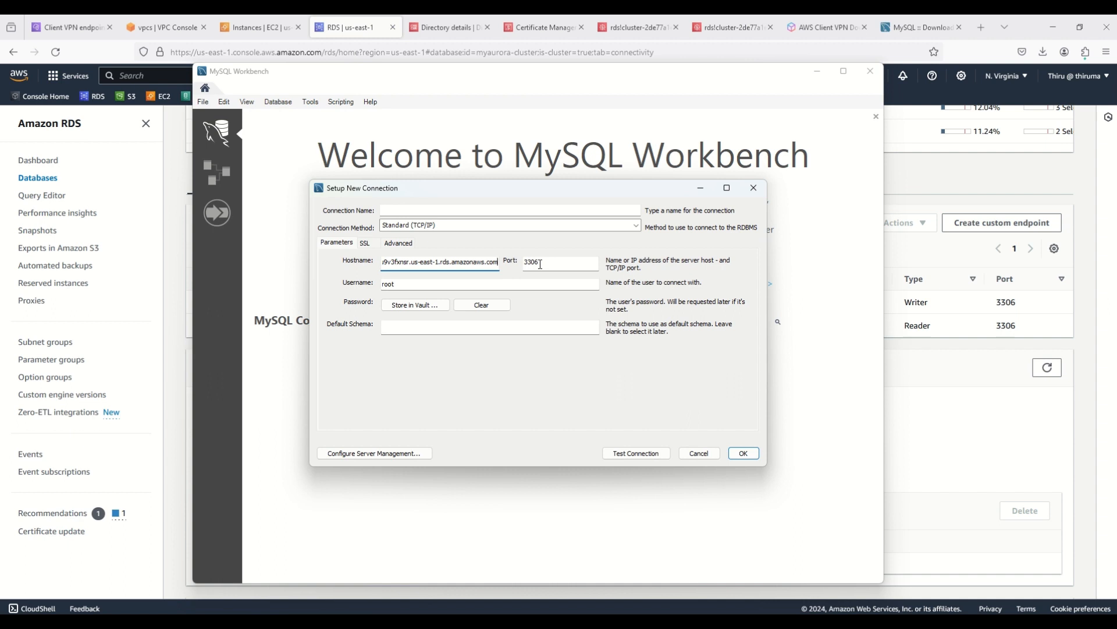
Name the new connection awsclientvpndemo and set its username to admin.
{"action": "left_click", "coordinate": [397, 210]}
{"action": "type", "text": "awsclient "}
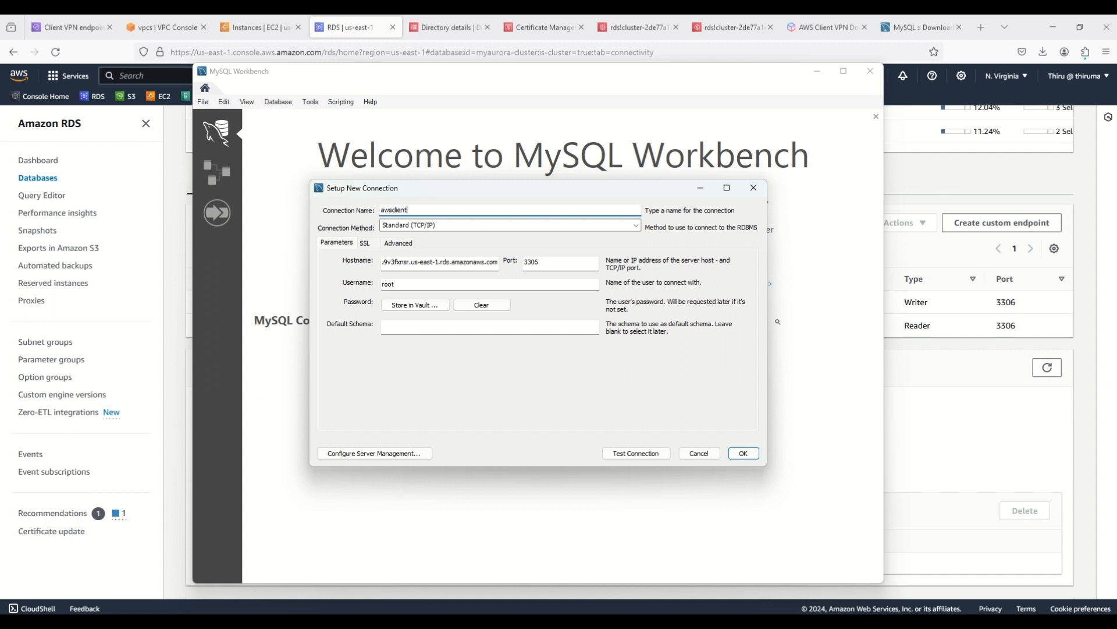
{"action": "type", "text": "vpndemo"}
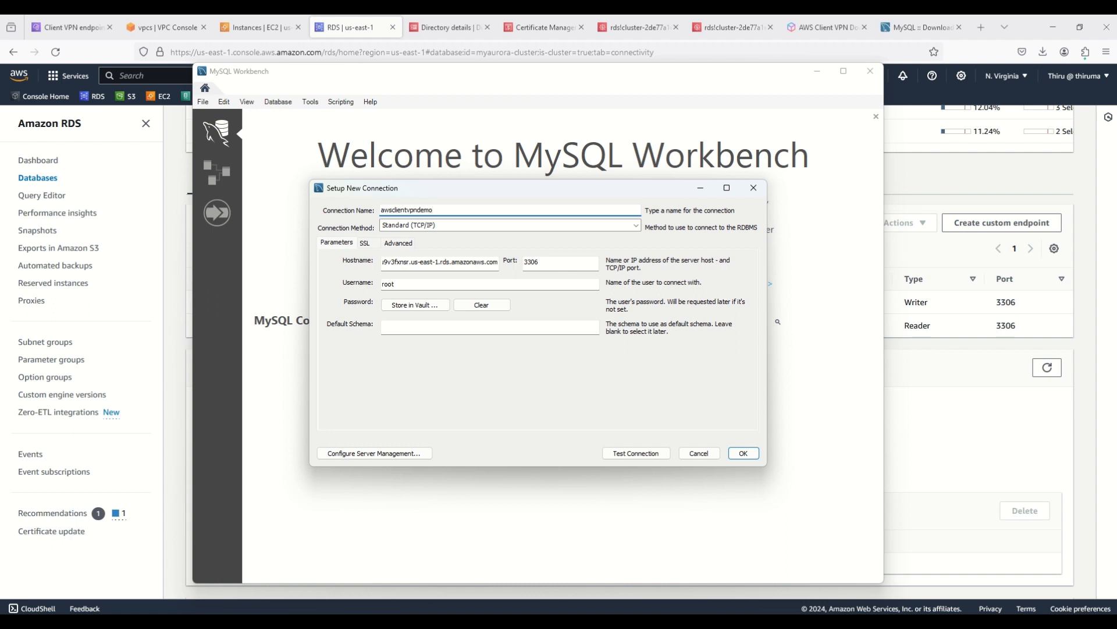
{"action": "left_click", "coordinate": [422, 312]}
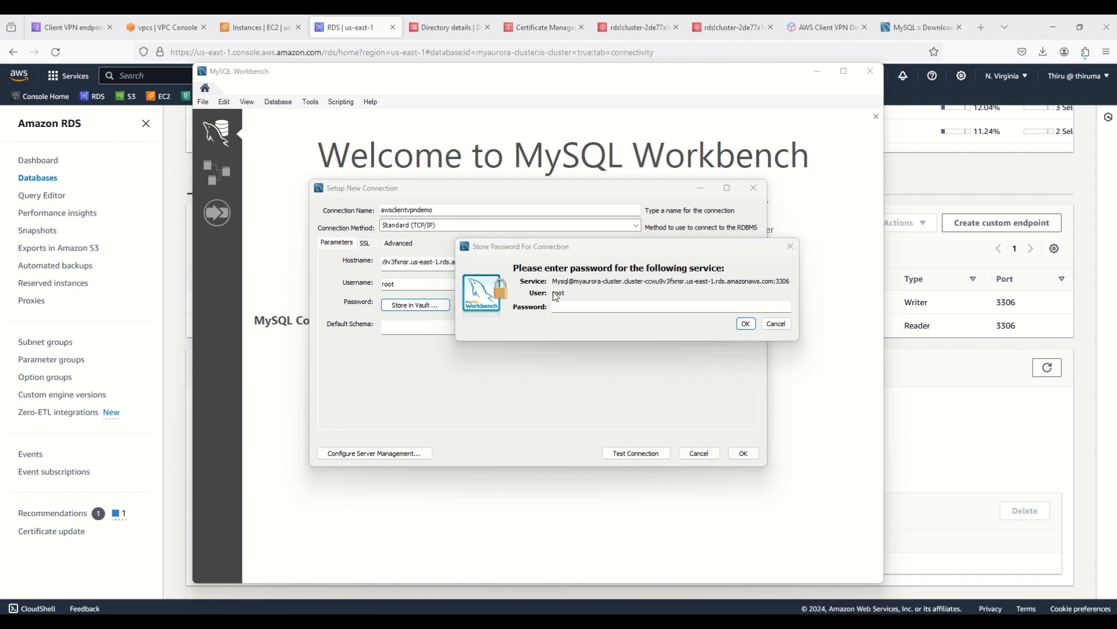
{"action": "left_click", "coordinate": [785, 326]}
{"action": "double_click", "coordinate": [411, 284]}
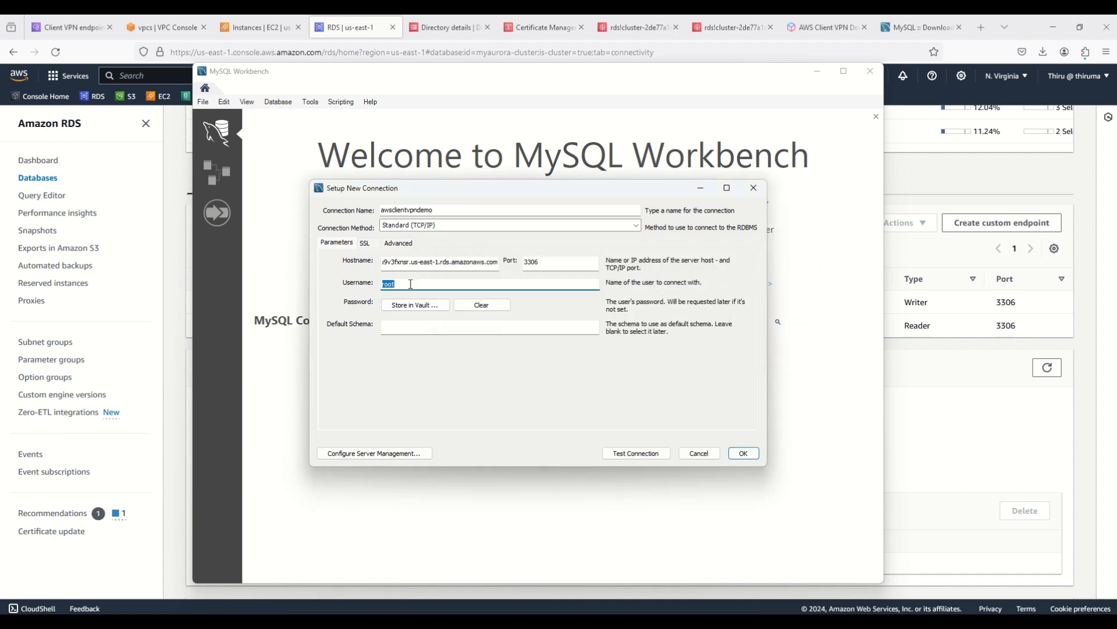
{"action": "type", "text": "admin"}
Open the Aurora cluster's secret in Secrets Manager and move its tab into a separate browser window.
{"action": "left_click", "coordinate": [708, 23]}
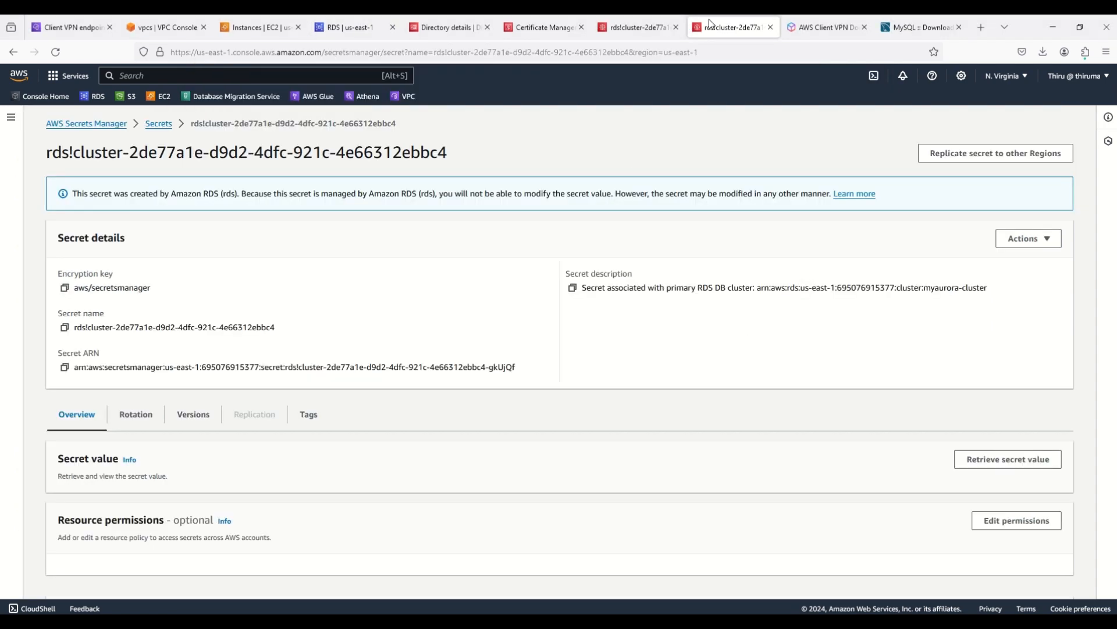
{"action": "scroll", "coordinate": [400, 355], "scroll_direction": "down", "scroll_amount": 4}
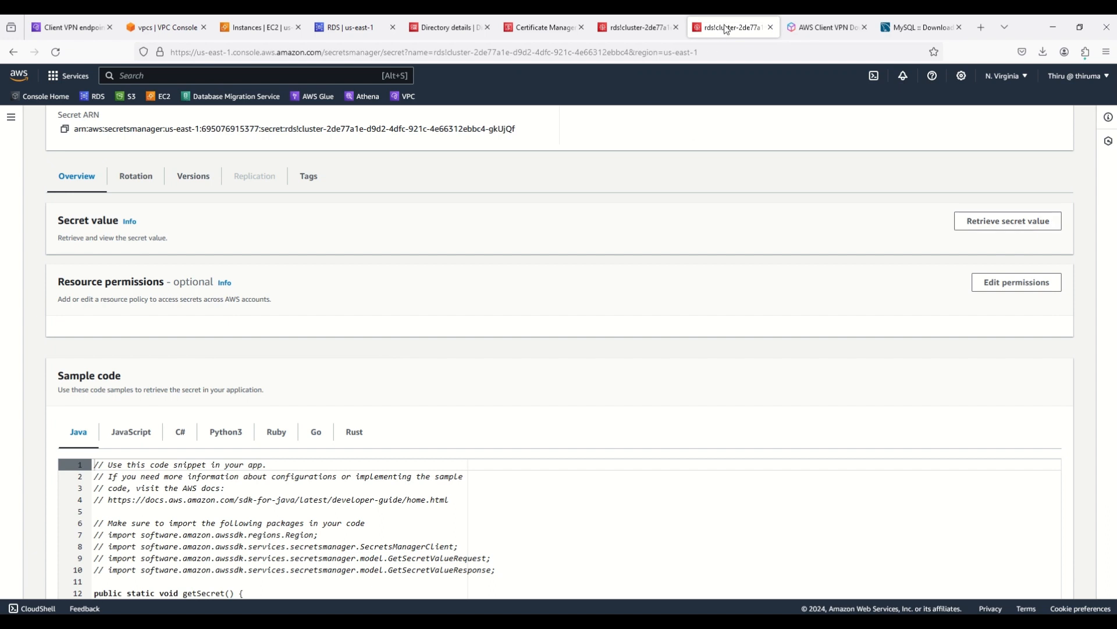
{"action": "left_click_drag", "start_coordinate": [727, 28], "coordinate": [675, 71]}
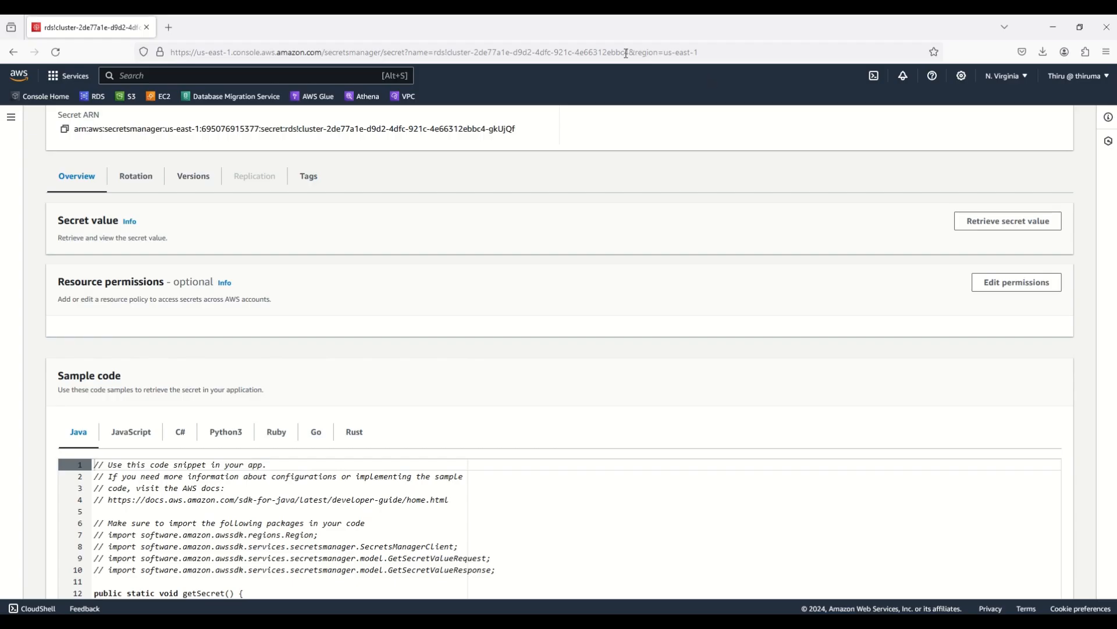
{"action": "left_click_drag", "start_coordinate": [665, 20], "coordinate": [562, 47]}
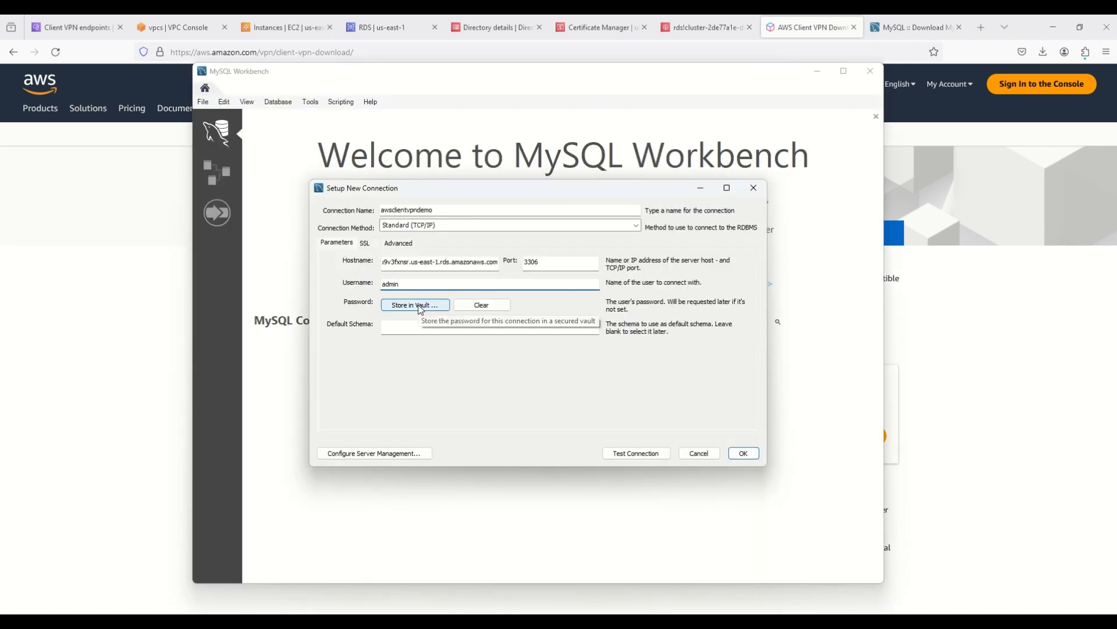
Store the database admin password in the vault for the MySQL Workbench connection and test the connection.
{"action": "left_click", "coordinate": [419, 307]}
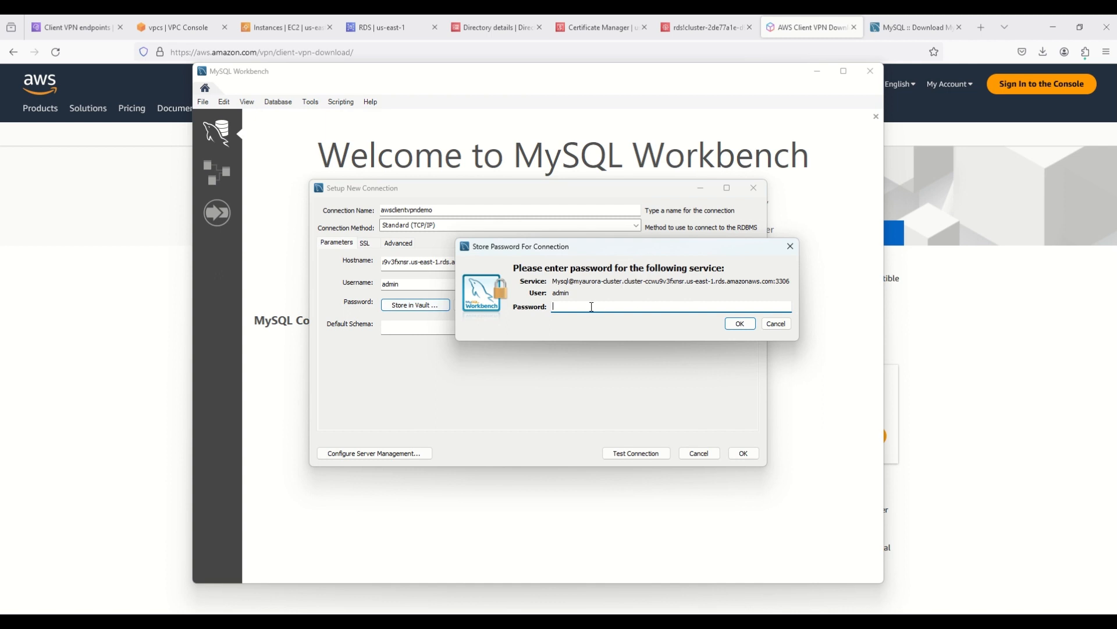
{"action": "key", "text": "ctrl+v"}
{"action": "left_click", "coordinate": [738, 325]}
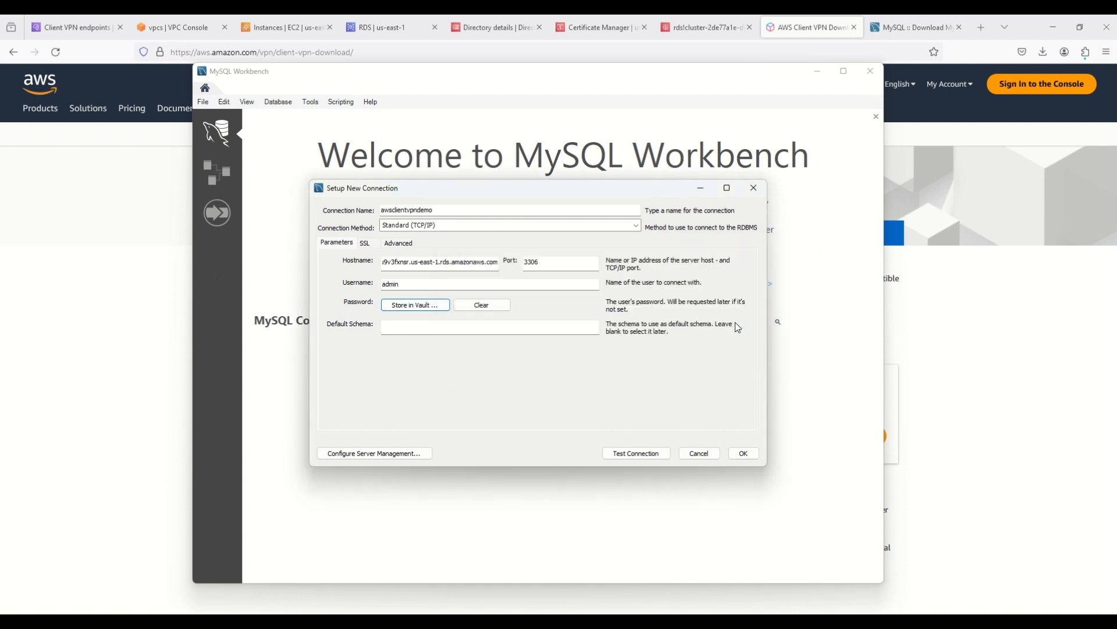
{"action": "left_click", "coordinate": [628, 458]}
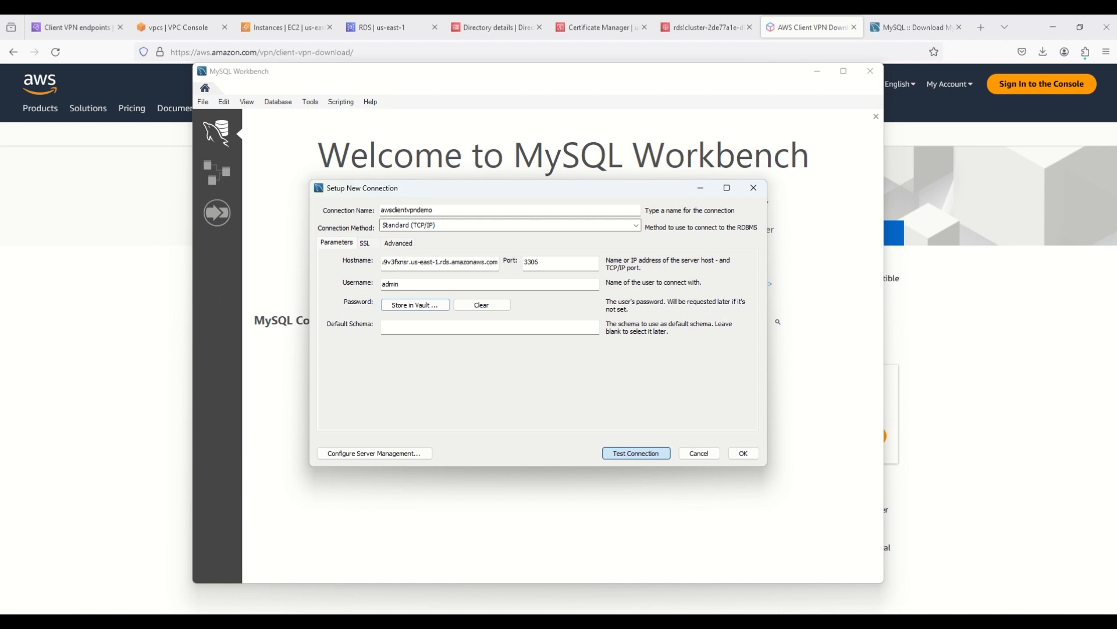
{"action": "left_click", "coordinate": [636, 453]}
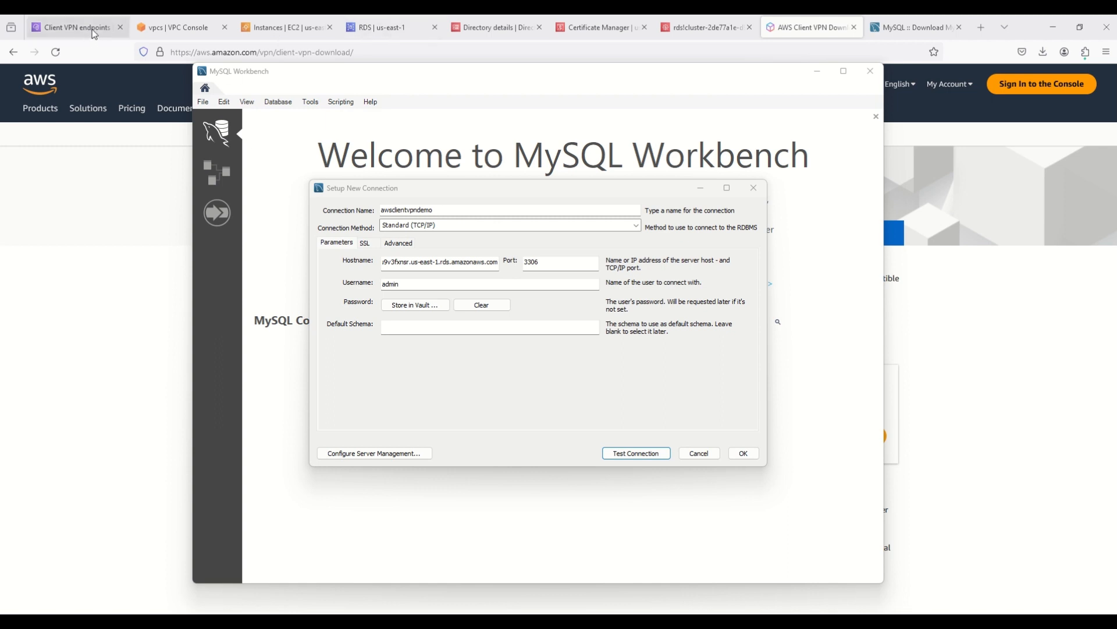
In the browser's AWS console, check the details and security groups of the awsclientvpndemo Client VPN endpoint.
{"action": "left_click", "coordinate": [150, 29]}
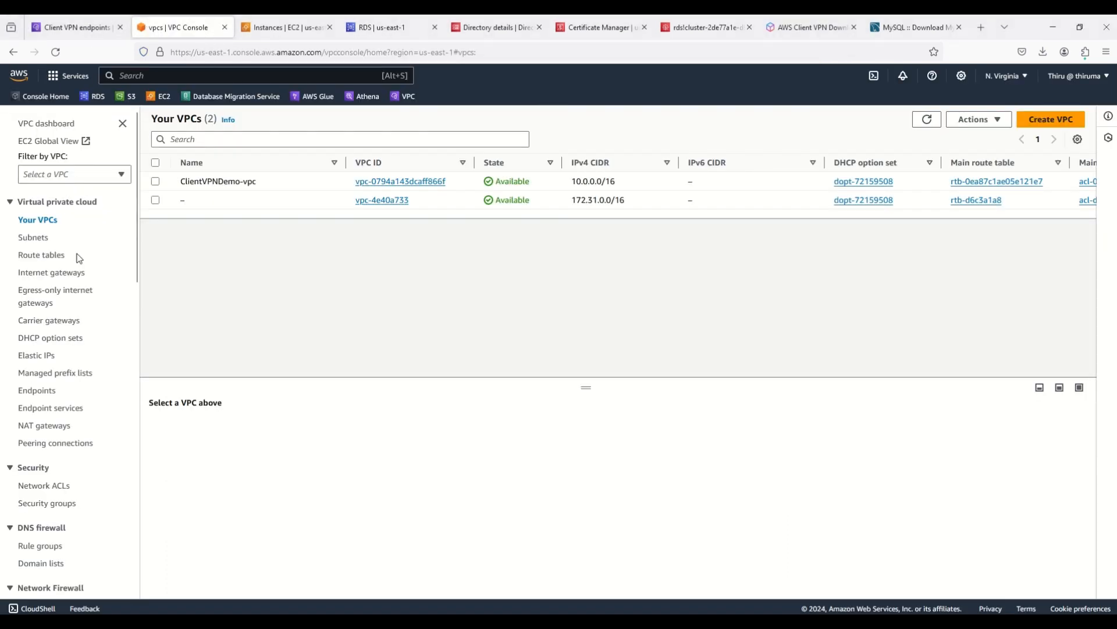
{"action": "left_click", "coordinate": [75, 29]}
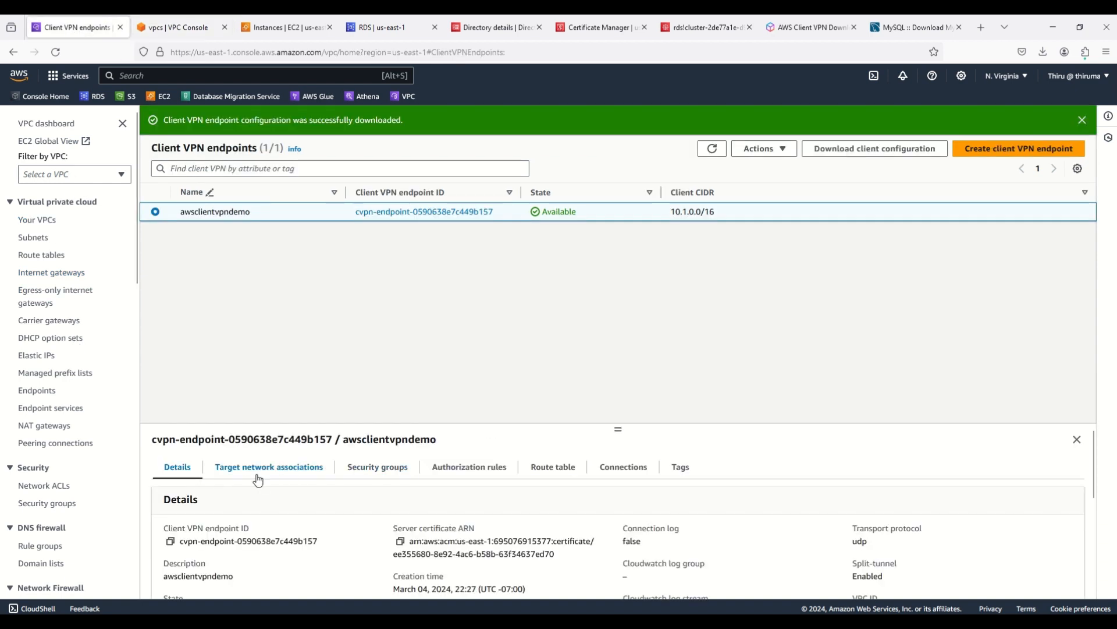
{"action": "scroll", "coordinate": [347, 489], "scroll_direction": "down", "scroll_amount": 5}
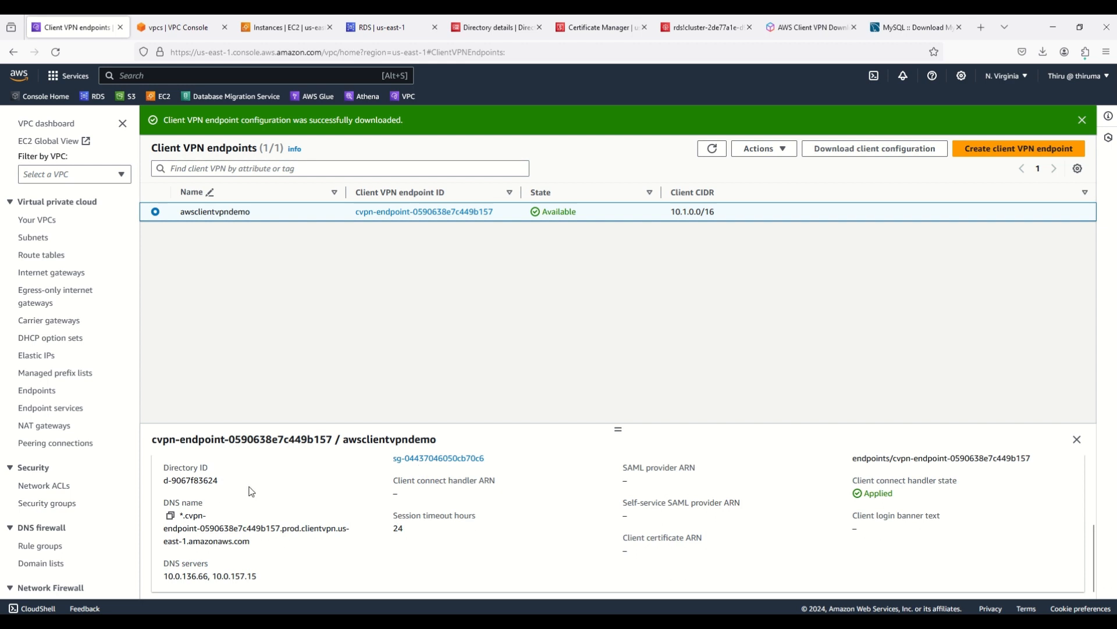
{"action": "scroll", "coordinate": [339, 512], "scroll_direction": "up", "scroll_amount": 2}
{"action": "scroll", "coordinate": [339, 514], "scroll_direction": "up", "scroll_amount": 2}
{"action": "left_click", "coordinate": [382, 471]}
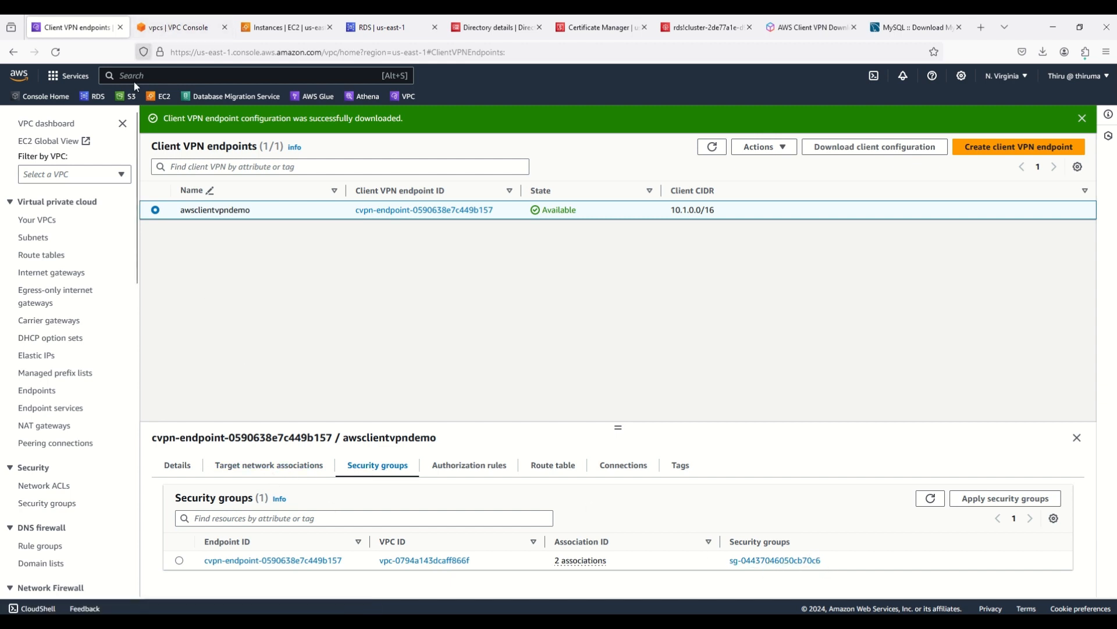
Open the inbound rules of the aurora-db-sg security group in the VPC console for editing.
{"action": "scroll", "coordinate": [69, 463], "scroll_direction": "down", "scroll_amount": 1}
{"action": "scroll", "coordinate": [69, 464], "scroll_direction": "down", "scroll_amount": 1}
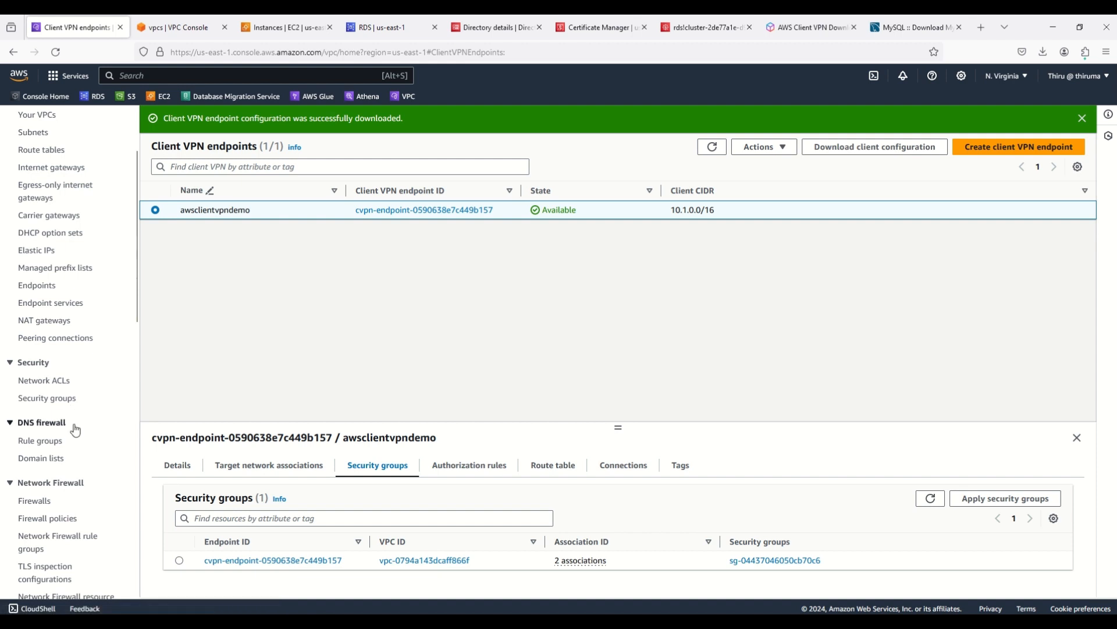
{"action": "left_click", "coordinate": [68, 399]}
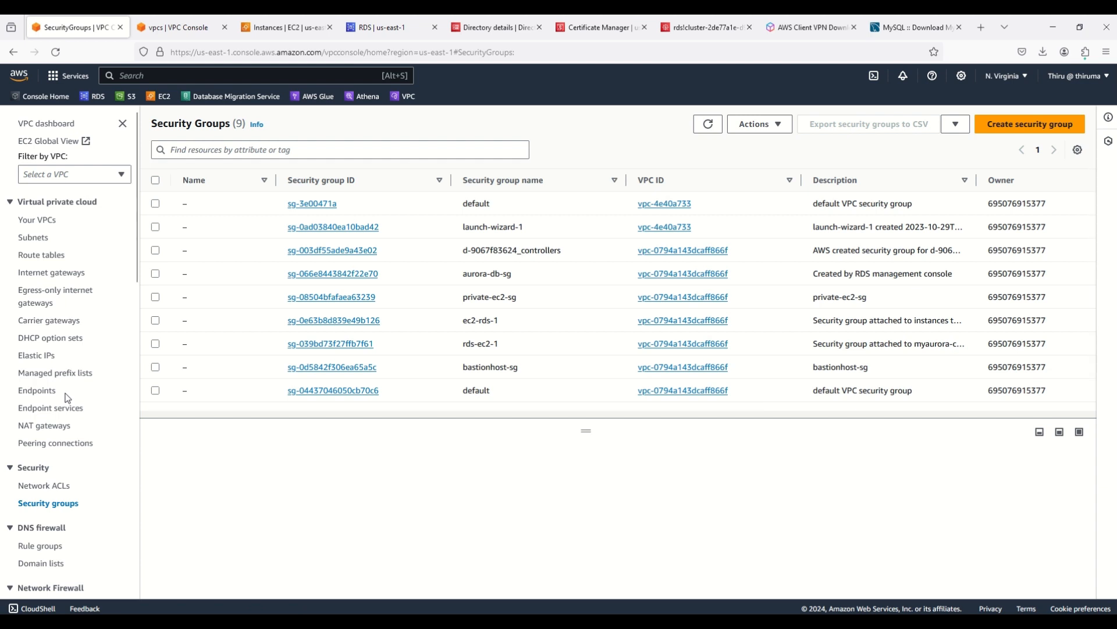
{"action": "left_click", "coordinate": [155, 274]}
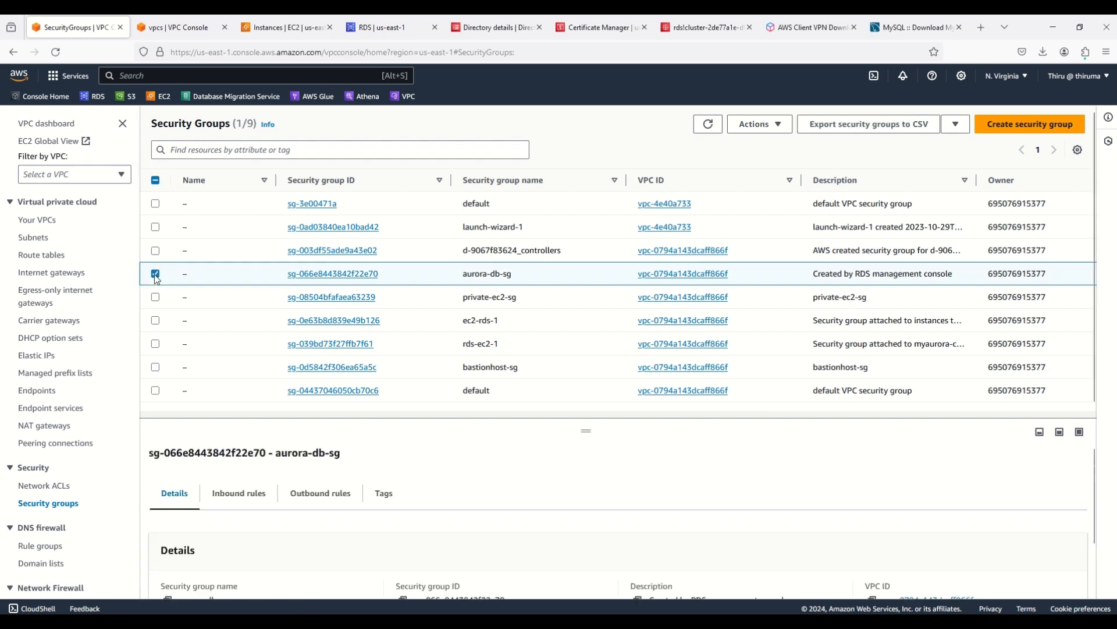
{"action": "left_click", "coordinate": [330, 274]}
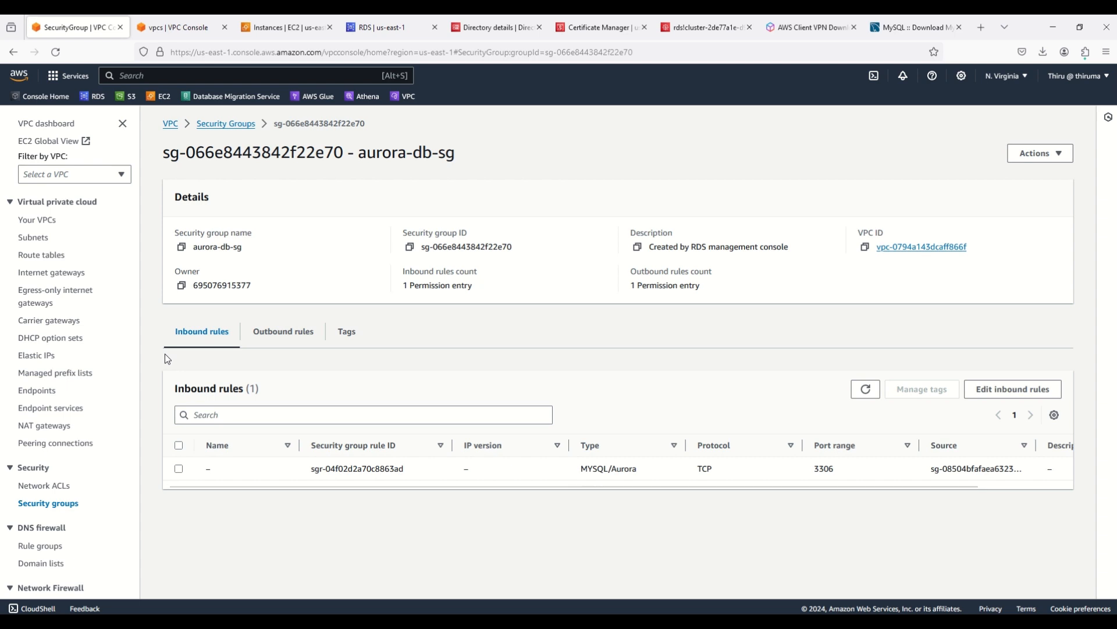
{"action": "left_click", "coordinate": [1000, 389]}
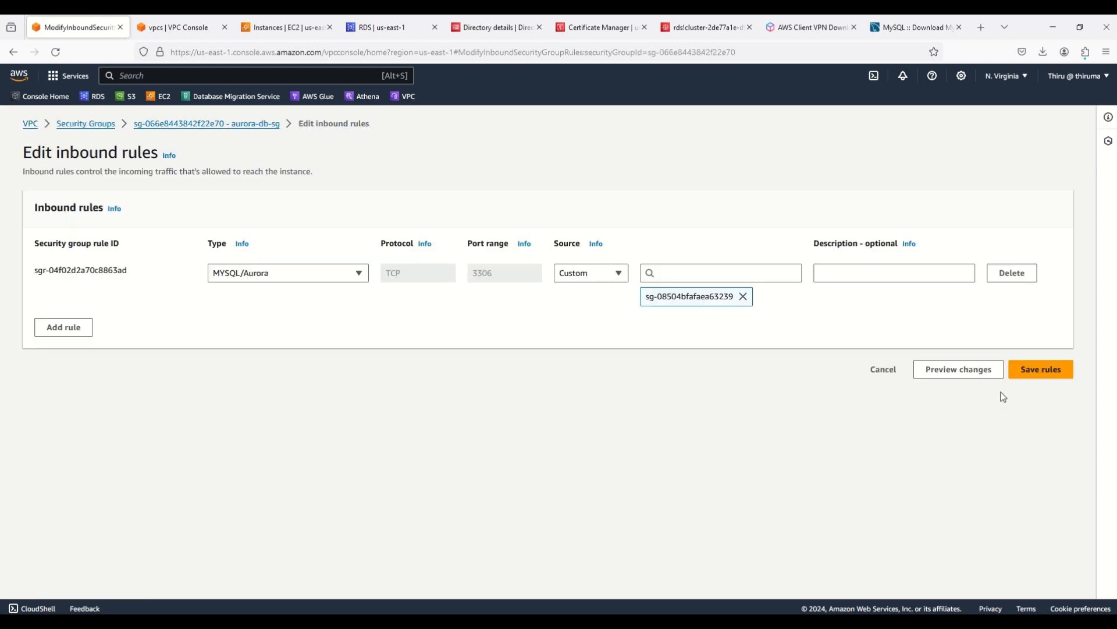
{"action": "left_click", "coordinate": [56, 333]}
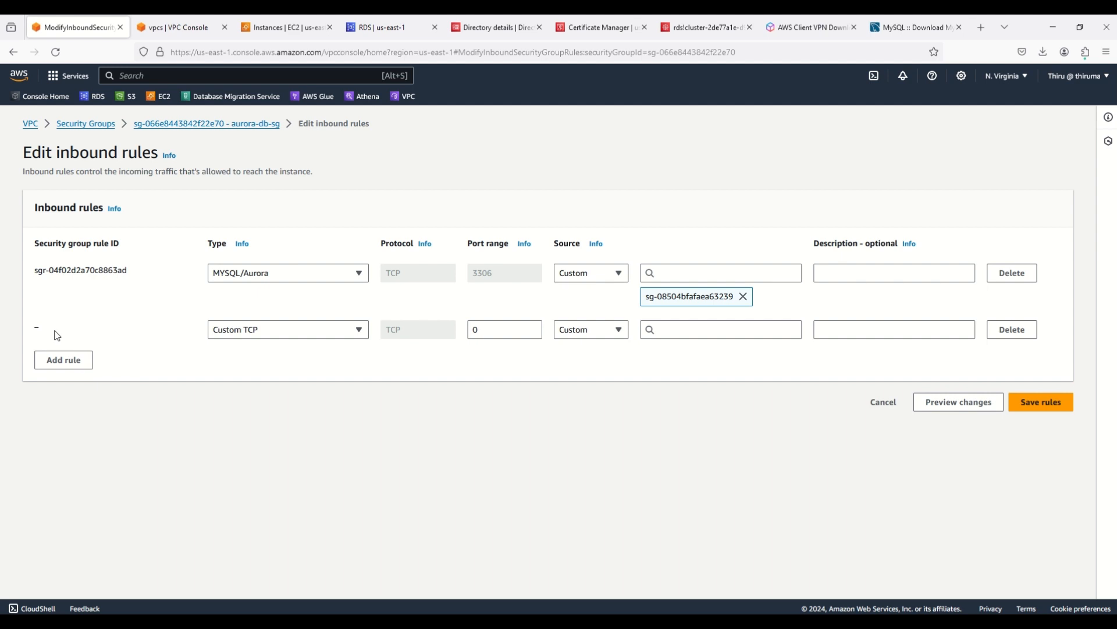
{"action": "left_click", "coordinate": [251, 332]}
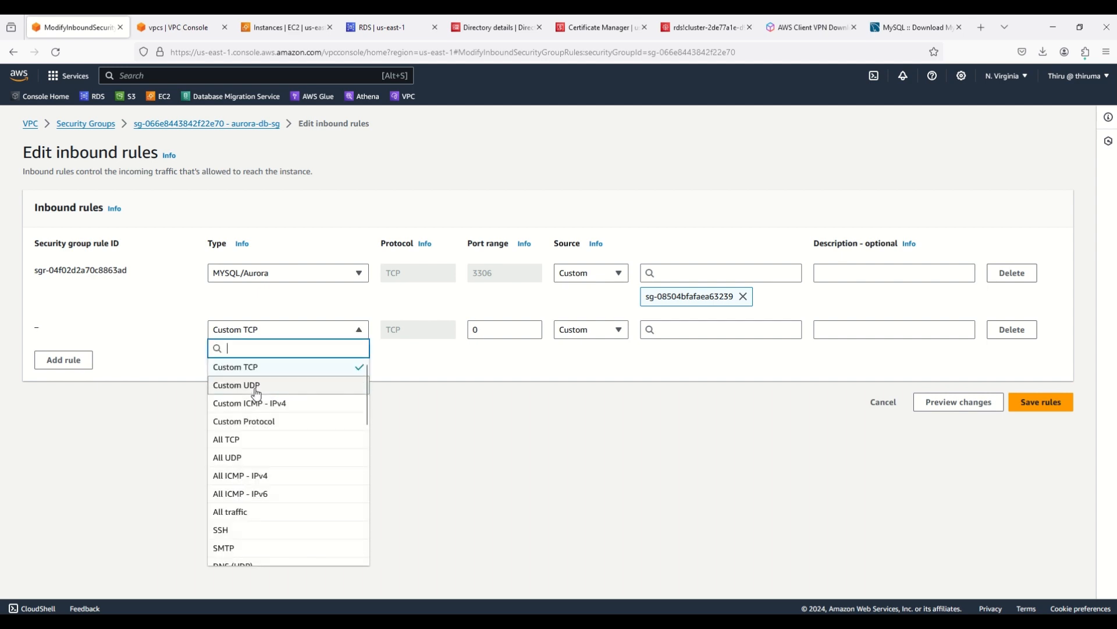
{"action": "scroll", "coordinate": [261, 427], "scroll_direction": "down", "scroll_amount": 2}
{"action": "scroll", "coordinate": [261, 427], "scroll_direction": "down", "scroll_amount": 5}
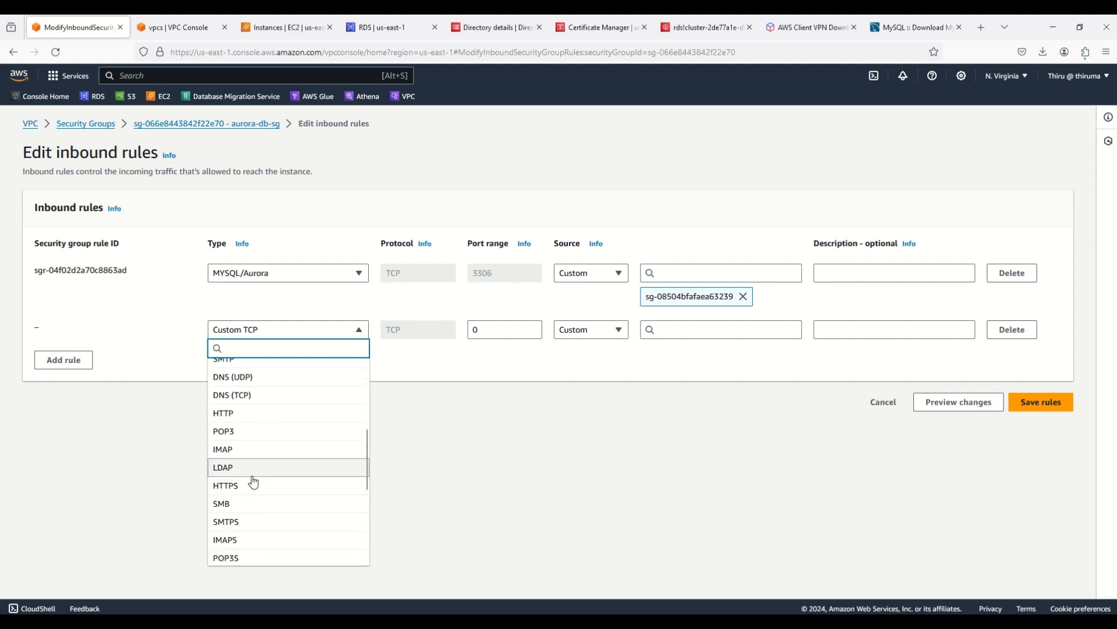
{"action": "left_click", "coordinate": [256, 487]}
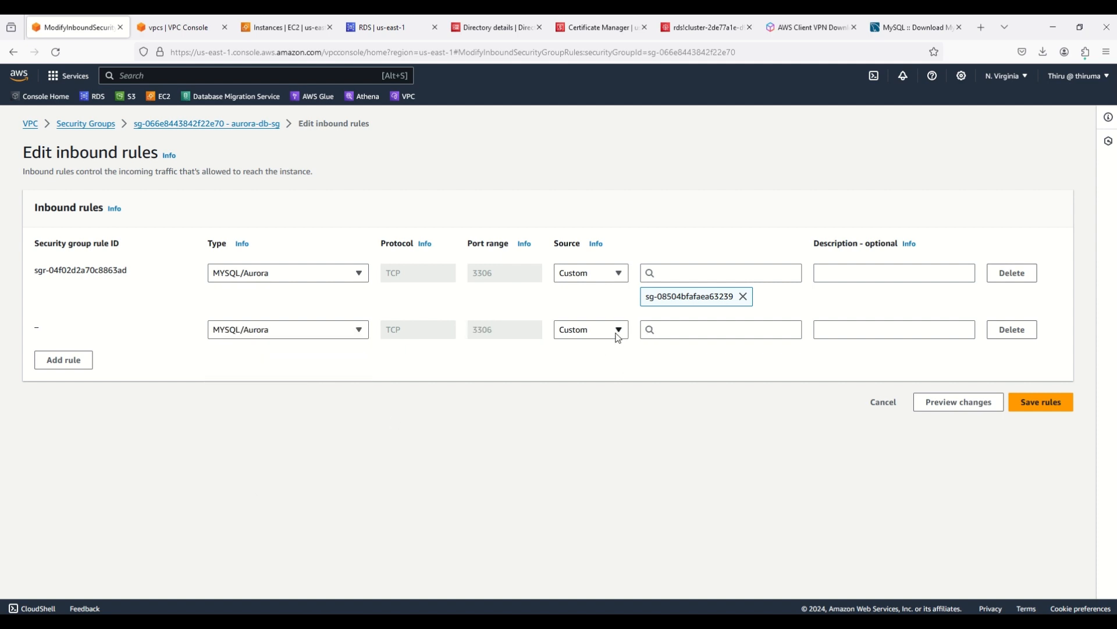
{"action": "left_click", "coordinate": [676, 330]}
{"action": "scroll", "coordinate": [694, 425], "scroll_direction": "down", "scroll_amount": 3}
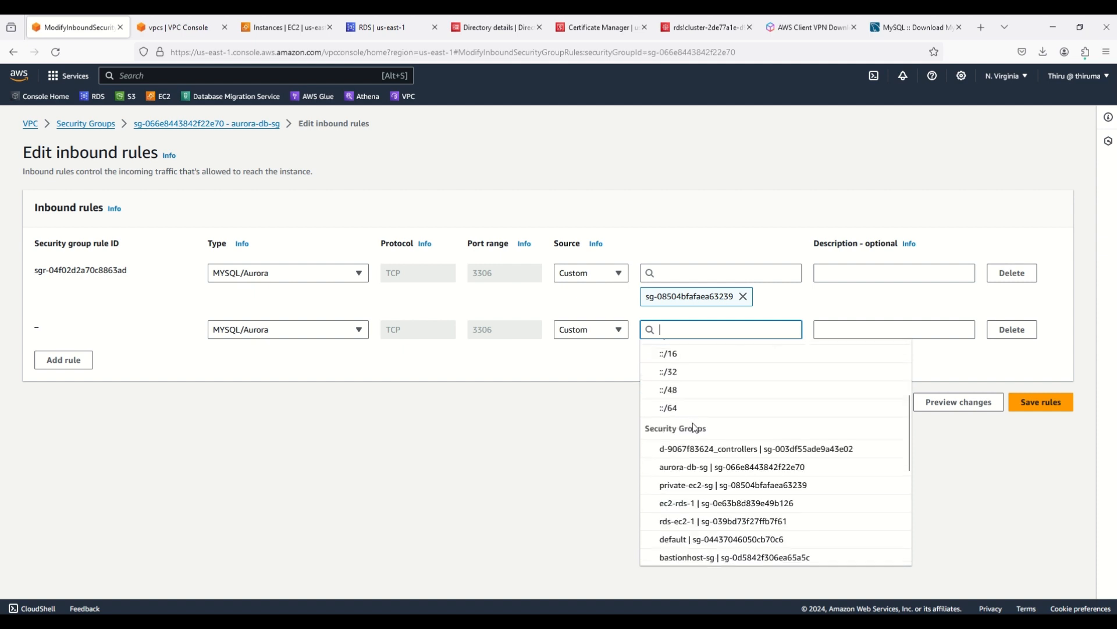
{"action": "left_click", "coordinate": [772, 543]}
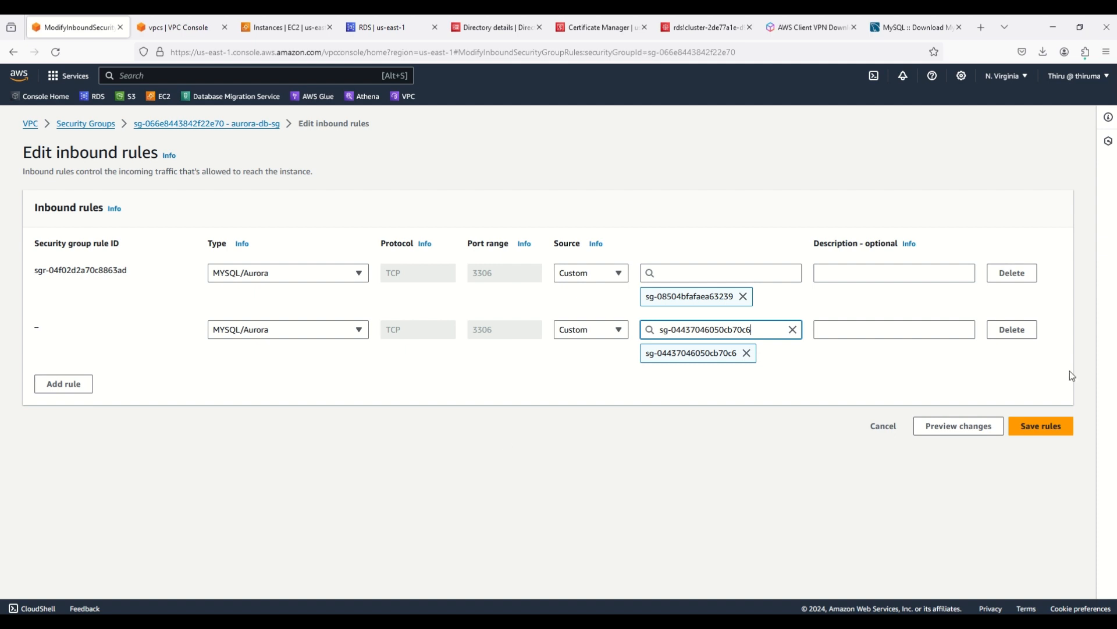
{"action": "left_click", "coordinate": [1051, 419]}
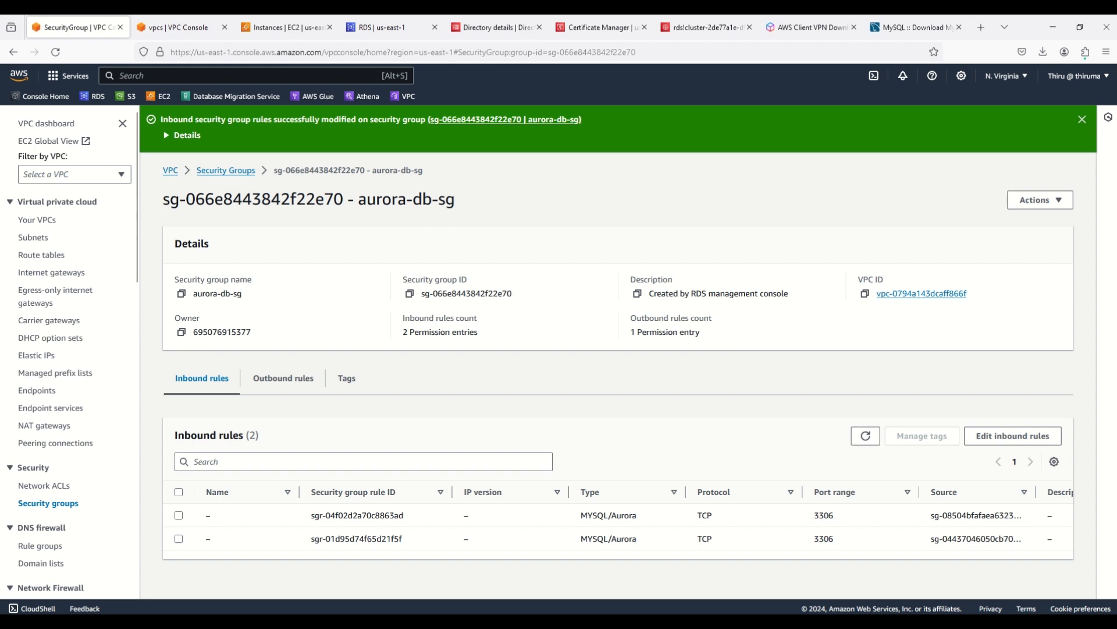
Switch to MySQL Workbench, test the awsclientvpndemo connection again and save it.
{"action": "key", "text": "alt+Tab"}
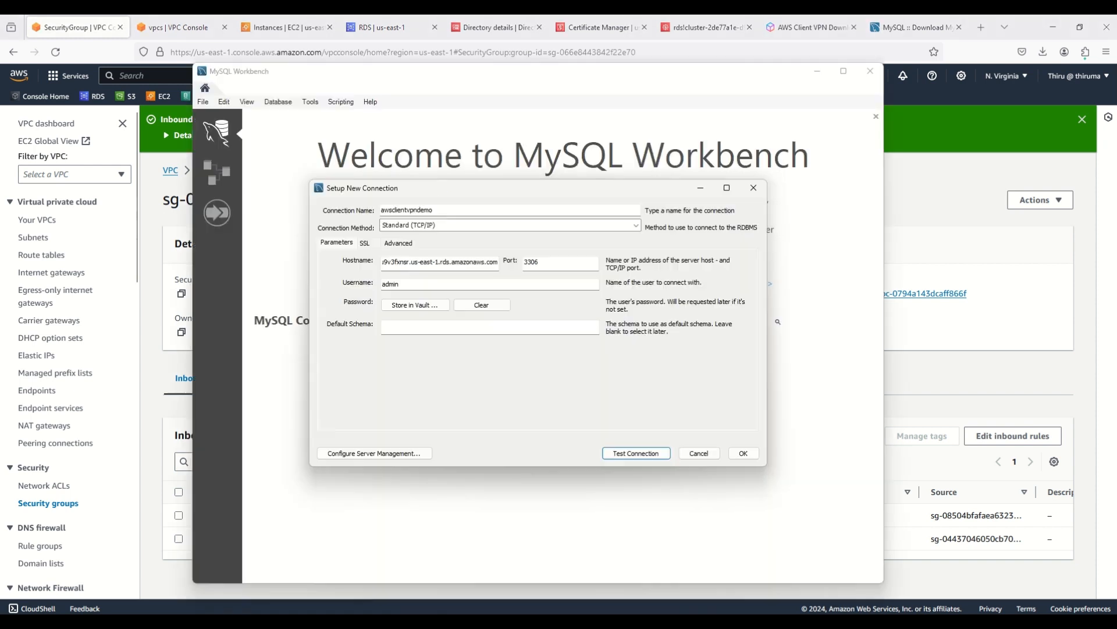
{"action": "left_click", "coordinate": [631, 457]}
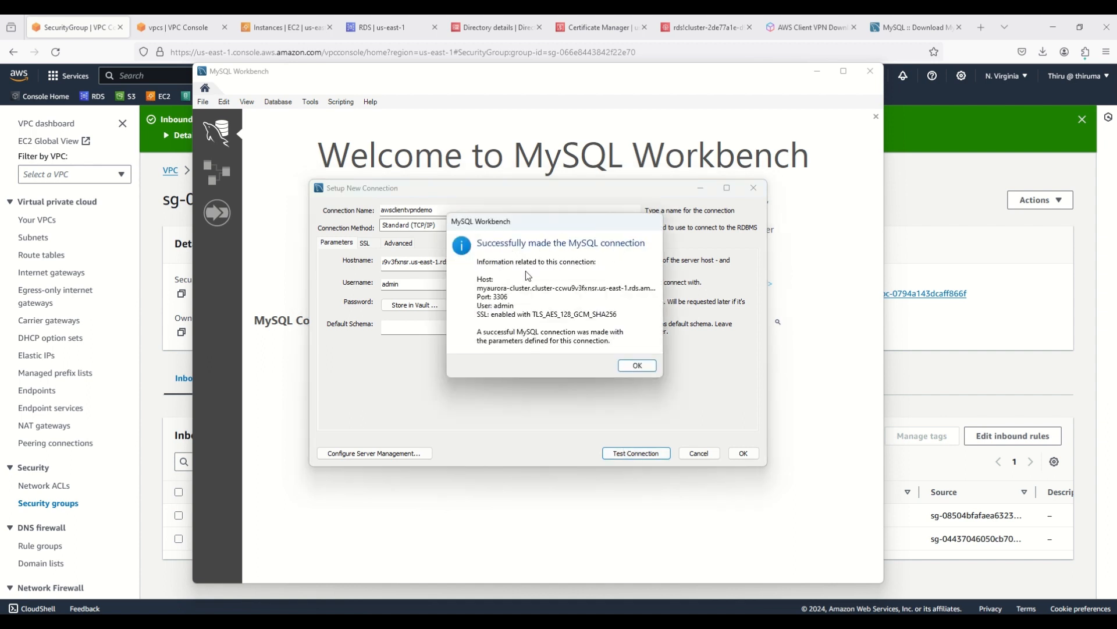
{"action": "left_click", "coordinate": [633, 366]}
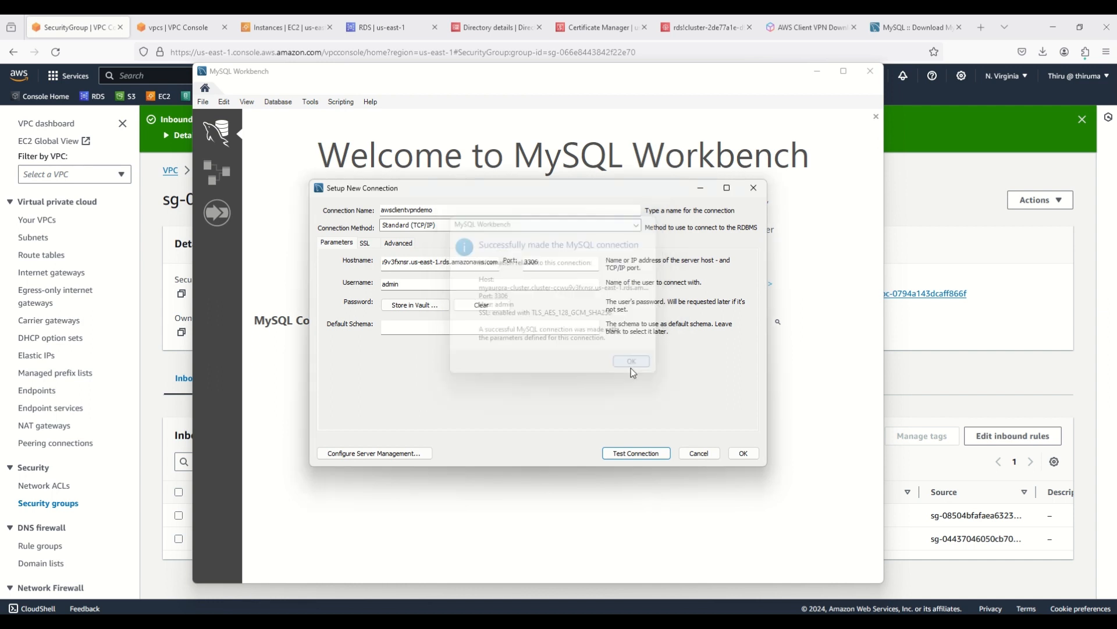
{"action": "left_click", "coordinate": [744, 454]}
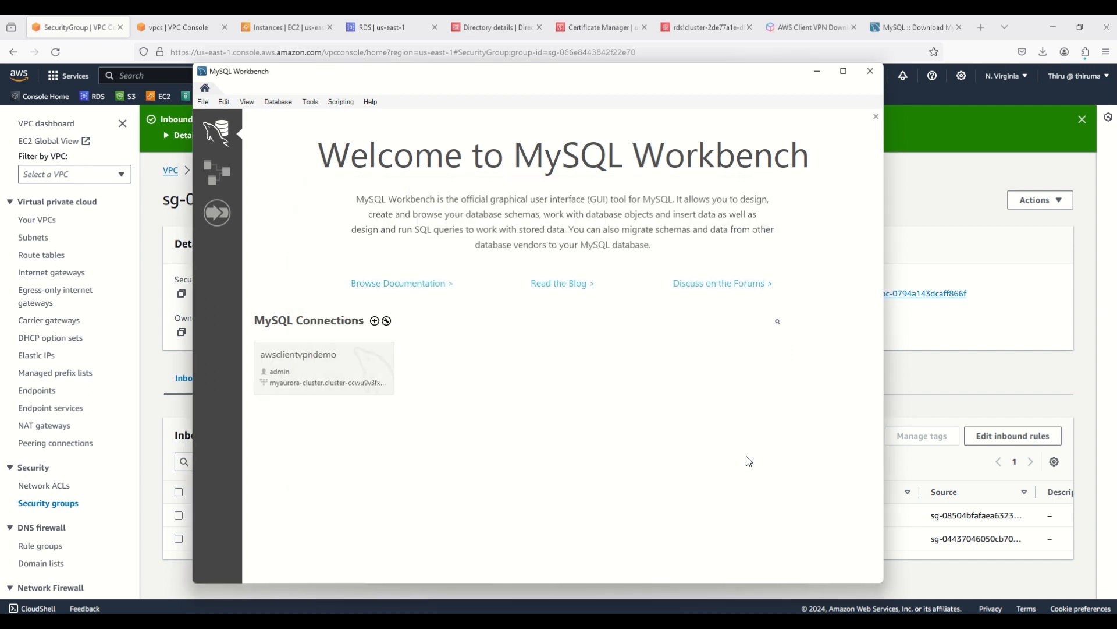
Open the awsclientvpndemo connection in a maximized window and run the query "show databases;".
{"action": "left_click", "coordinate": [322, 364]}
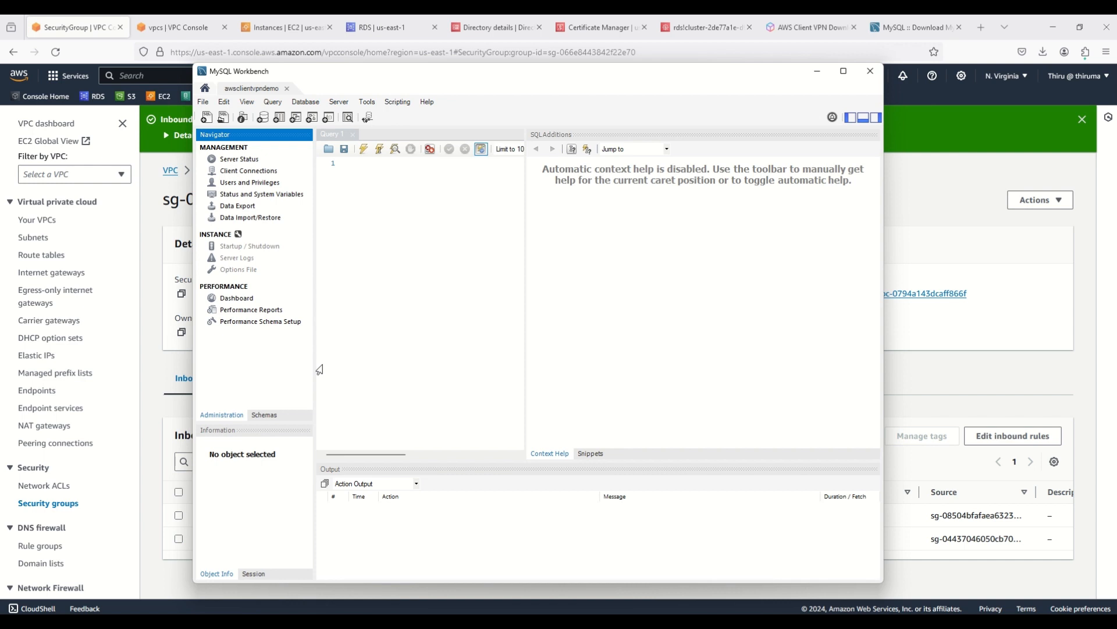
{"action": "left_click", "coordinate": [365, 176]}
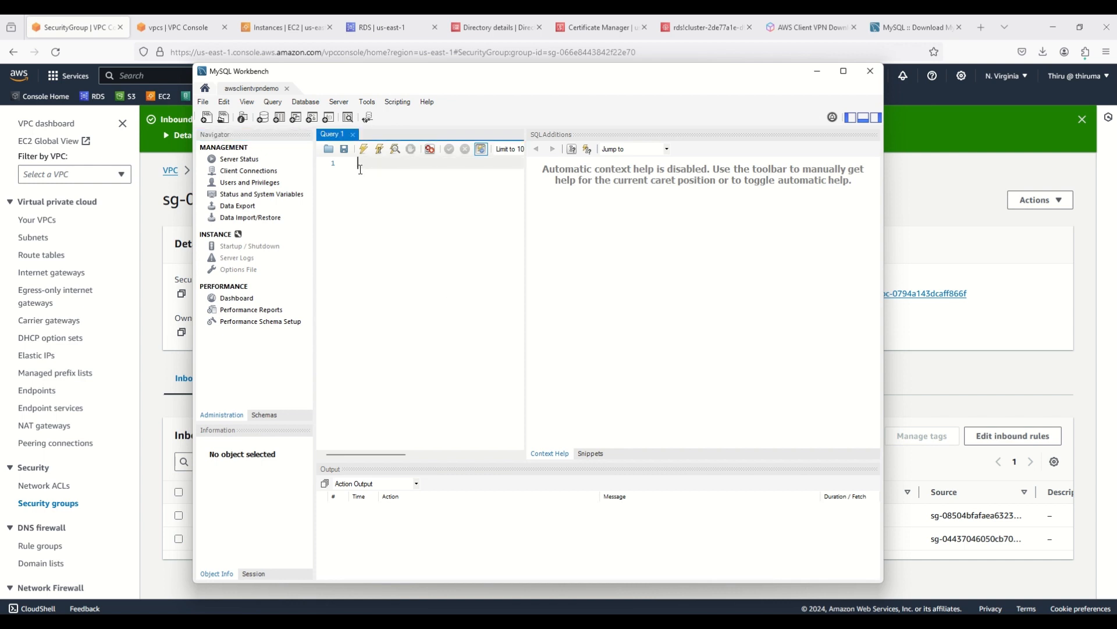
{"action": "double_click", "coordinate": [591, 73]}
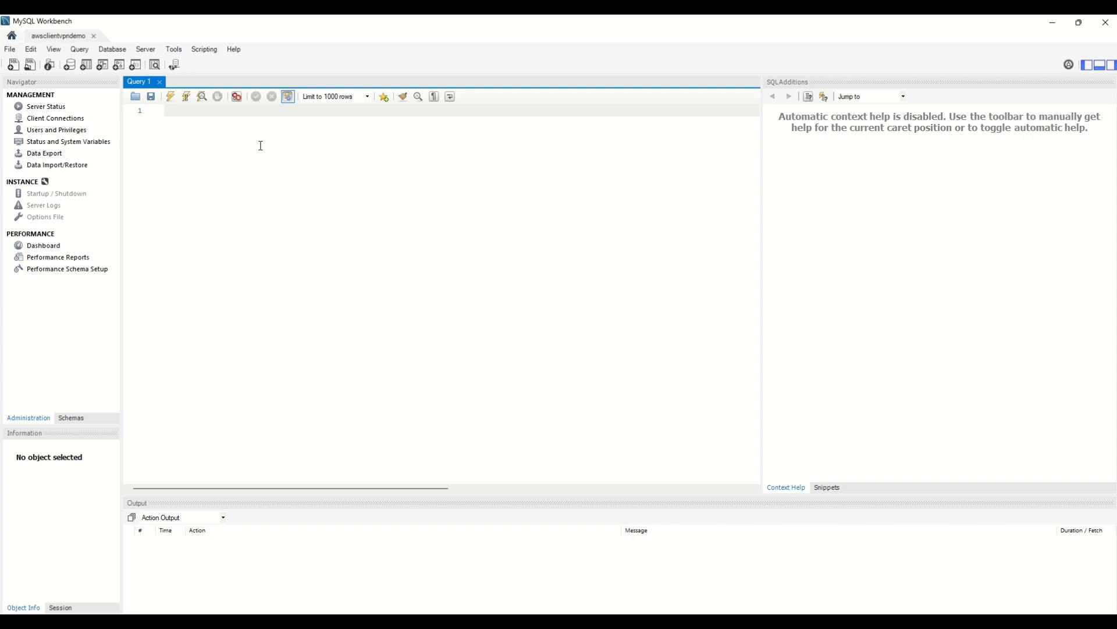
{"action": "type", "text": "show databases;"}
{"action": "key", "text": "Return"}
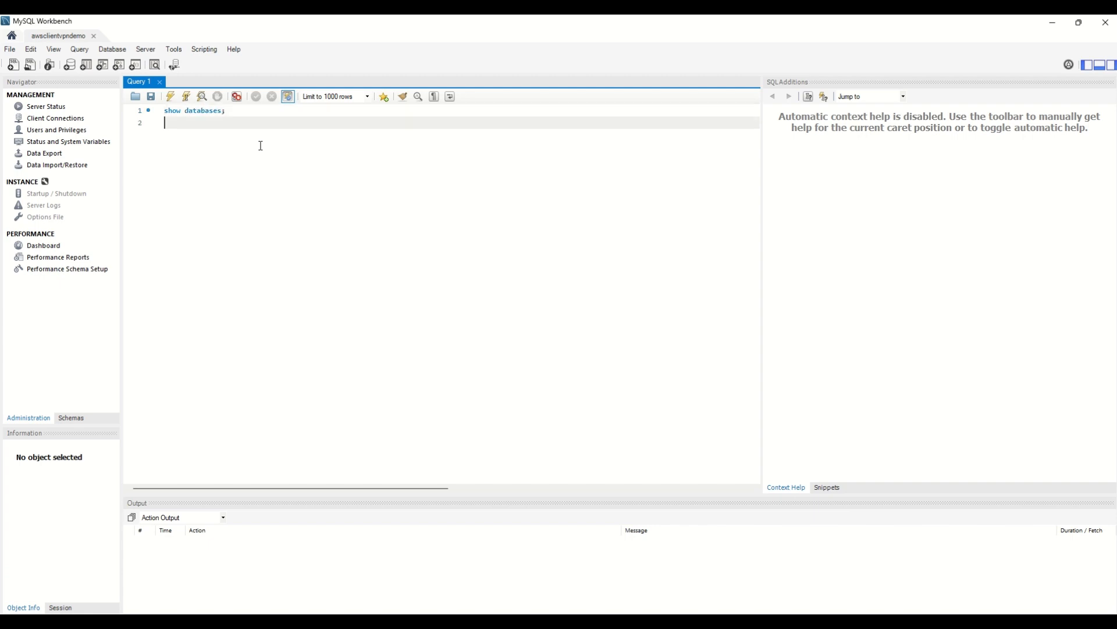
{"action": "key", "text": "BackSpace"}
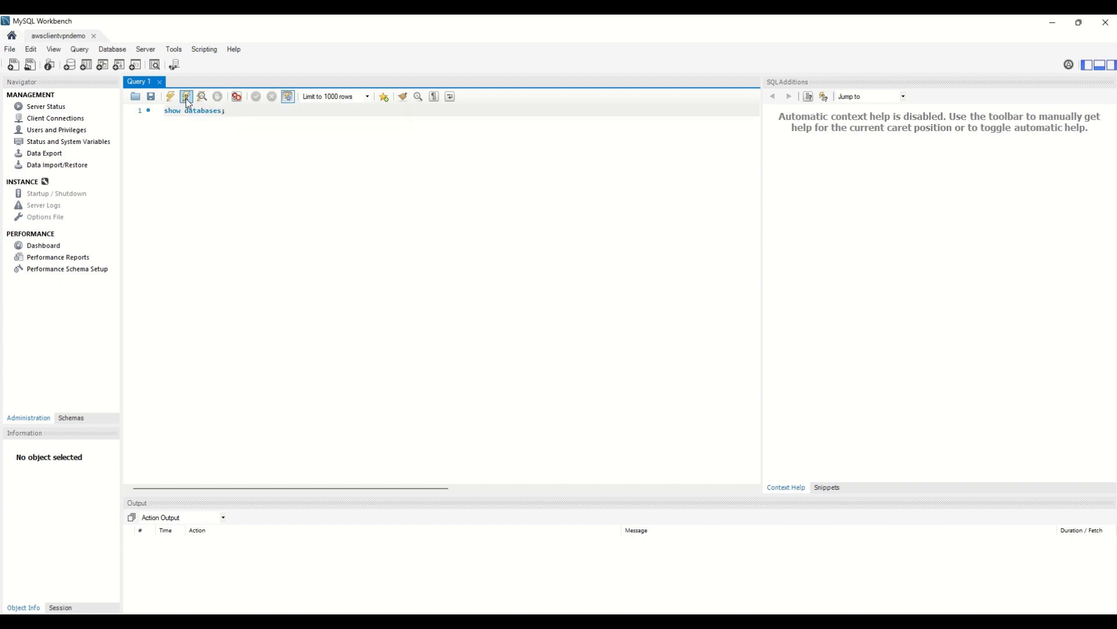
{"action": "left_click", "coordinate": [186, 97]}
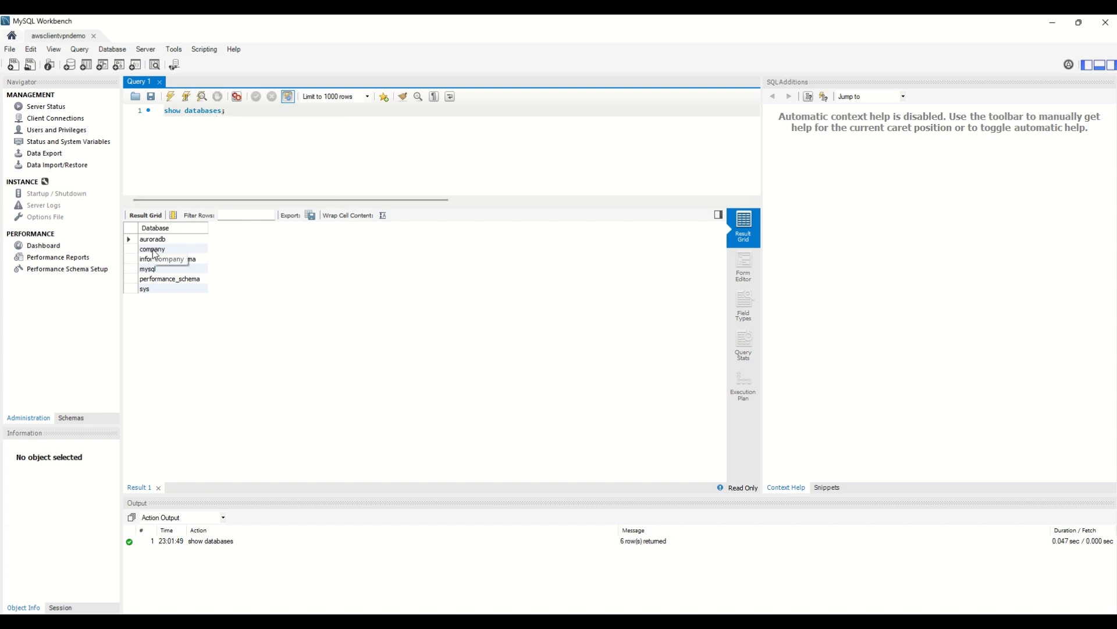
Add "use company;" on a new line of the query and run it to select the company database.
{"action": "left_click", "coordinate": [224, 127]}
{"action": "key", "text": "Return"}
{"action": "type", "text": "use "}
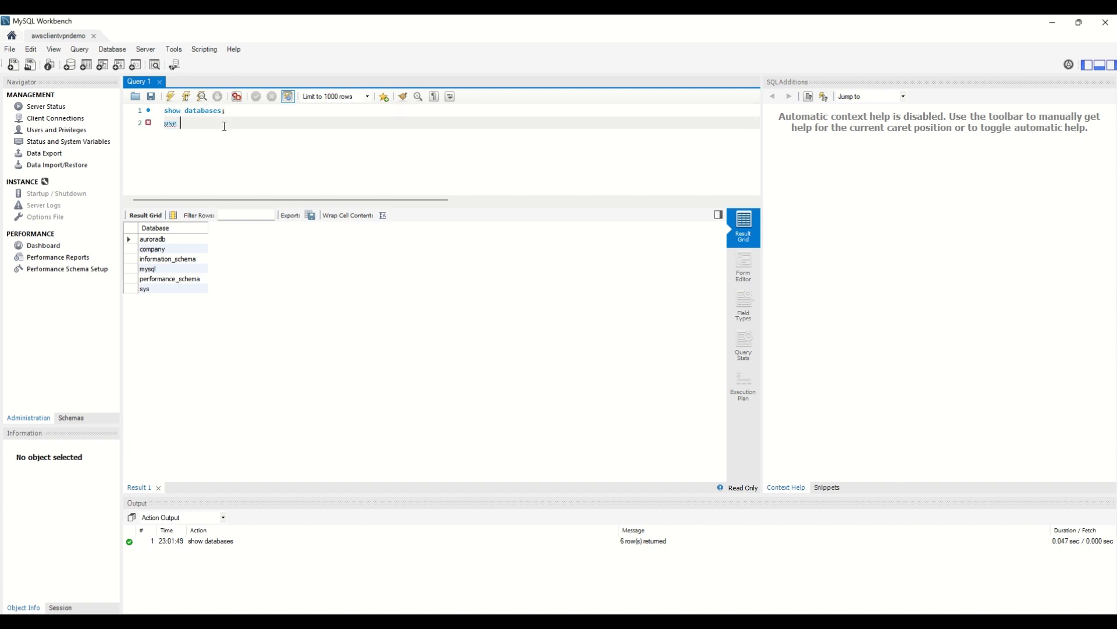
{"action": "type", "text": "company;"}
{"action": "left_click", "coordinate": [193, 99]}
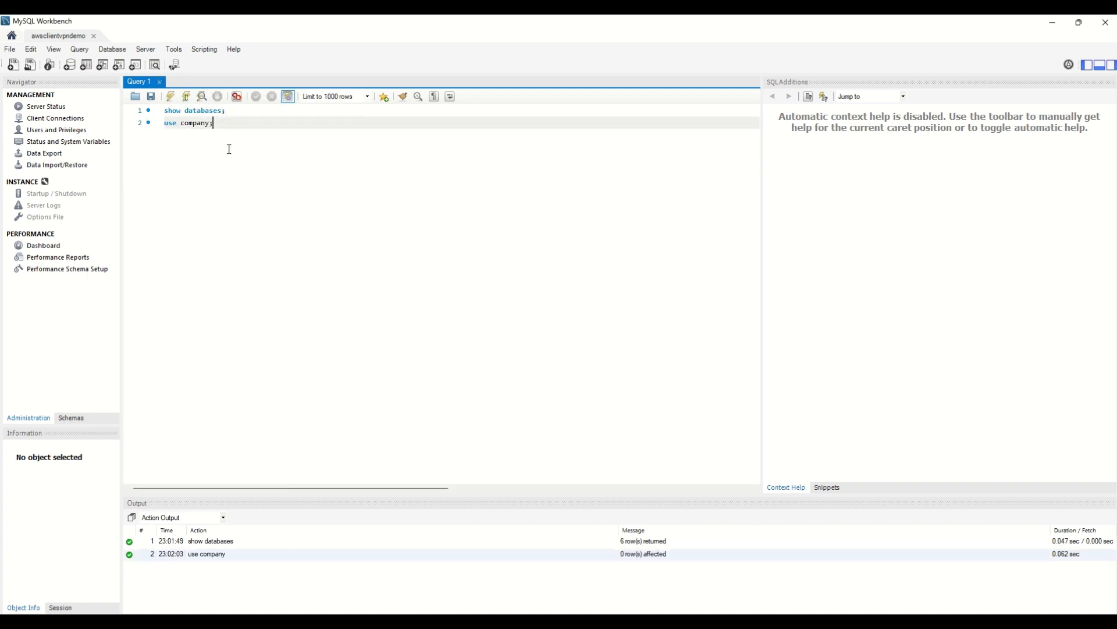
Add "show tables;" below the existing statements and run it to list the company database's tables.
{"action": "key", "text": "Return"}
{"action": "type", "text": "sho"}
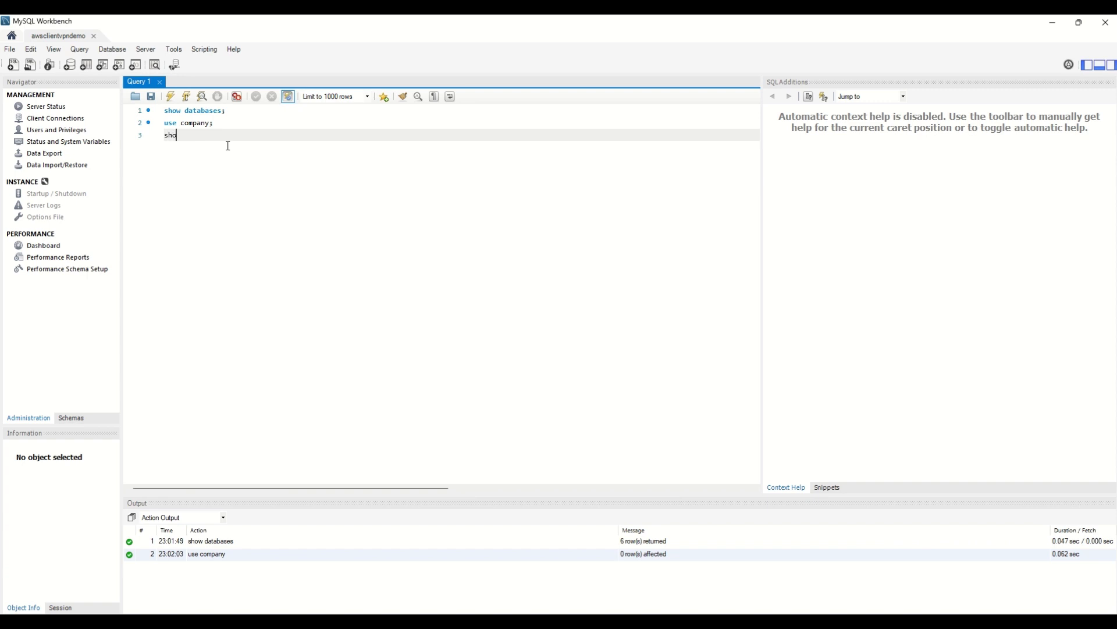
{"action": "type", "text": "w tables;"}
{"action": "left_click", "coordinate": [188, 100]}
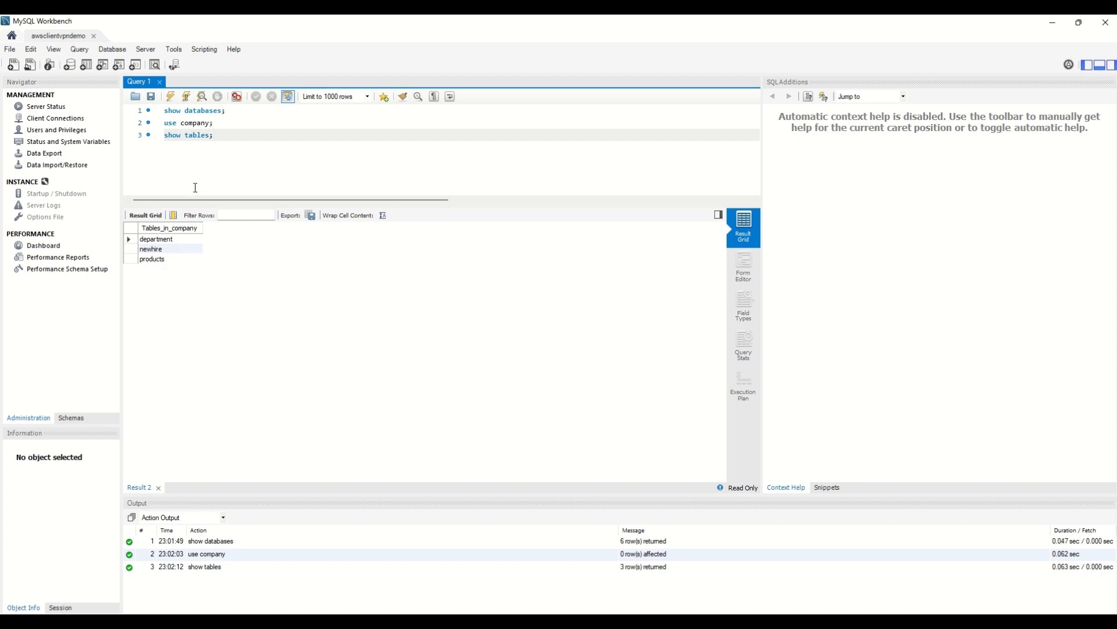
Query all rows of the department table with "select * from department;" on a new line.
{"action": "key", "text": "Return"}
{"action": "type", "text": "se"}
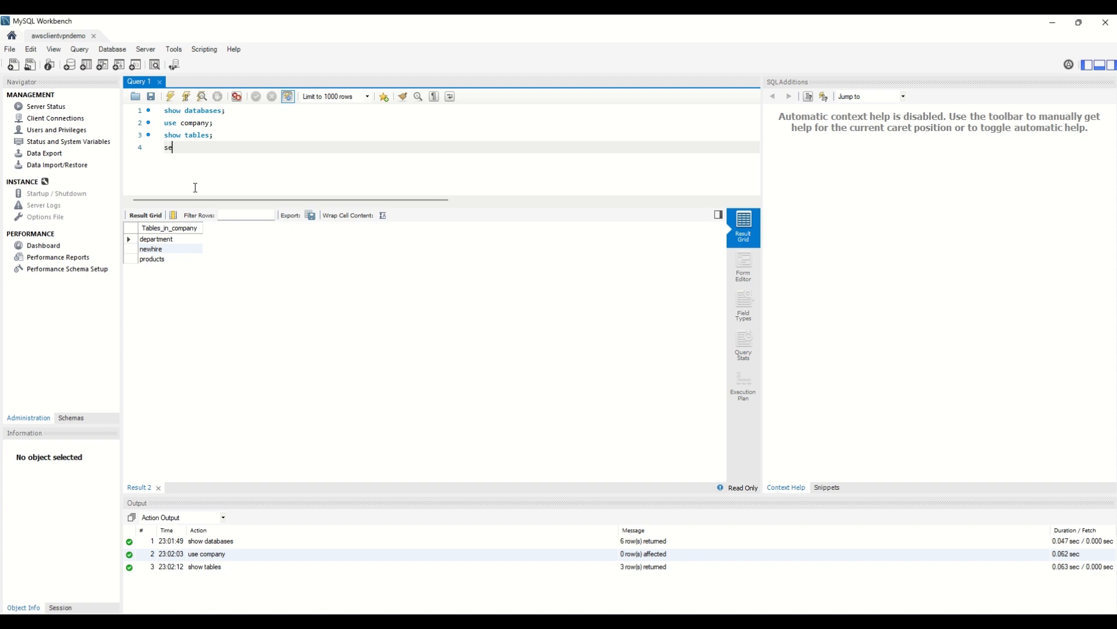
{"action": "type", "text": "lect * from d"}
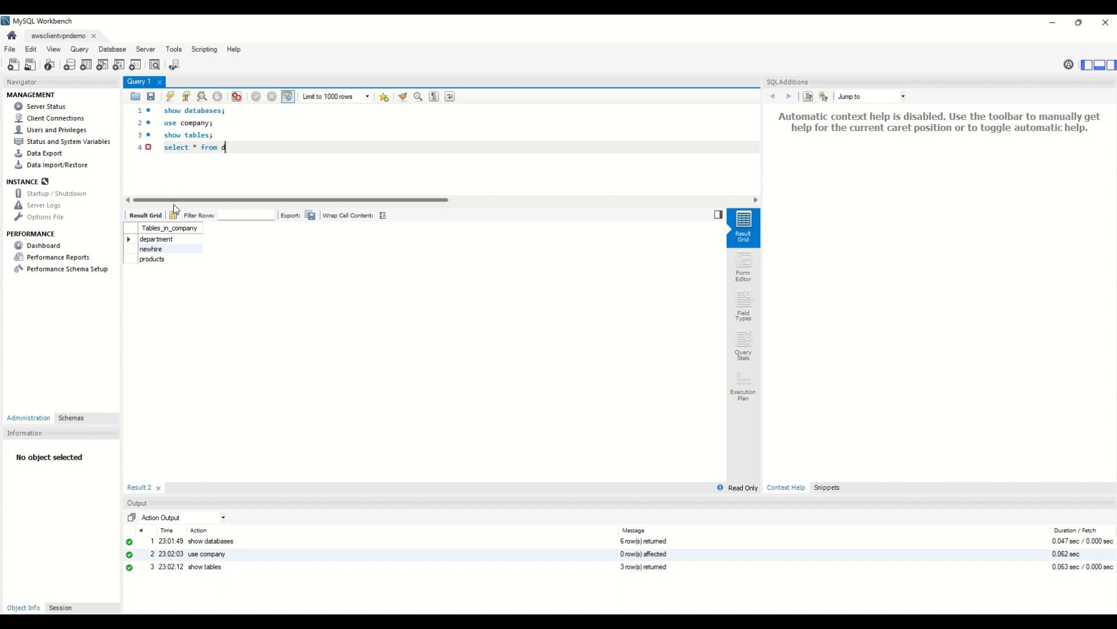
{"action": "type", "text": "epartment;"}
{"action": "left_click", "coordinate": [190, 97]}
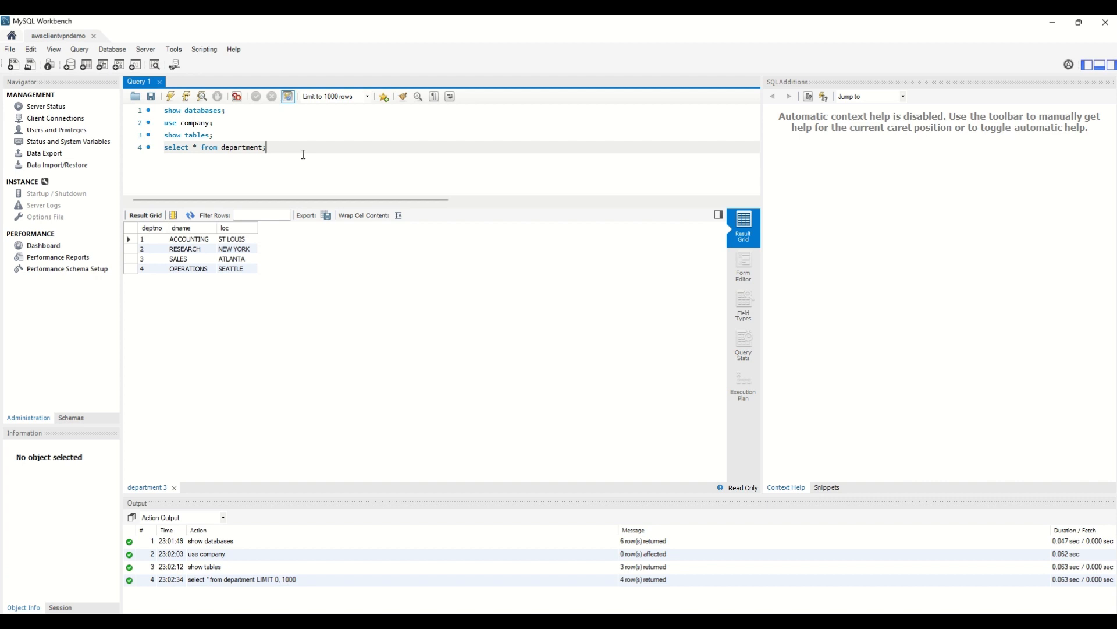
Query all rows of the newhire table with "select * from newhire;" on a new line.
{"action": "key", "text": "Return"}
{"action": "type", "text": "select"}
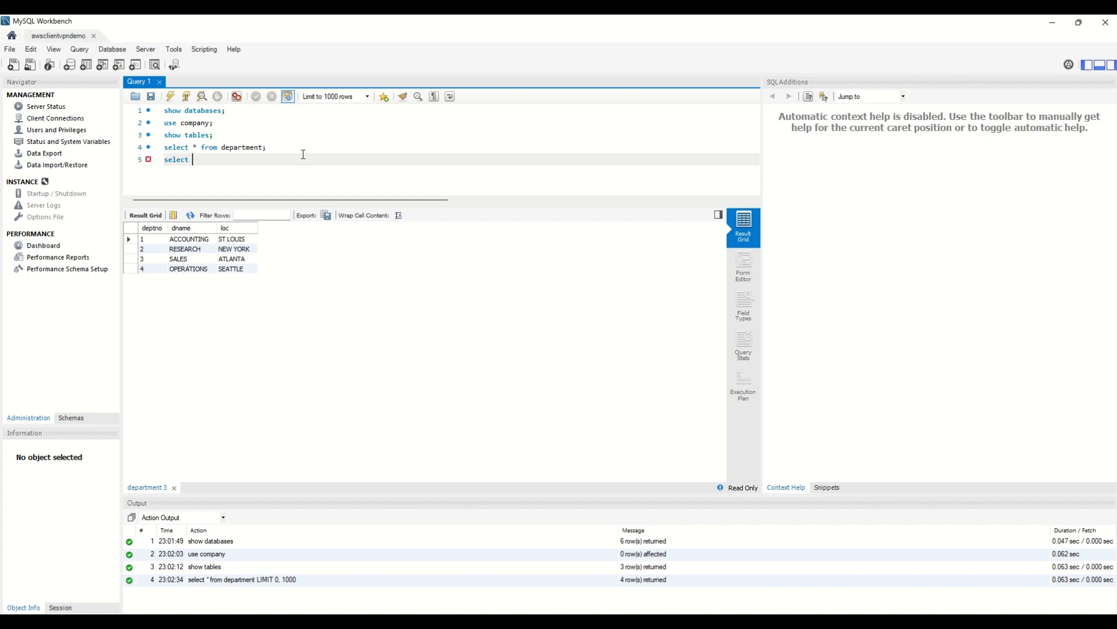
{"action": "type", "text": "om newhire;"}
{"action": "left_click", "coordinate": [186, 96]}
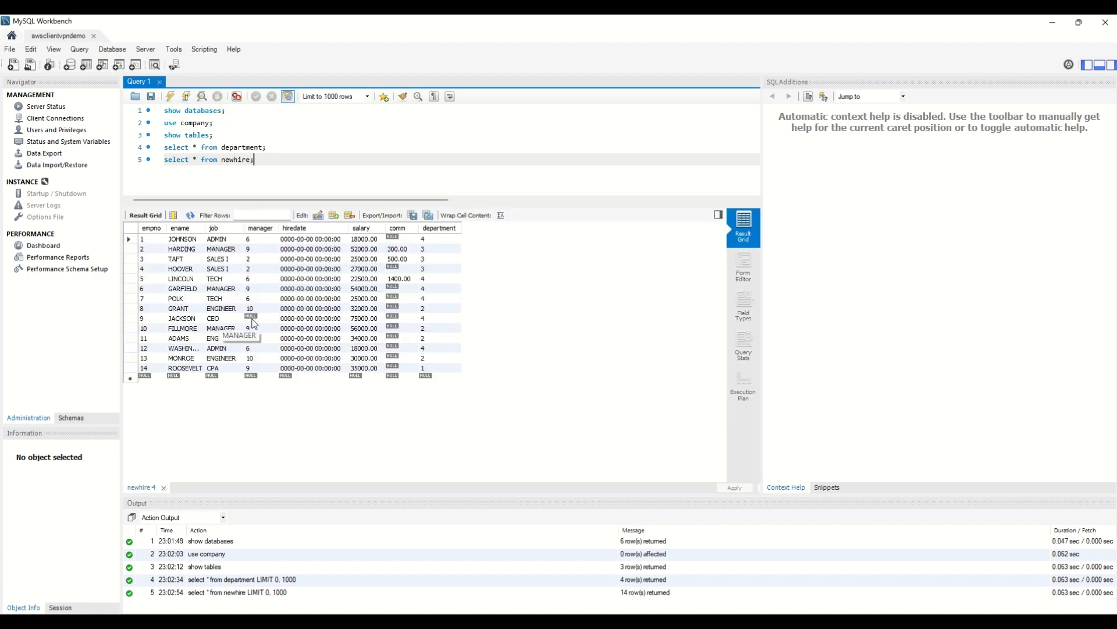
Rerun the "show tables;" statement, and query all rows of the products table with "select * from products;" on a new line.
{"action": "left_click", "coordinate": [213, 135]}
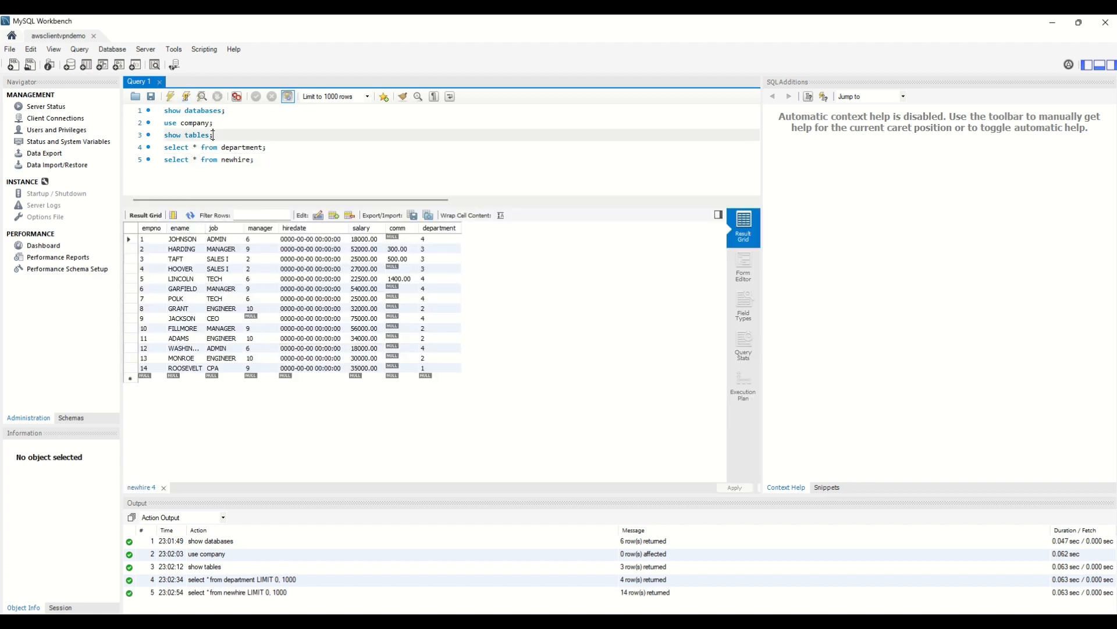
{"action": "left_click", "coordinate": [187, 97]}
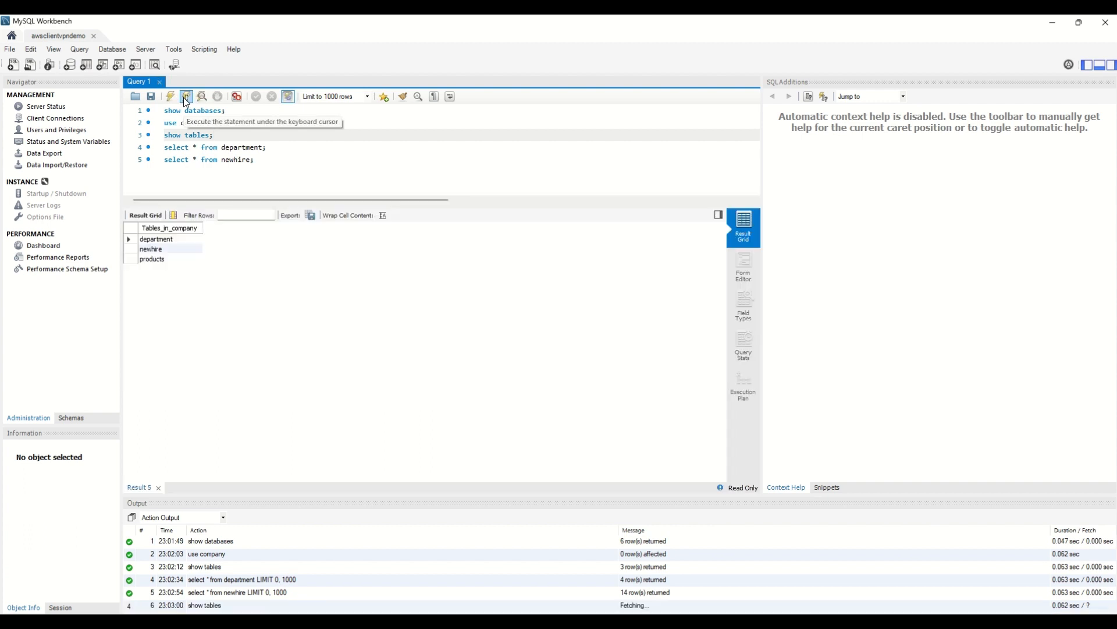
{"action": "left_click", "coordinate": [260, 160]}
{"action": "key", "text": "Return"}
{"action": "type", "text": "s"}
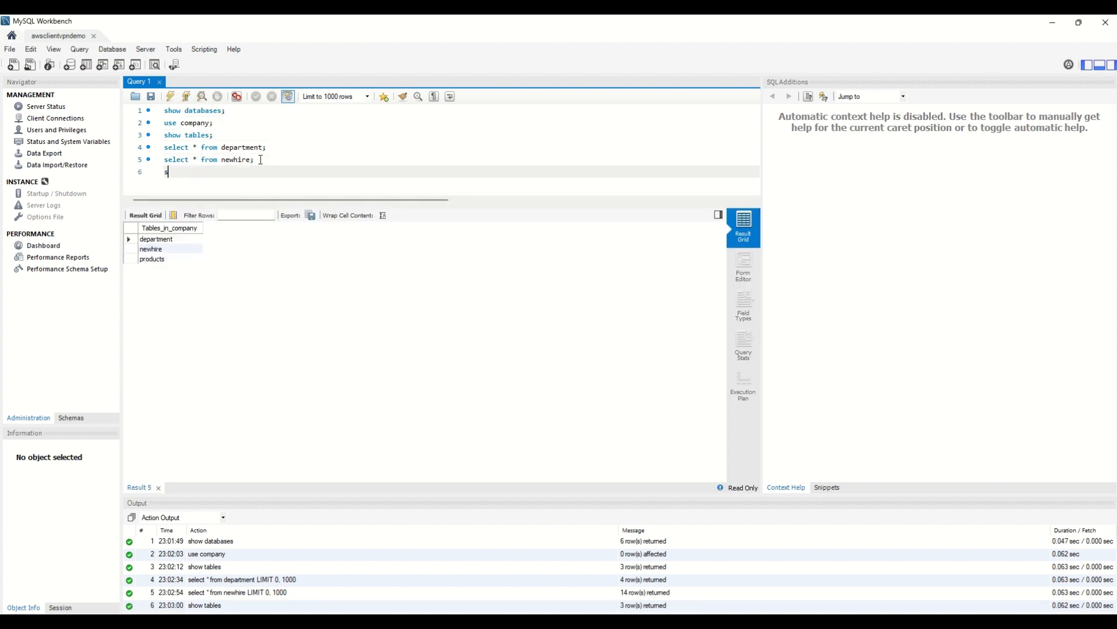
{"action": "type", "text": "elect * from produ"}
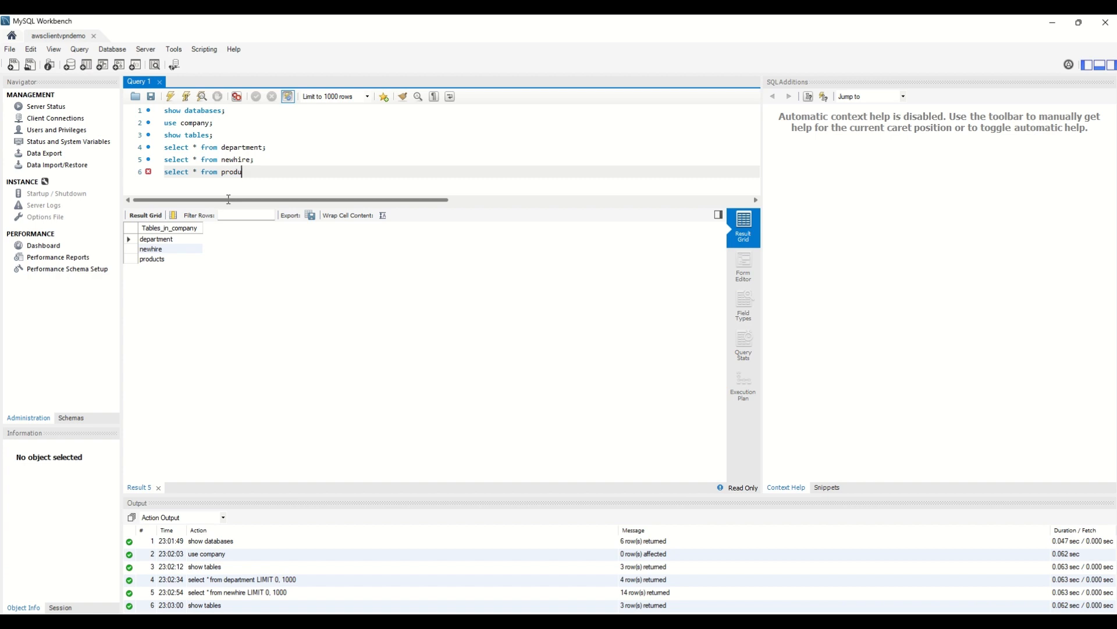
{"action": "type", "text": "cts;"}
{"action": "left_click", "coordinate": [187, 98]}
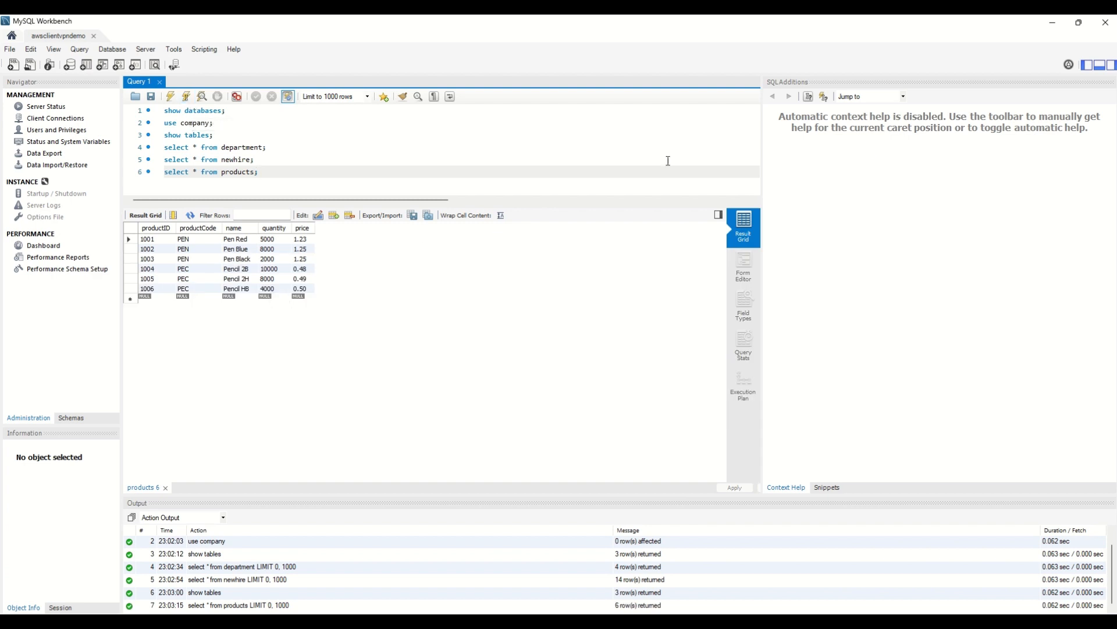
Switch to the EC2 terminal's MySQL session and run "show tables;" and "select * from newhire;" against the company database.
{"action": "key", "text": "alt+Tab"}
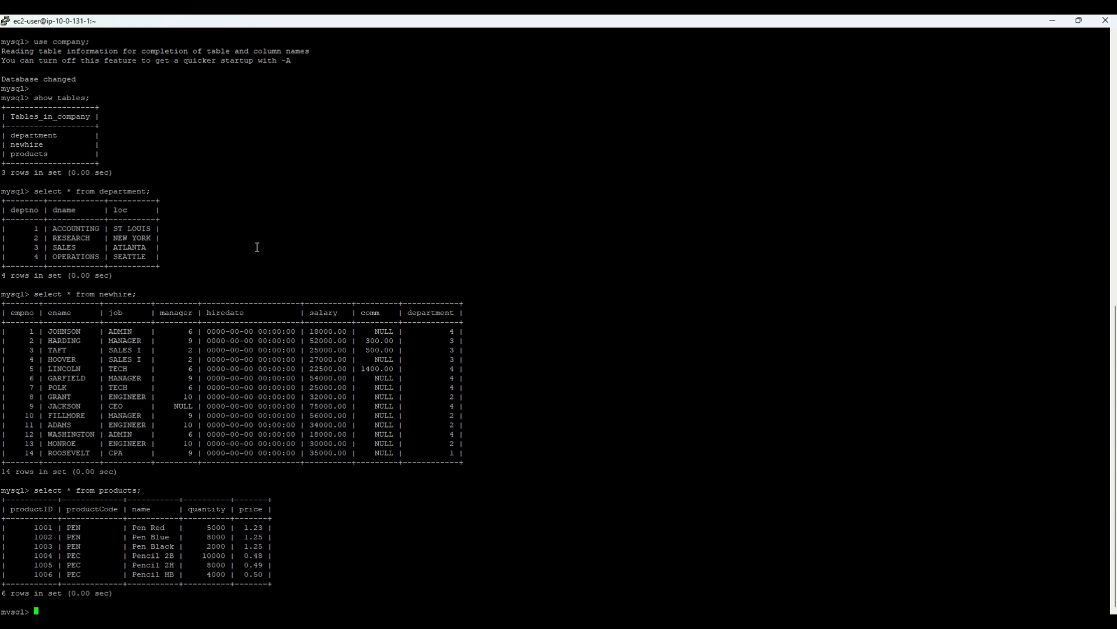
{"action": "key", "text": "Return"}
{"action": "type", "text": "show tabl"}
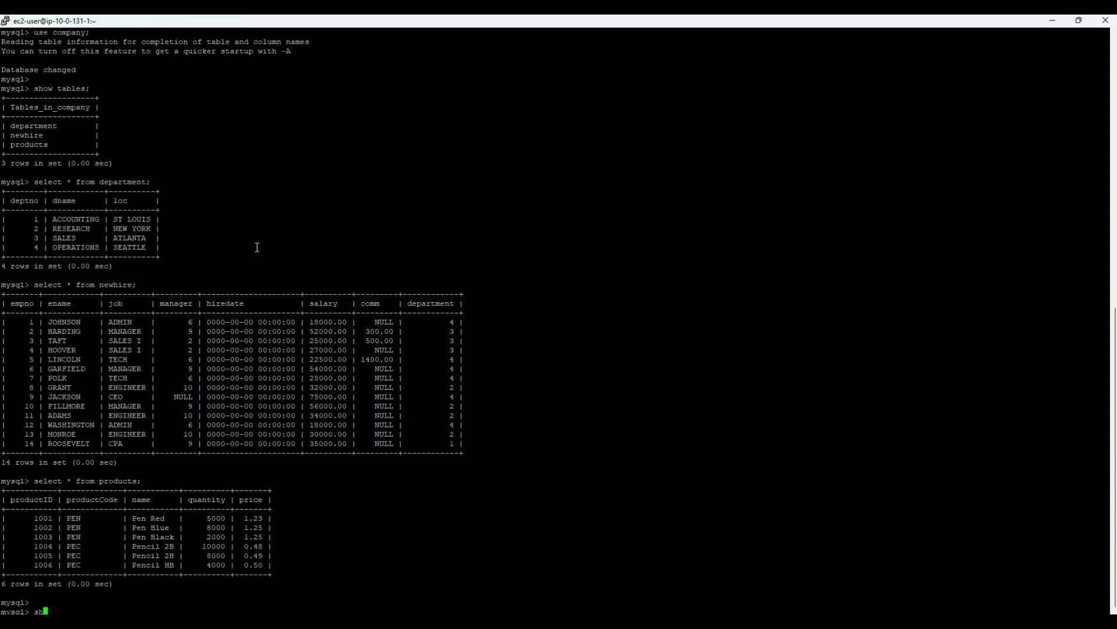
{"action": "type", "text": "es;"}
{"action": "key", "text": "Return"}
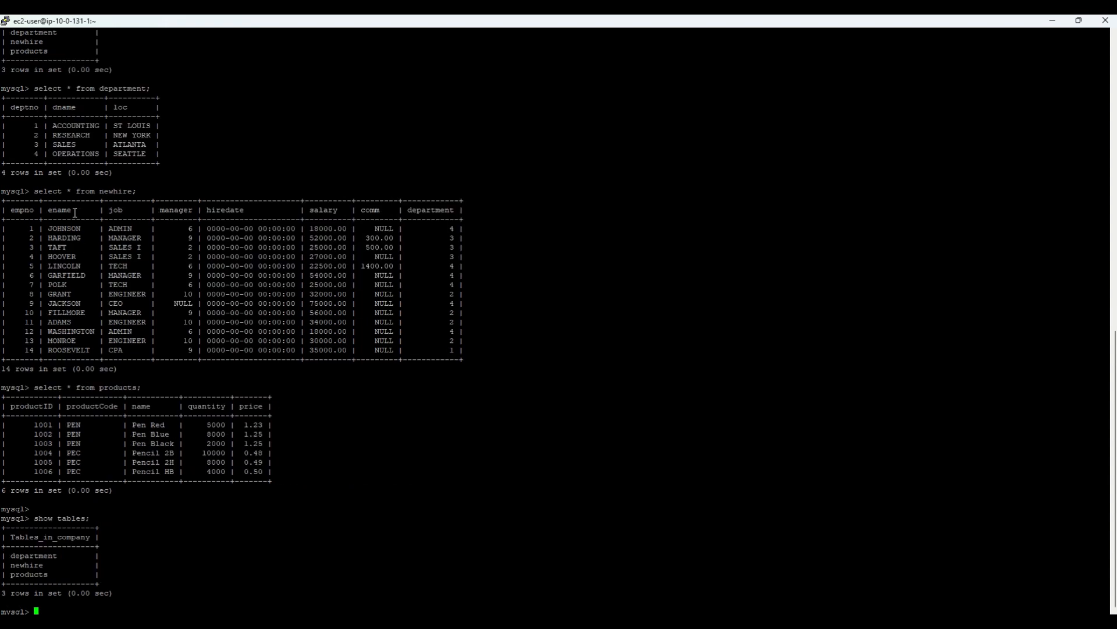
{"action": "left_click_drag", "start_coordinate": [34, 191], "coordinate": [147, 190]}
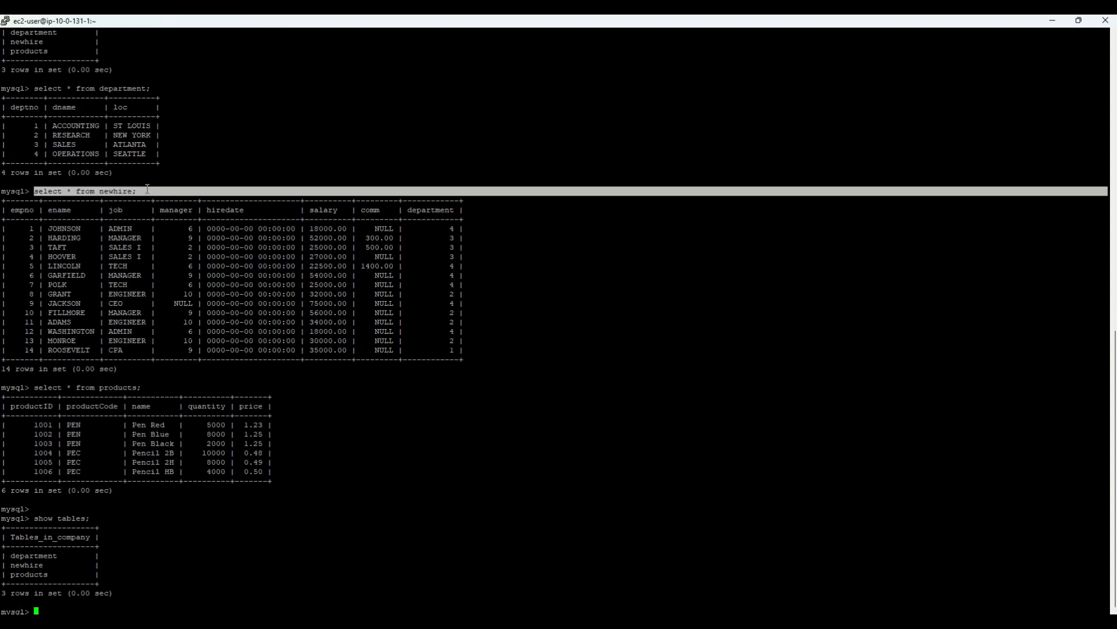
{"action": "right_click", "coordinate": [147, 189]}
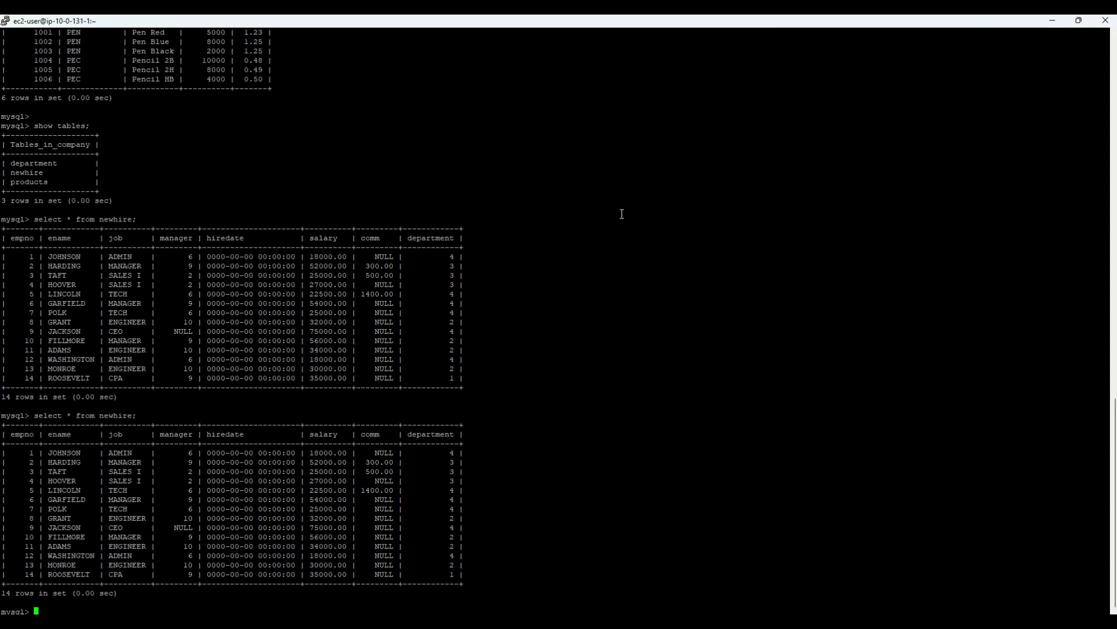
Return to MySQL Workbench and rerun the existing department and newhire select statements one at a time.
{"action": "left_click", "coordinate": [858, 621]}
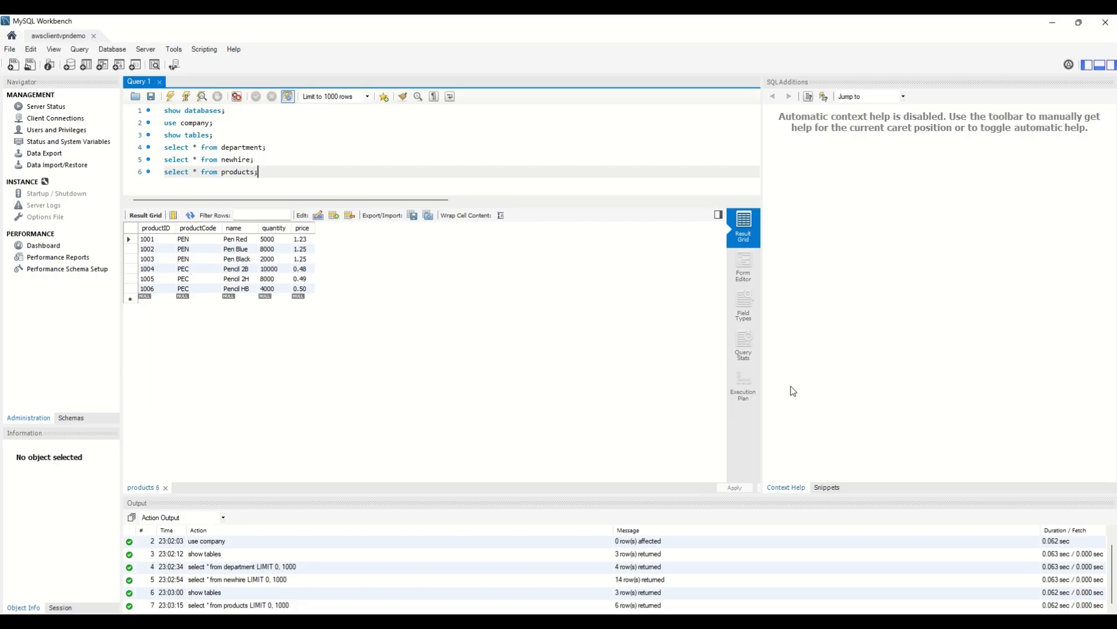
{"action": "left_click", "coordinate": [272, 147]}
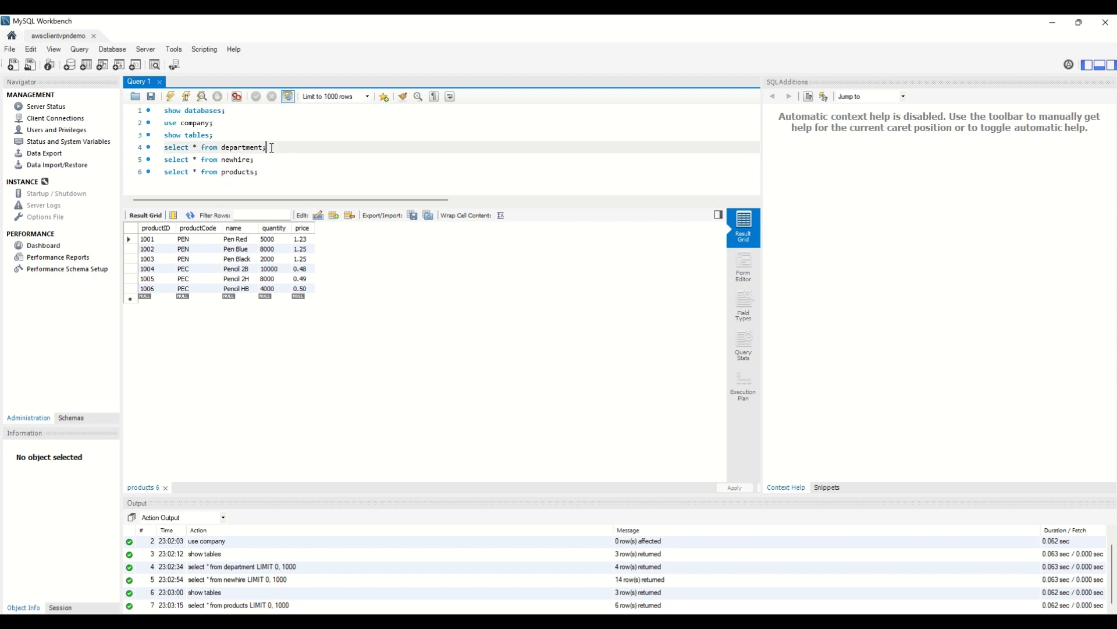
{"action": "left_click", "coordinate": [187, 97]}
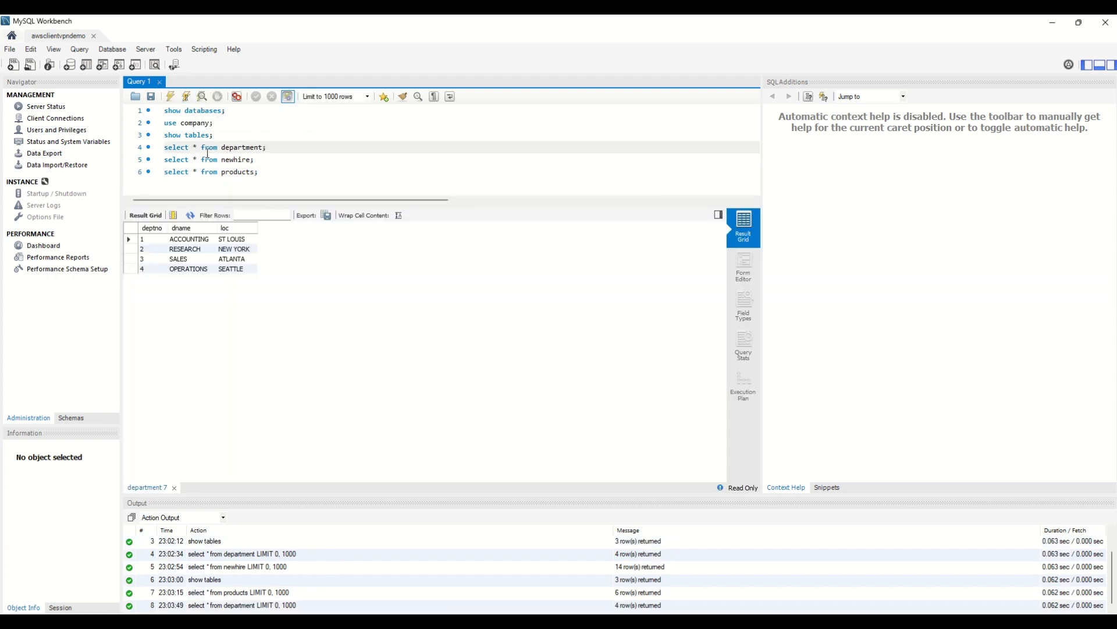
{"action": "key", "text": "Down"}
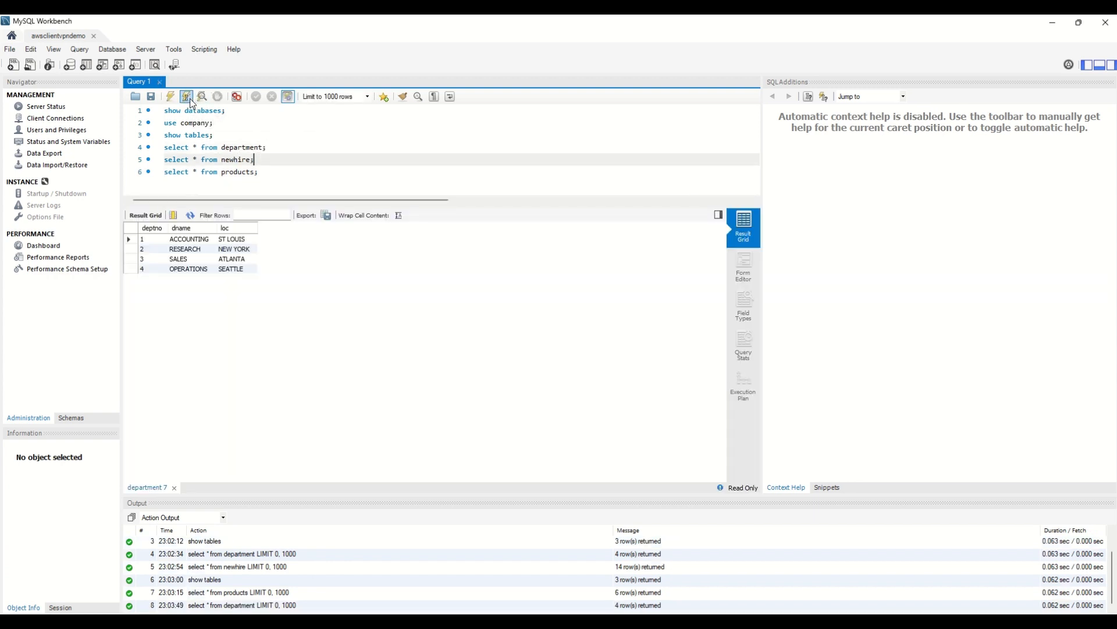
{"action": "left_click", "coordinate": [186, 97]}
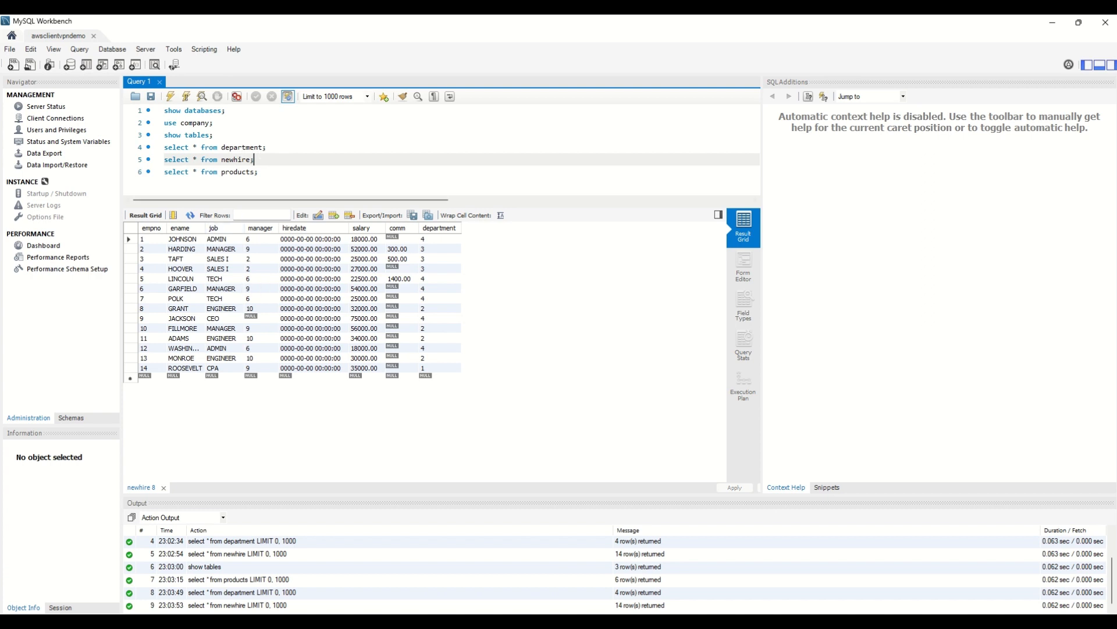
{"action": "key", "text": "alt+Tab"}
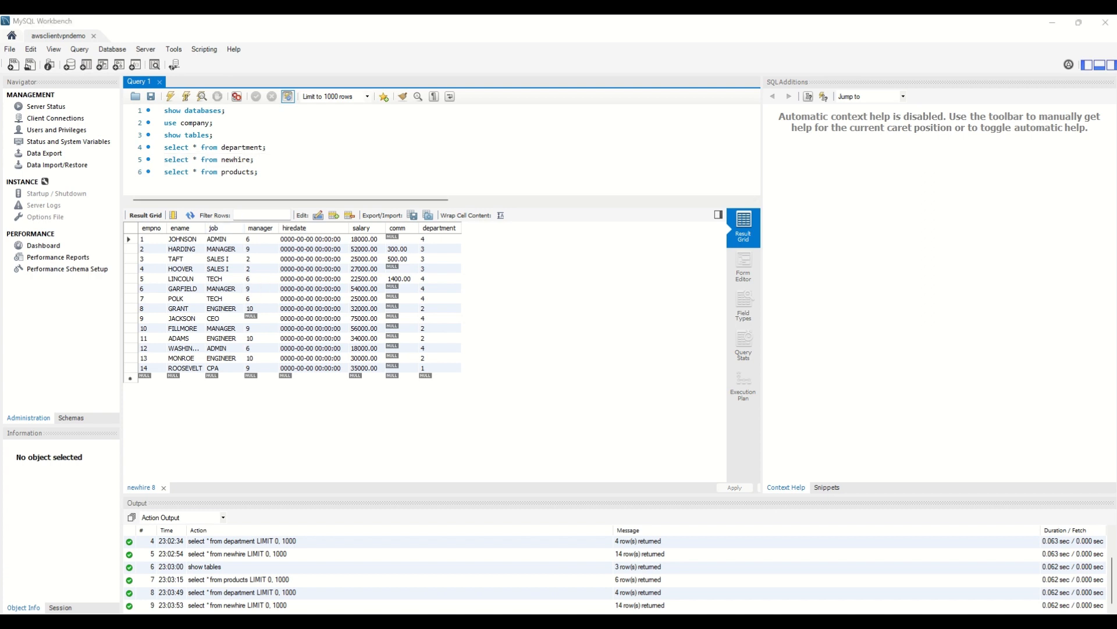